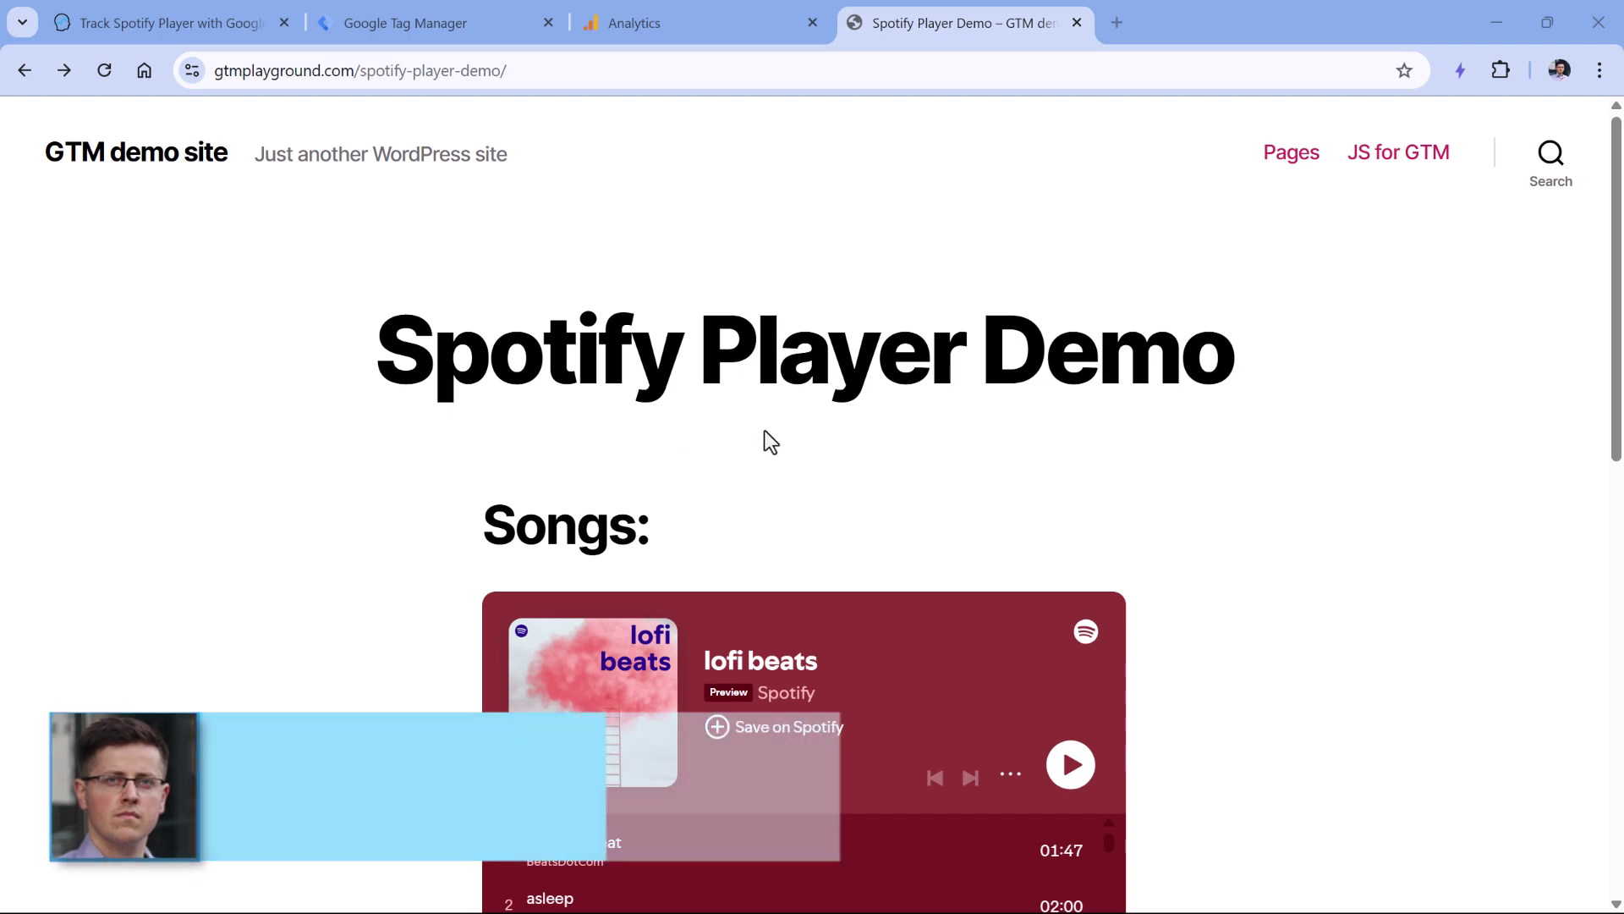
Step: Look over the embedded song and podcast players on the Spotify Player Demo page
scroll(998, 414, down, 2)
scroll(1073, 427, down, 1)
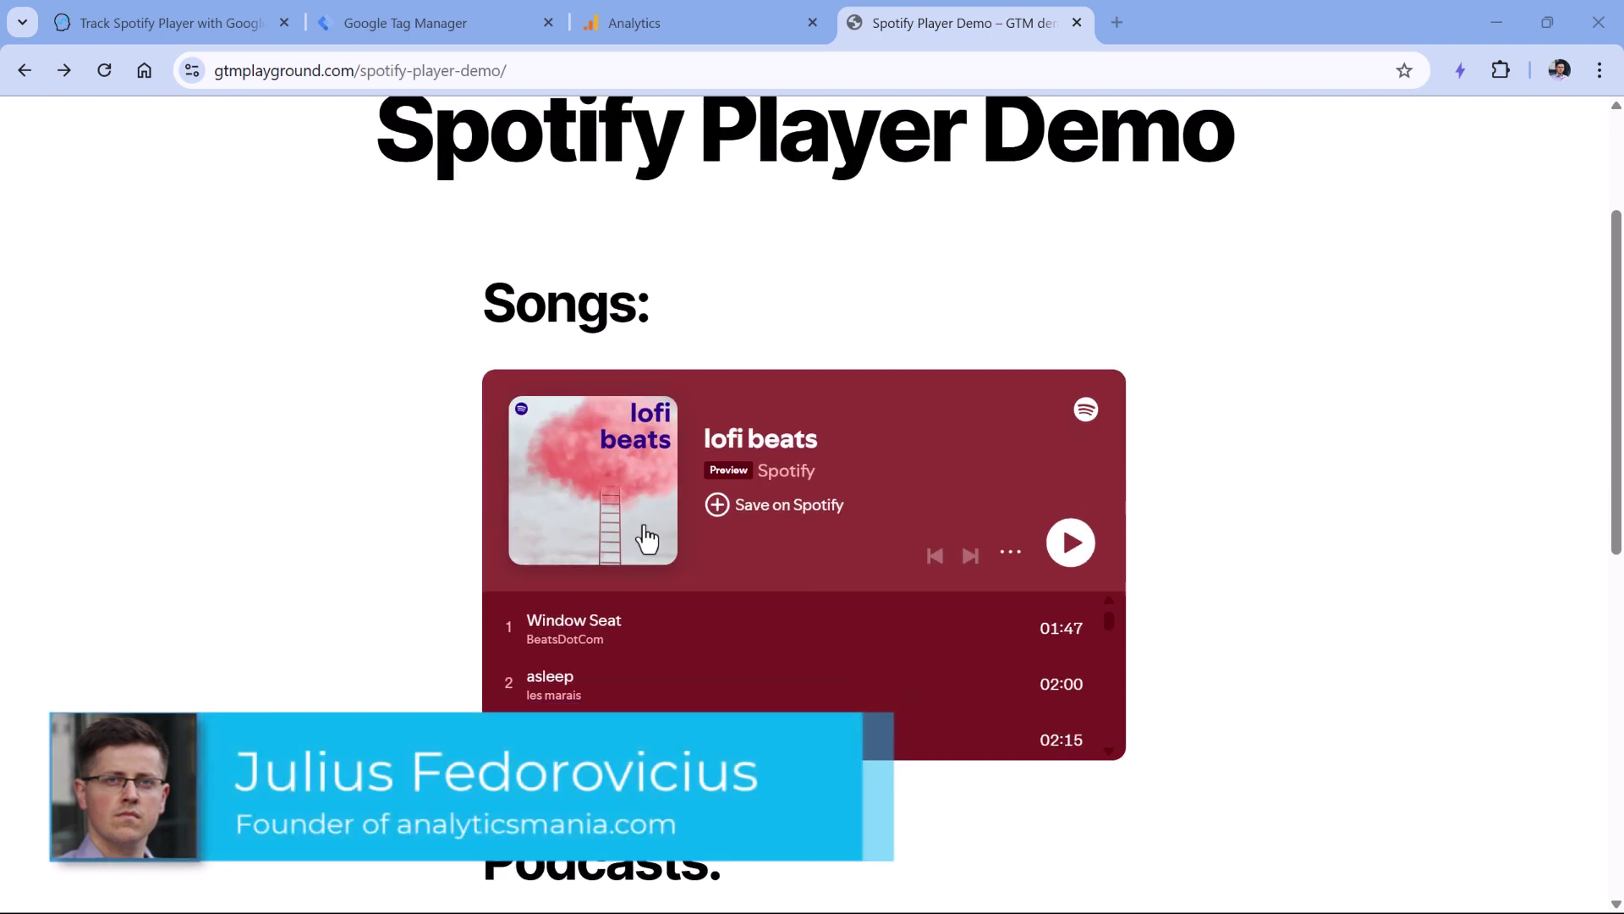
scroll(791, 506, down, 3)
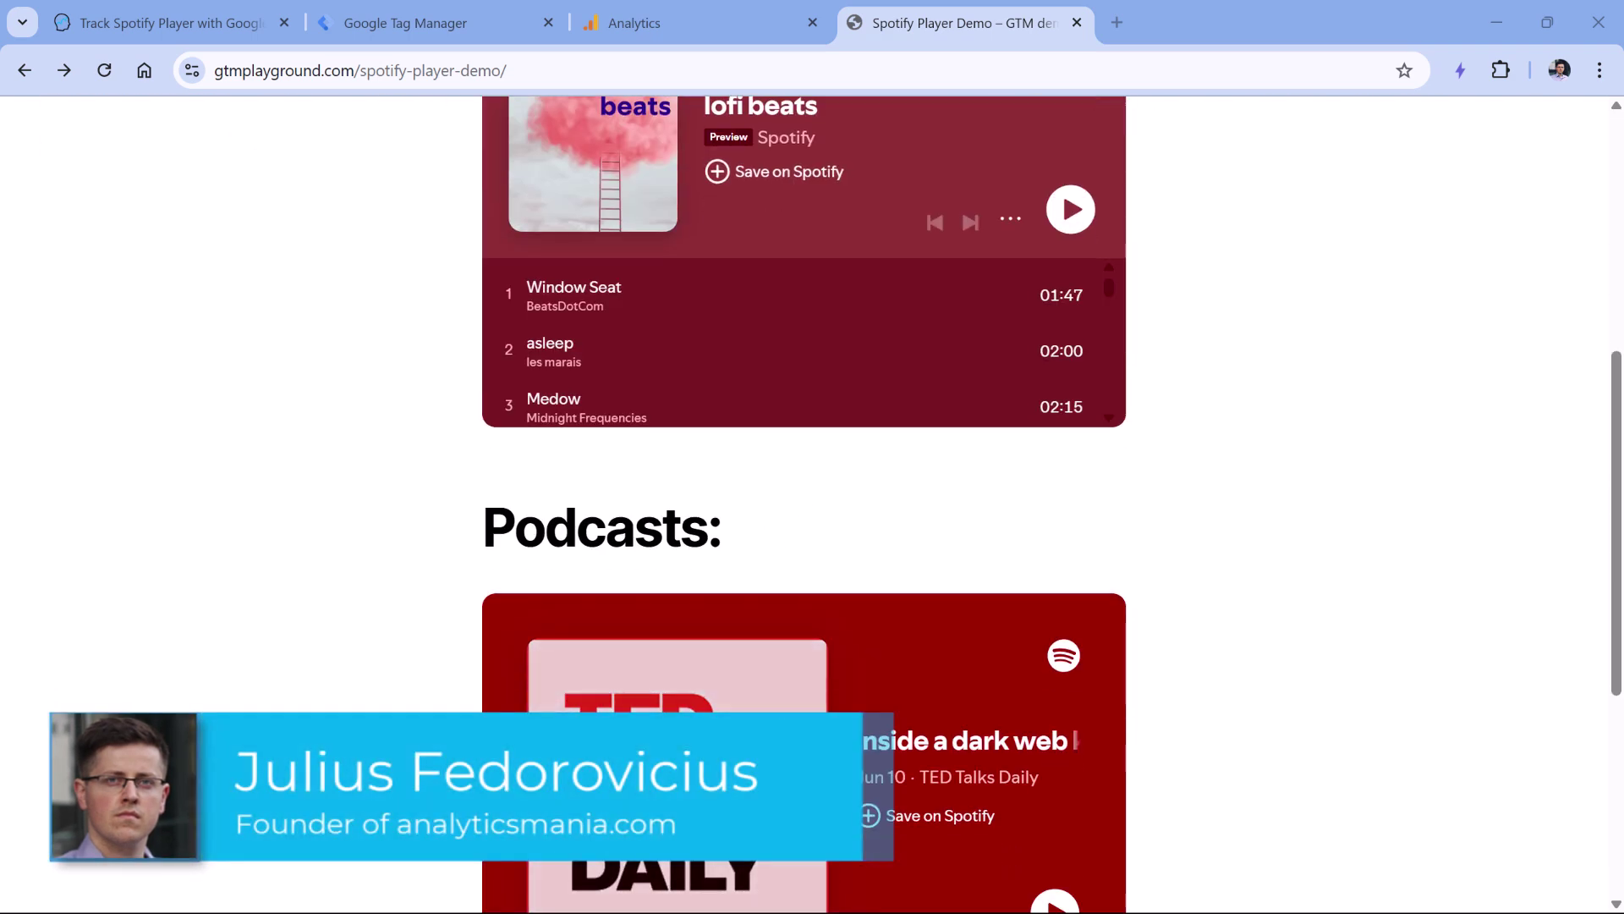
scroll(770, 338, up, 5)
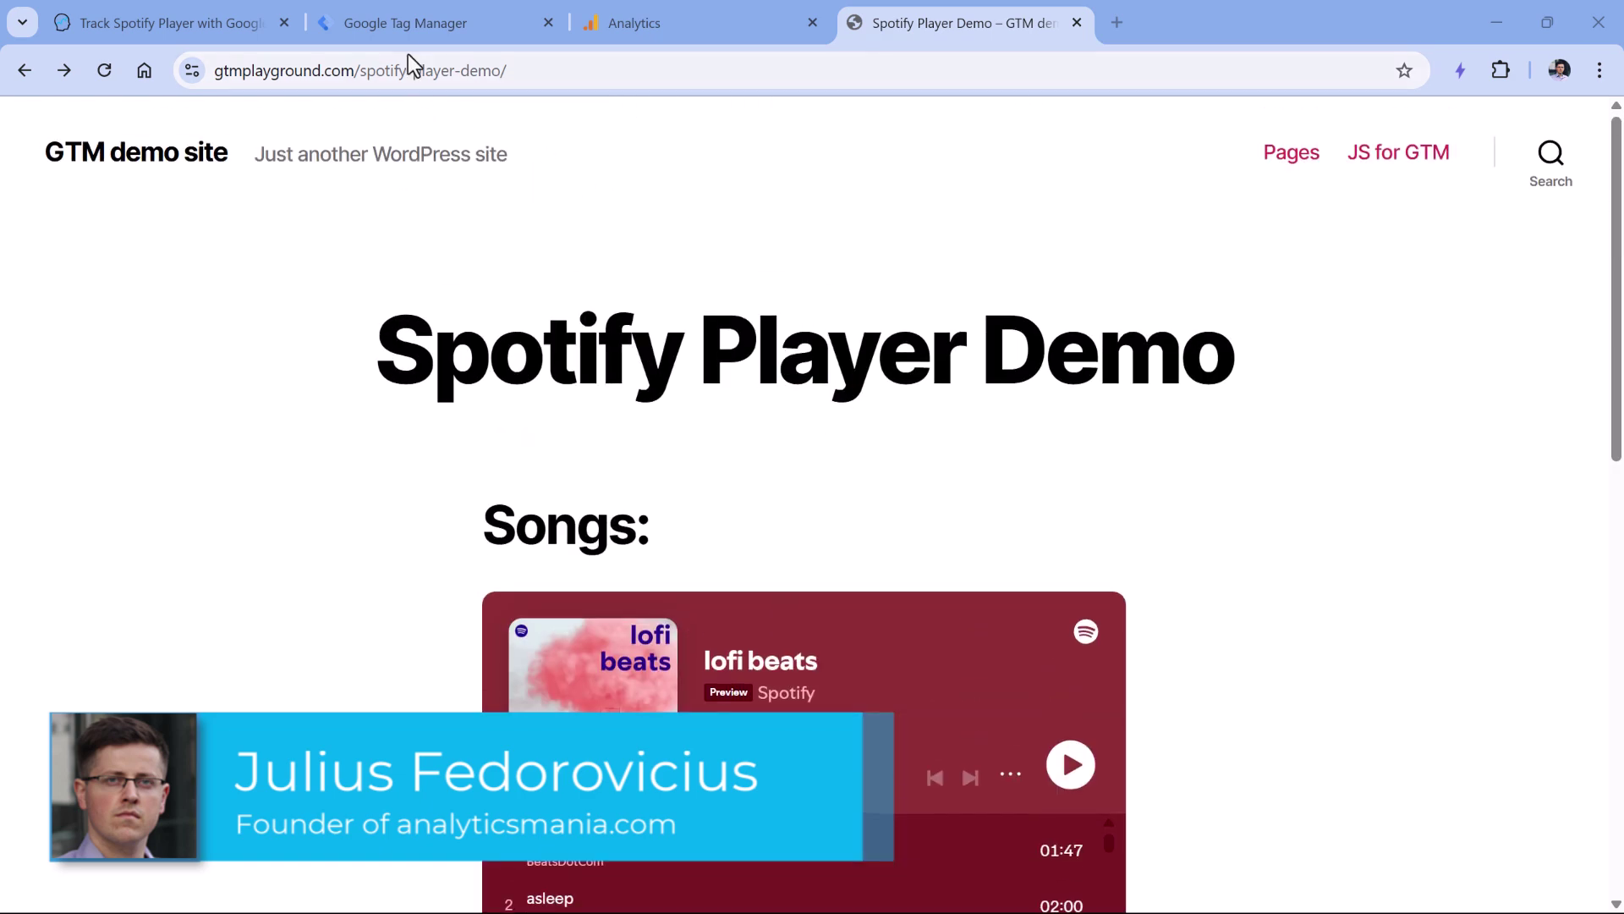
Step: Switch to Google Tag Manager and open the GA4 config tag to review its configuration and trigger
click(427, 25)
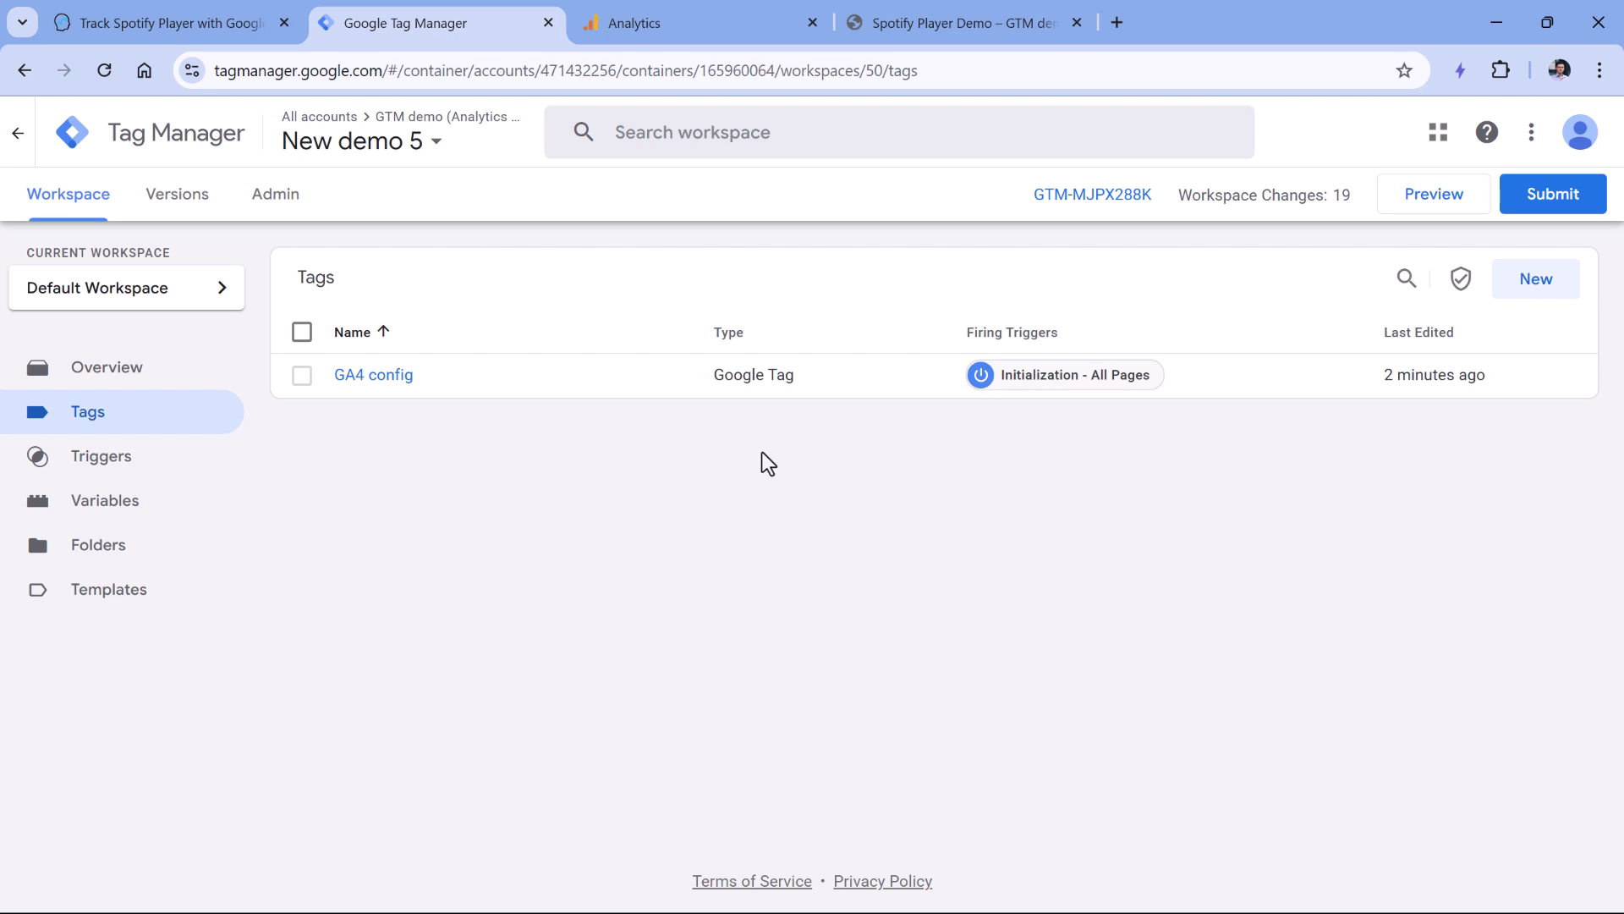
click(372, 383)
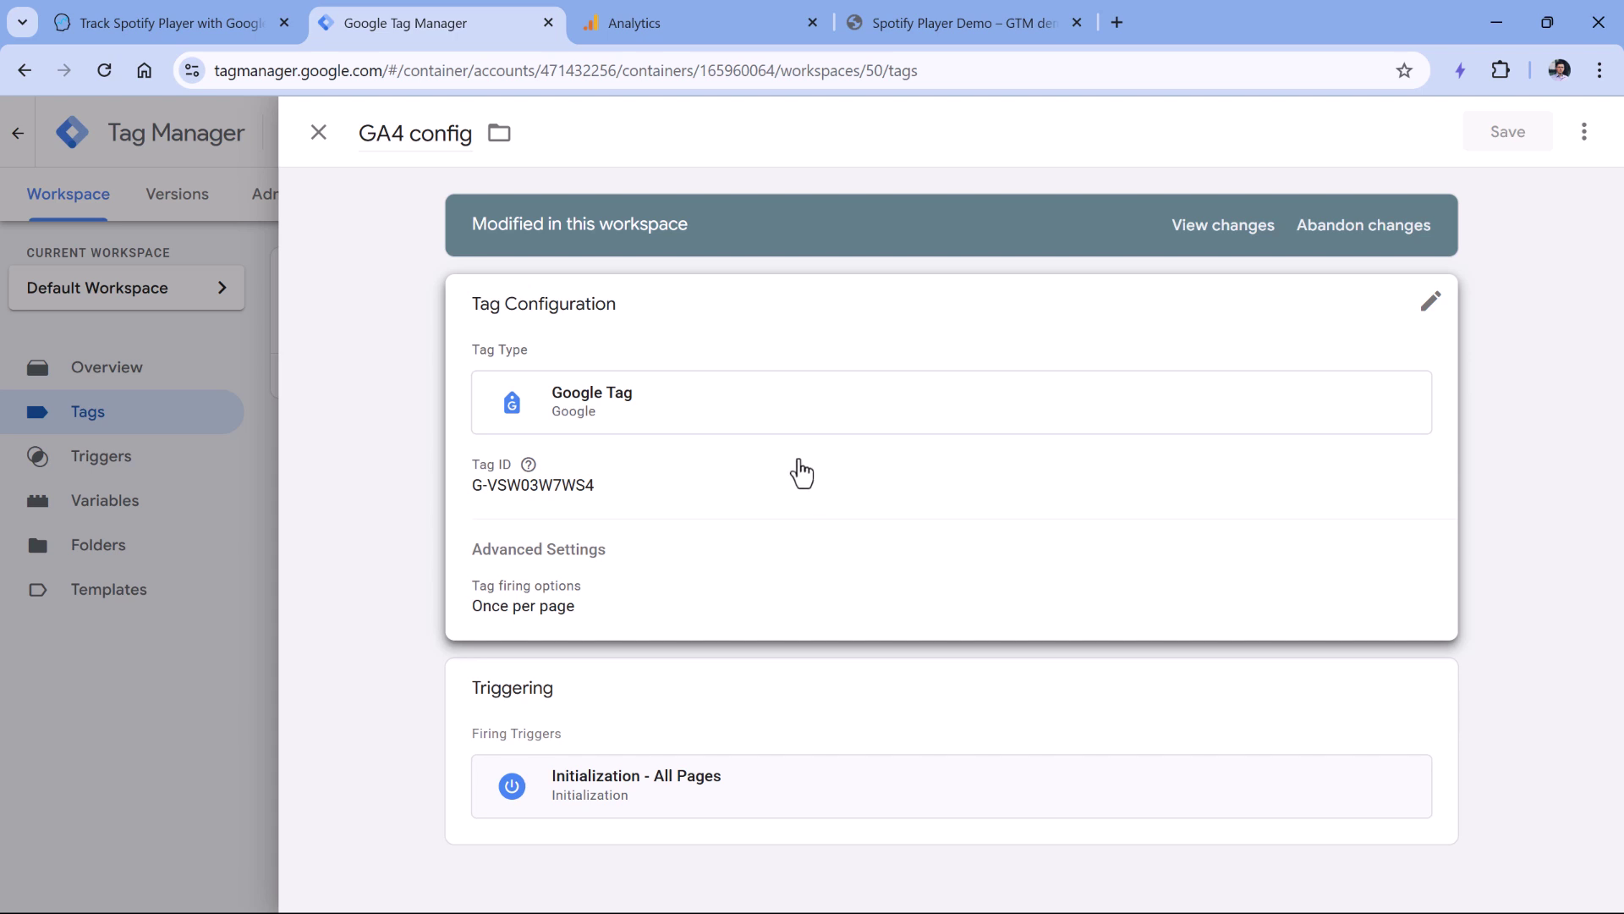
Step: Return to the Spotify Player Demo page and look through the lofi beats playlist's tracks
key(ctrl+4)
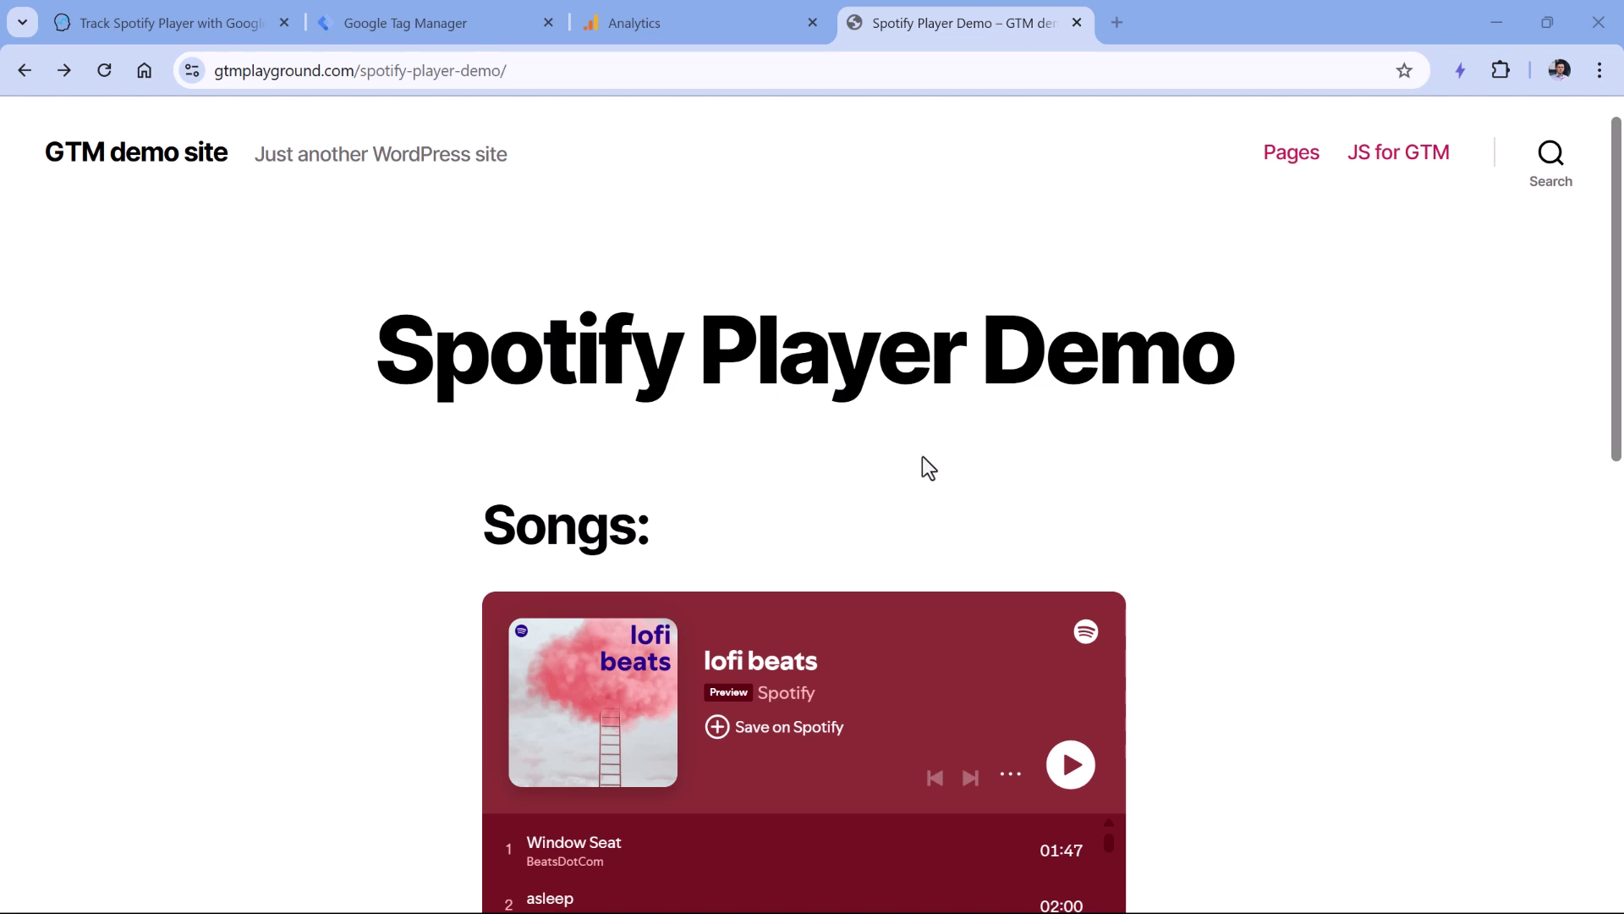
scroll(917, 479, down, 4)
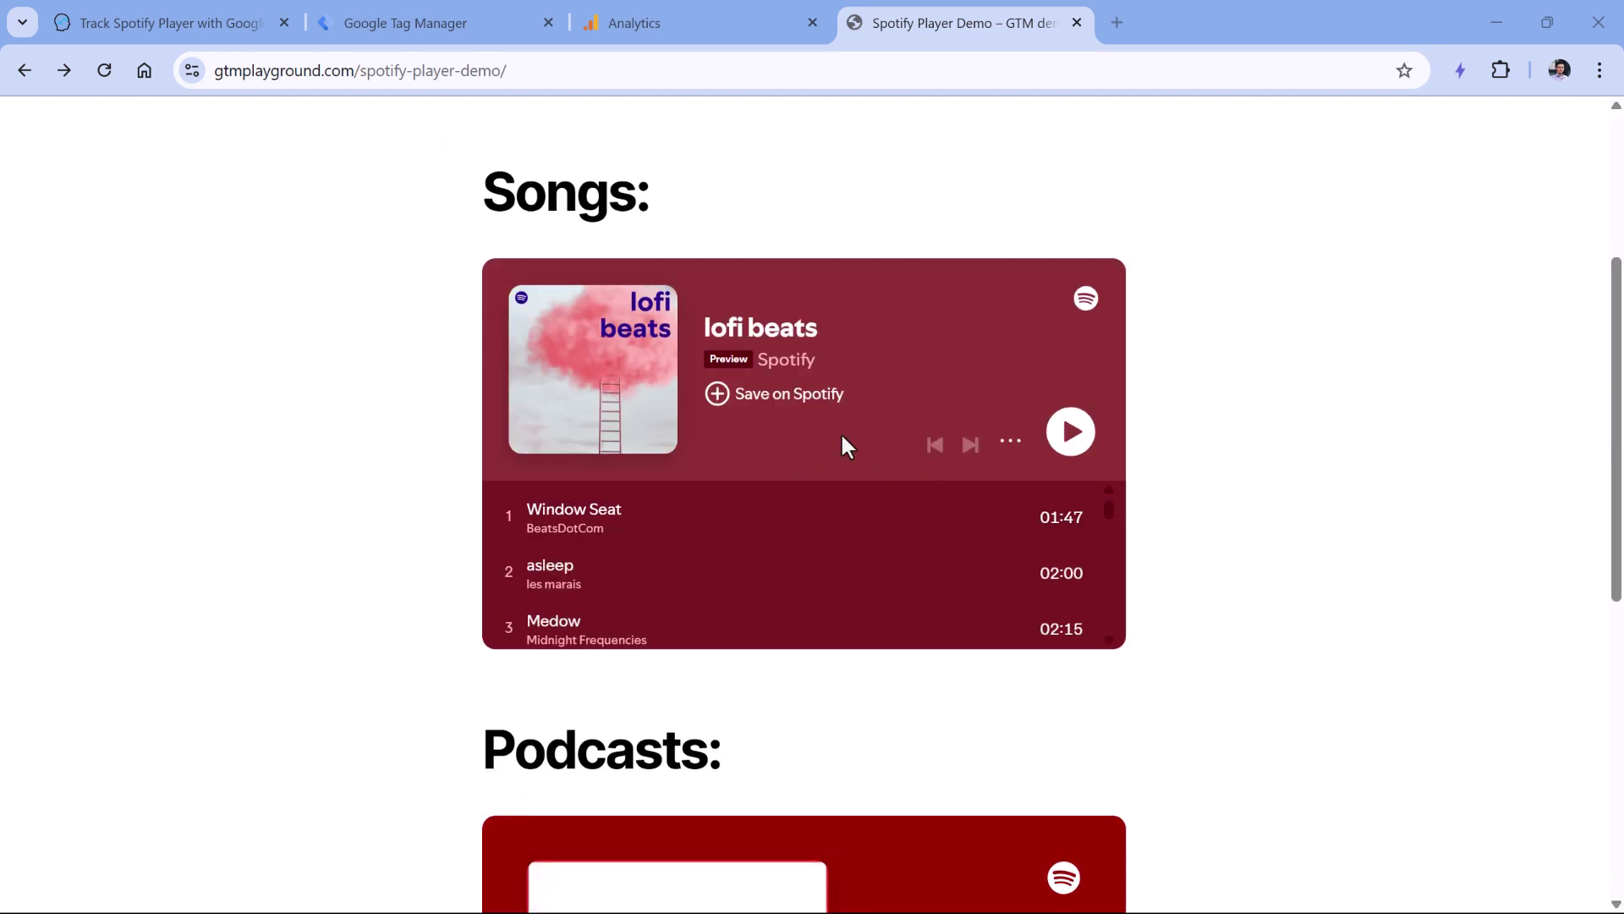
scroll(733, 542, down, 4)
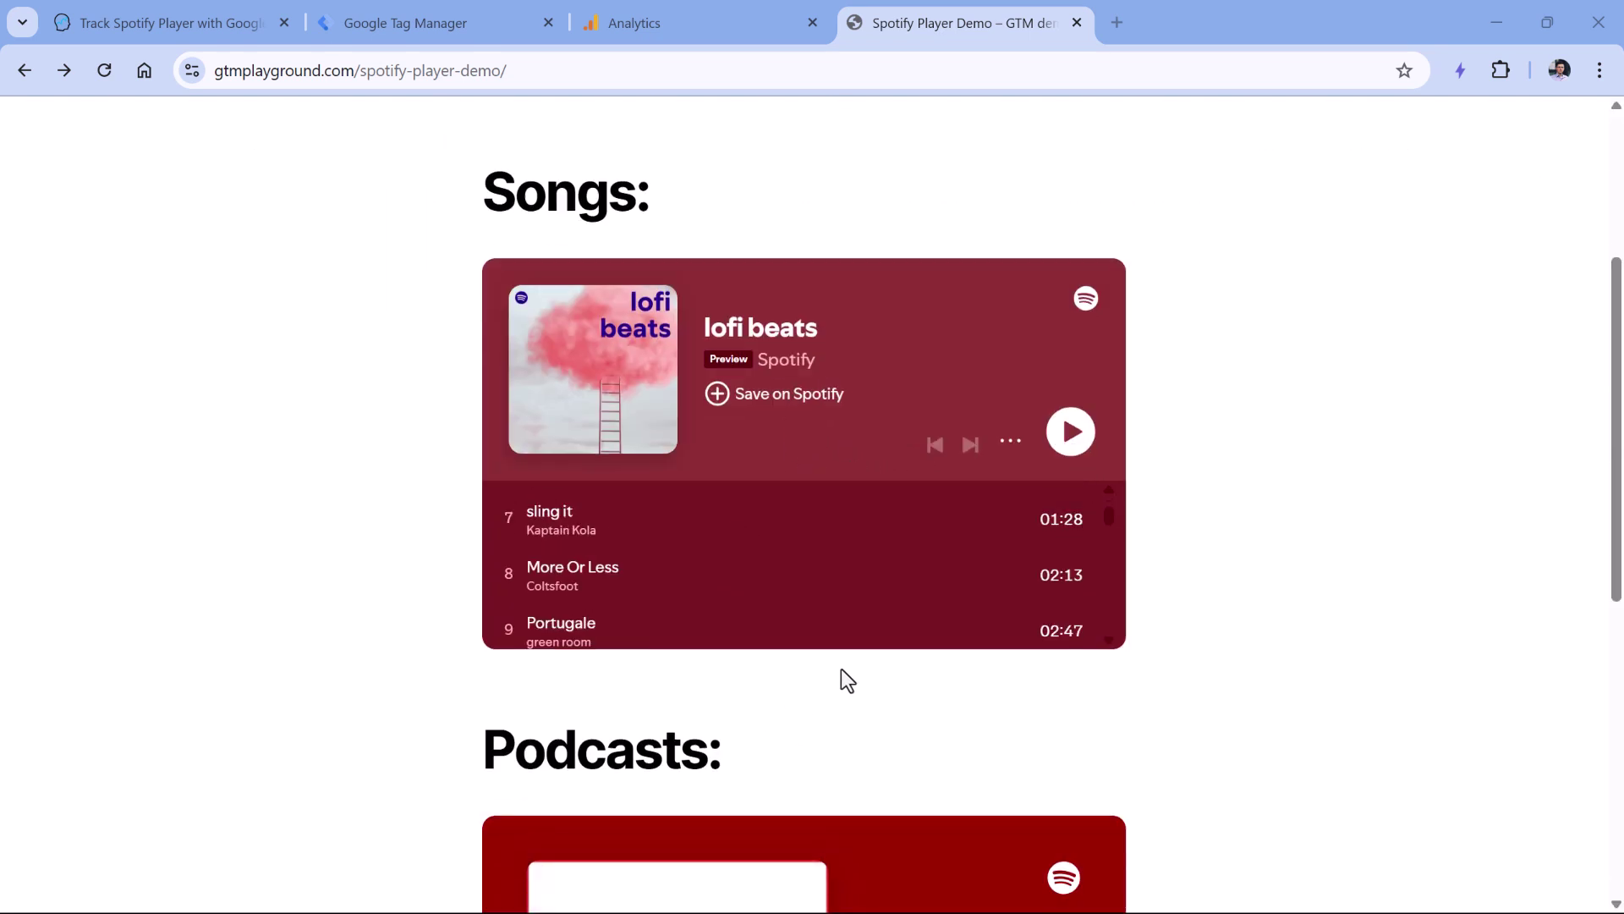
Step: Find the Spotify listener code in the Analytics Mania article on tracking a Spotify player and copy the full script
click(165, 17)
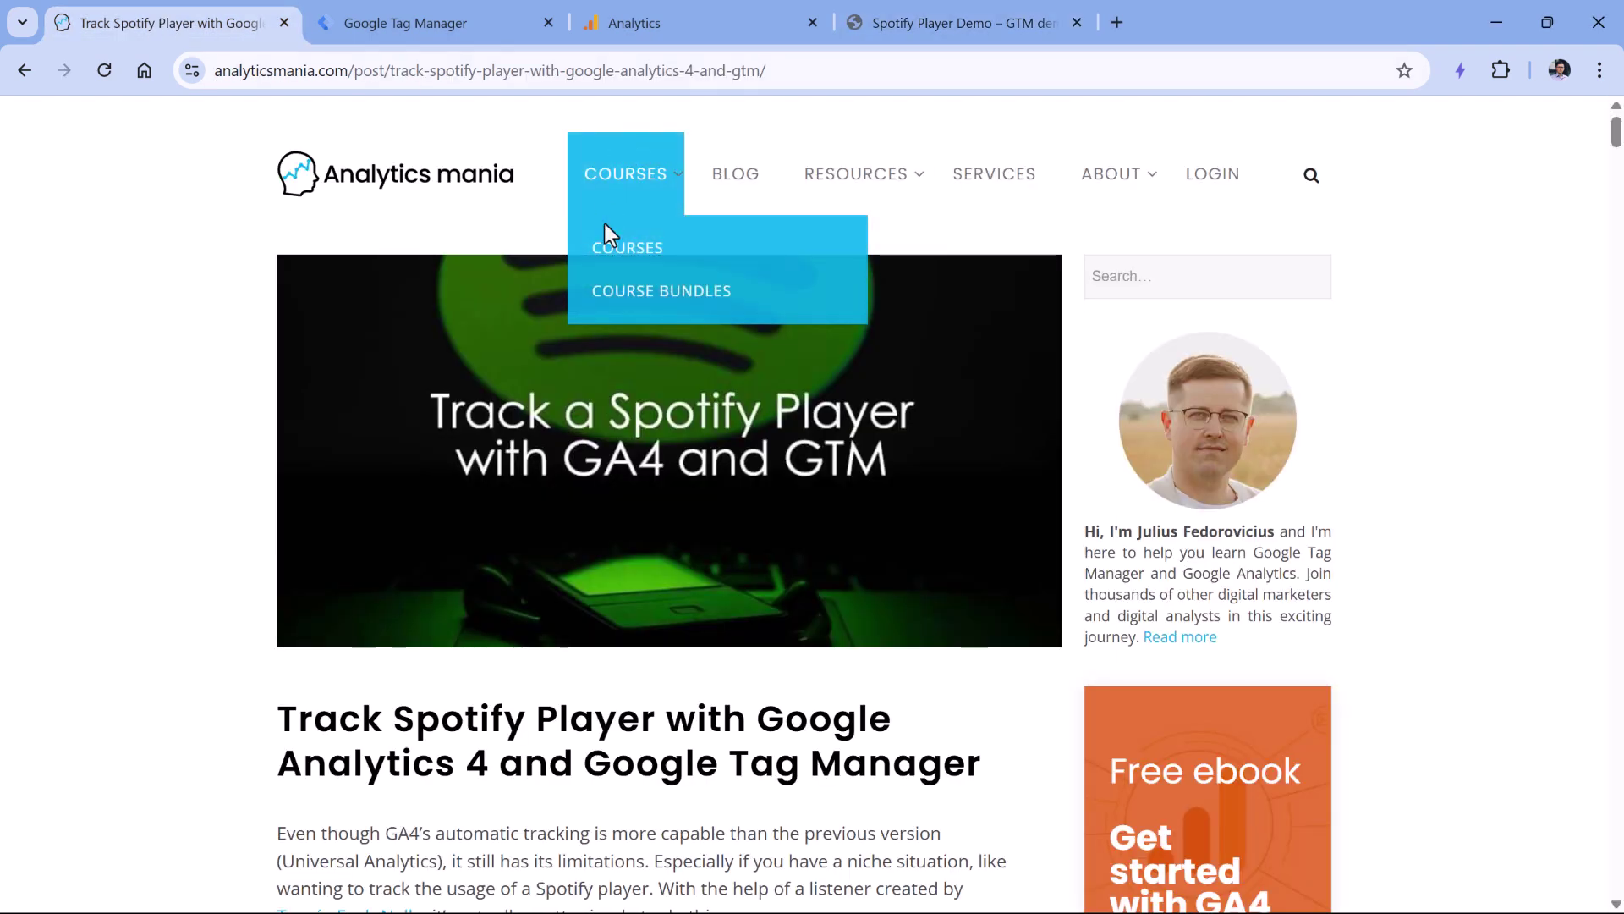
scroll(526, 411, down, 2)
scroll(530, 419, down, 18)
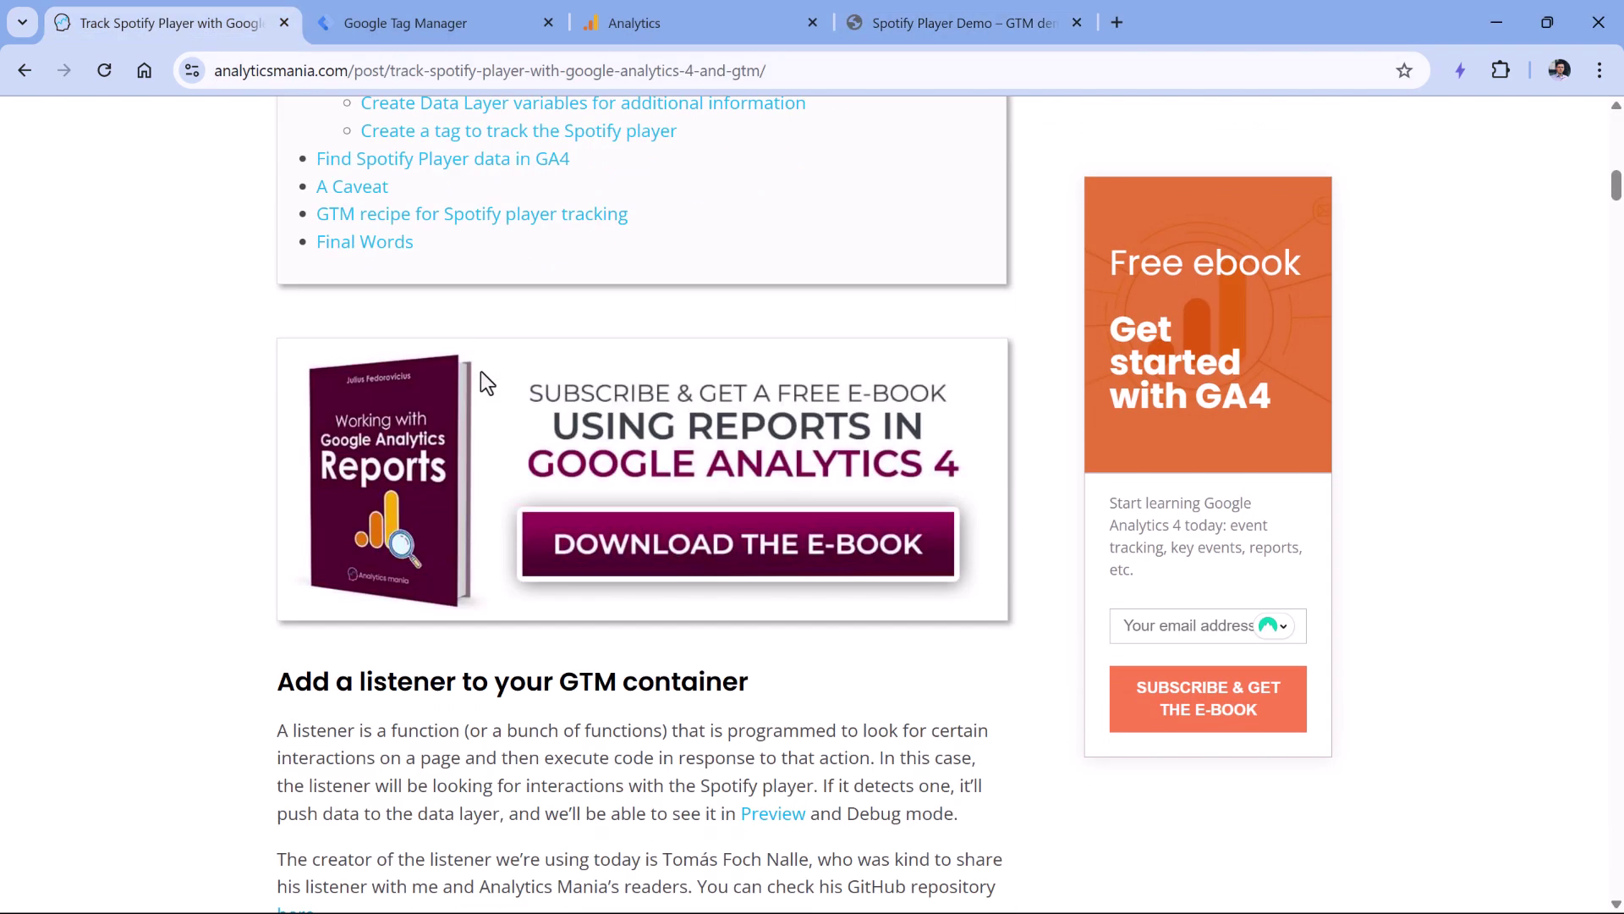
scroll(355, 288, up, 1)
drag(295, 237, 577, 233)
click(573, 238)
scroll(287, 486, down, 1)
drag(287, 464, 397, 499)
right_click(392, 338)
click(458, 369)
Step: Create a new Custom HTML tag in Google Tag Manager and paste the copied Spotify listener script into it
click(435, 32)
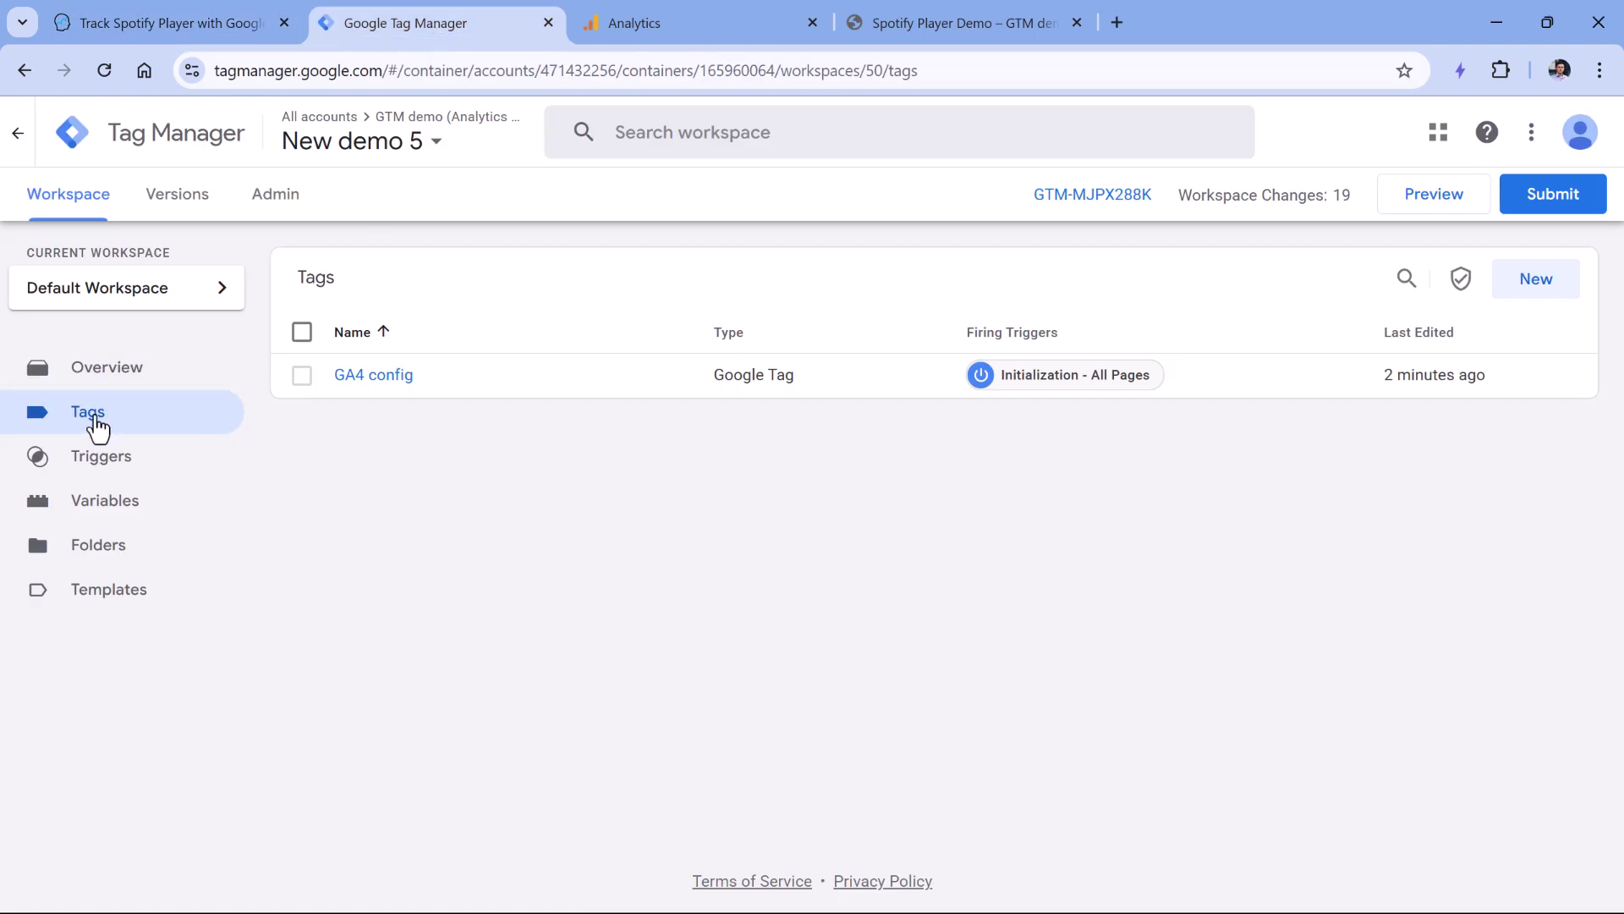
click(1551, 293)
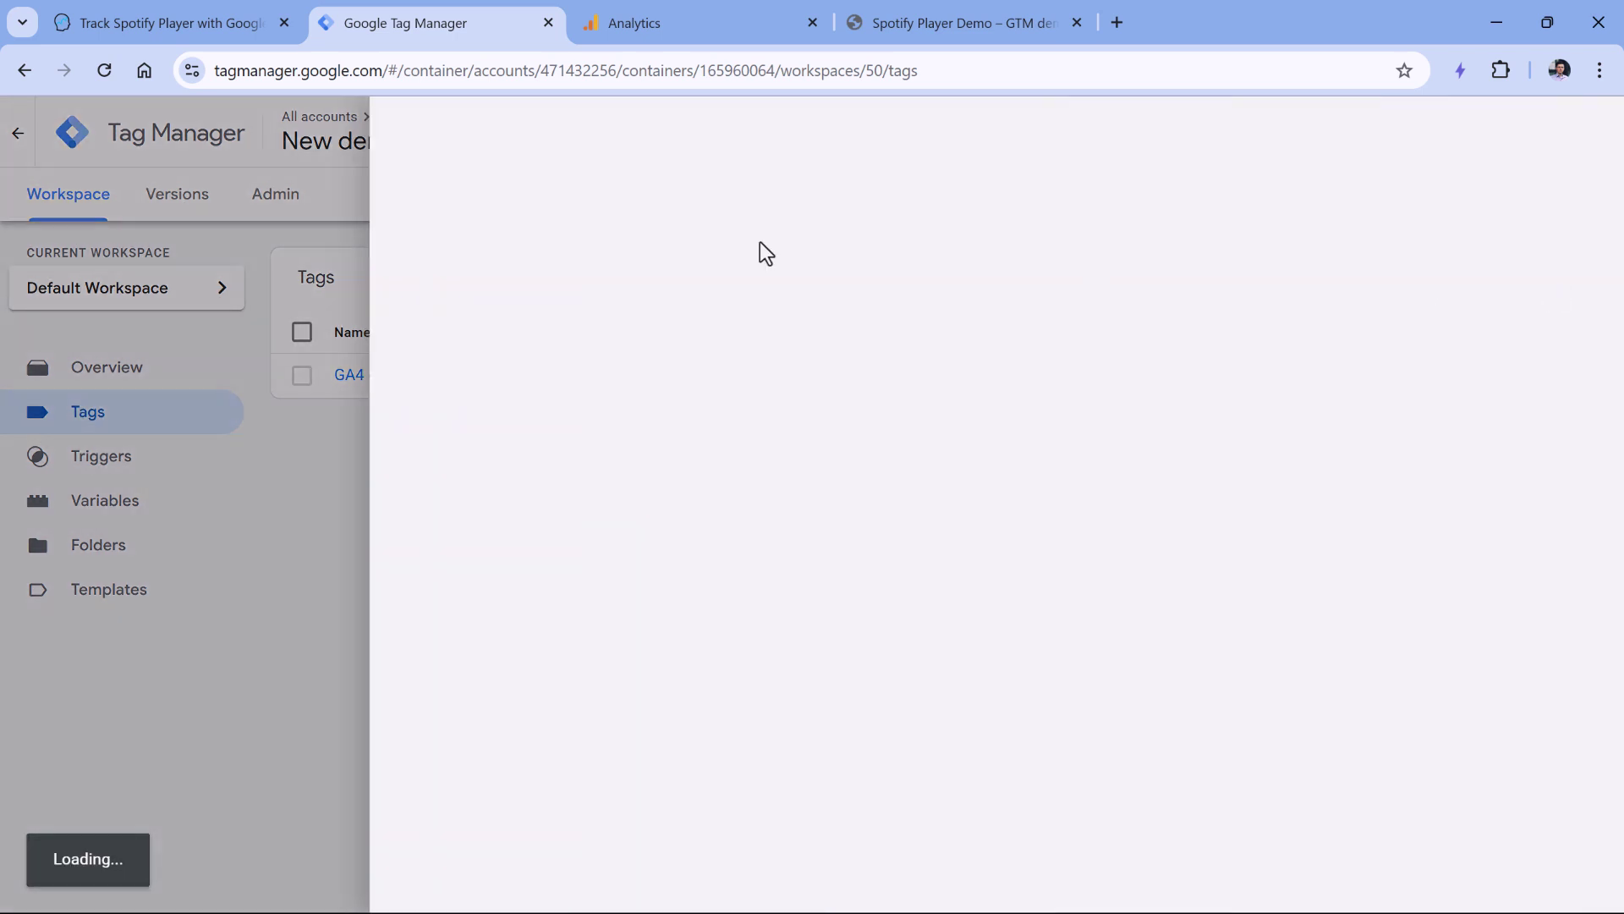
click(619, 334)
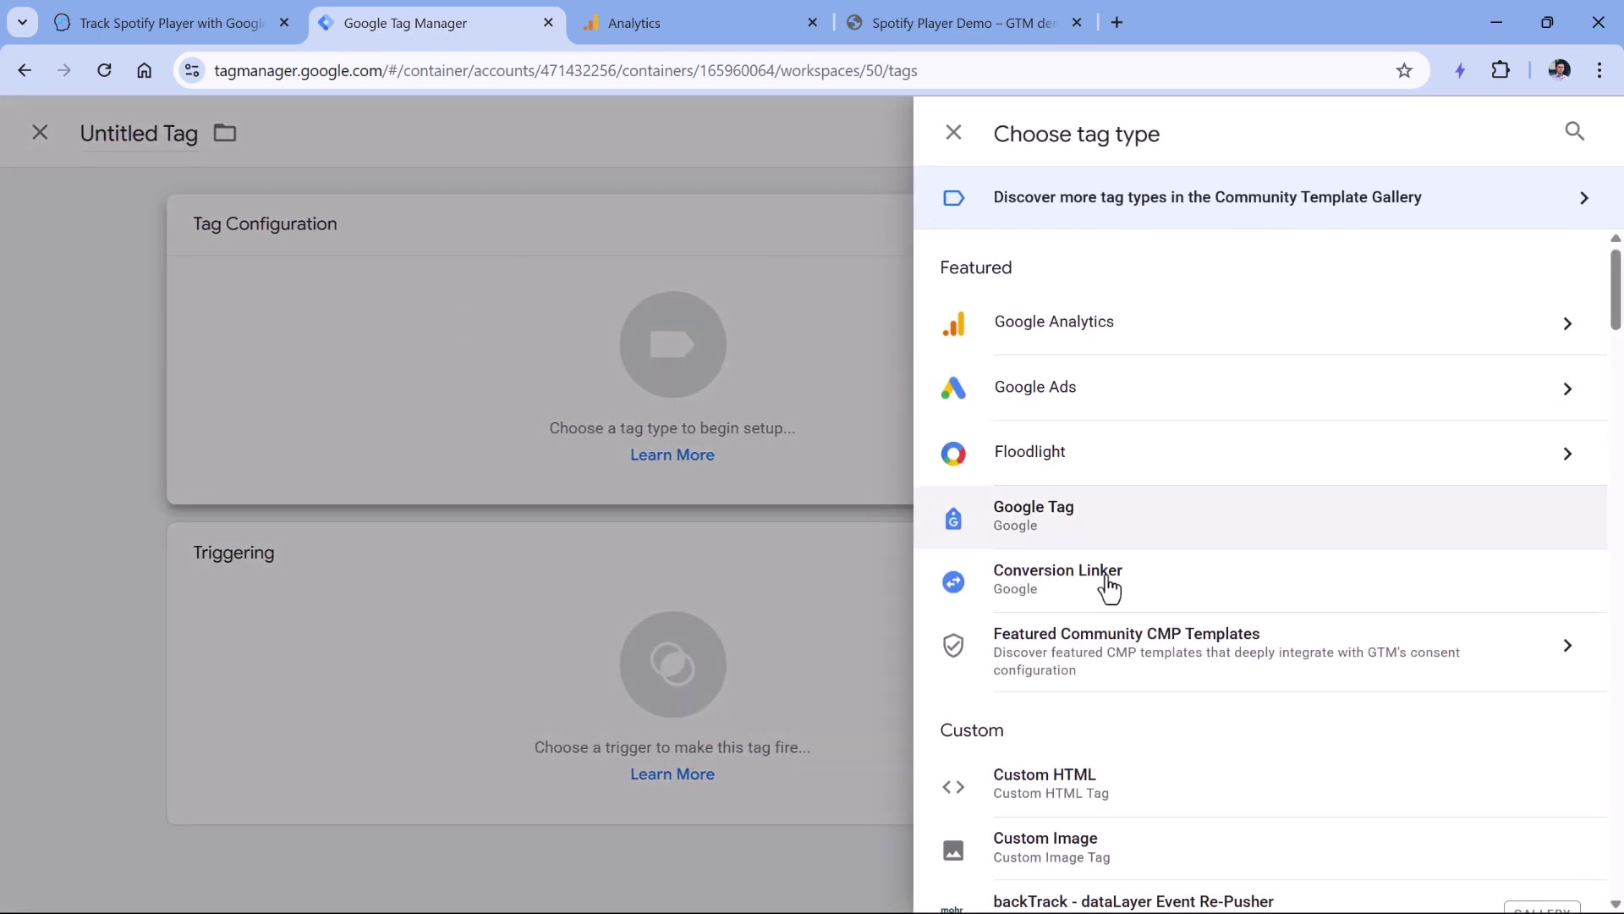
click(1076, 791)
key(ctrl+v)
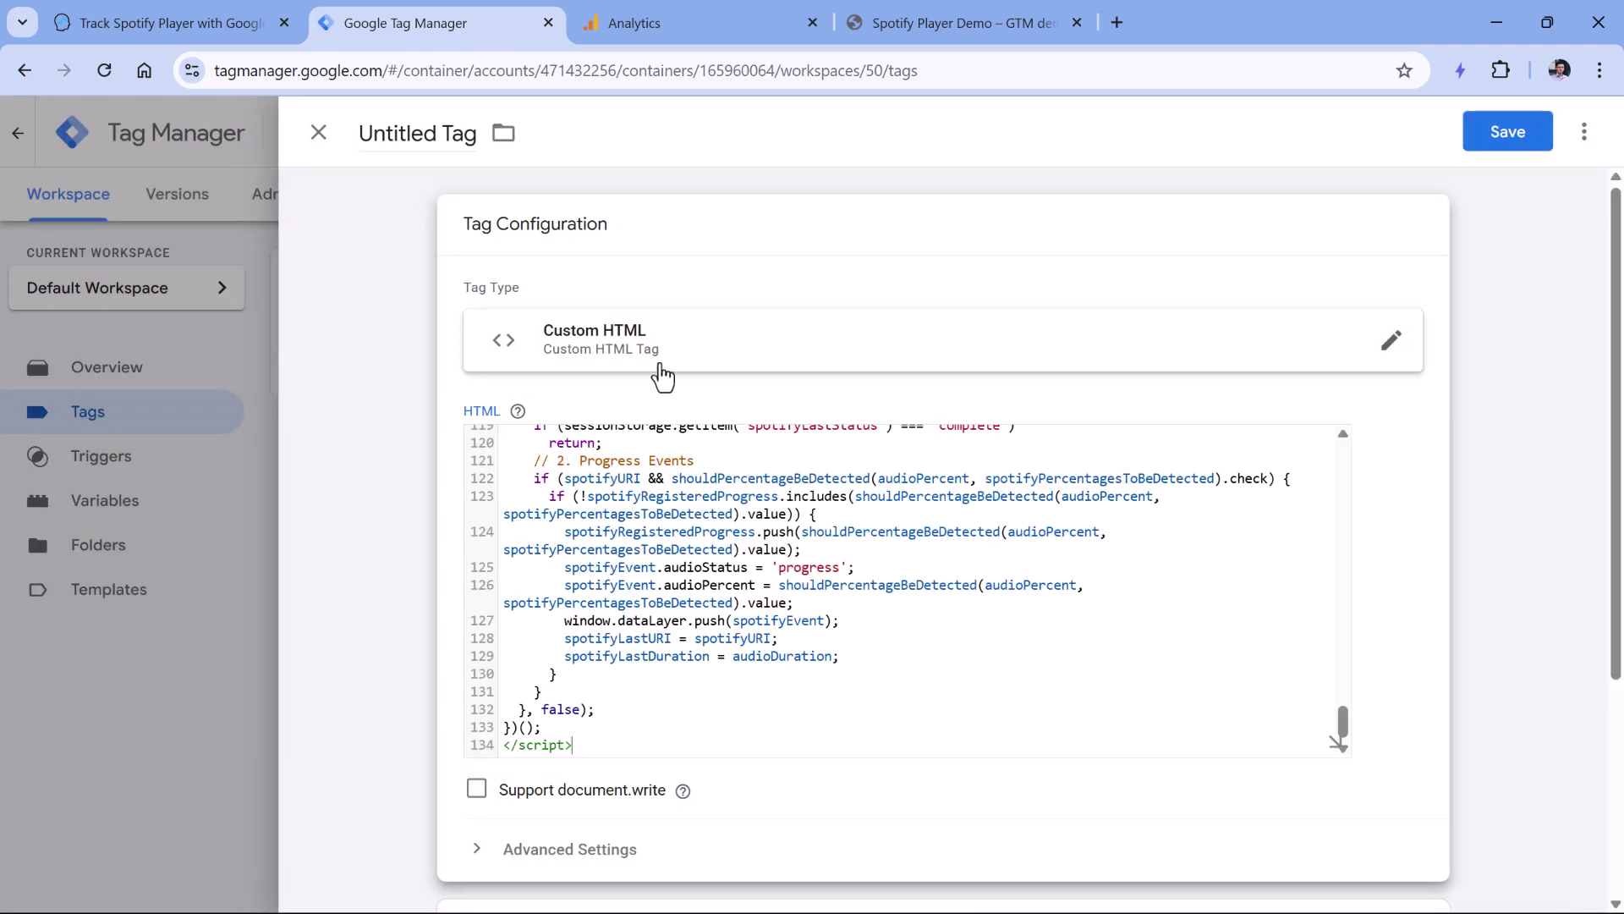
Step: Assign the All Pages trigger to the new Custom HTML tag
scroll(715, 384, down, 4)
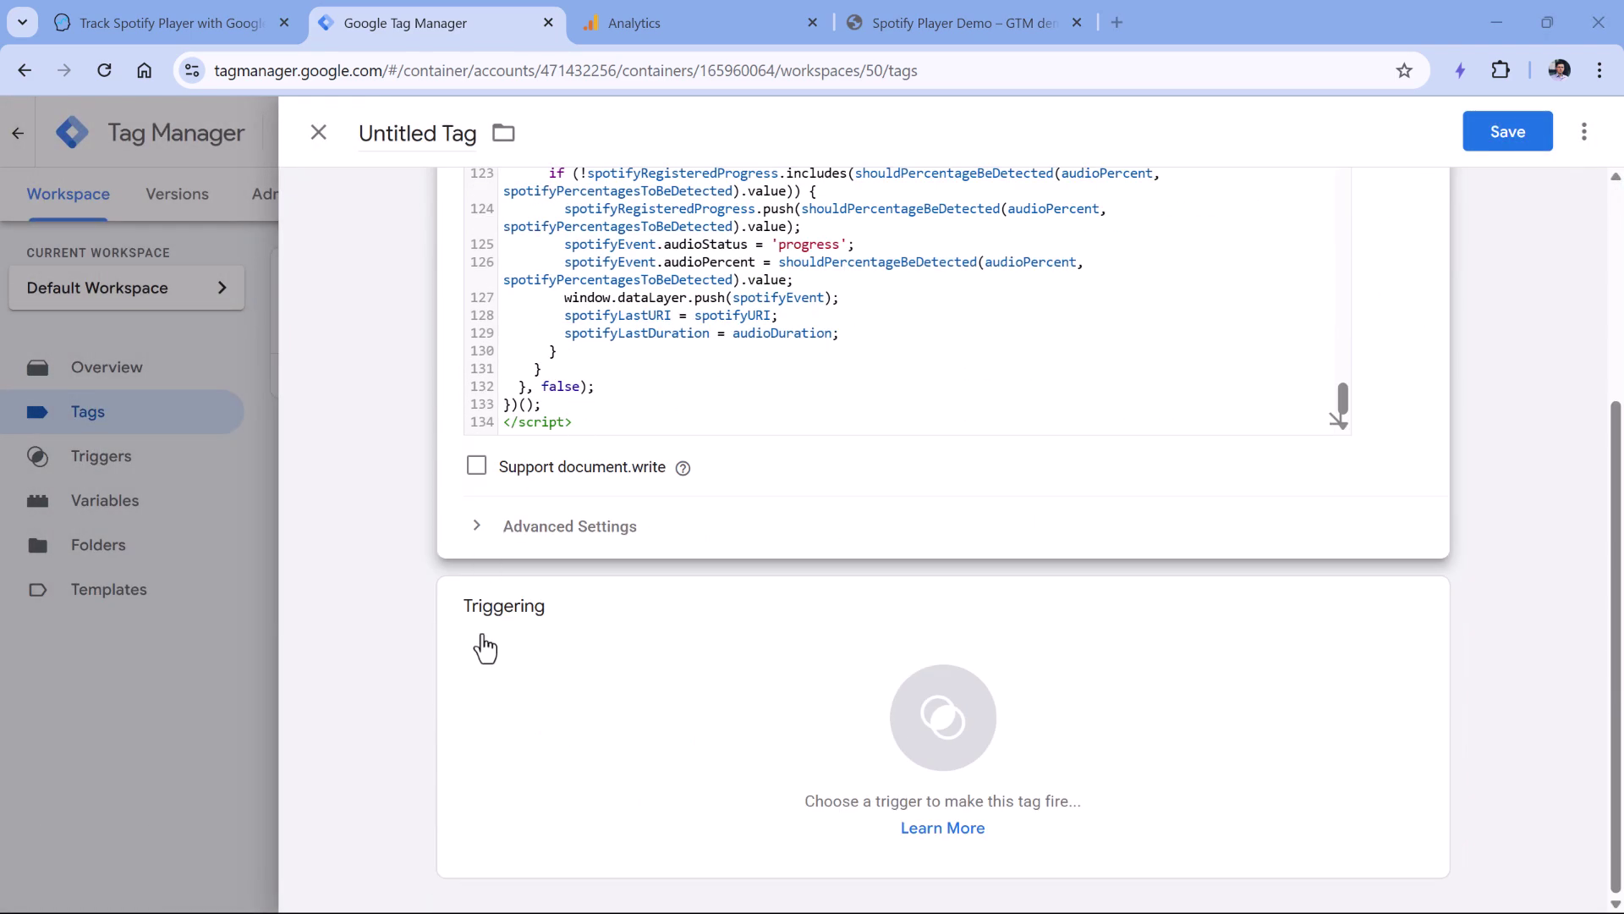
click(581, 668)
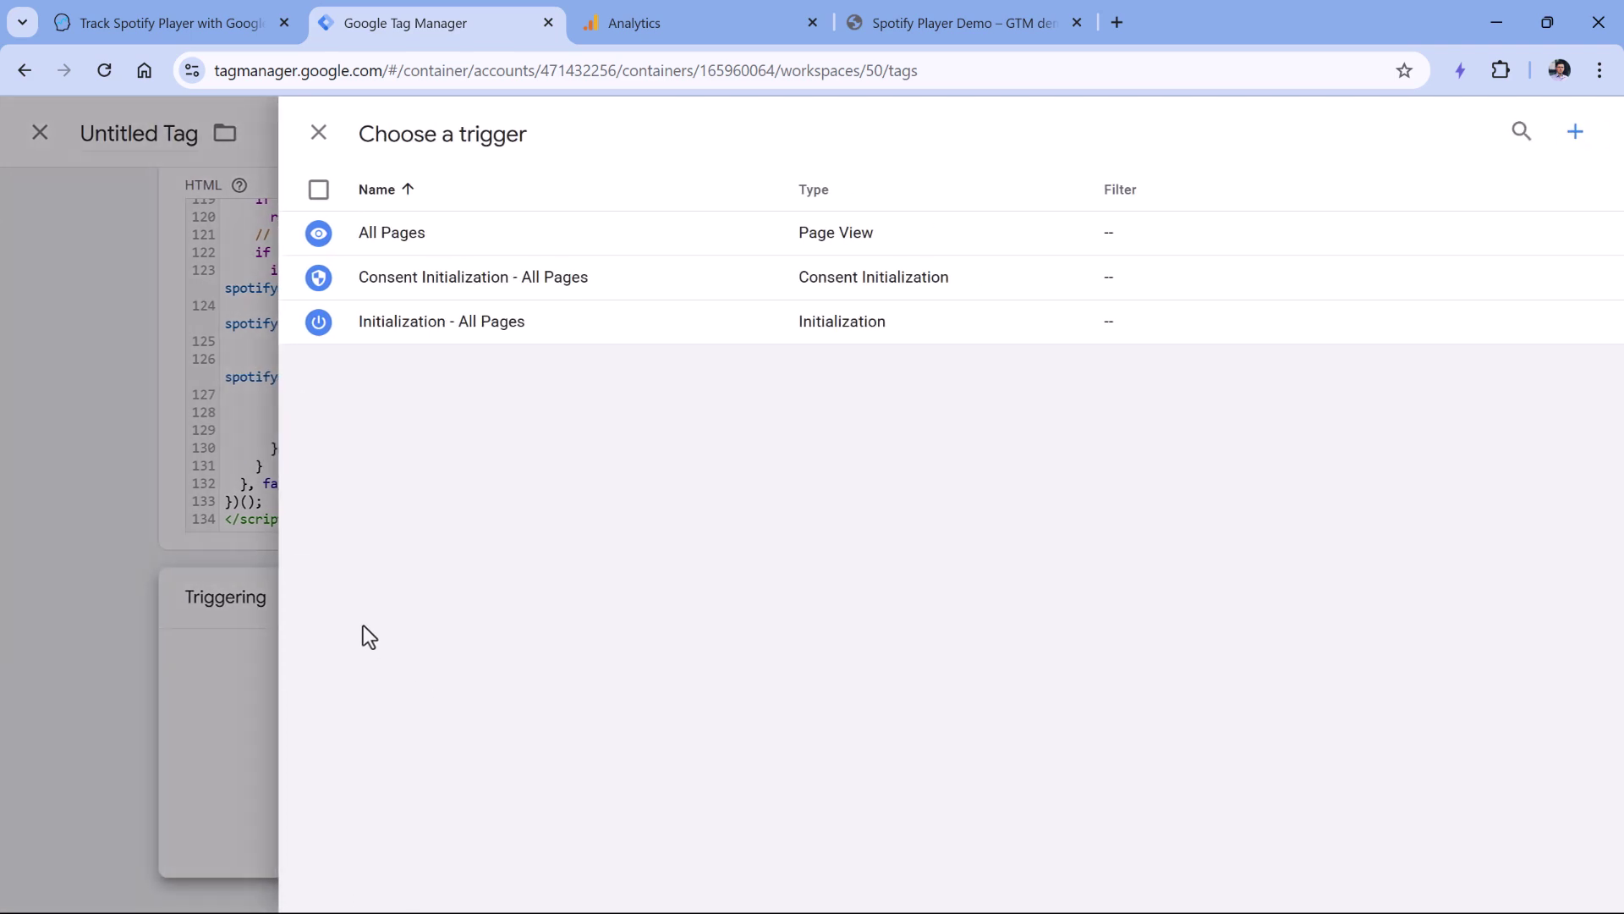
click(410, 239)
Step: Name the tag "cHTML - spotify listener" and save it
click(420, 140)
text(cHTML -)
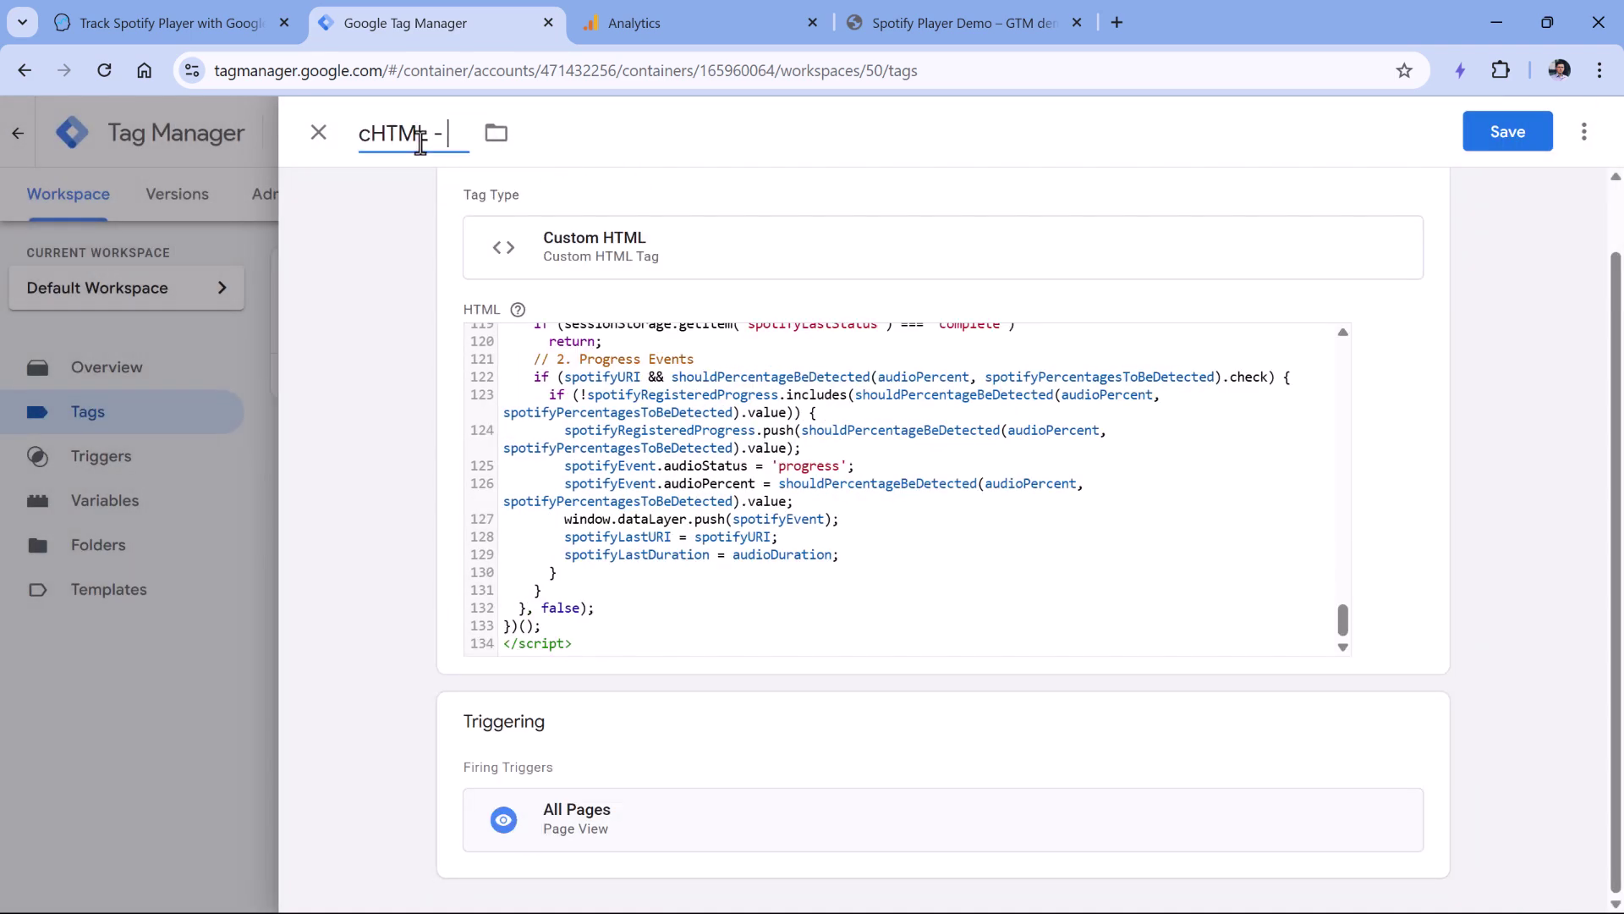
text( spotify listener)
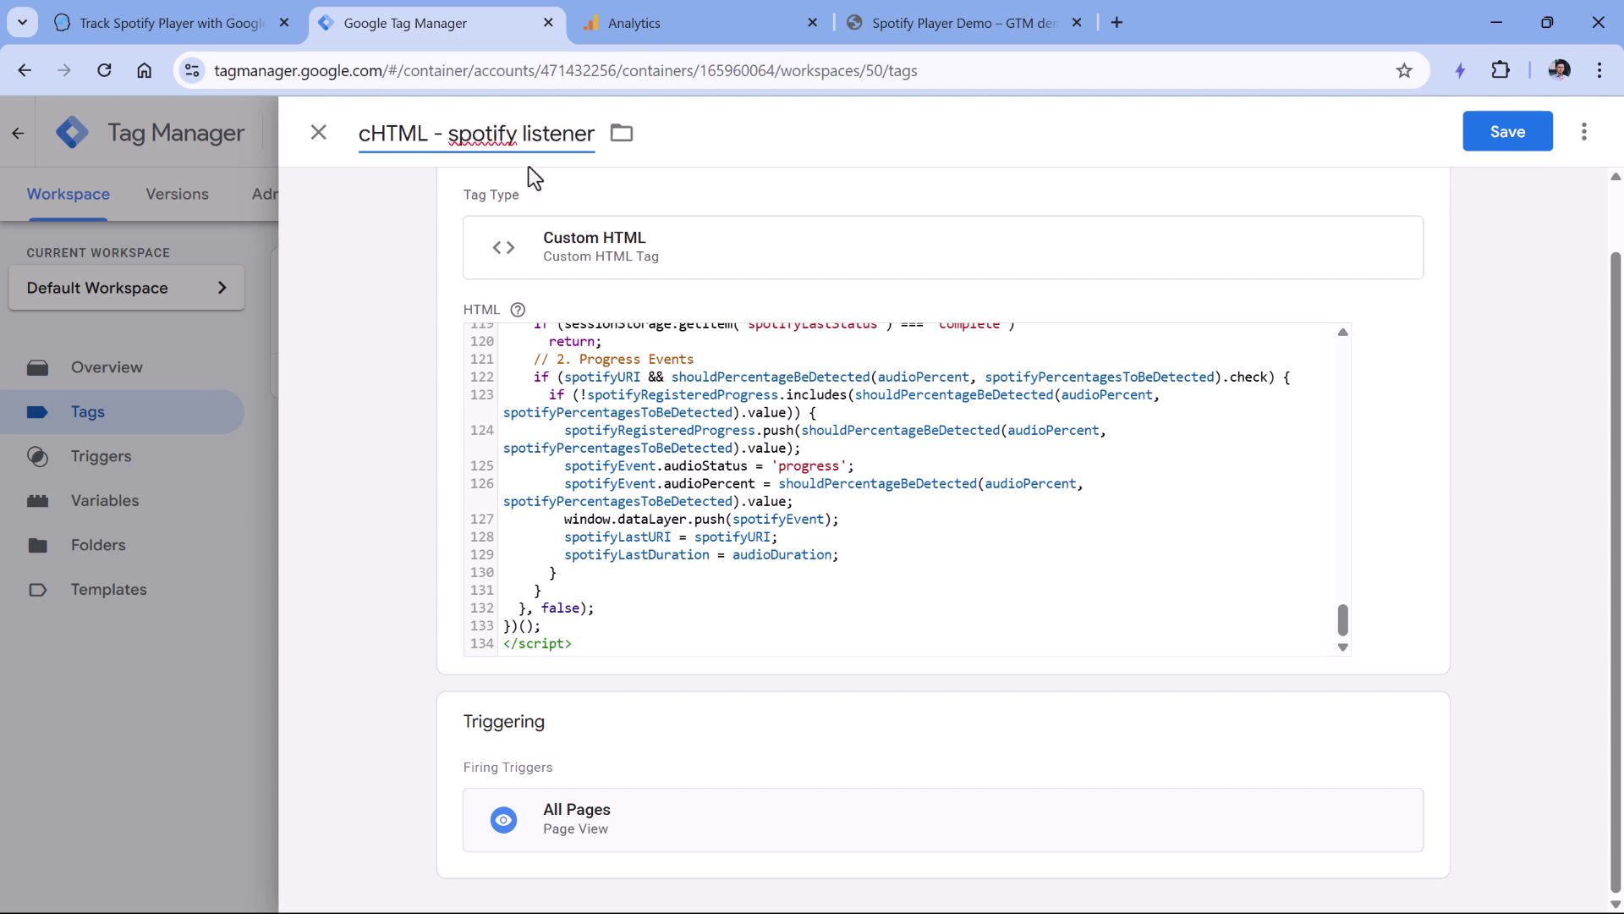
click(1493, 135)
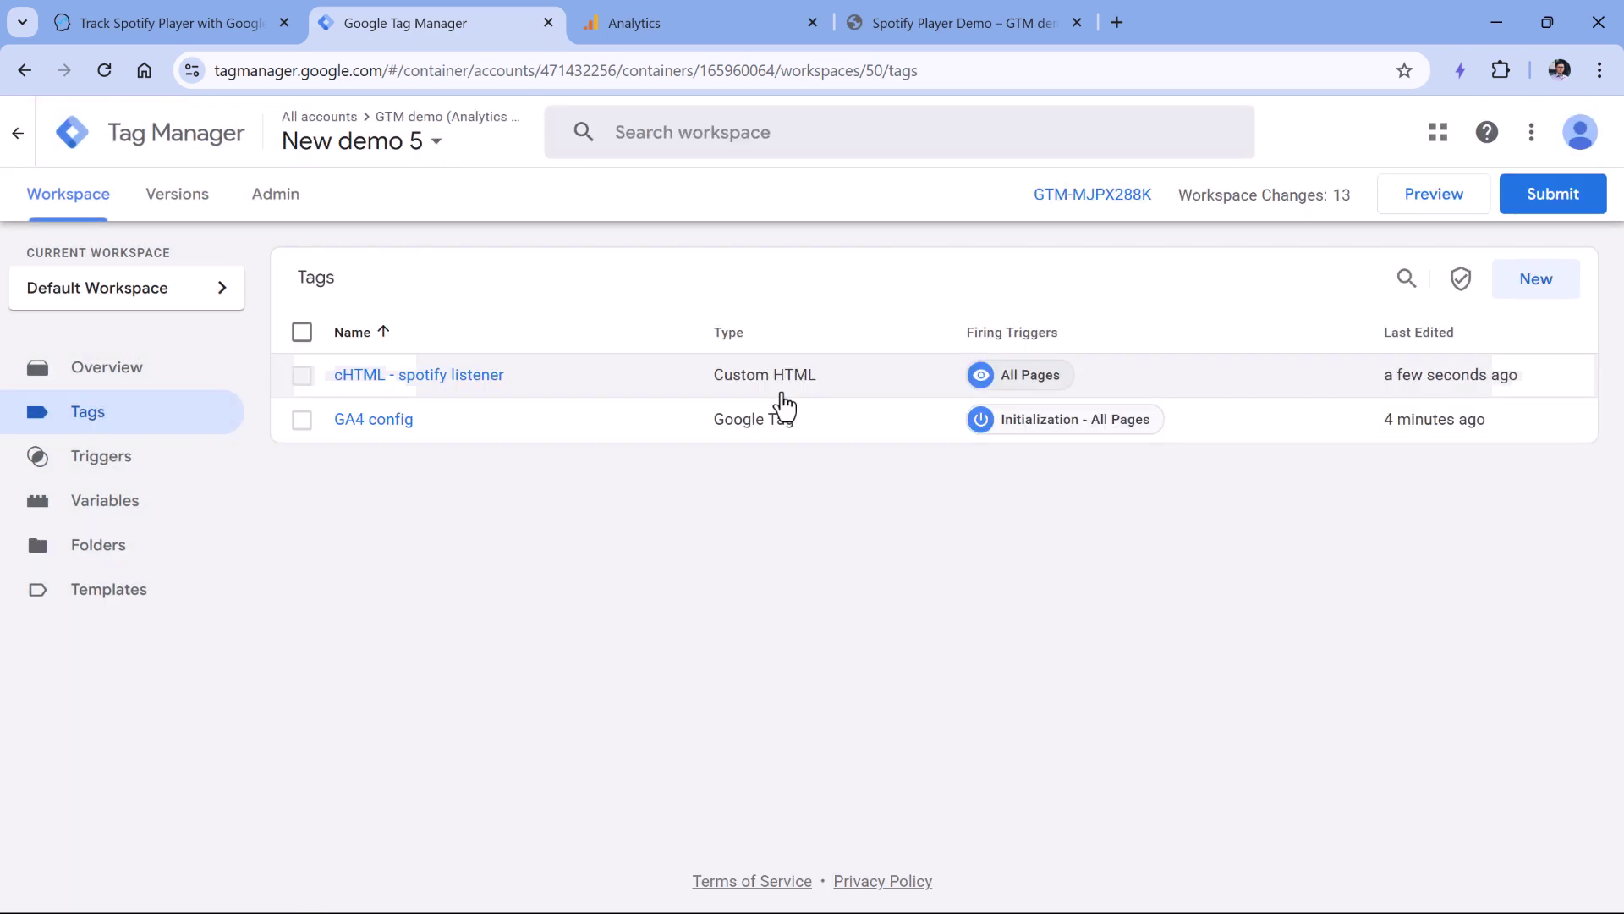
click(1442, 210)
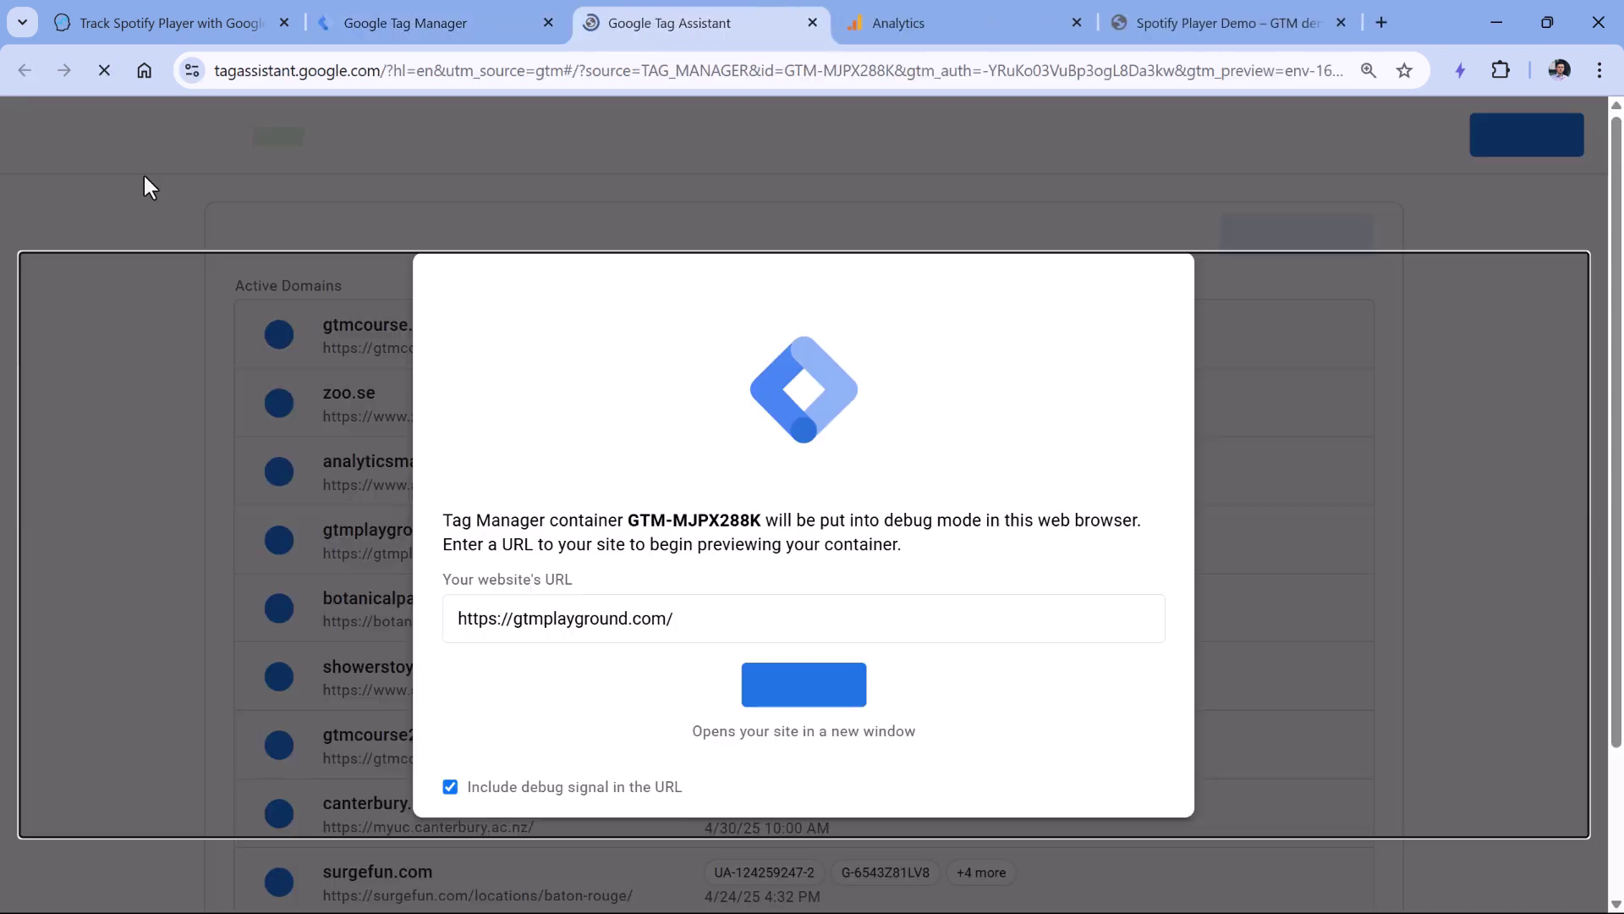
click(652, 622)
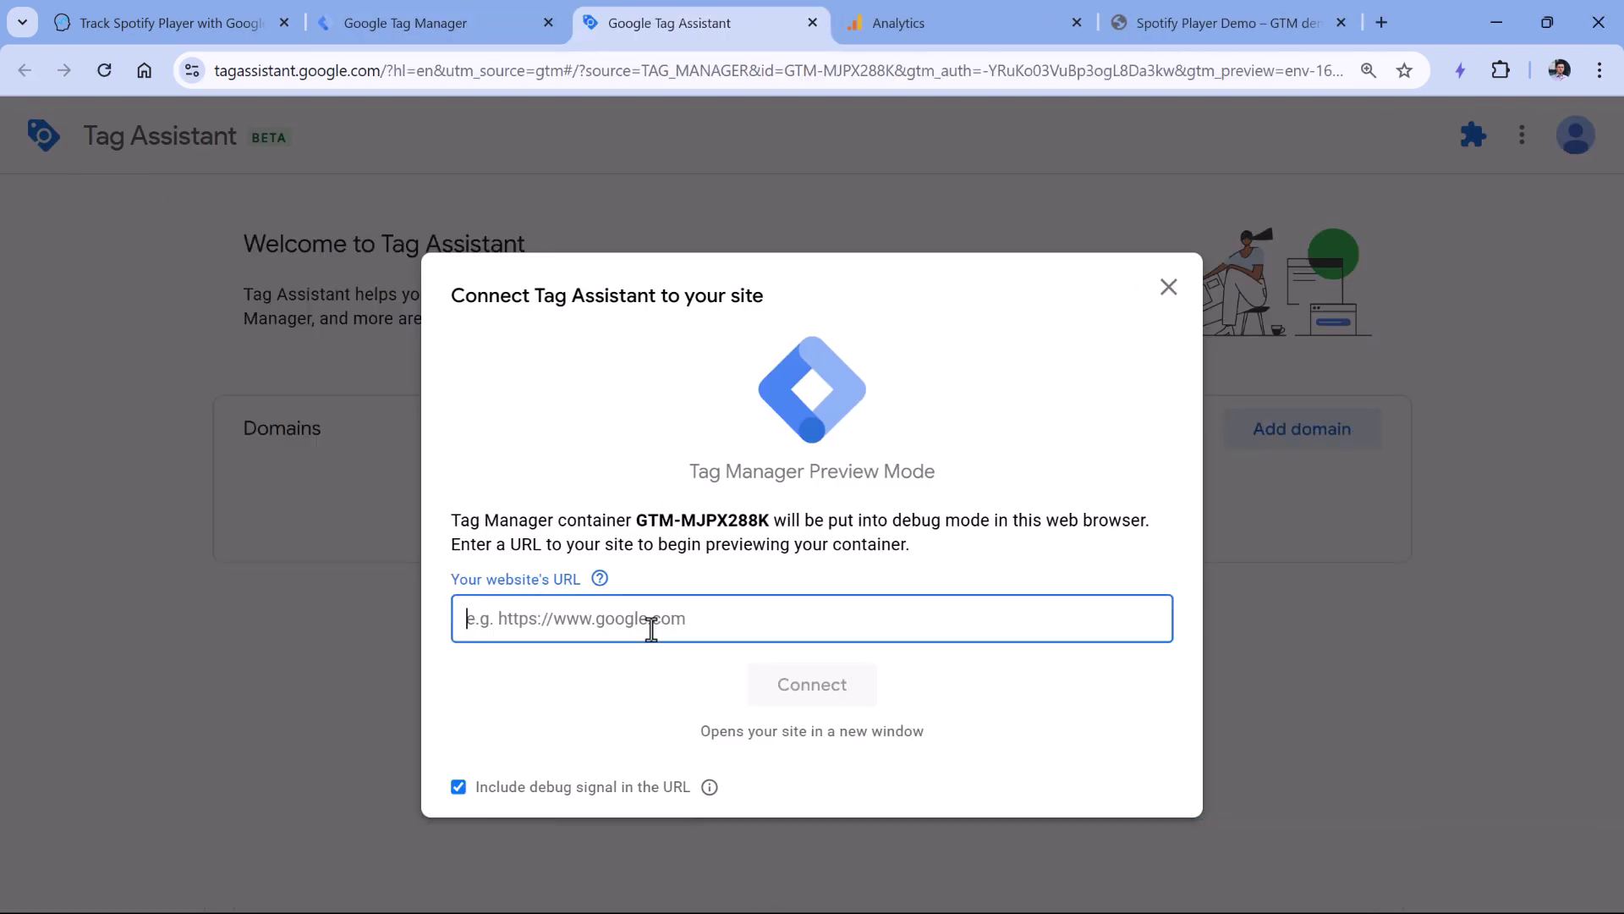
text(https://gtmplayground.com/spotify-player-demo/)
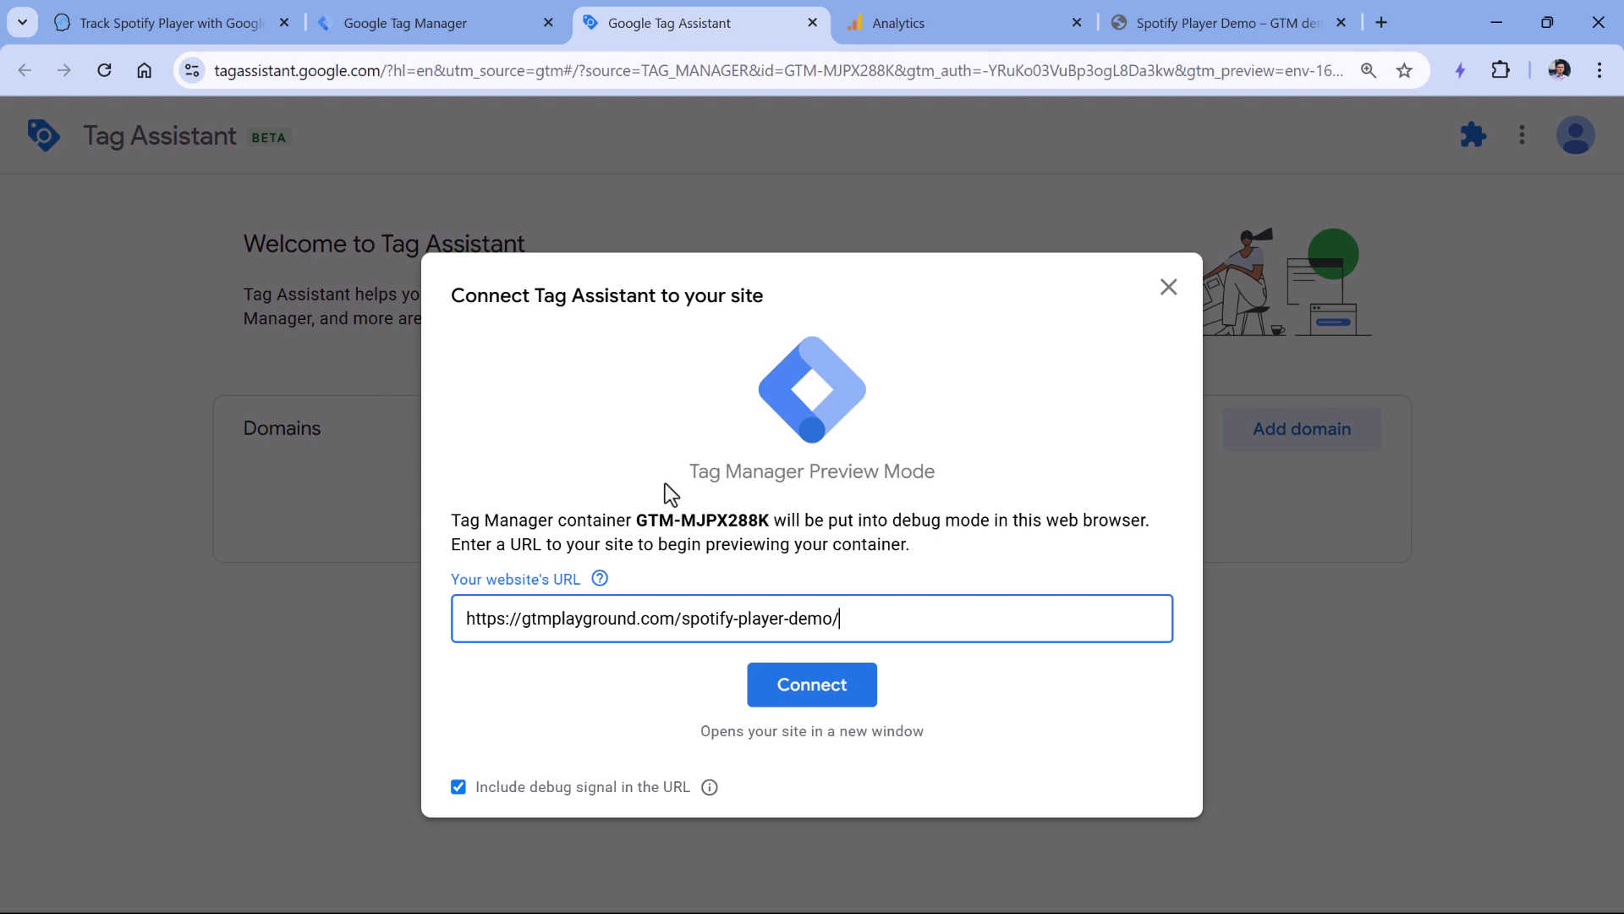
click(816, 702)
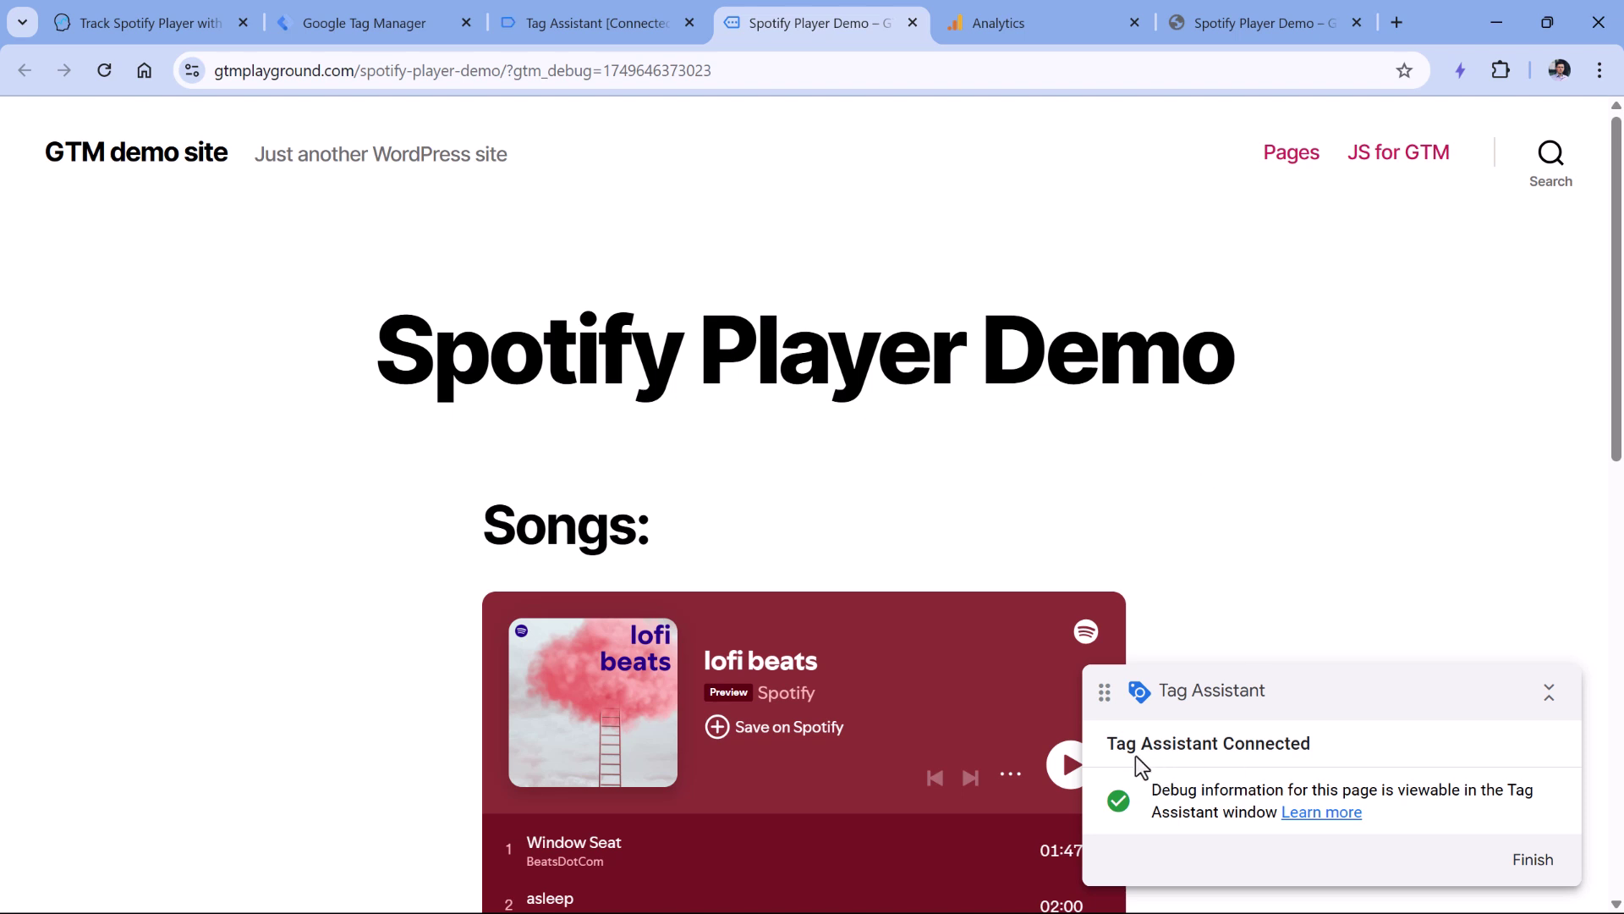
Step: Start playback of the lofi beats playlist on the debugged demo page, and pause it after a moment
scroll(1165, 478, down, 3)
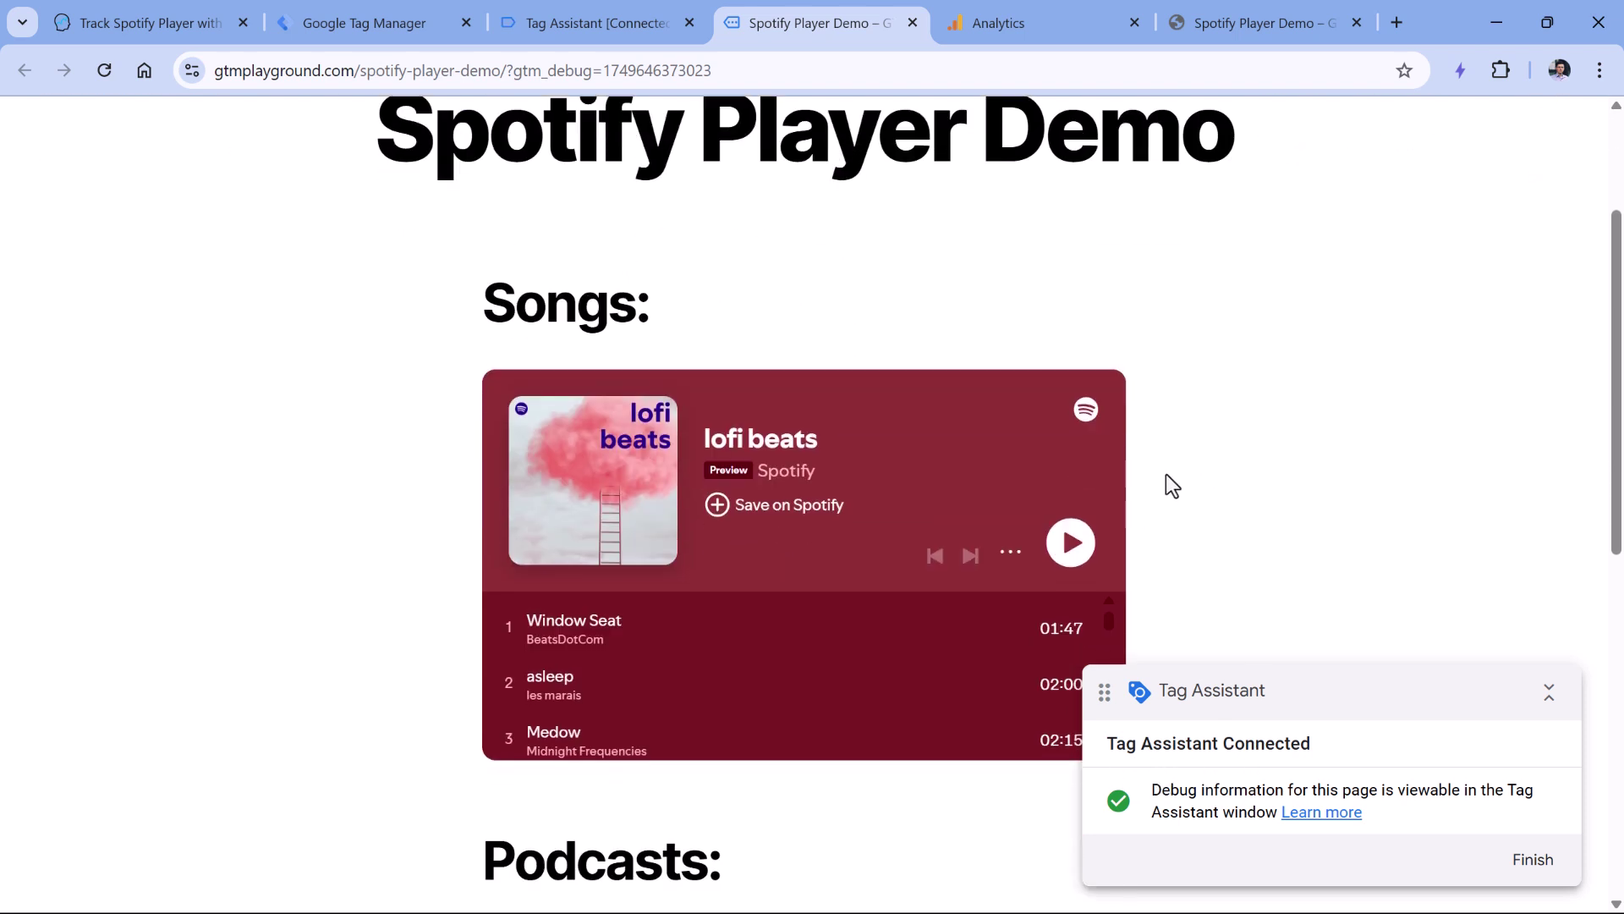
scroll(1165, 476, down, 1)
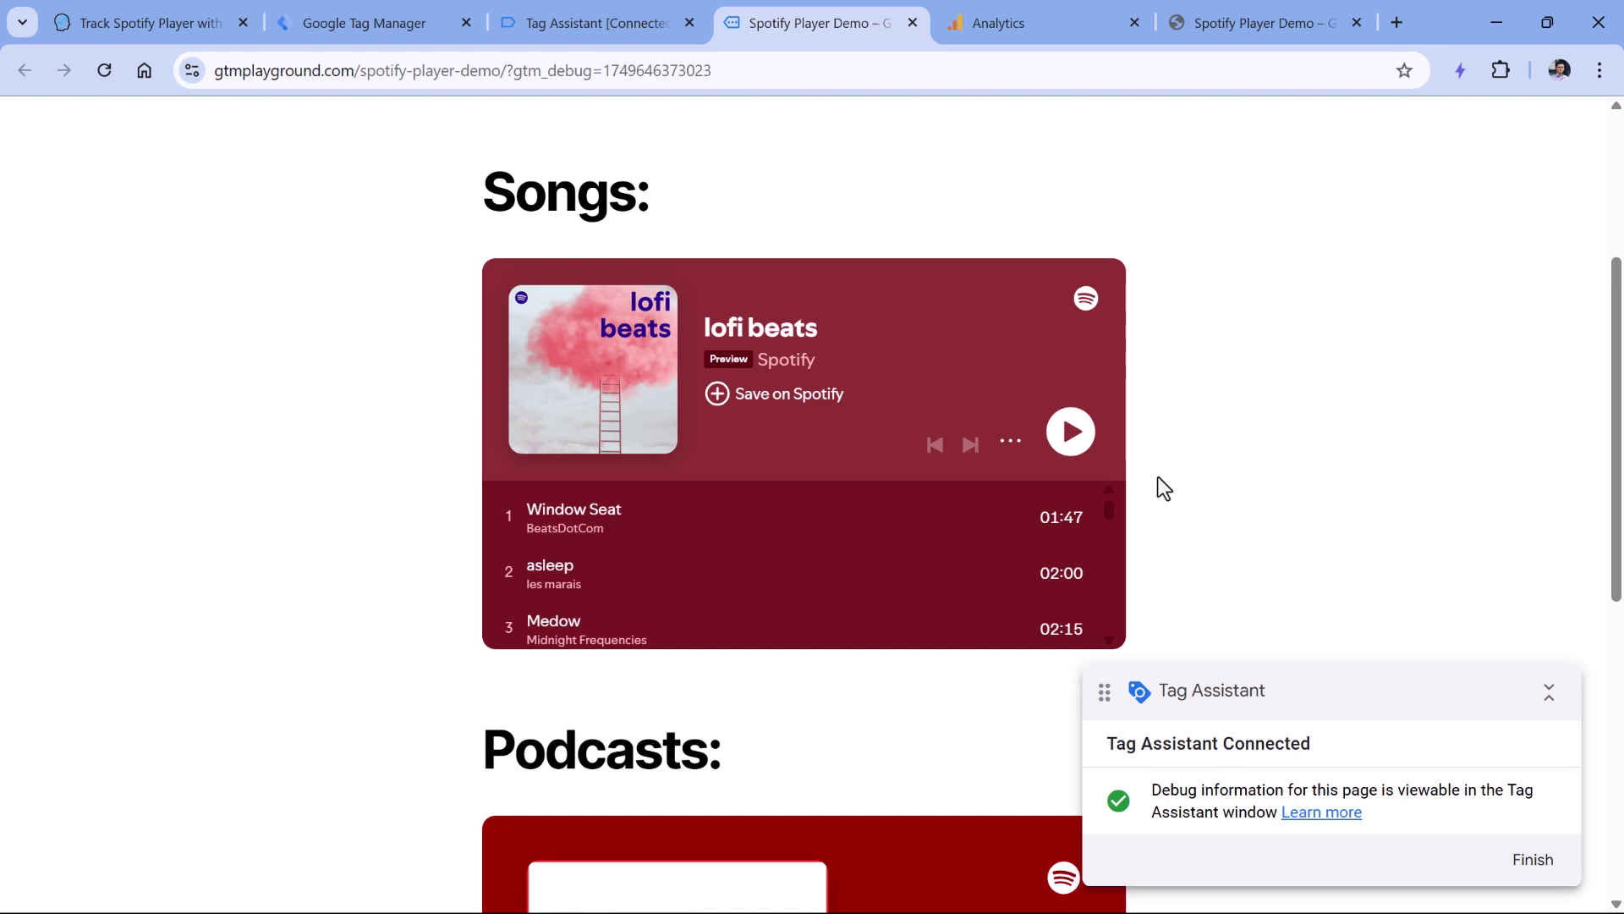
click(1073, 429)
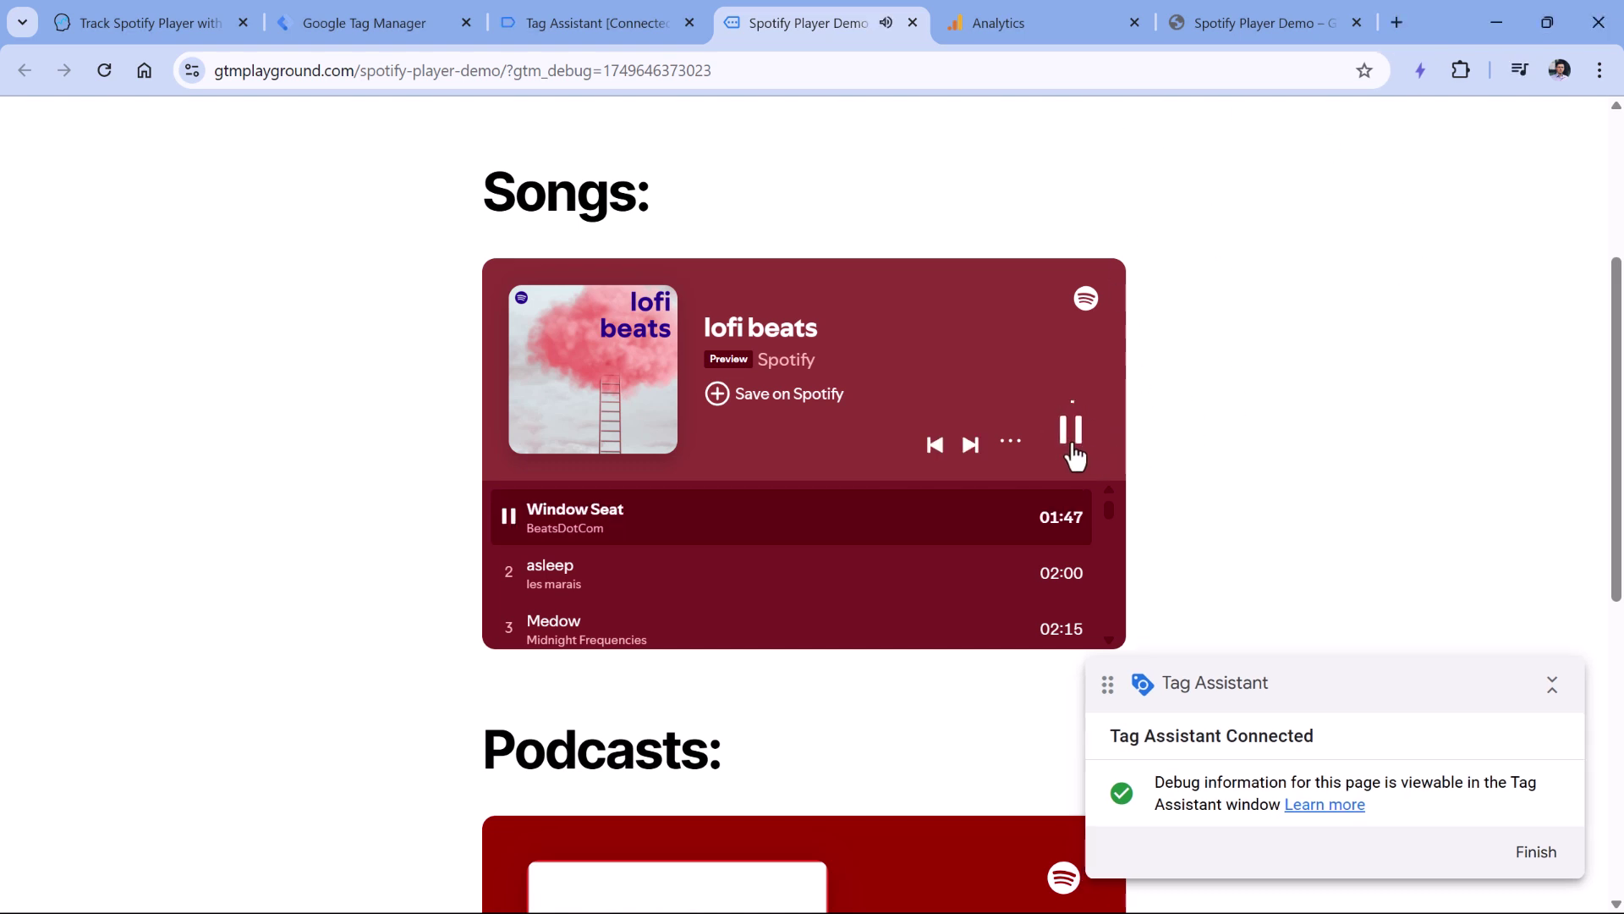
click(1076, 433)
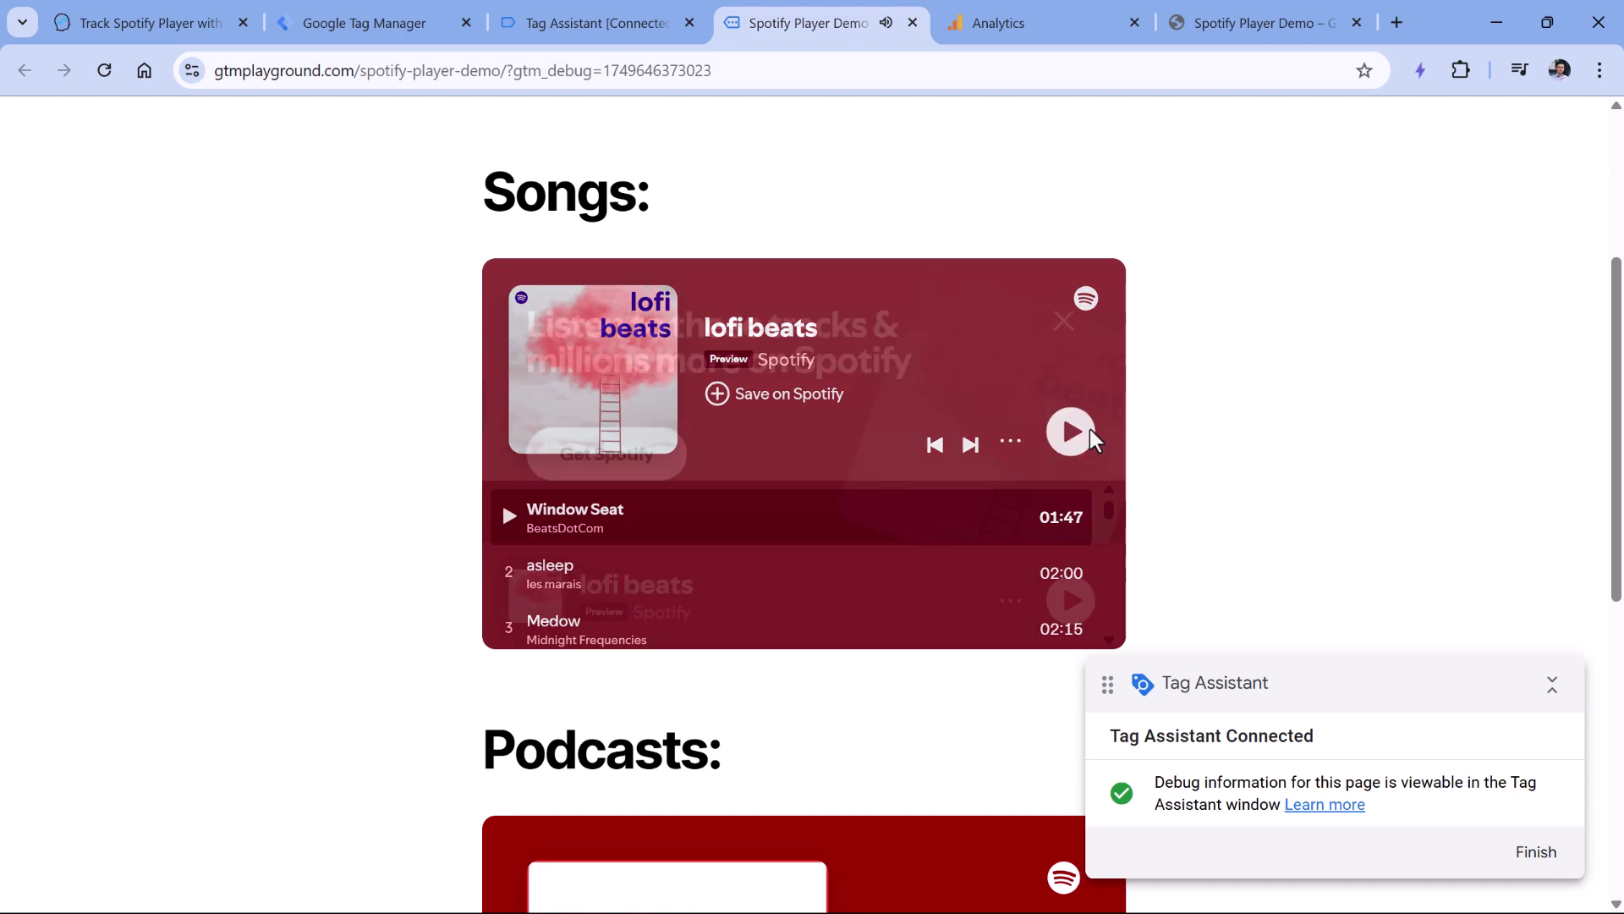
Step: Play the TED Talks Daily podcast episode briefly and pause it
scroll(1216, 343, down, 6)
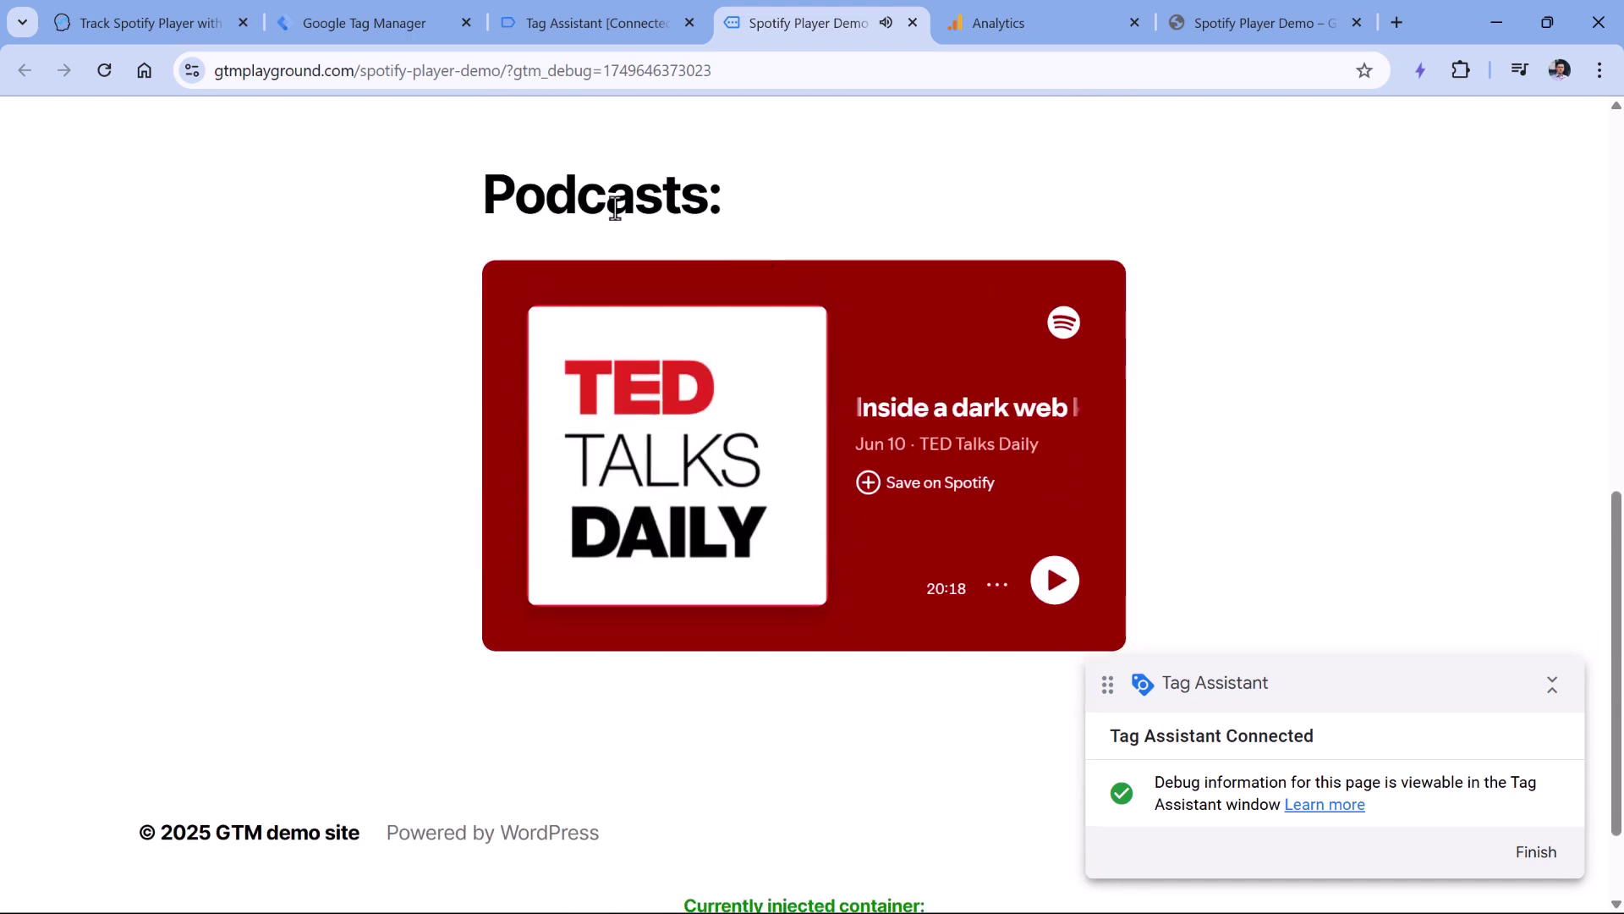
click(1056, 584)
click(1053, 583)
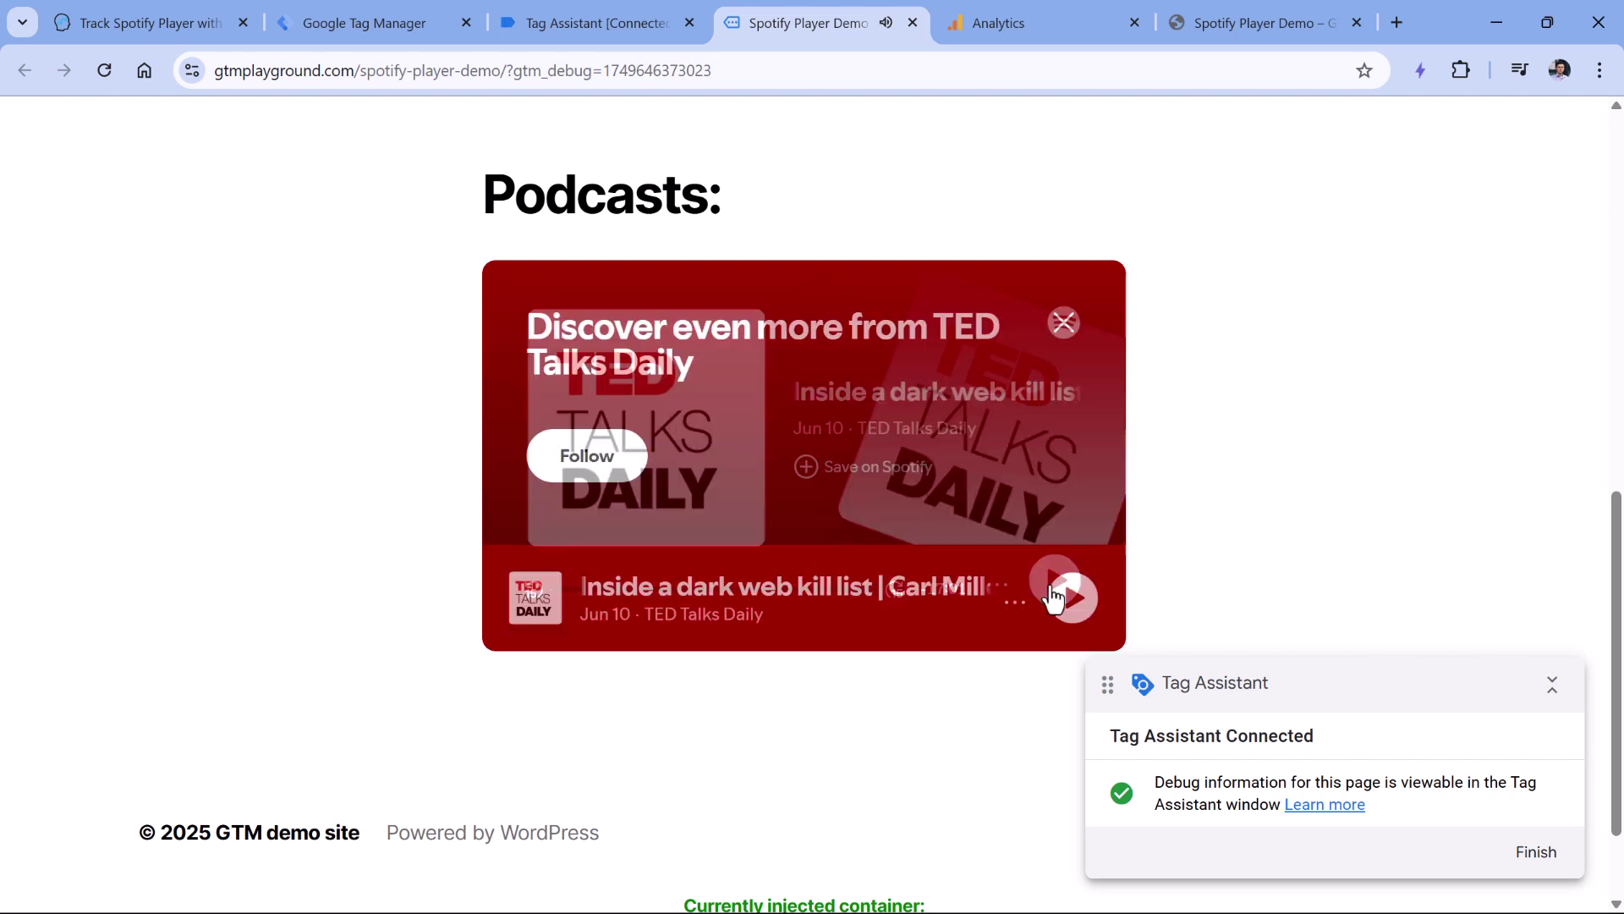
Step: Return to Tag Assistant and examine the event timeline for the recorded spotifyEvent entries
click(603, 22)
click(805, 562)
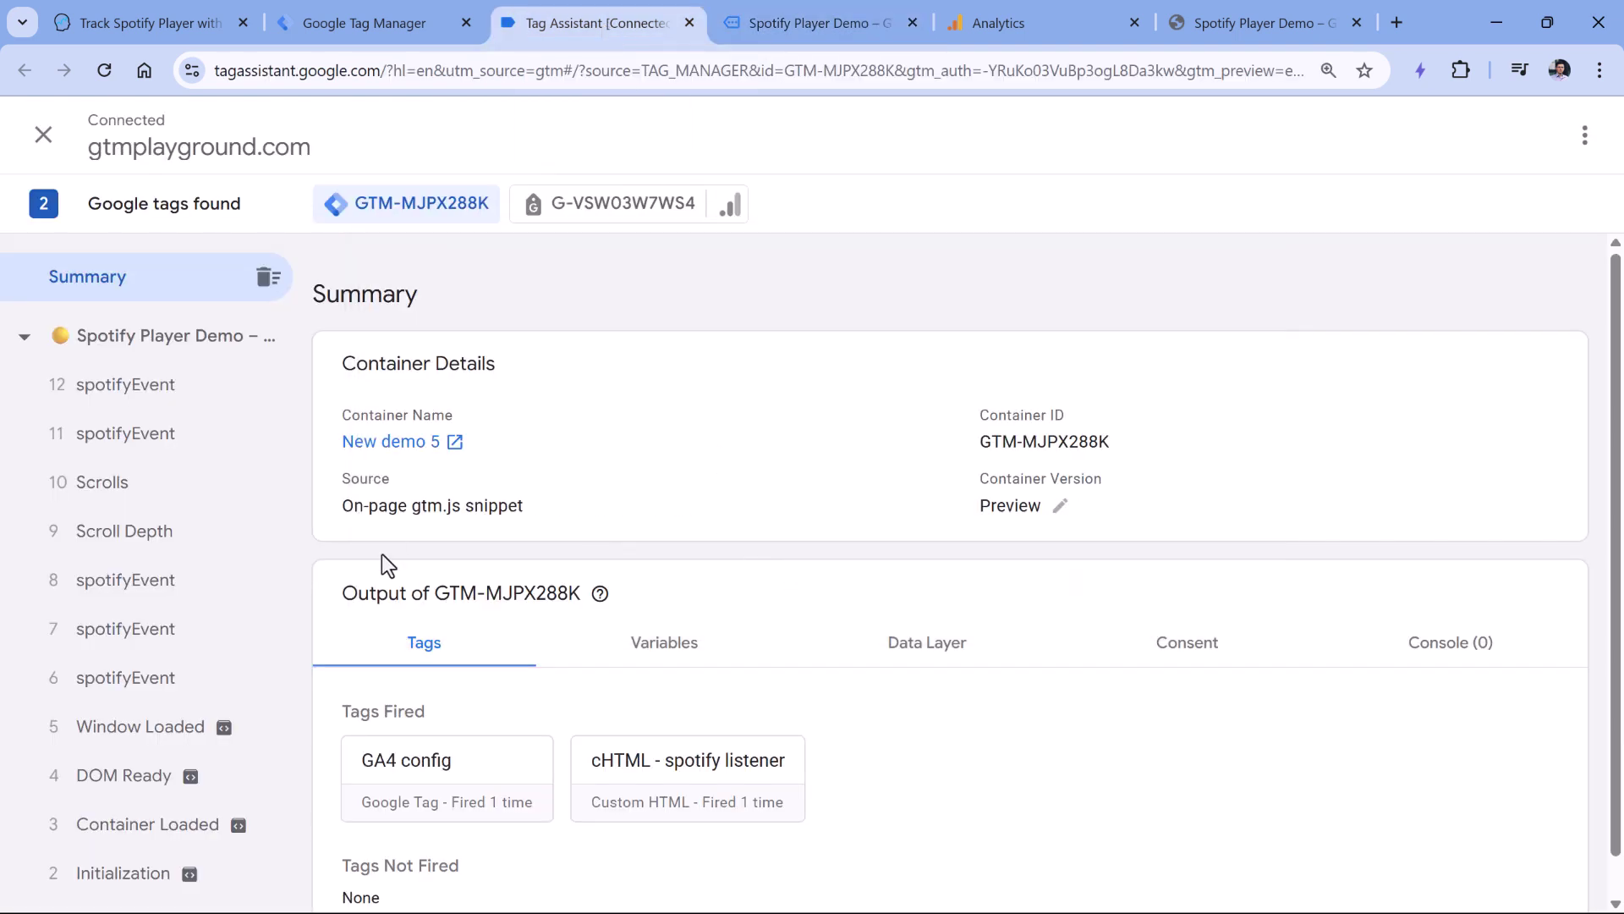
scroll(227, 551, down, 1)
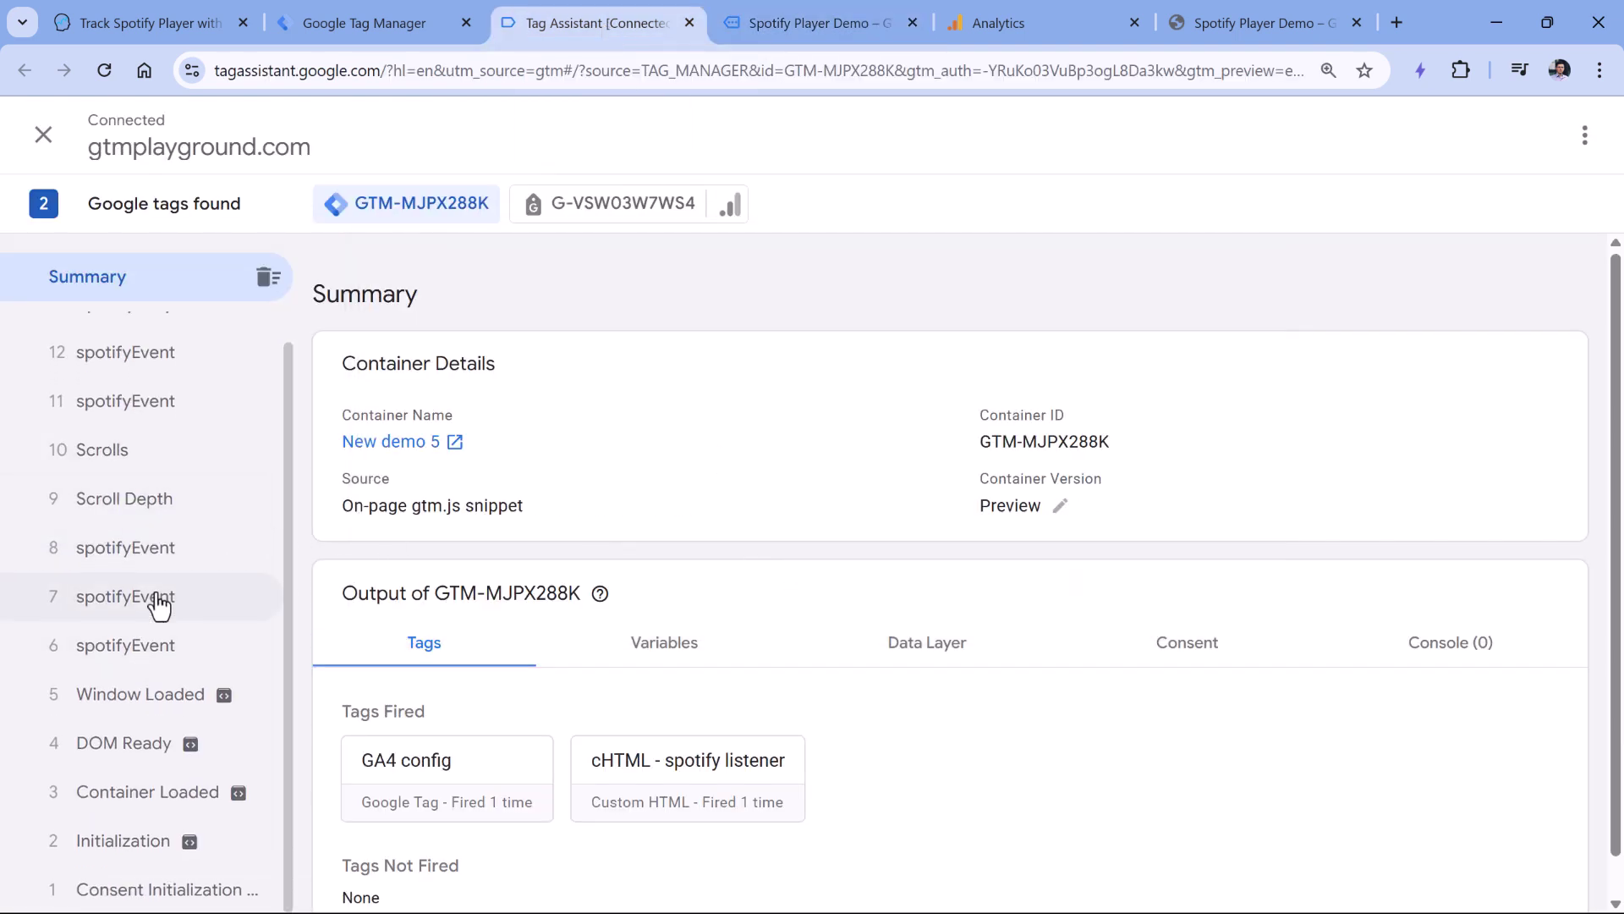
scroll(159, 606, up, 1)
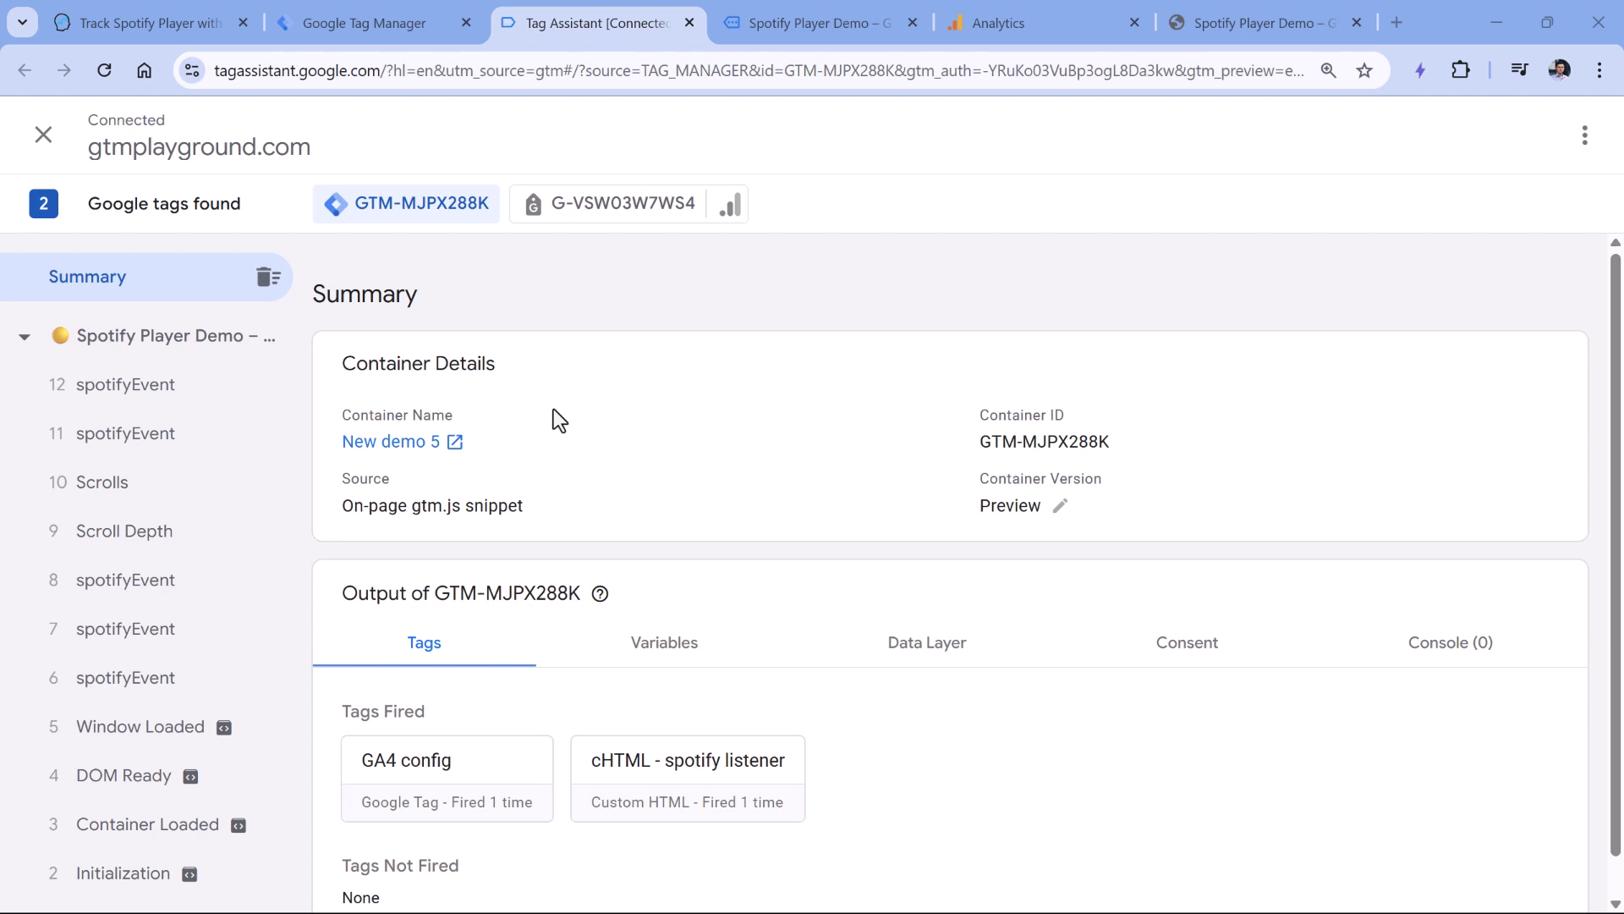
Step: Open spotifyEvent number 6 and expand its API call to inspect the data layer parameters
click(166, 679)
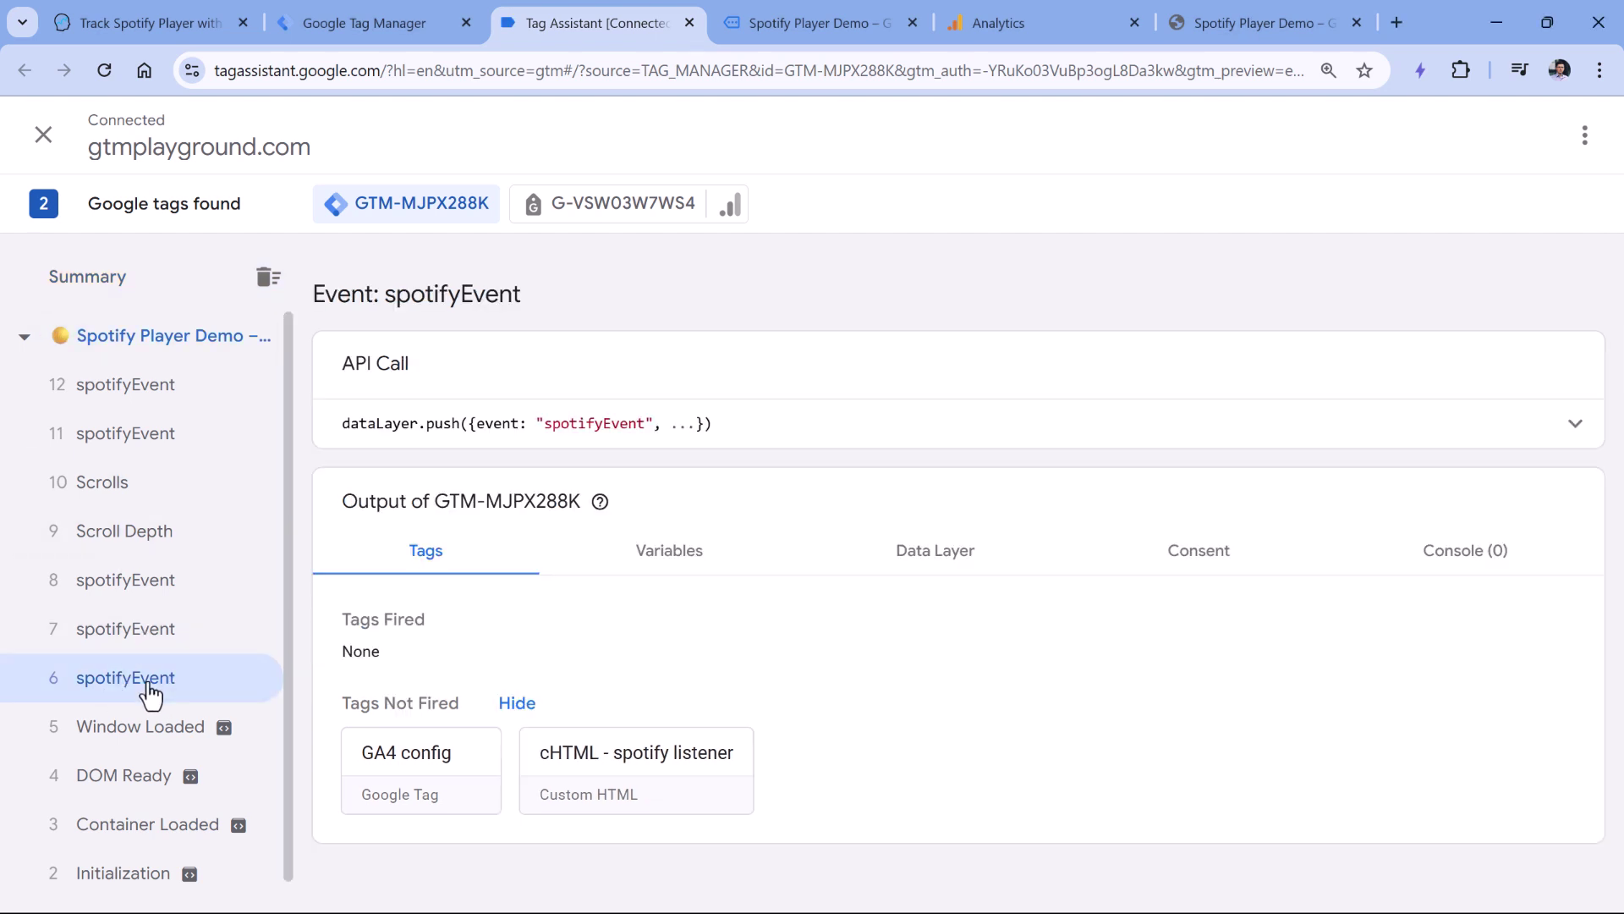
click(1539, 425)
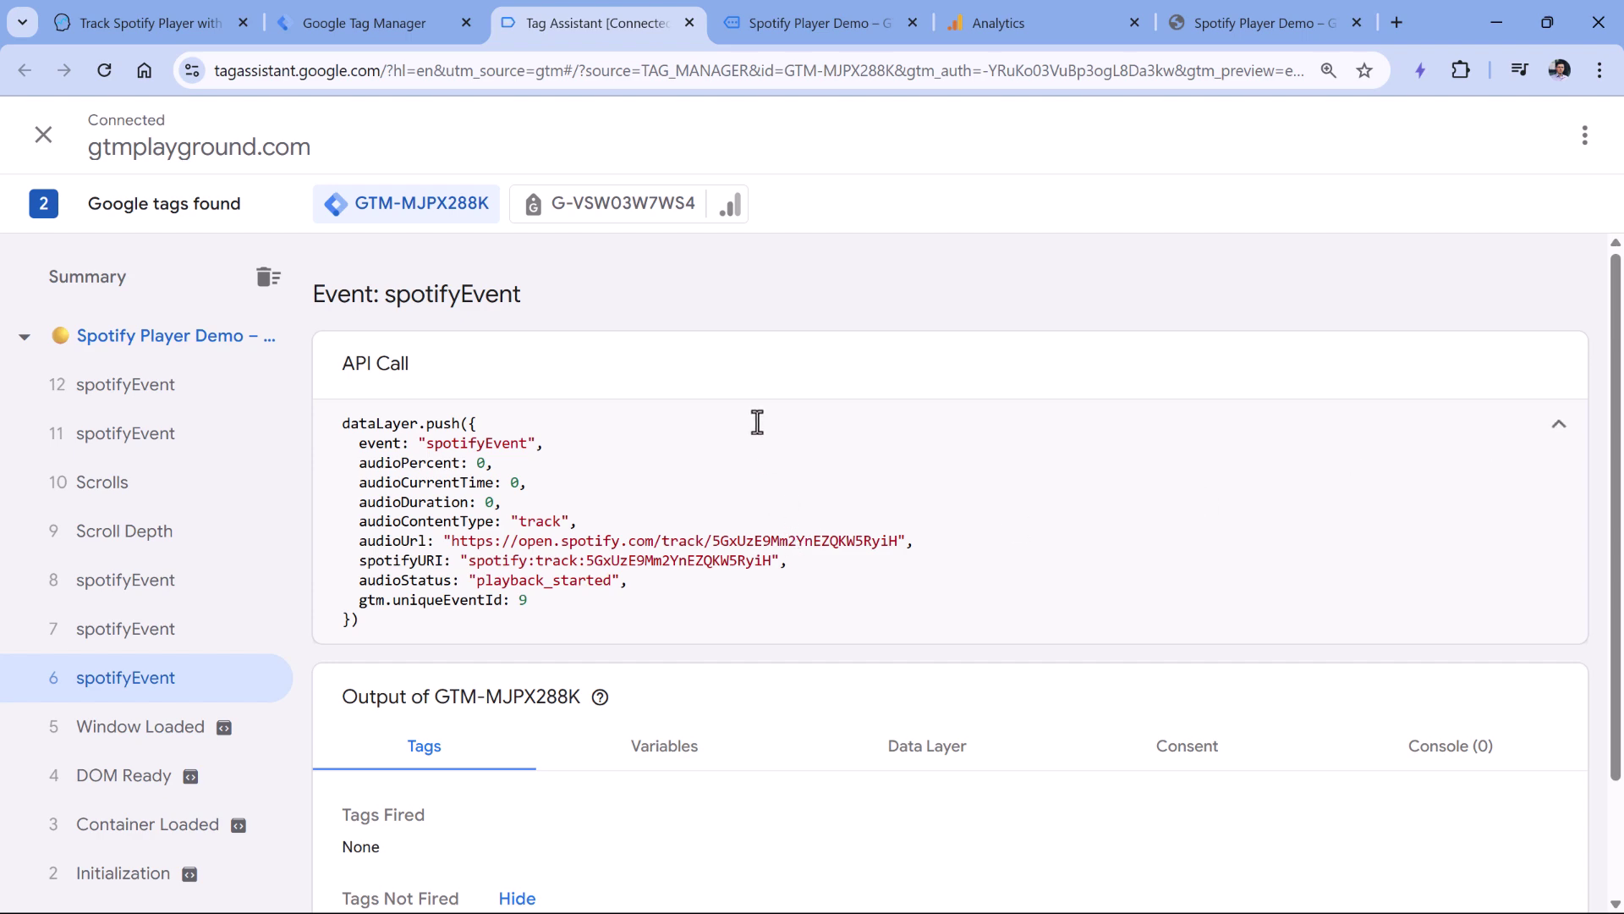
click(359, 521)
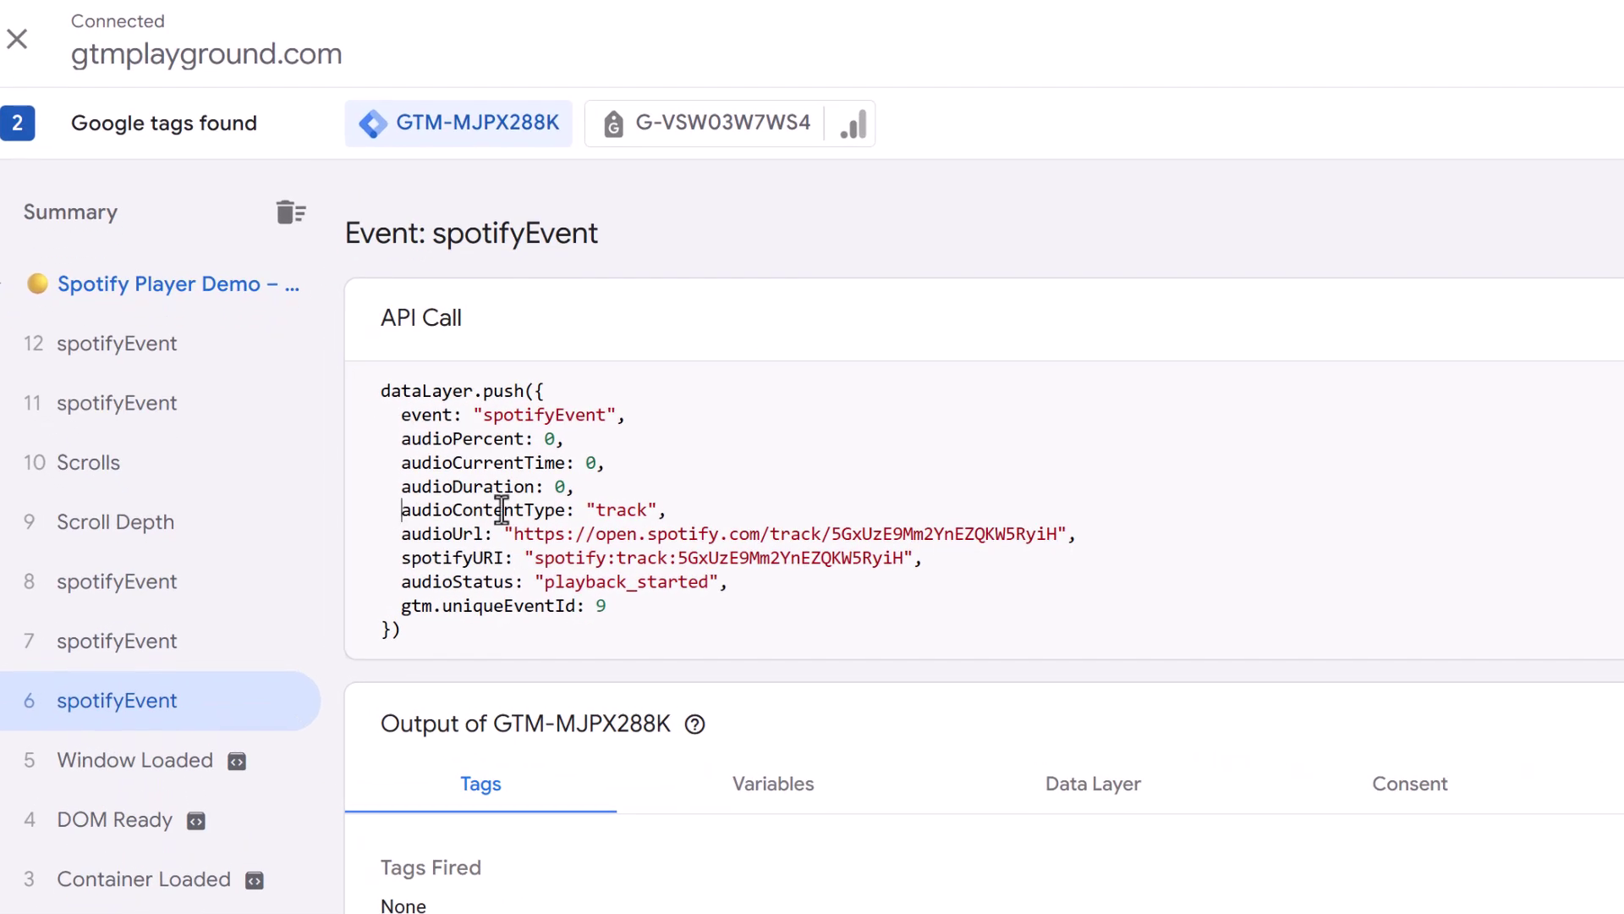
Step: Compare the audioContentType of spotifyEvent 6 and spotifyEvent 11, and check the audioStatus value of spotifyEvent 6
shift+click(677, 510)
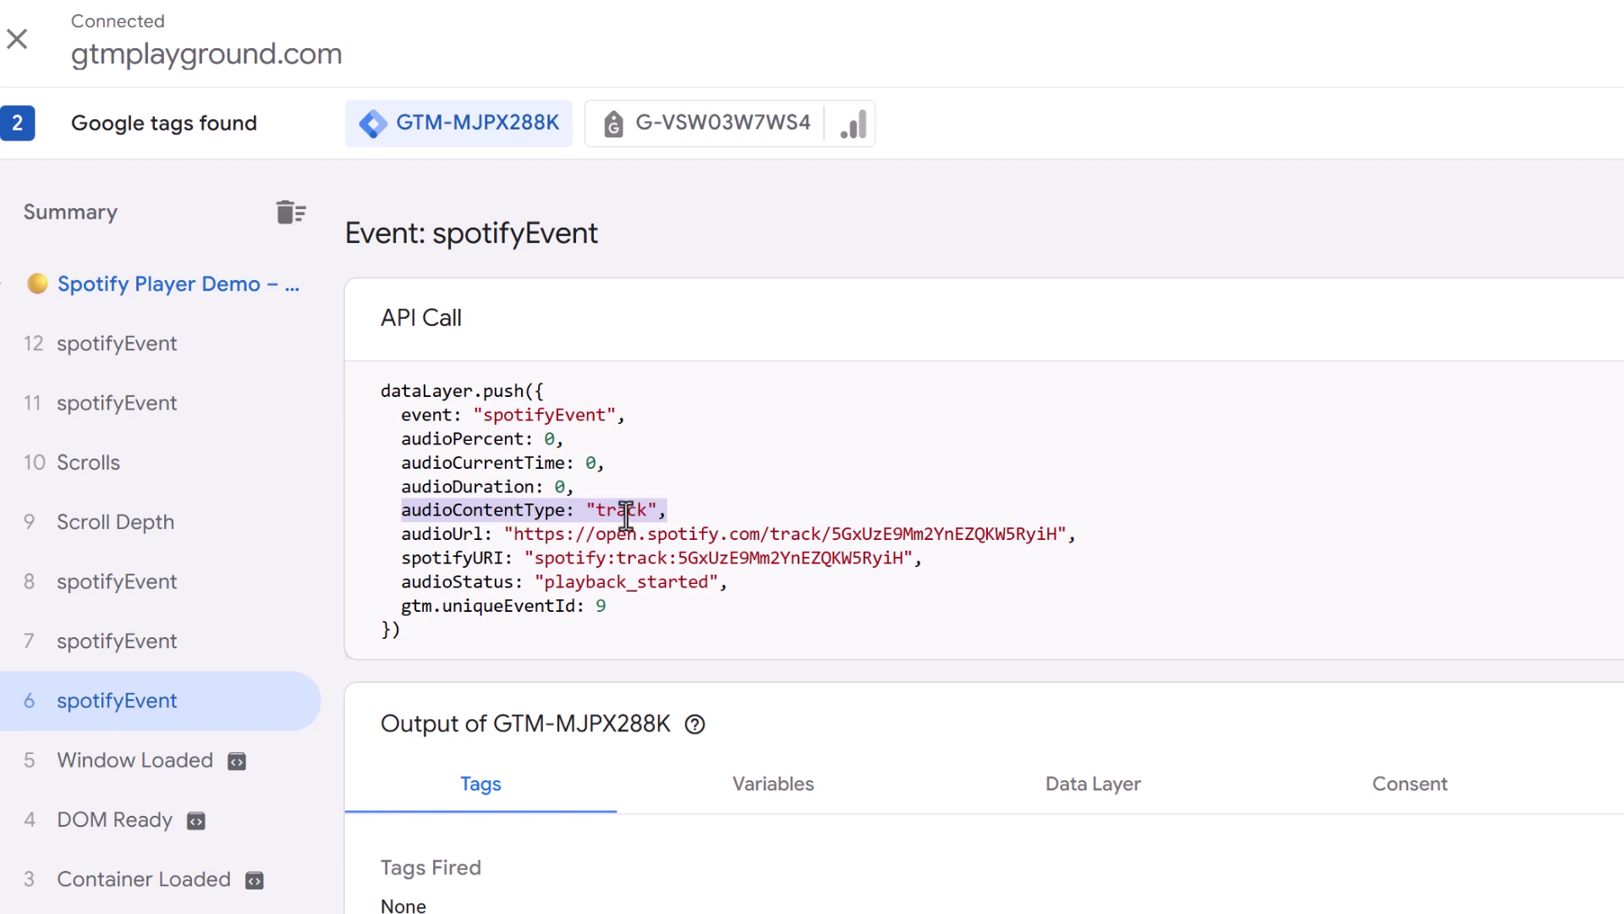
click(89, 404)
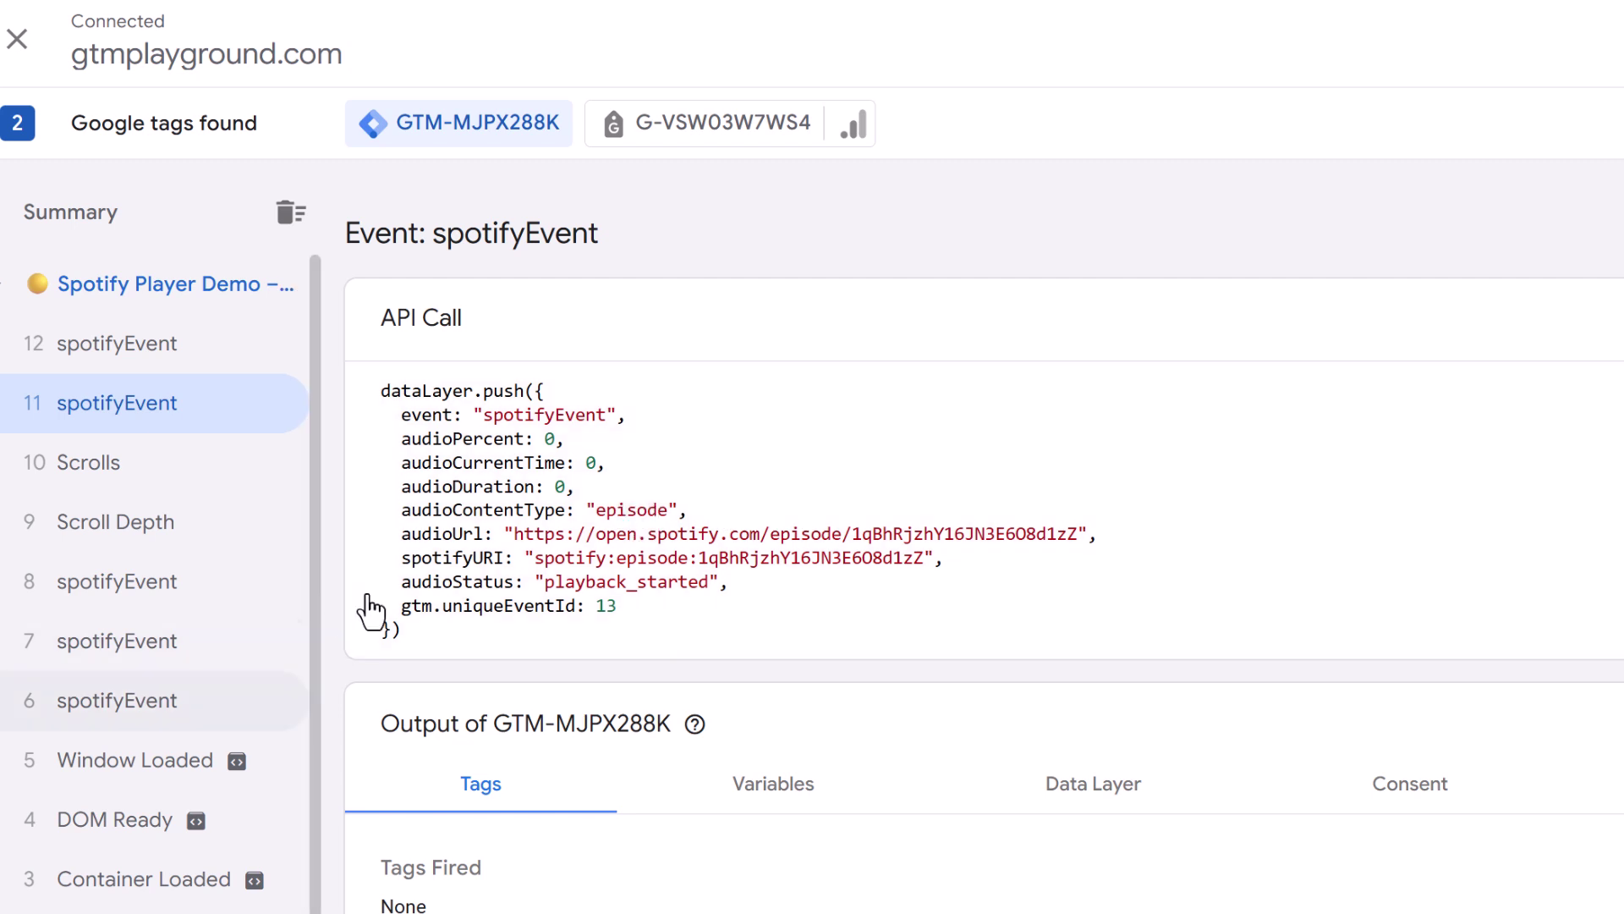
click(118, 700)
drag(405, 583, 702, 584)
double_click(656, 584)
click(477, 609)
double_click(640, 583)
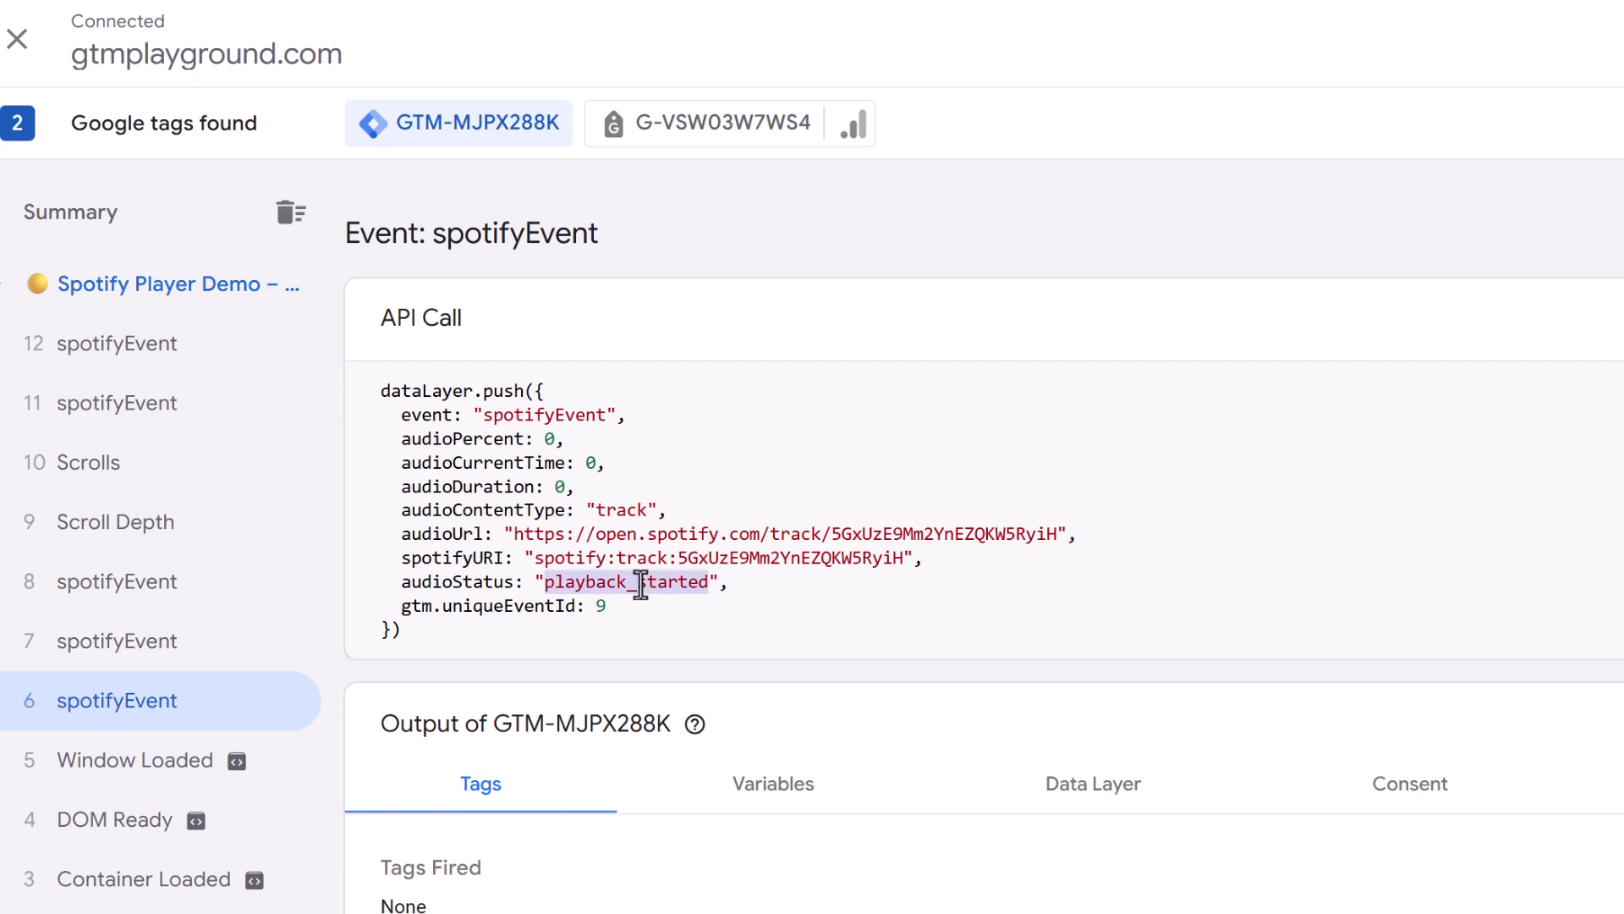
Step: Open spotifyEvent 7 and check its audioStatus and audioPercent values
click(145, 661)
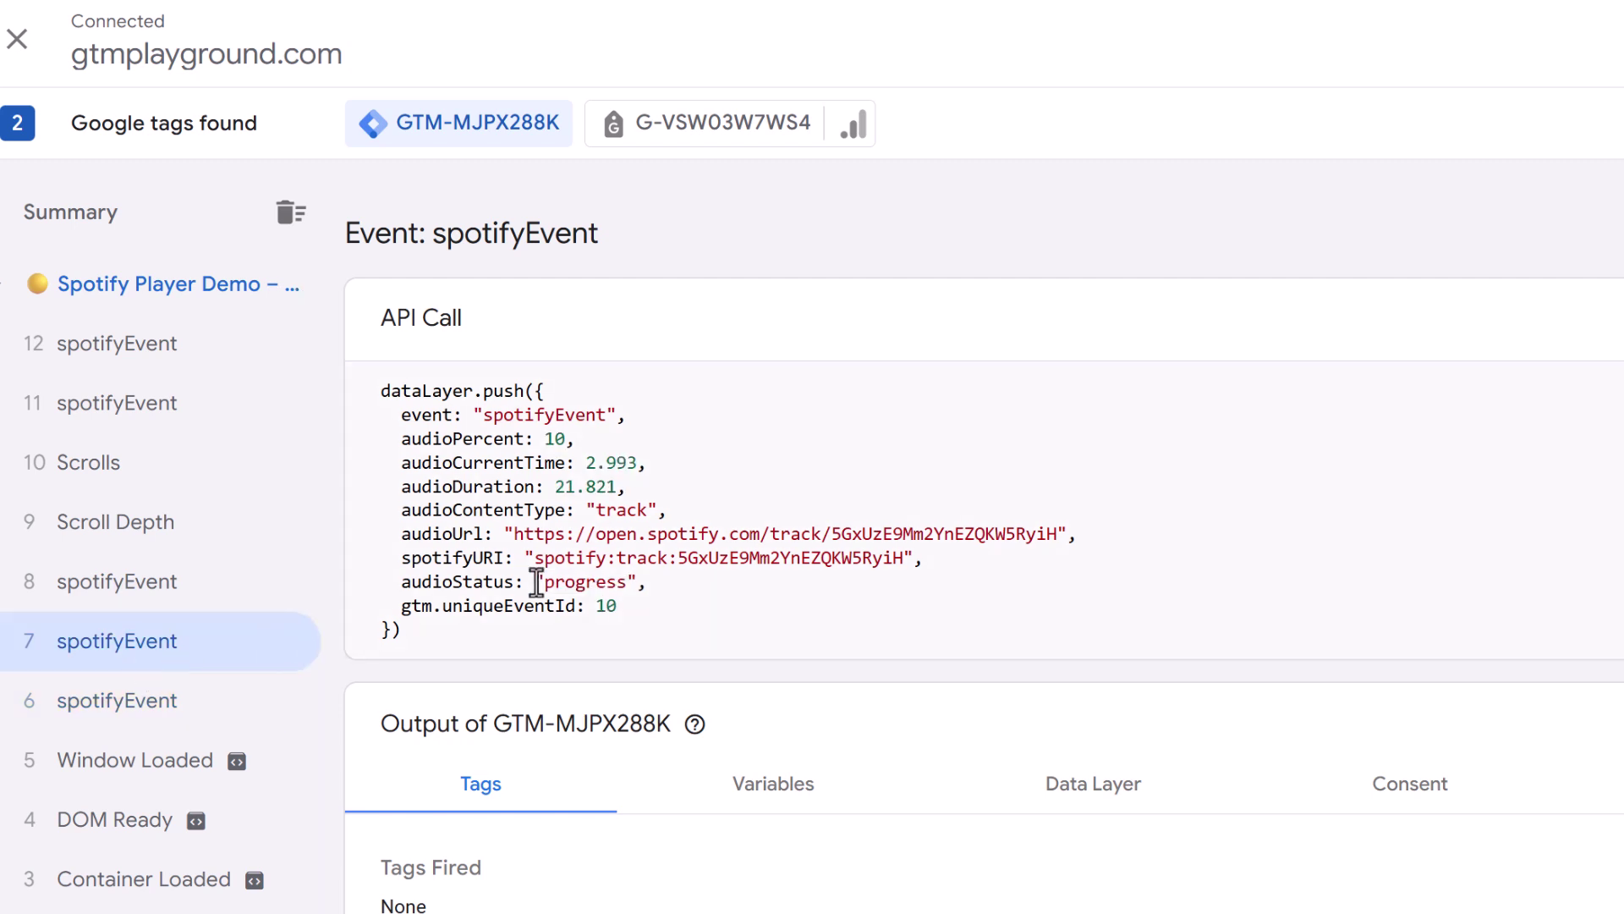
double_click(584, 581)
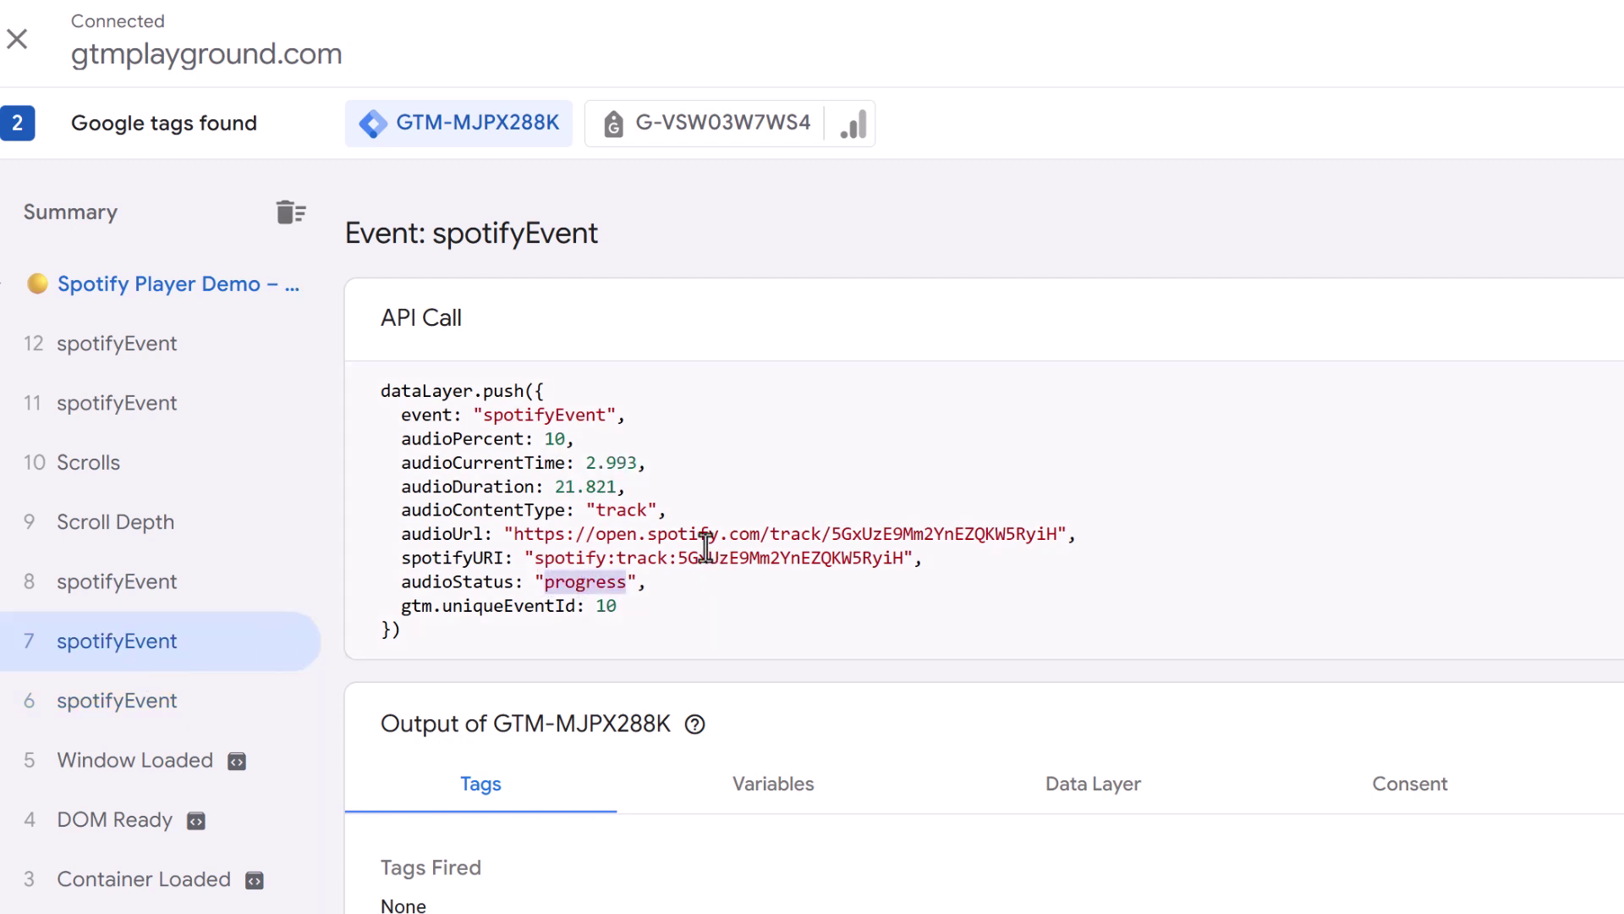
click(685, 497)
drag(564, 437, 548, 439)
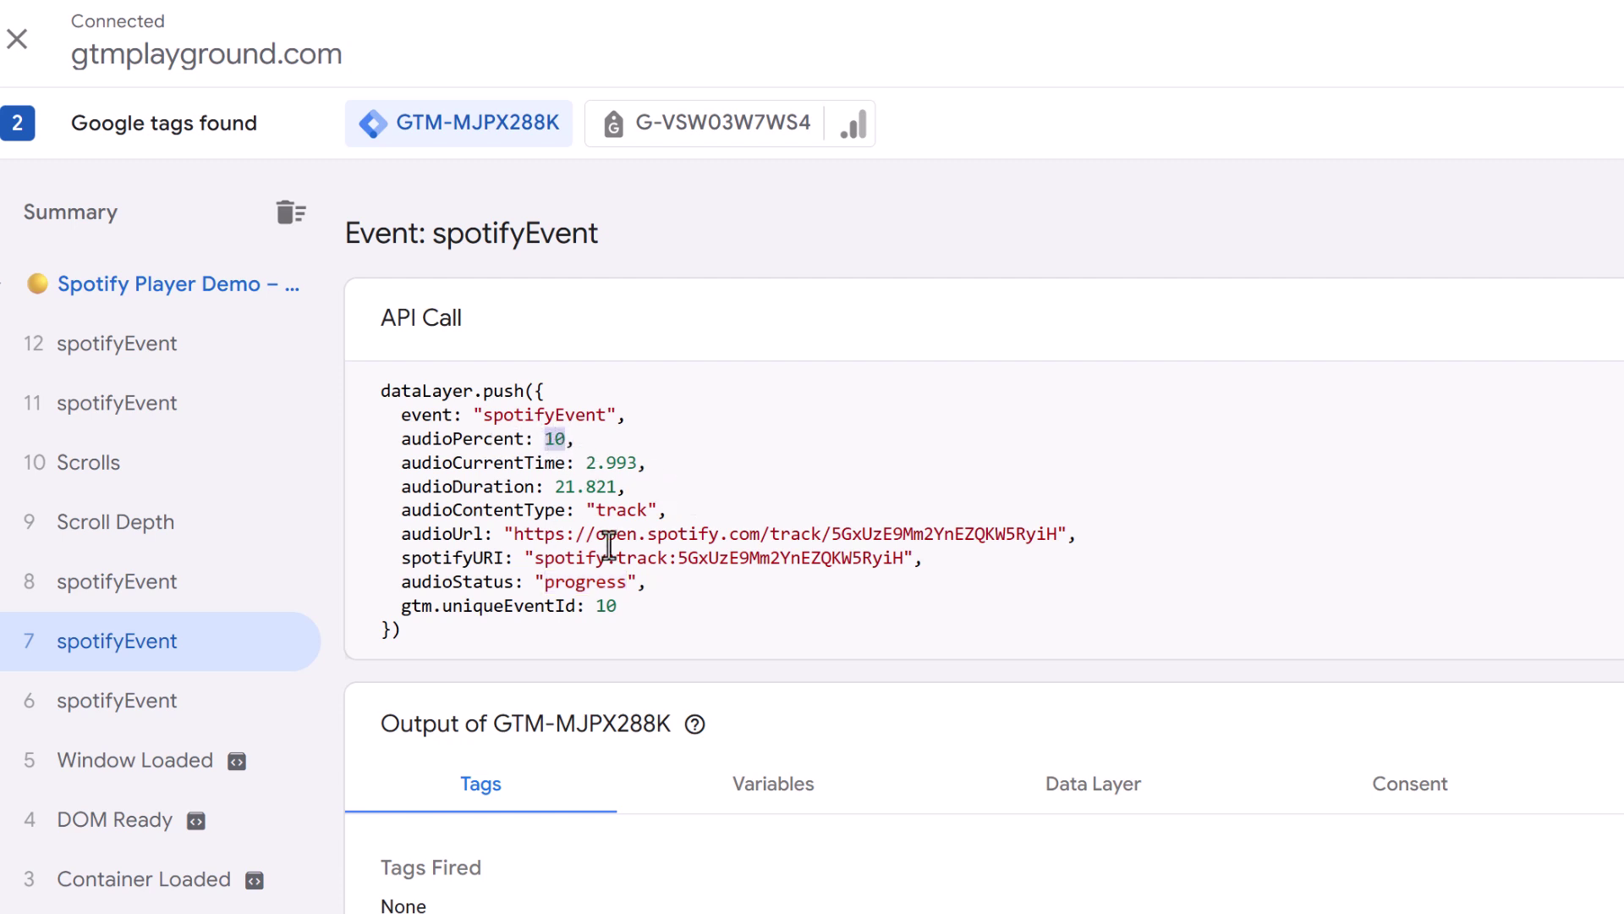
Step: Go through spotifyEvent 8, 11 and 12 and check the audioStatus each one reports
click(138, 584)
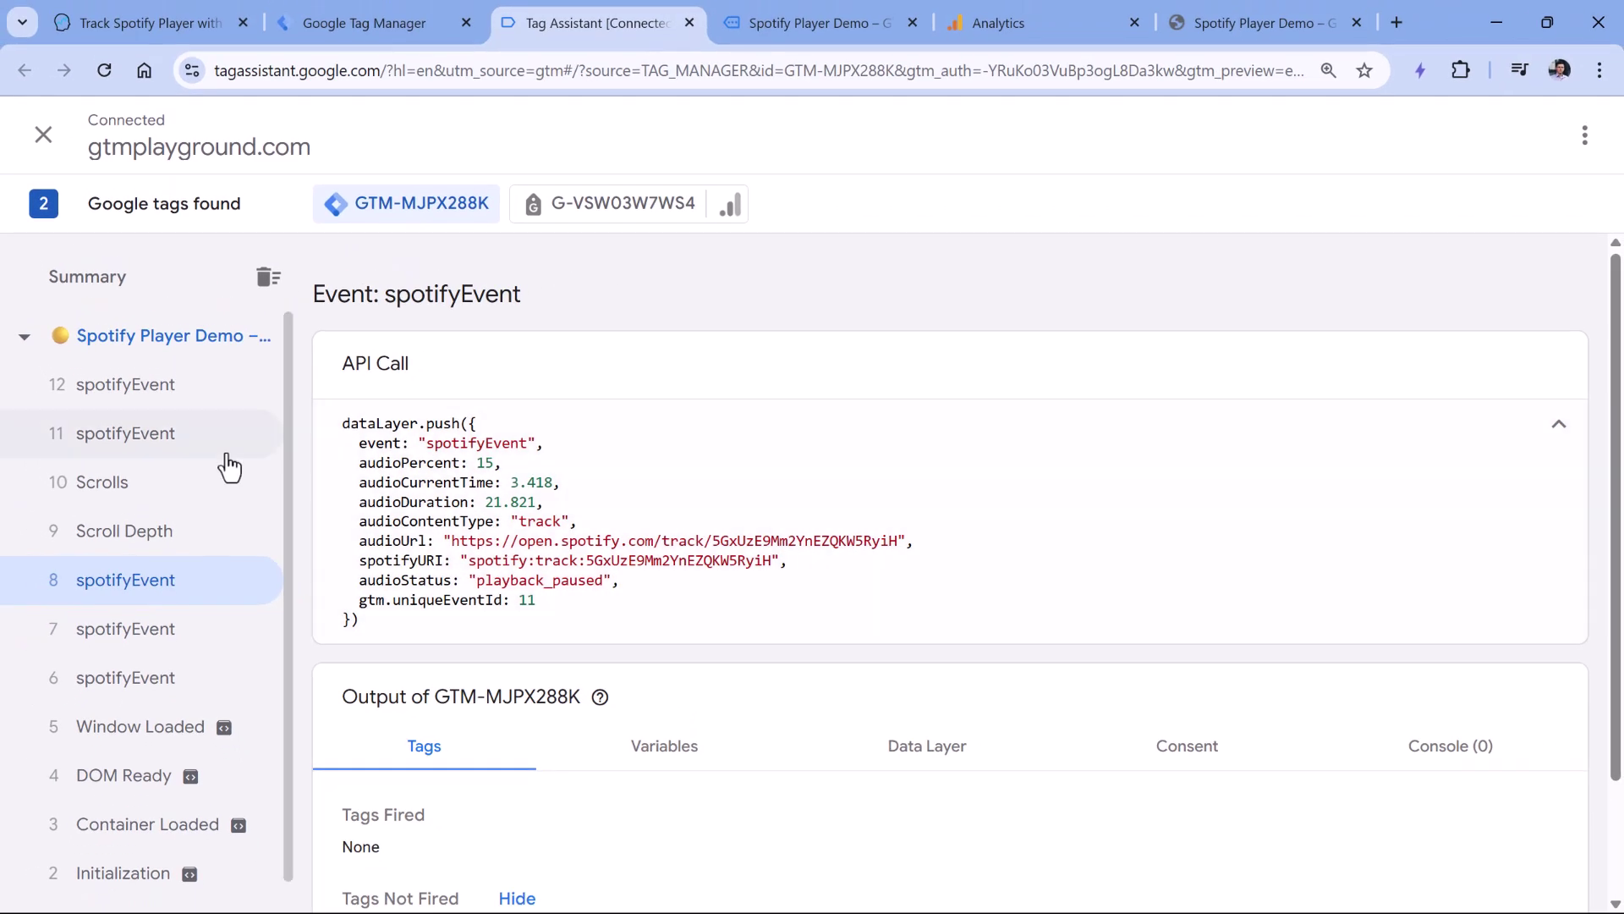
click(131, 442)
drag(506, 582, 577, 582)
click(124, 390)
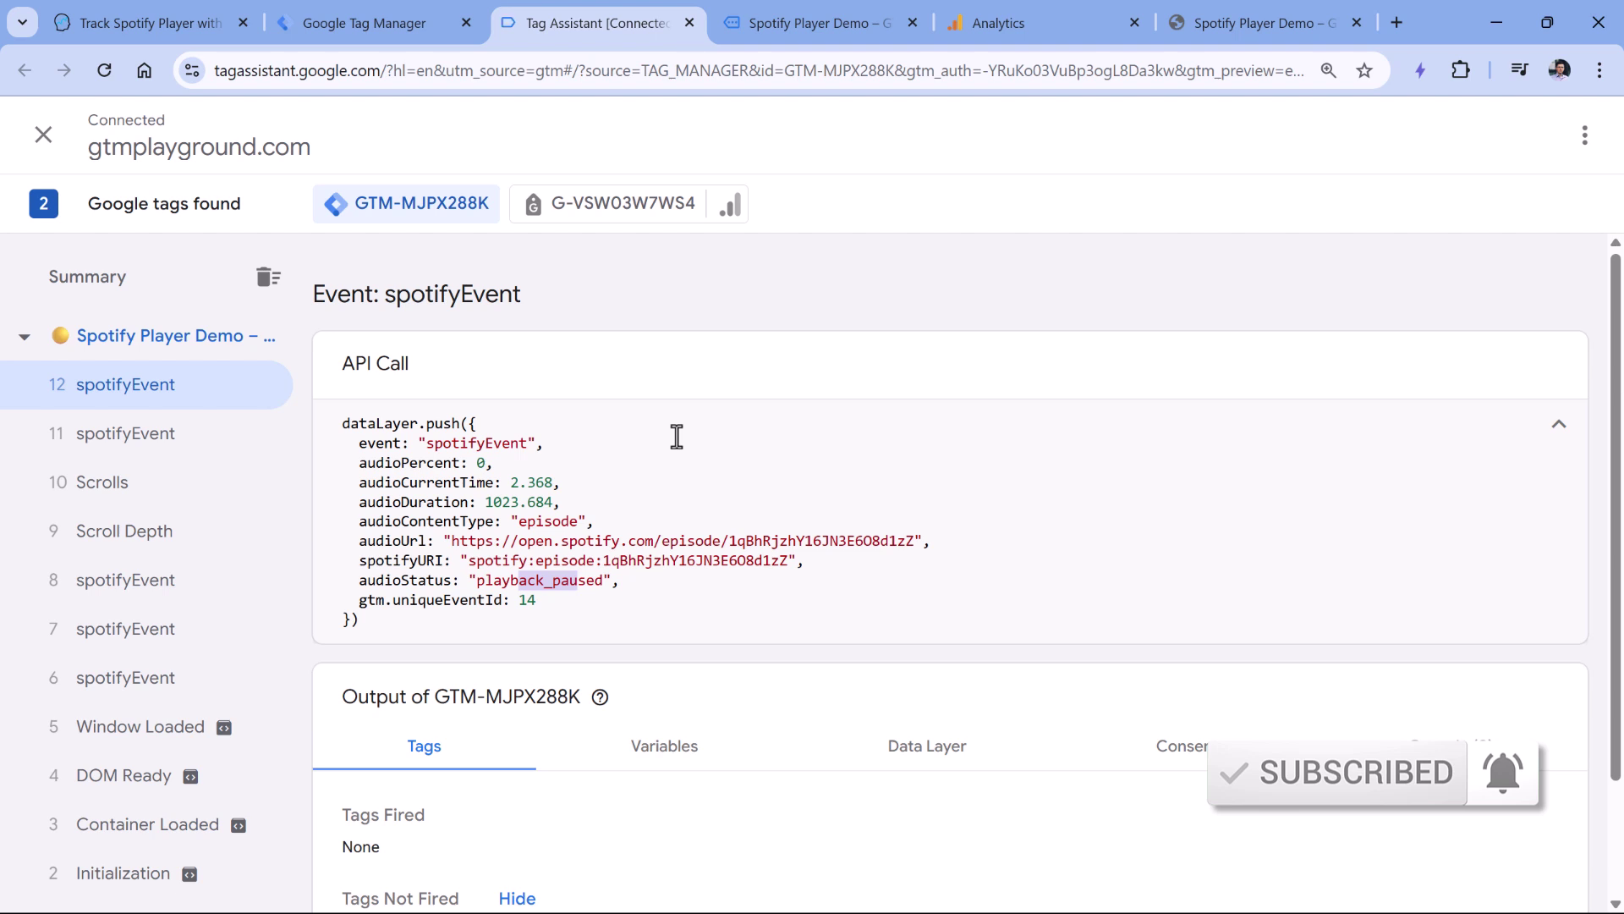
Step: Inspect the audioUrl value in the API call of spotifyEvent 12
click(817, 587)
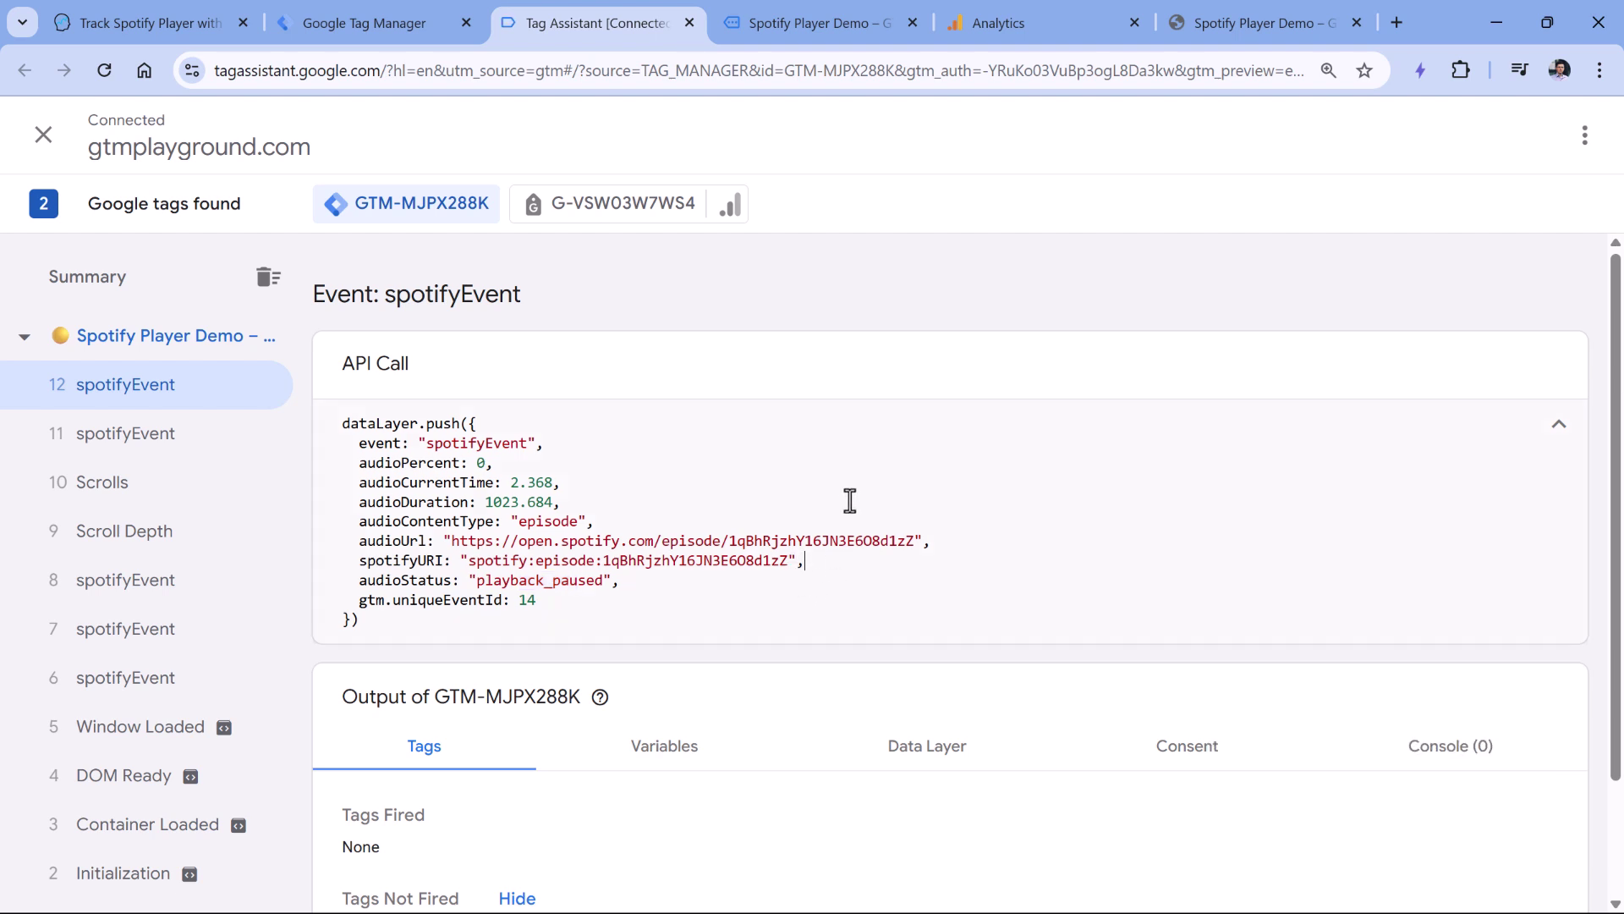
drag(466, 546, 906, 545)
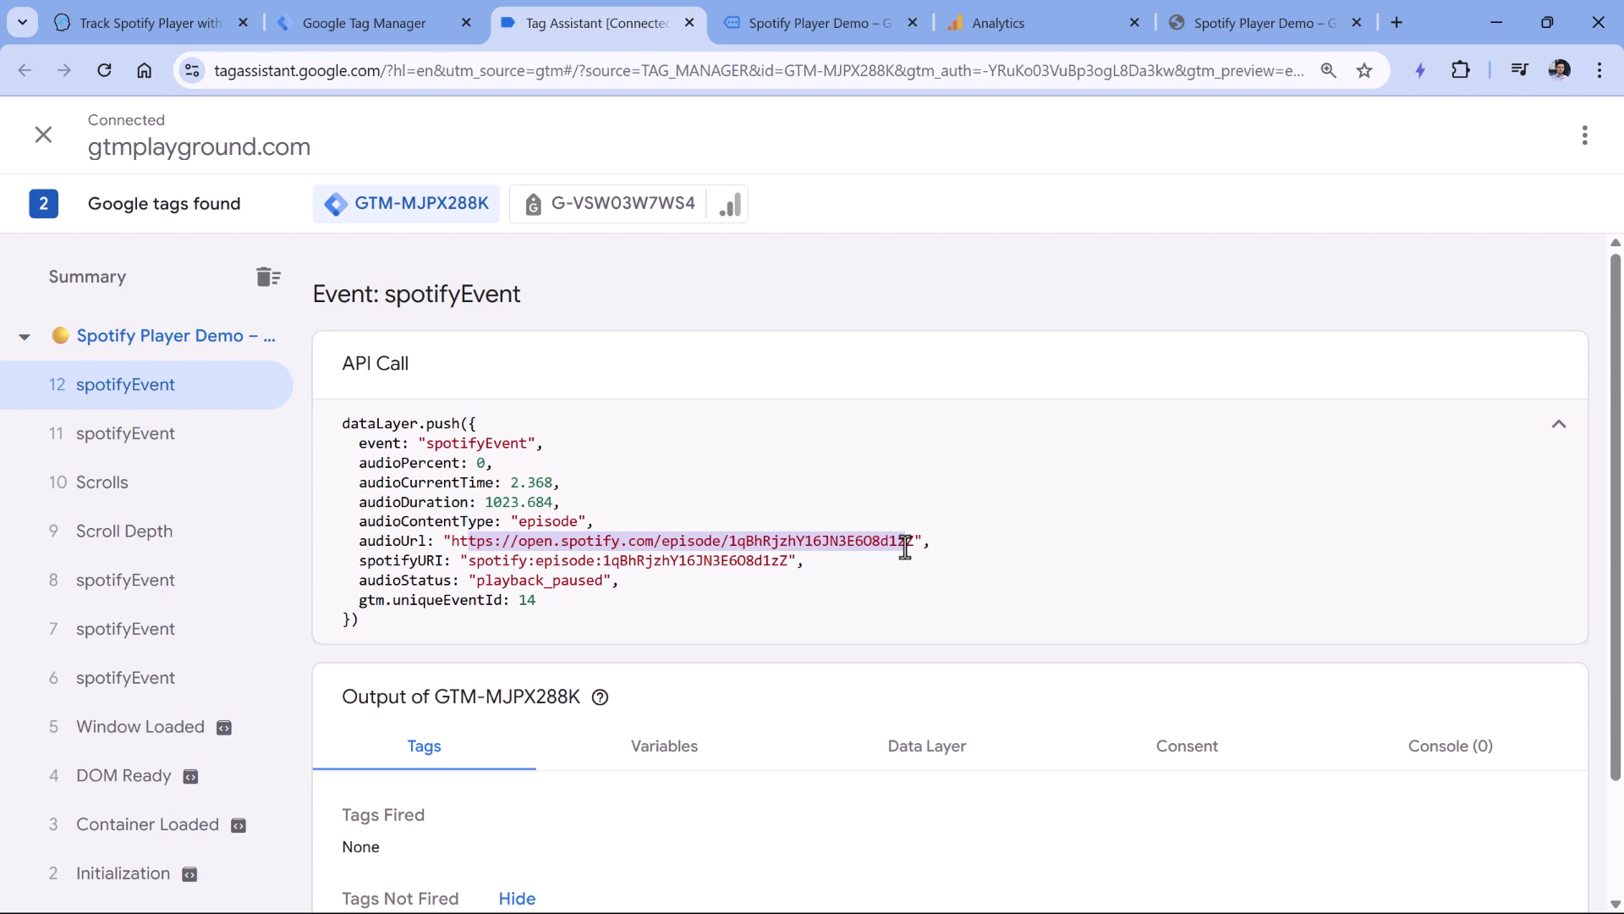
click(893, 560)
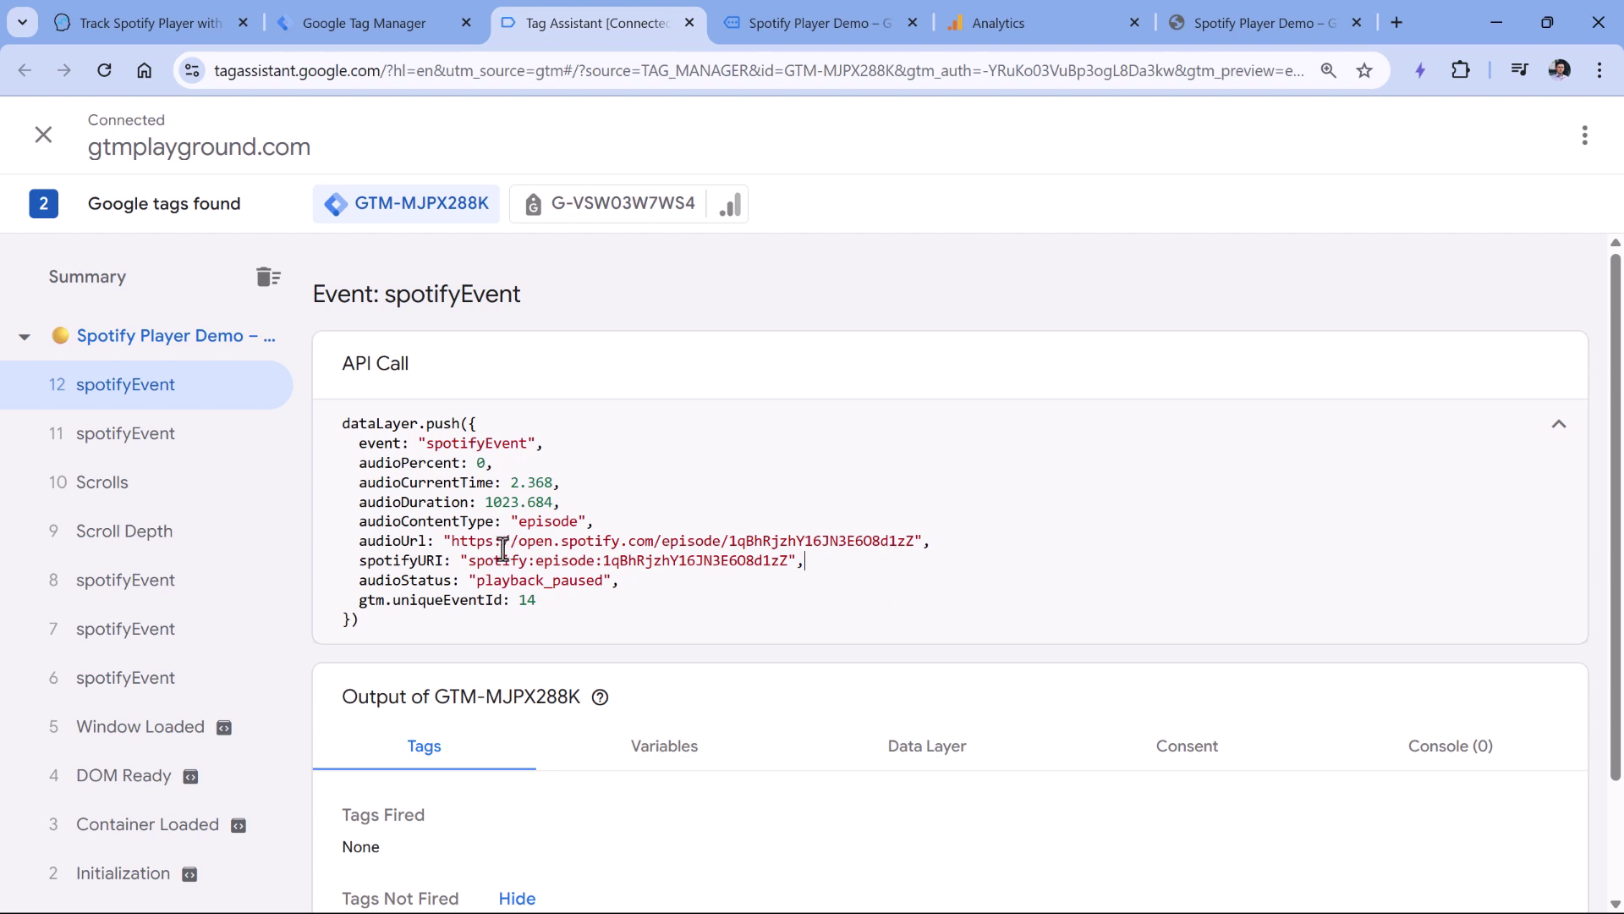
drag(452, 542, 917, 543)
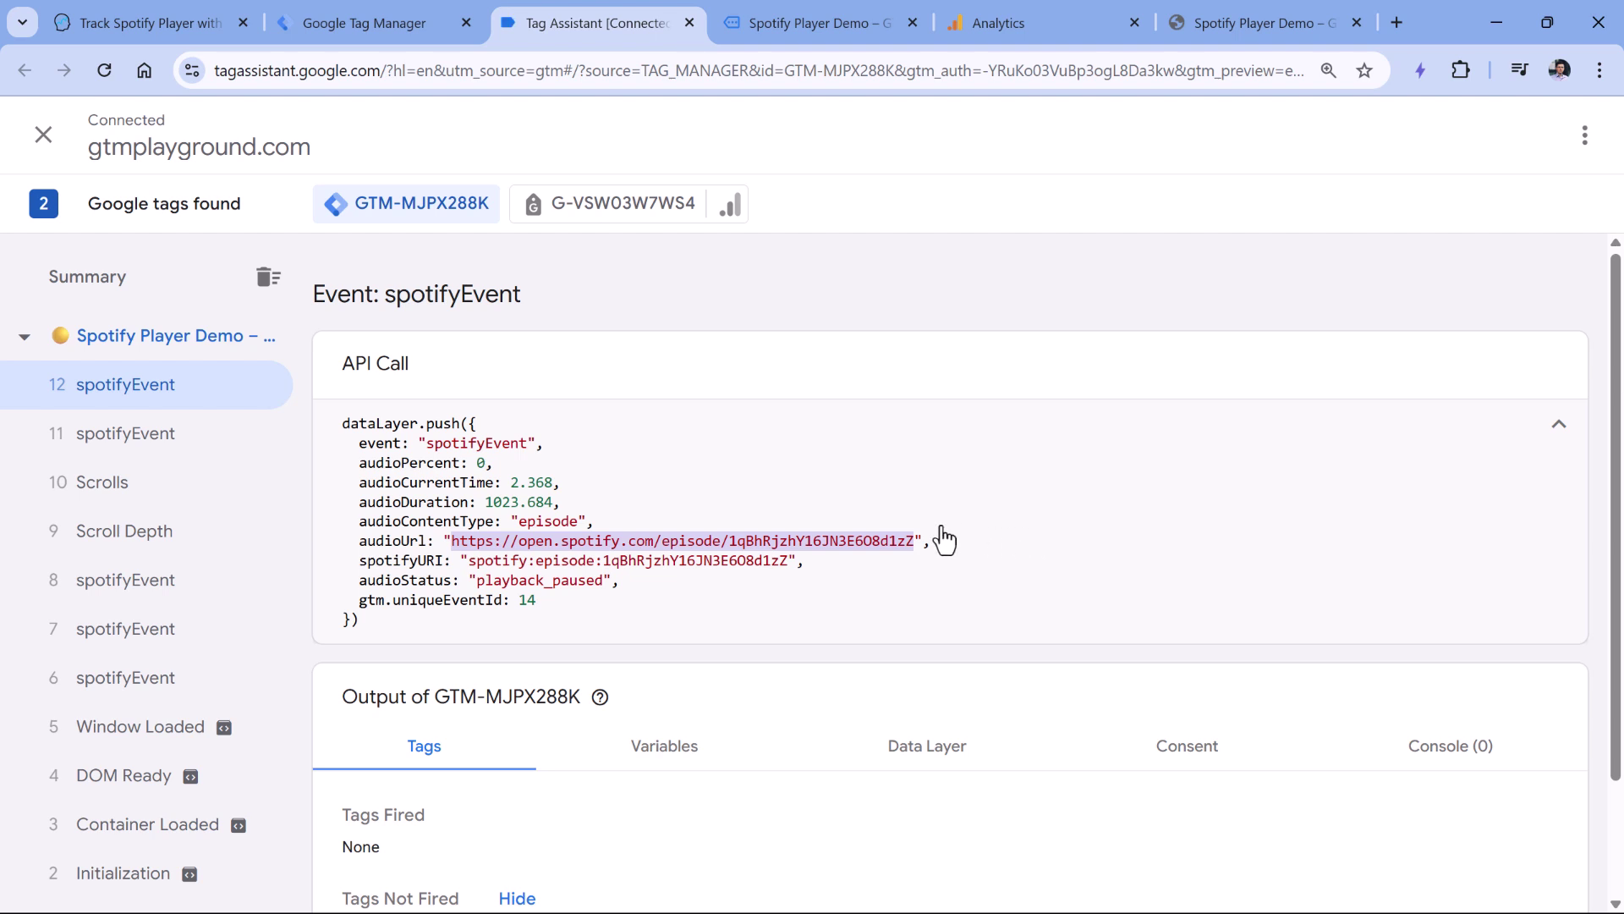
click(882, 523)
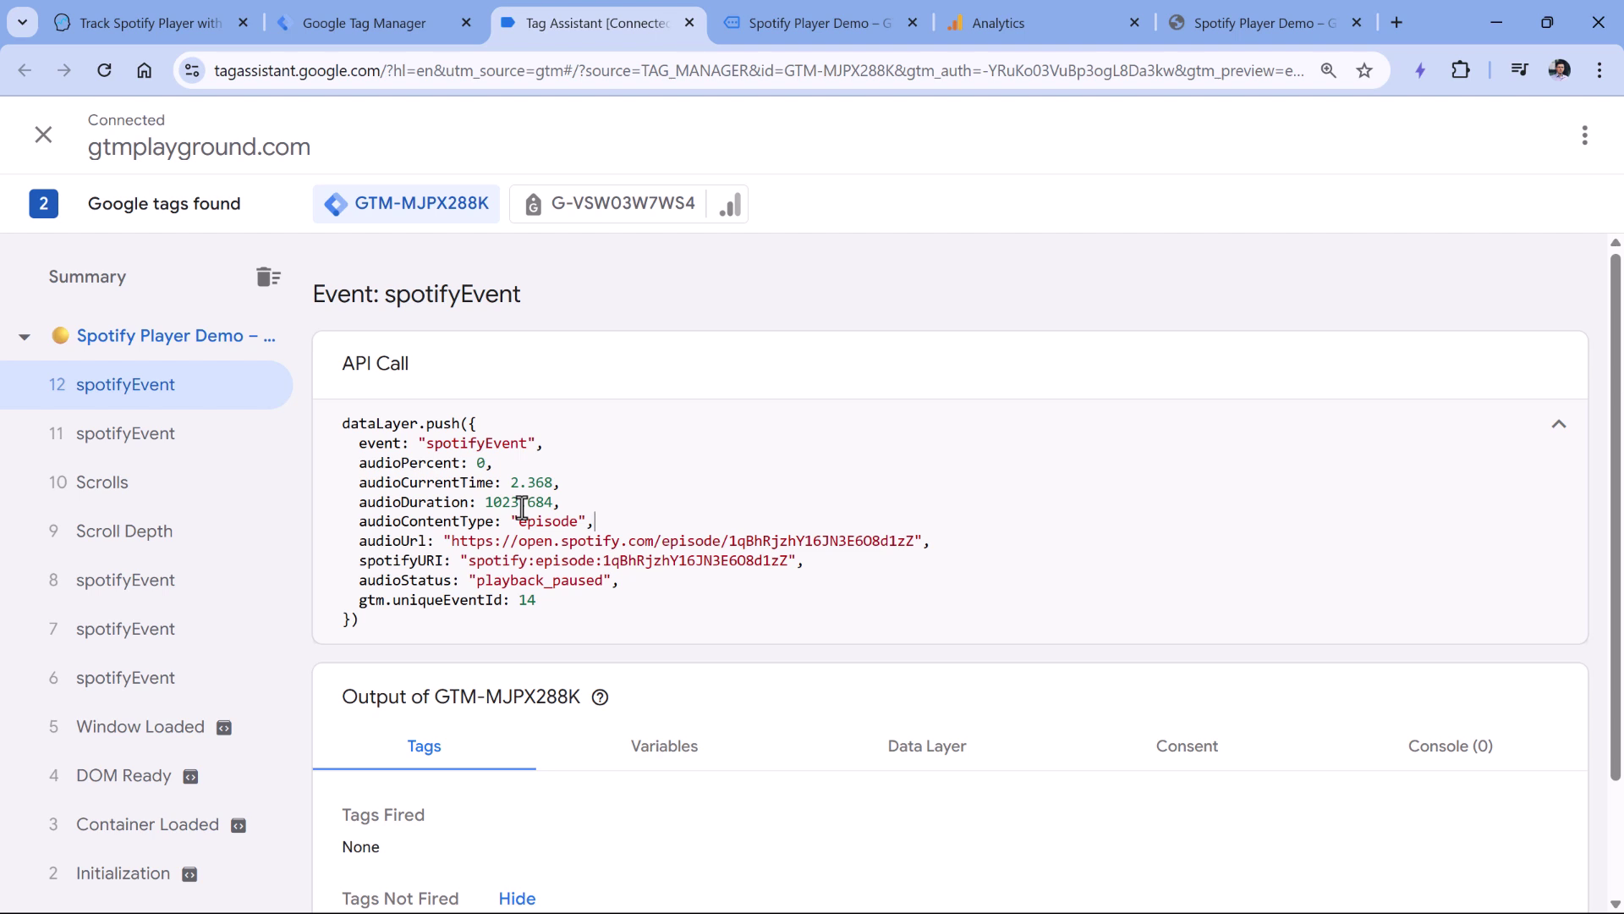
Step: Review the audioStatus, audioUrl, audioContentType, audioPercent, audioCurrentTime and audioDuration parameters of spotifyEvent 12 as candidates for variables
double_click(414, 579)
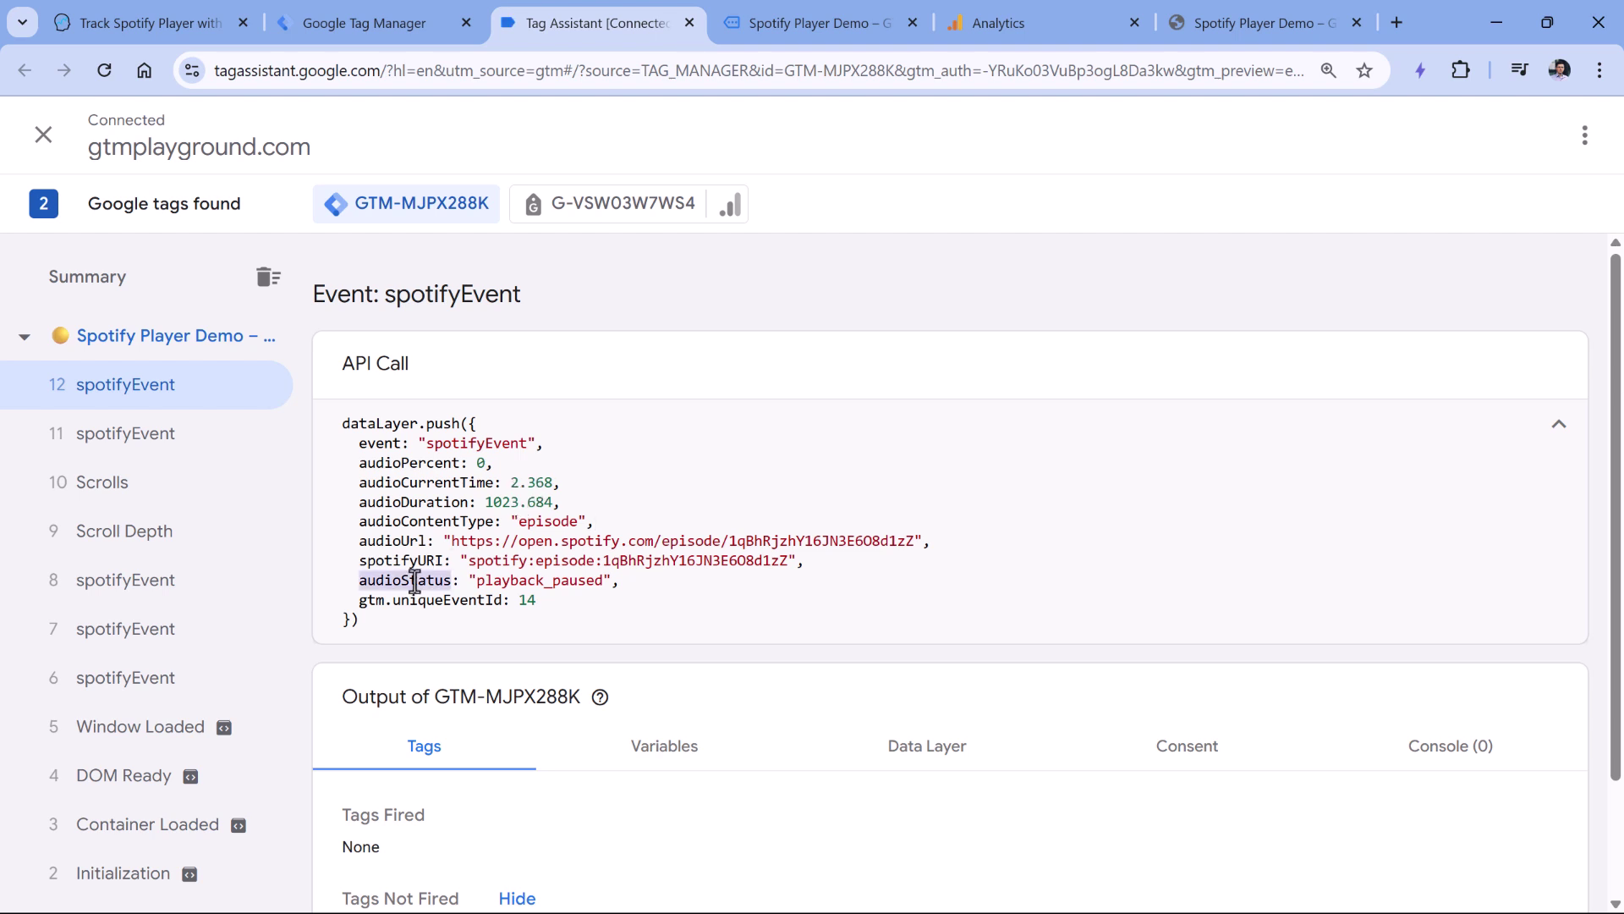
double_click(394, 577)
double_click(392, 541)
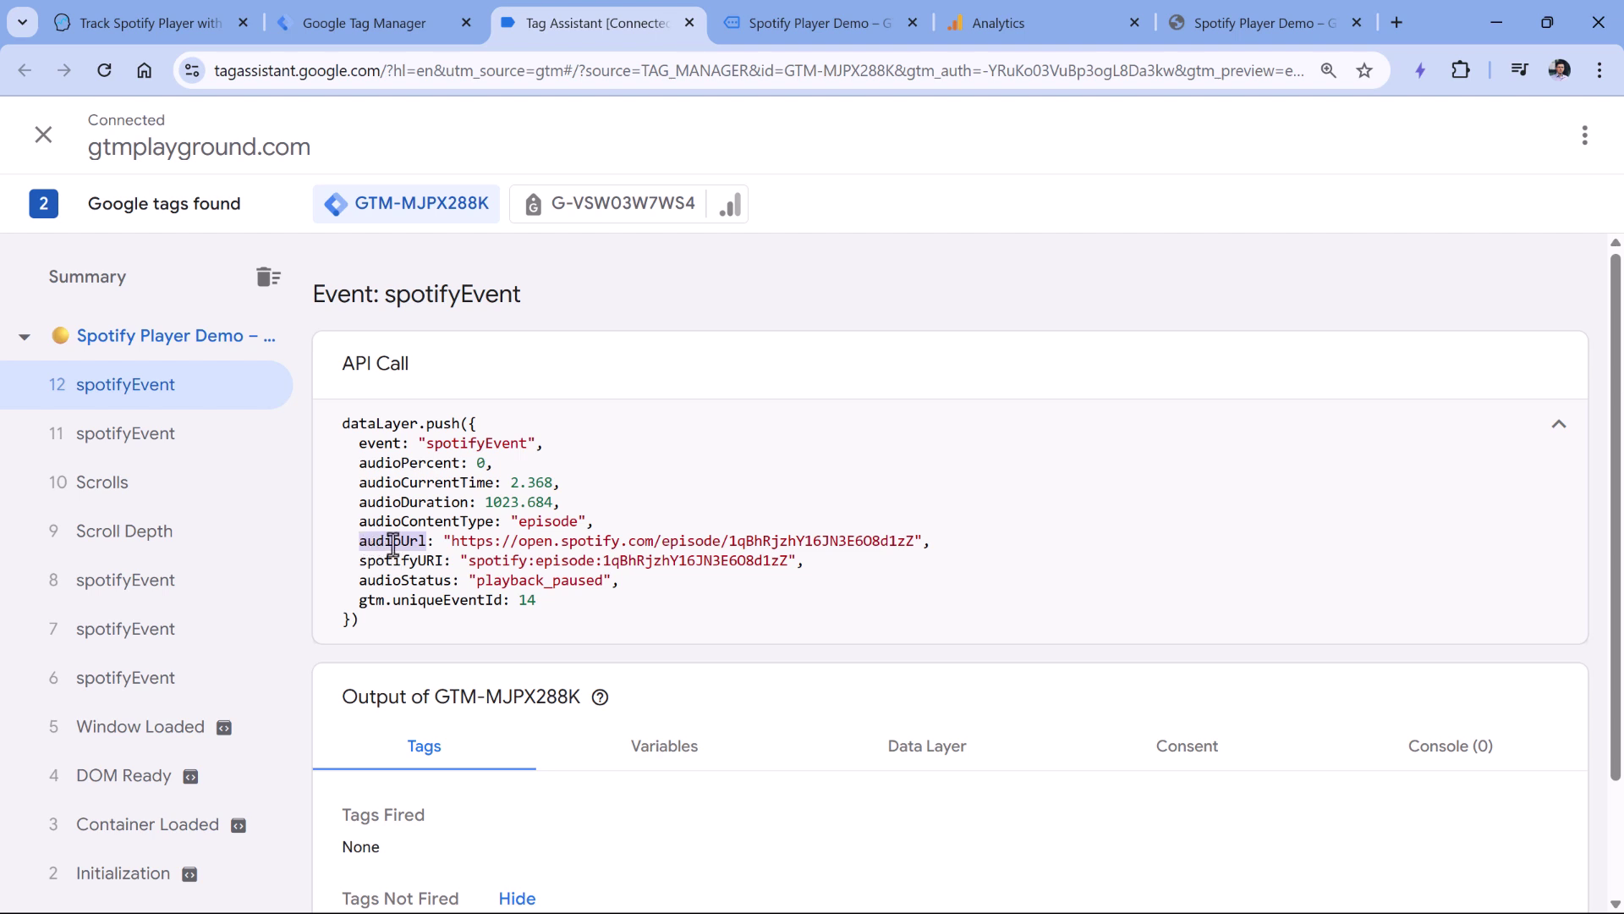
double_click(405, 523)
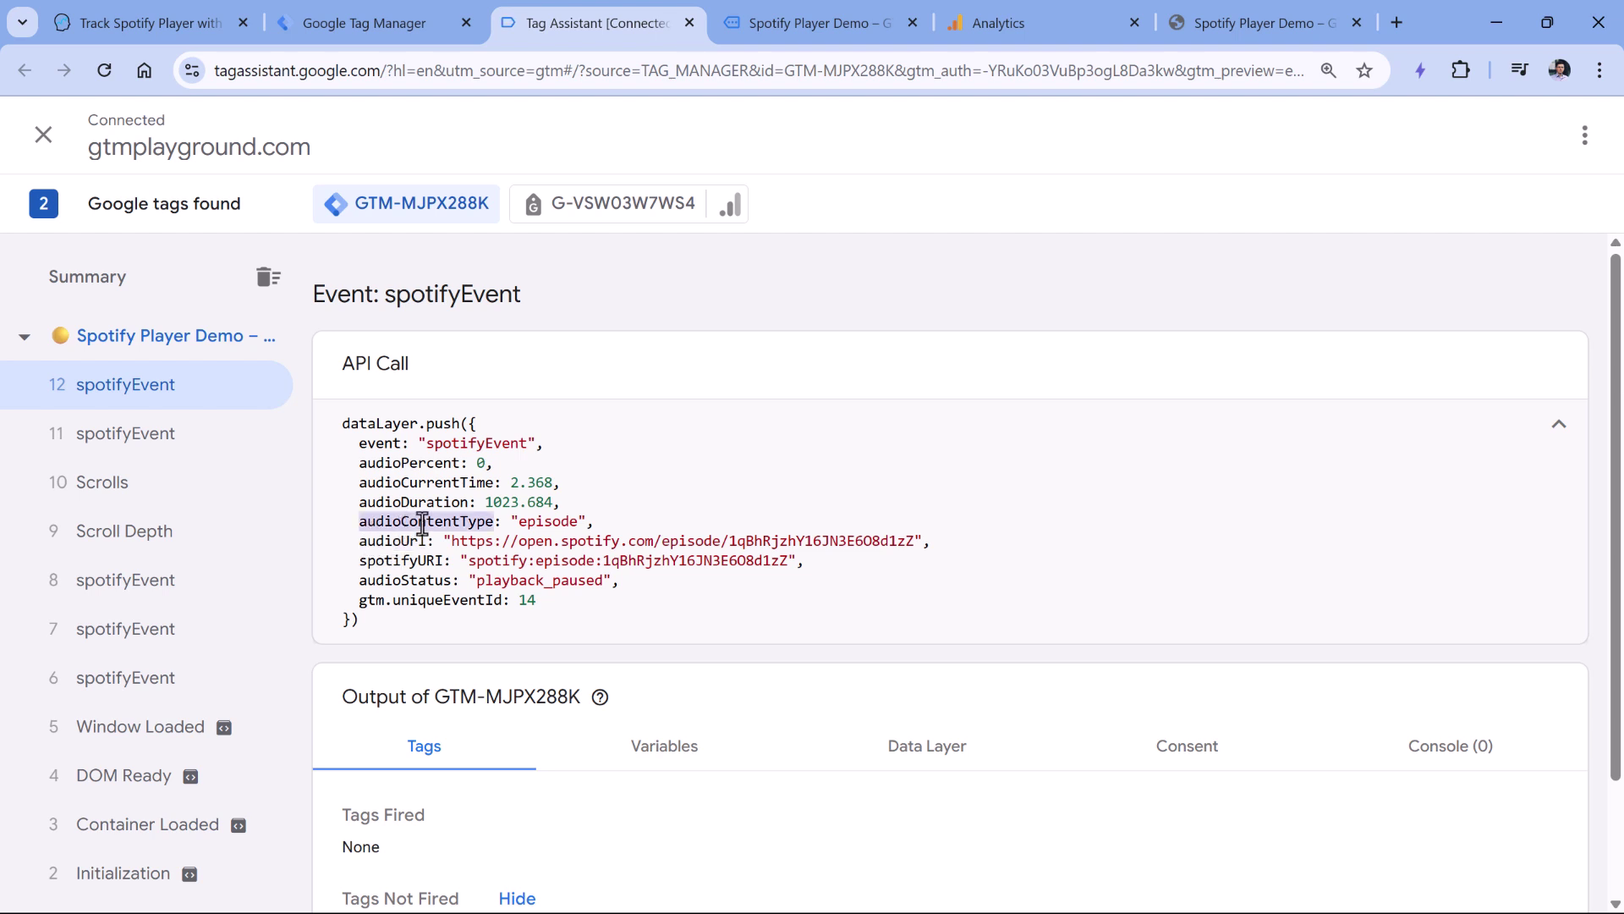
double_click(410, 464)
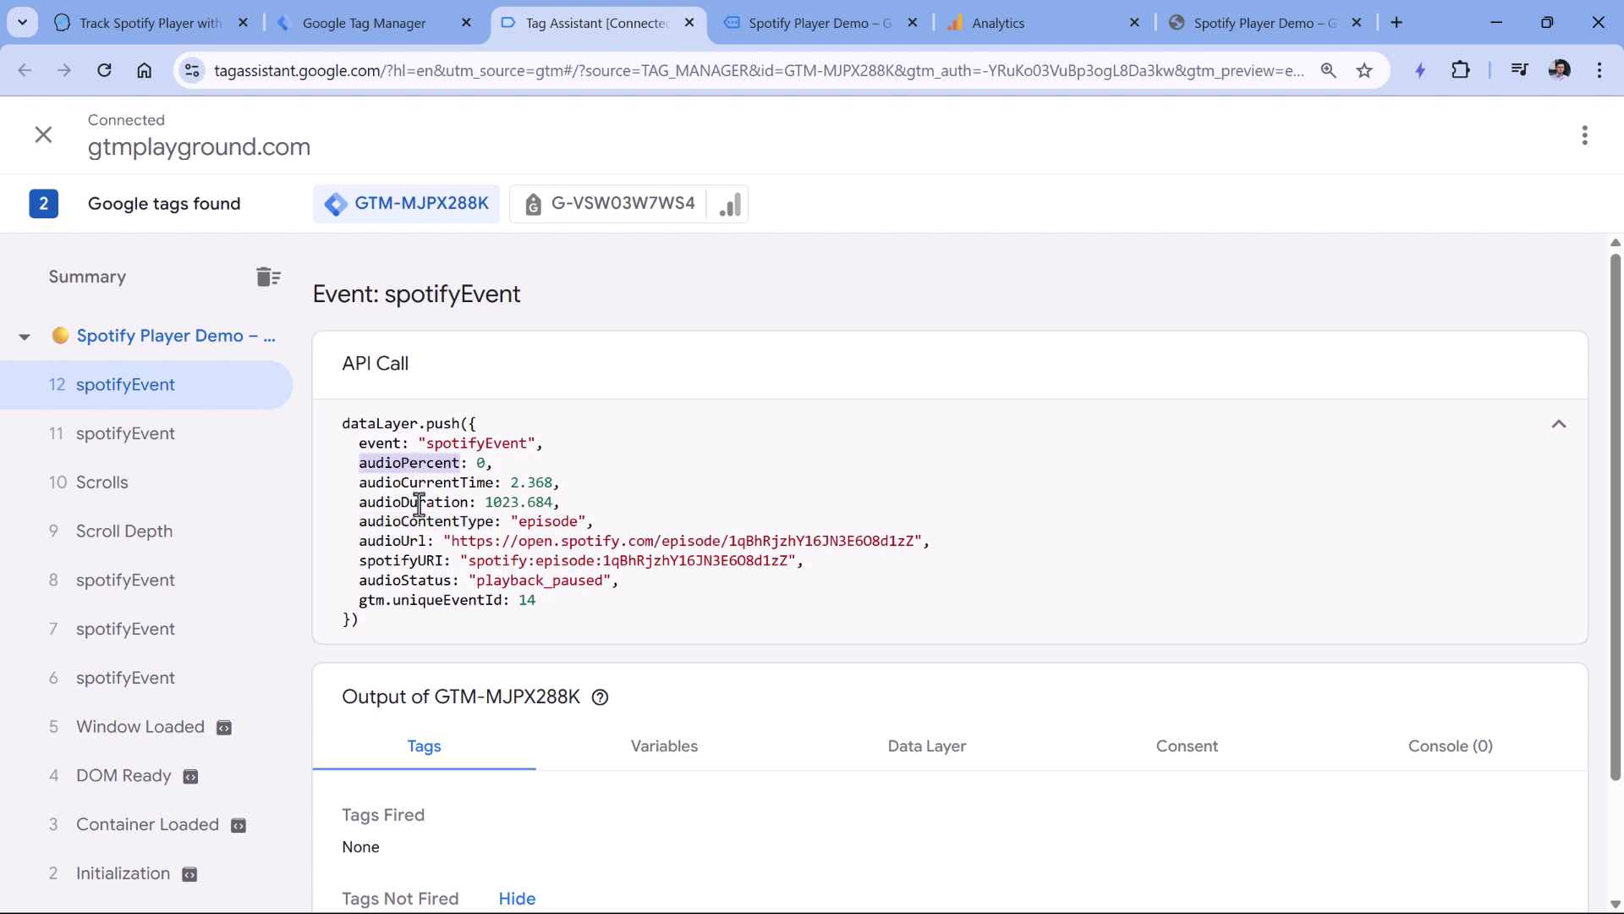
drag(359, 482, 558, 501)
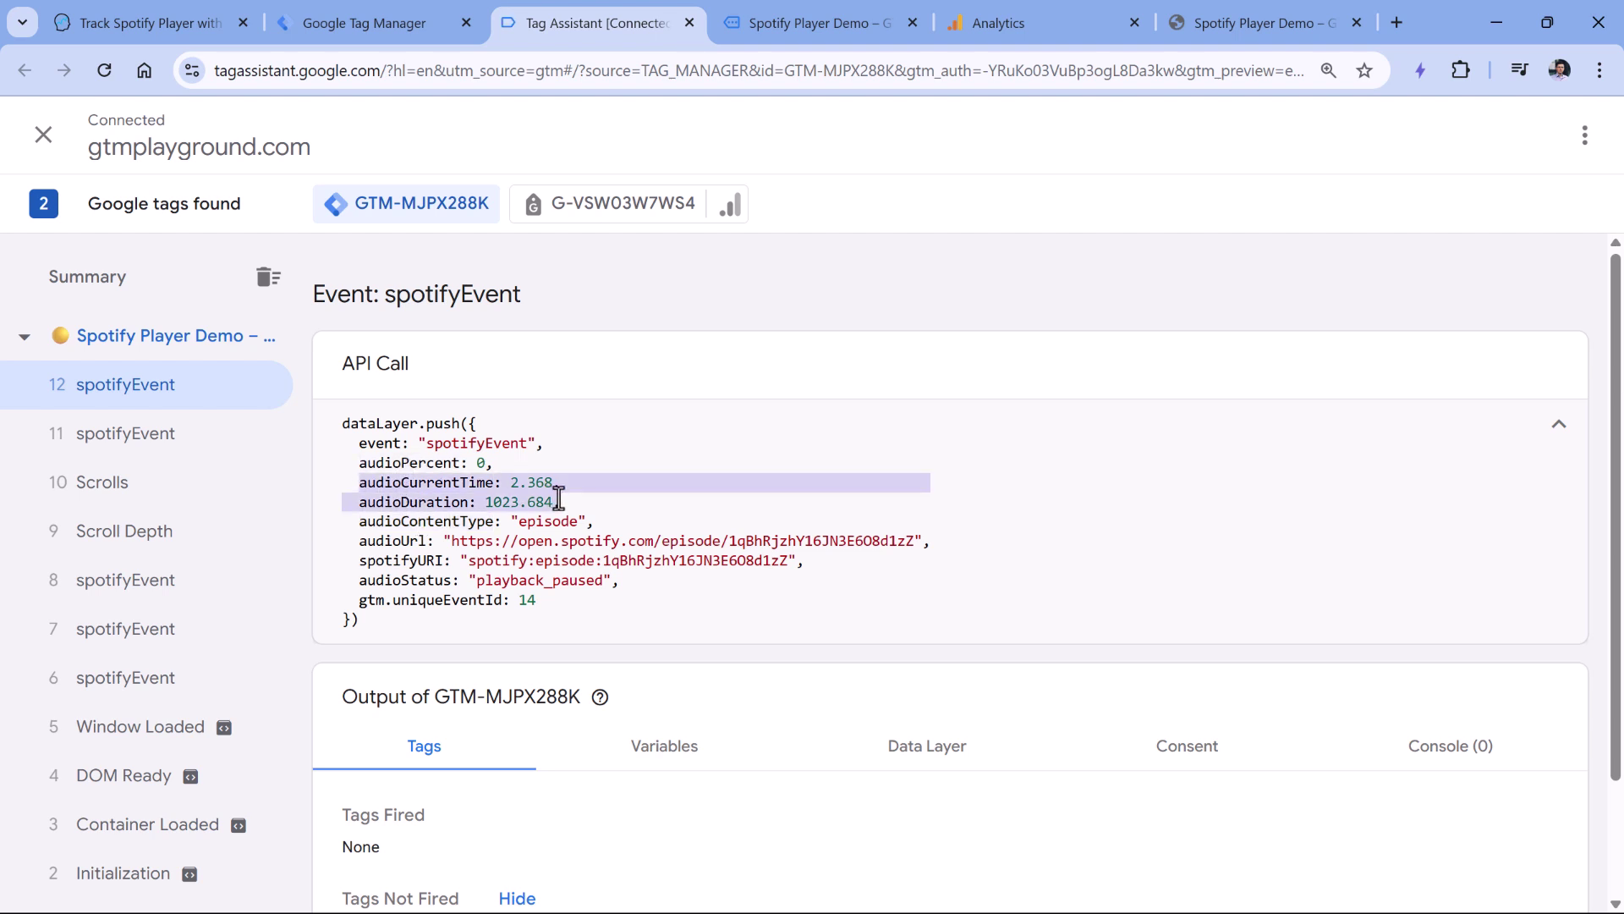
click(583, 520)
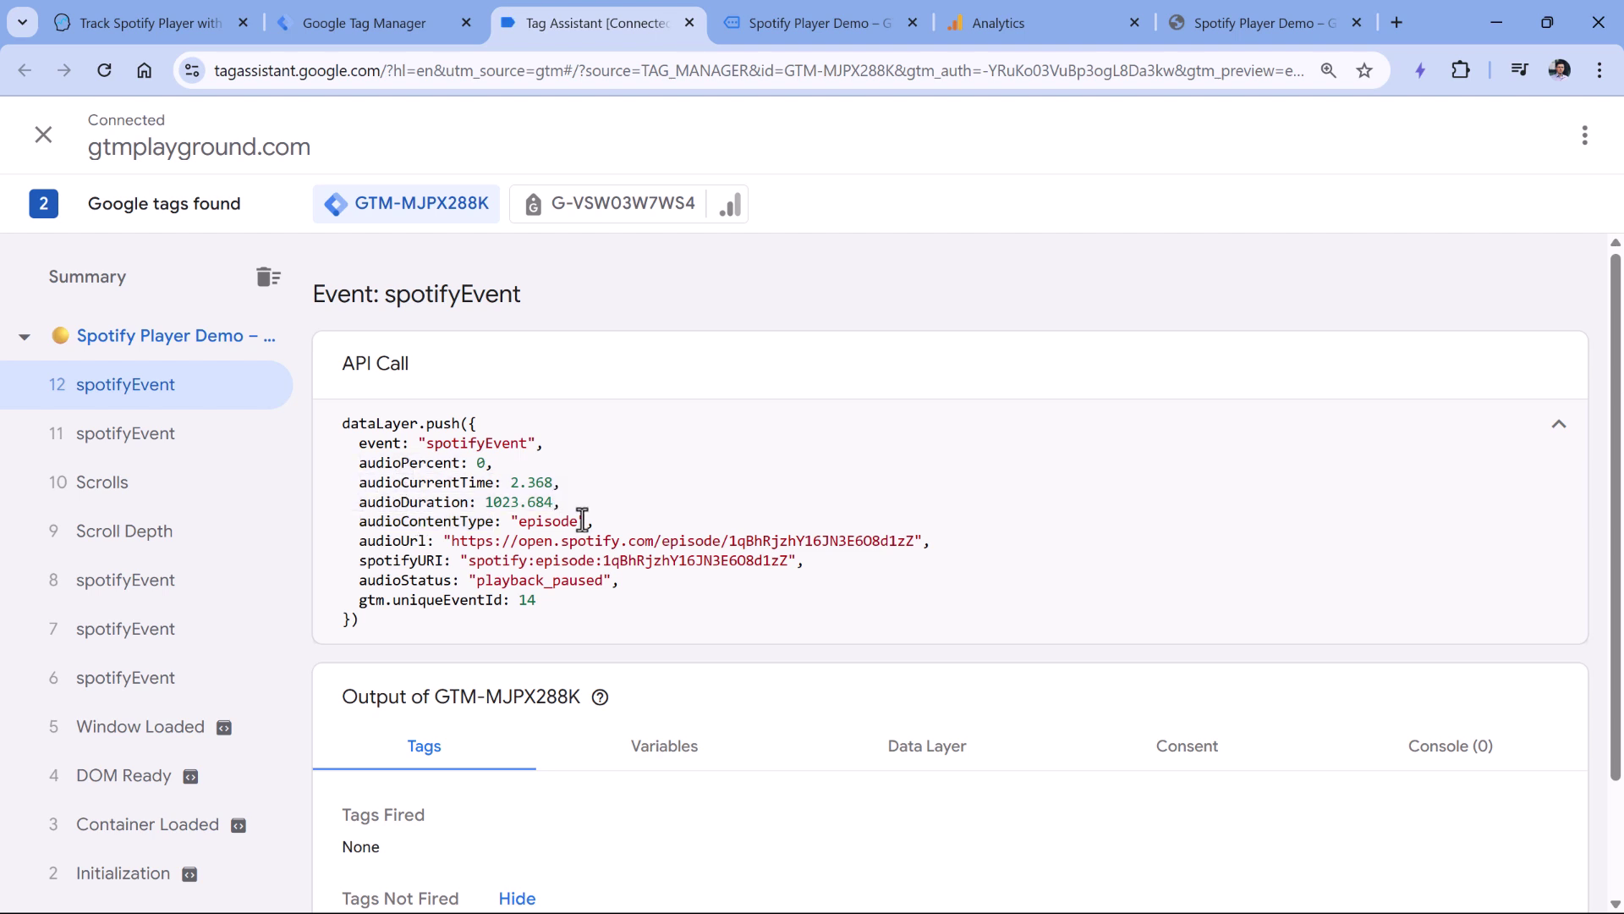
double_click(389, 464)
drag(368, 522, 433, 539)
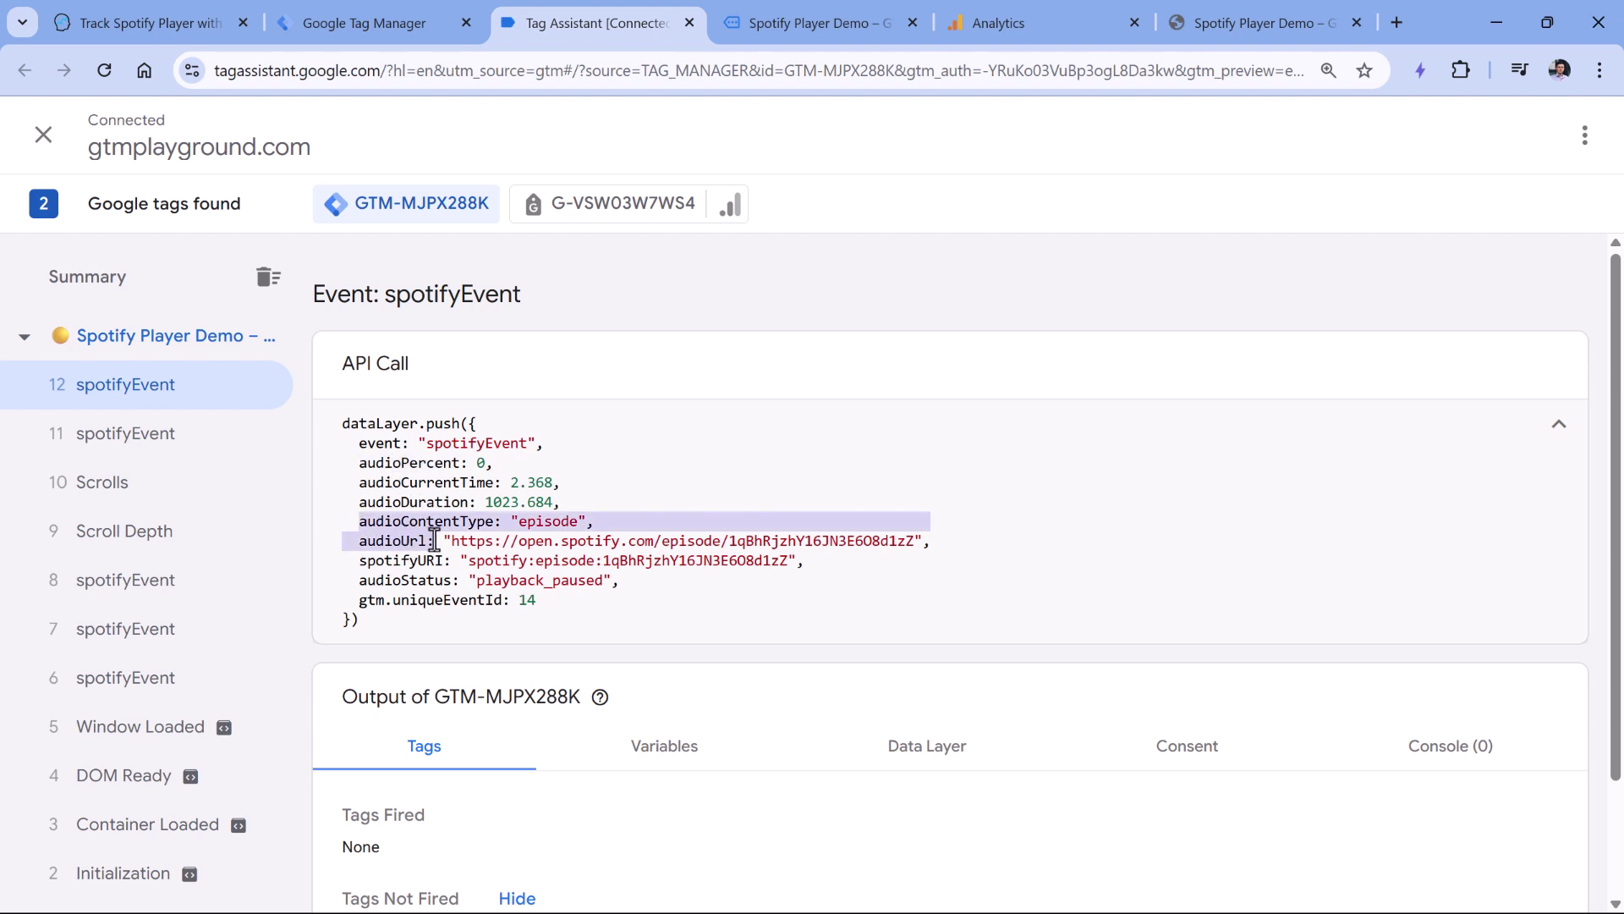
double_click(417, 582)
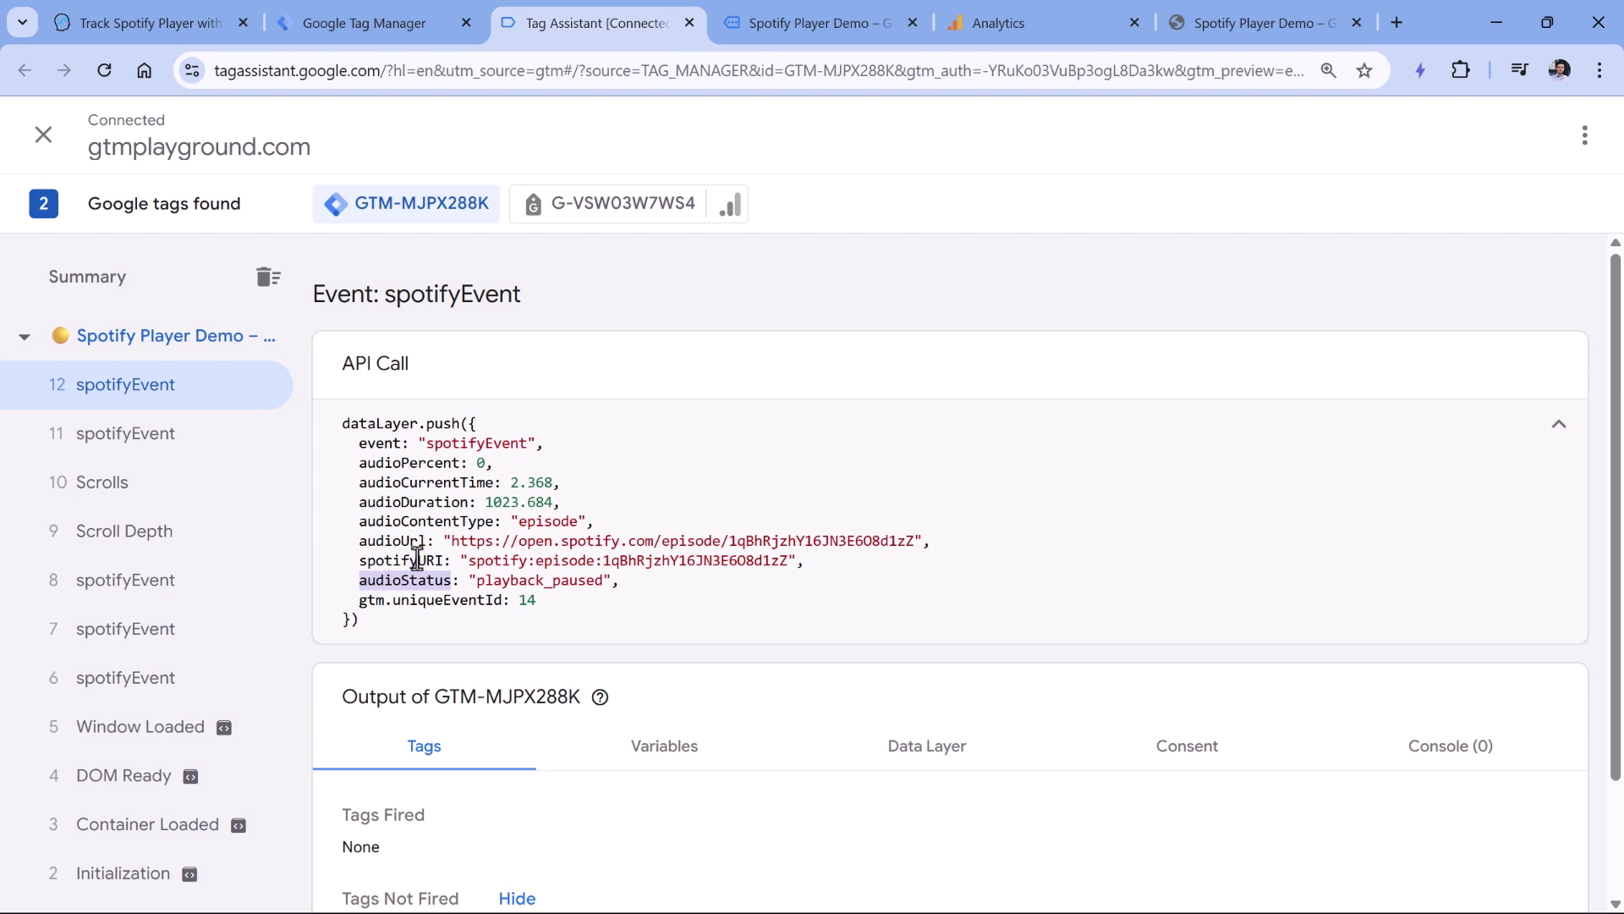
Step: Switch to Google Tag Manager and start a new user-defined variable of type Data Layer Variable
click(375, 22)
click(119, 503)
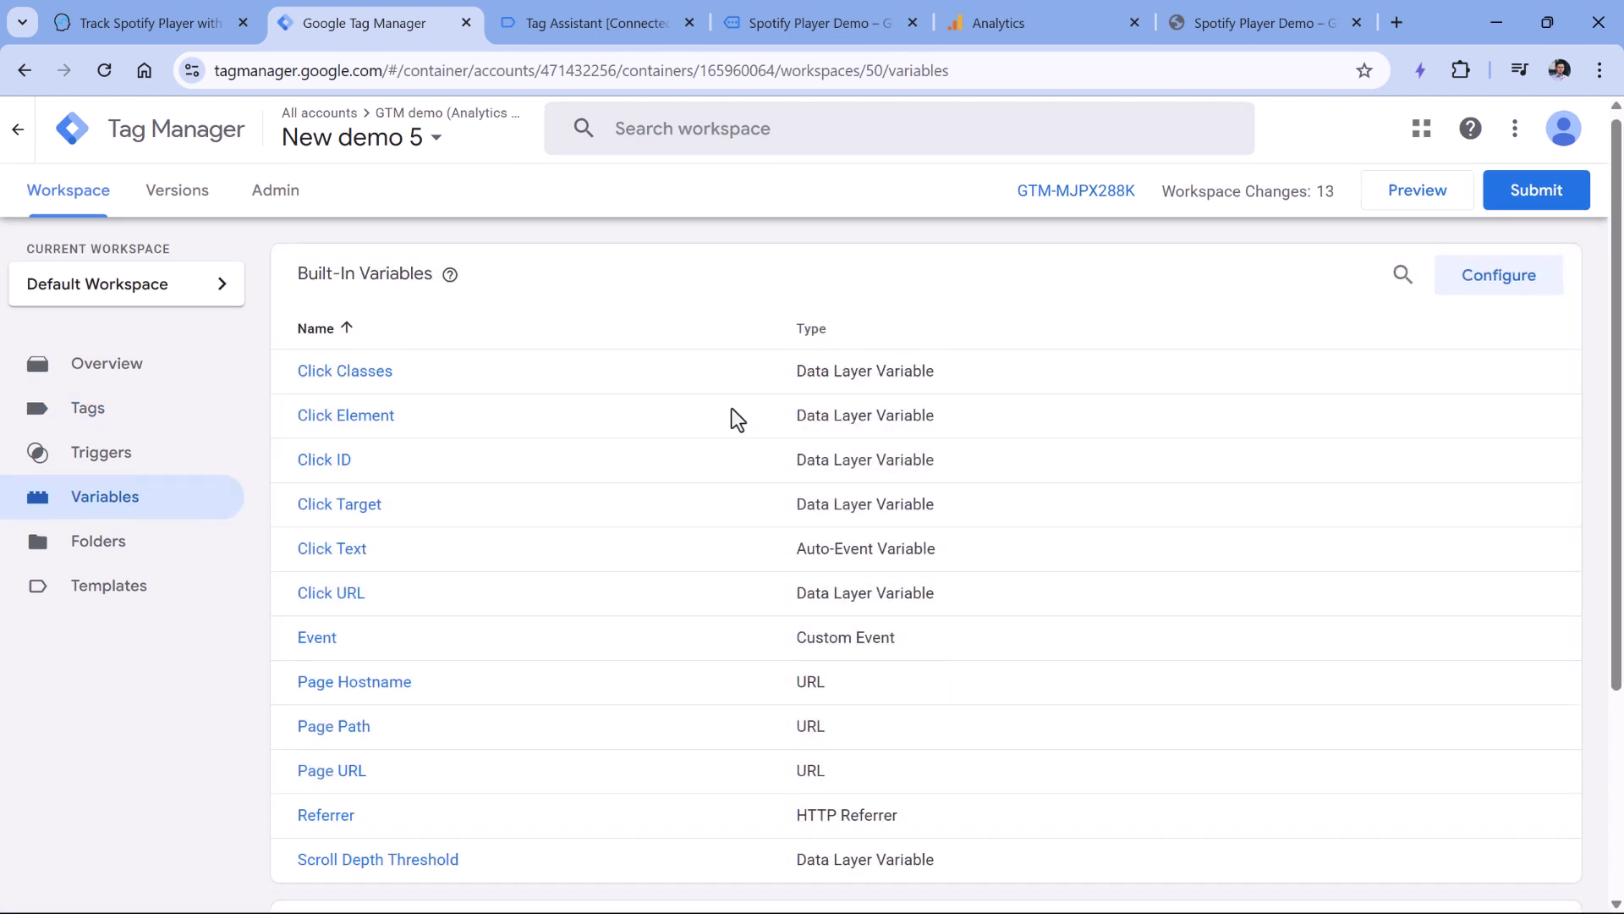
scroll(733, 414, down, 4)
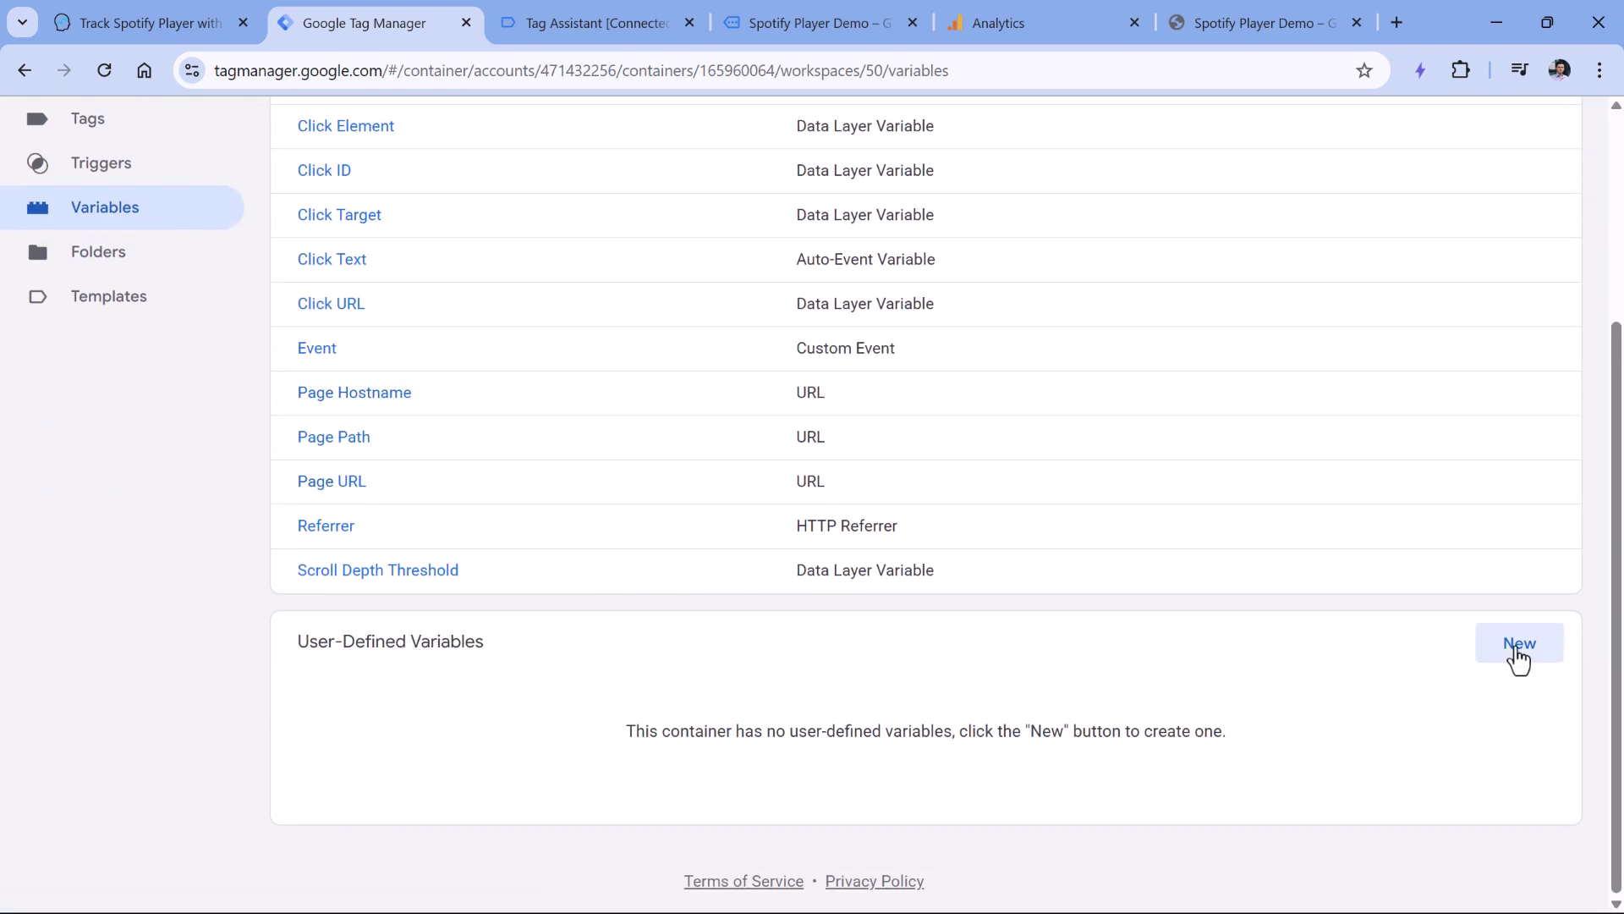
click(1516, 653)
click(670, 342)
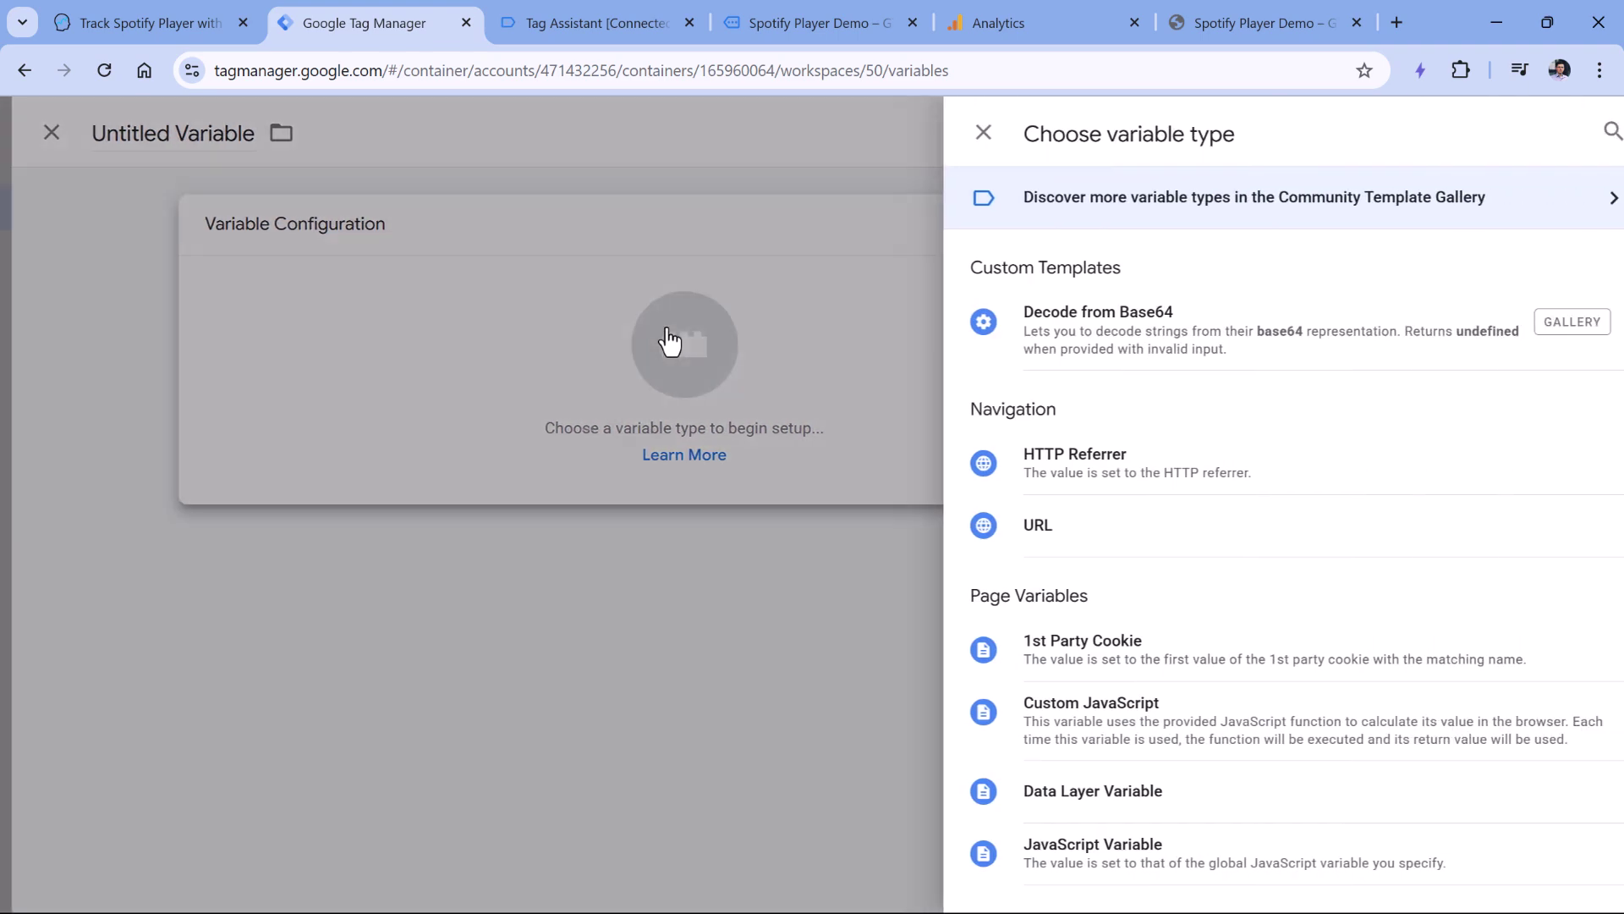
click(1082, 797)
click(591, 442)
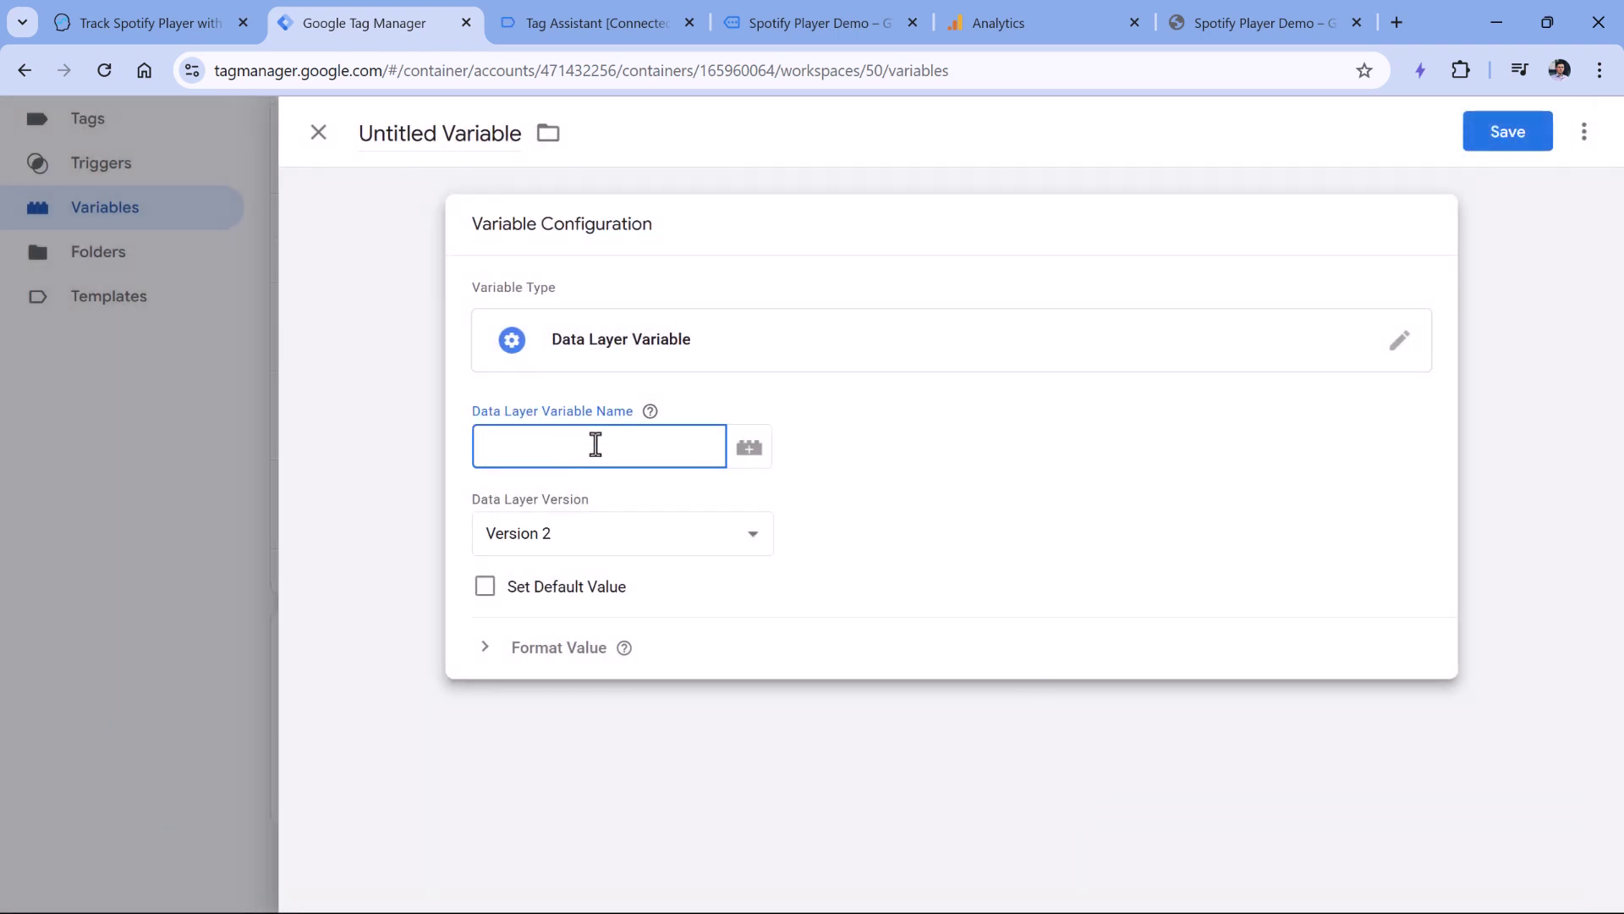
Step: Copy the audioStatus key from the API call in Tag Assistant and enter it as the Data Layer Variable Name
click(568, 17)
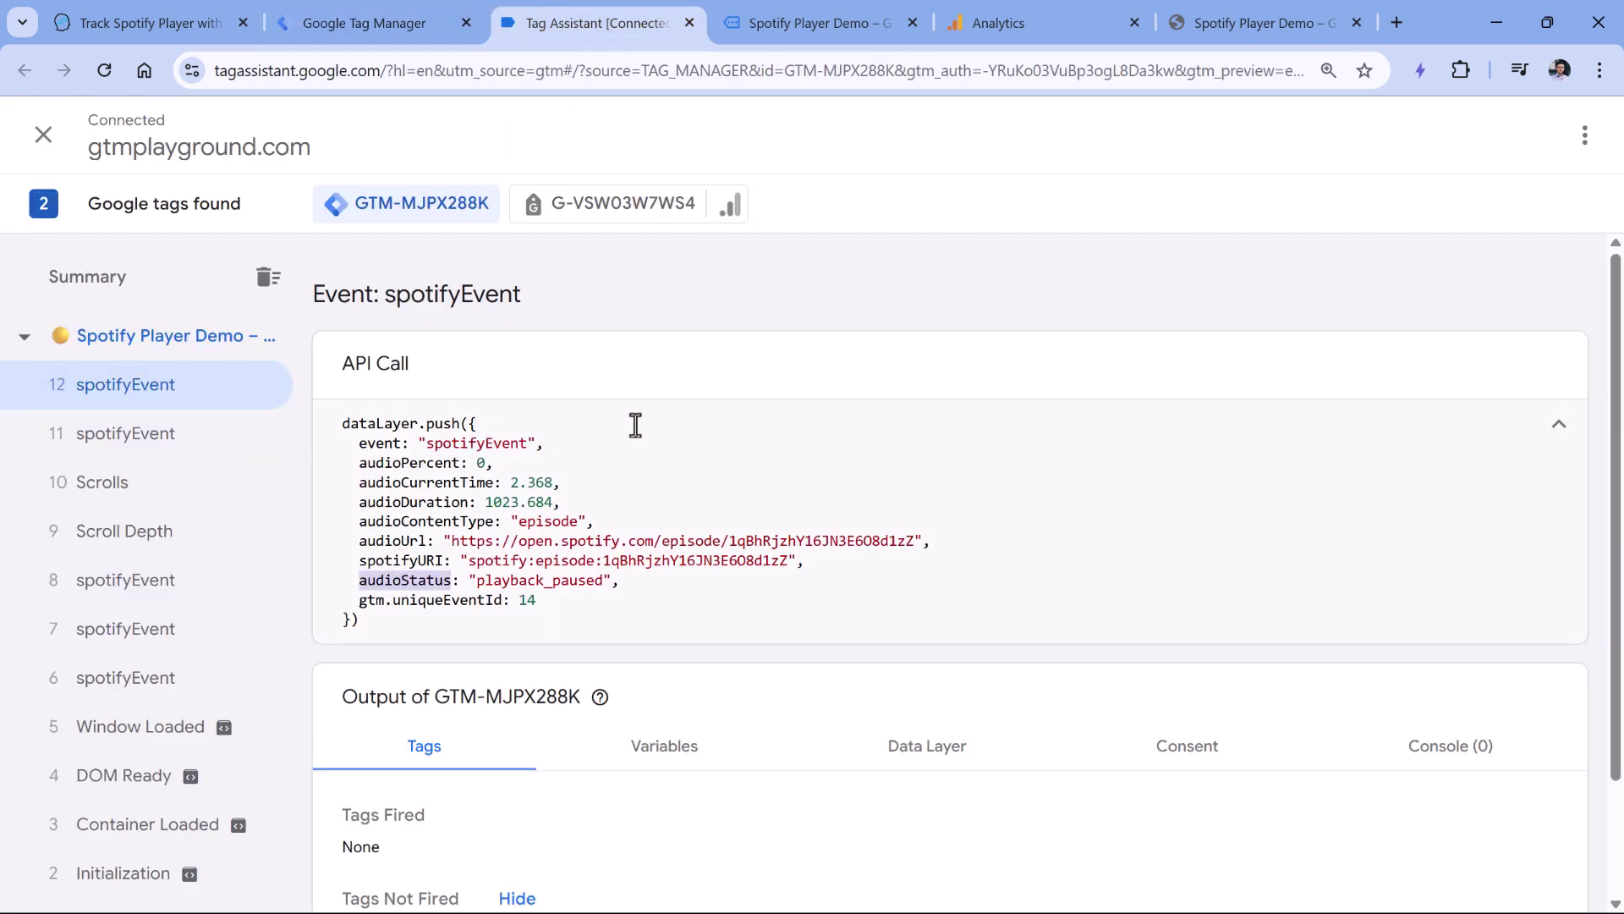
double_click(433, 590)
key(ctrl+c)
right_click(435, 592)
click(472, 265)
key(ctrl+shift+Tab)
key(ctrl+v)
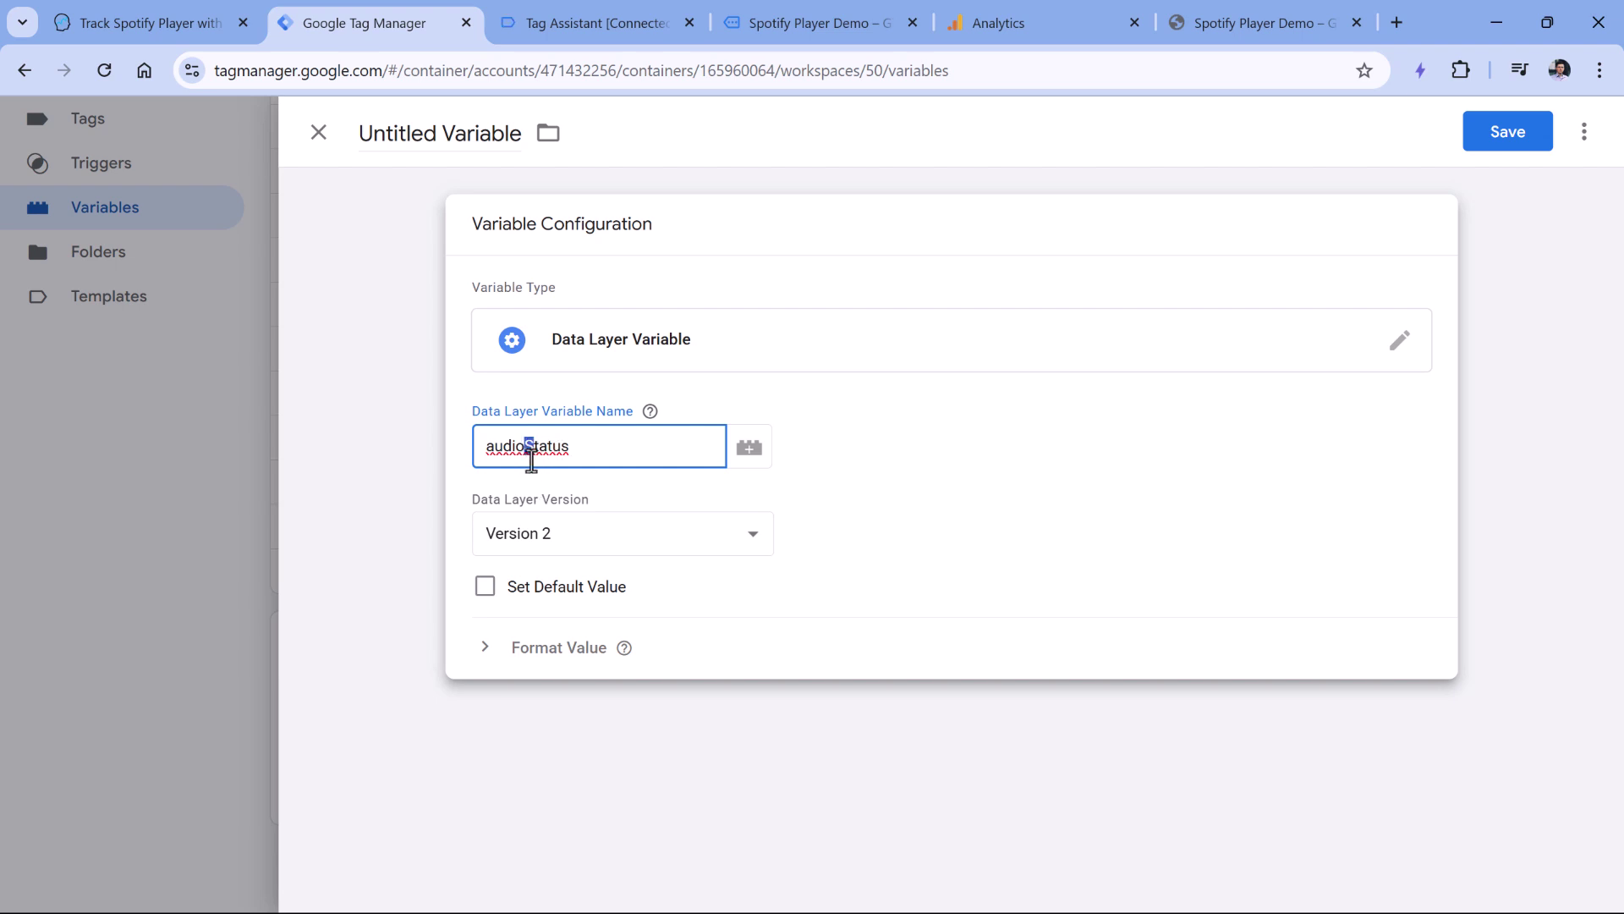
Step: Title the variable "dlv - audioStatus" and save it
click(447, 131)
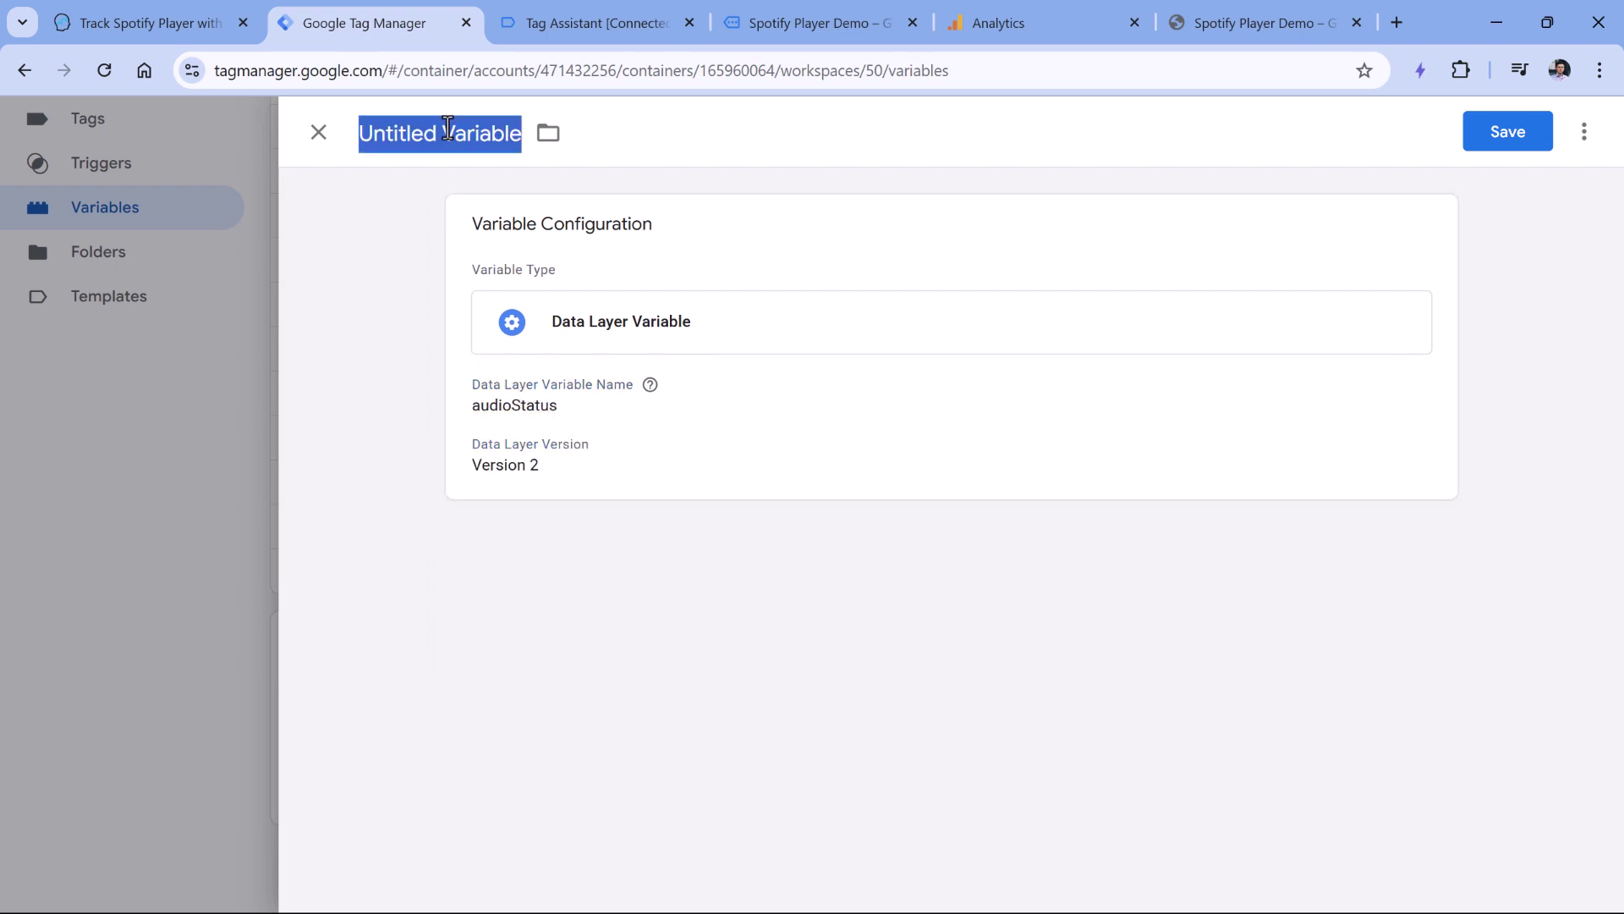
text(dlv)
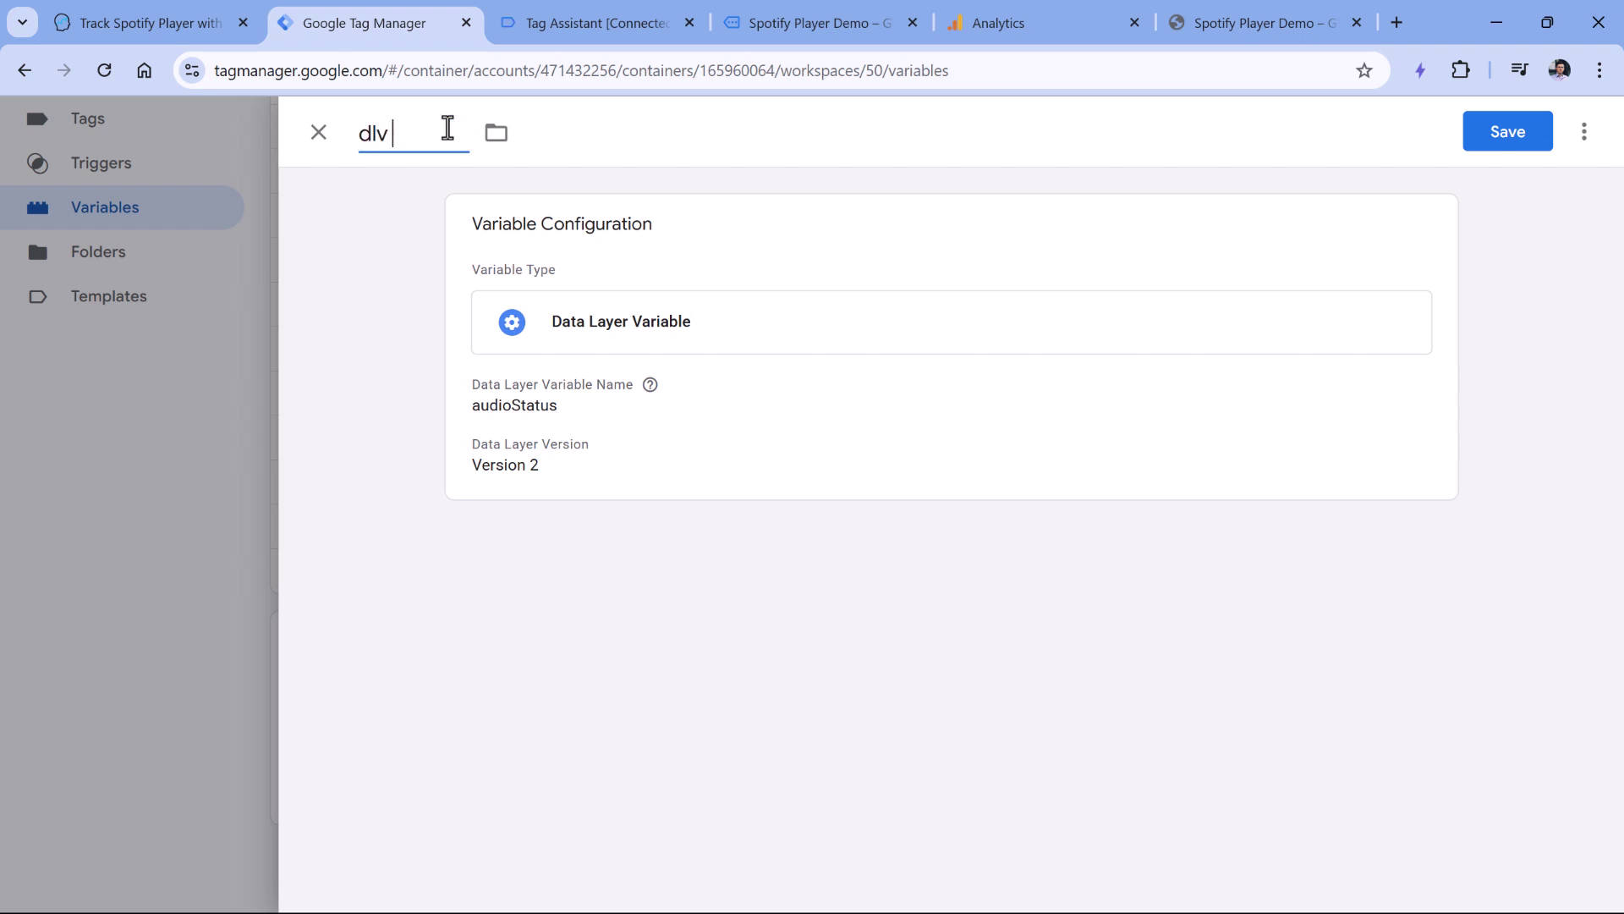
text( -)
key(ctrl+v)
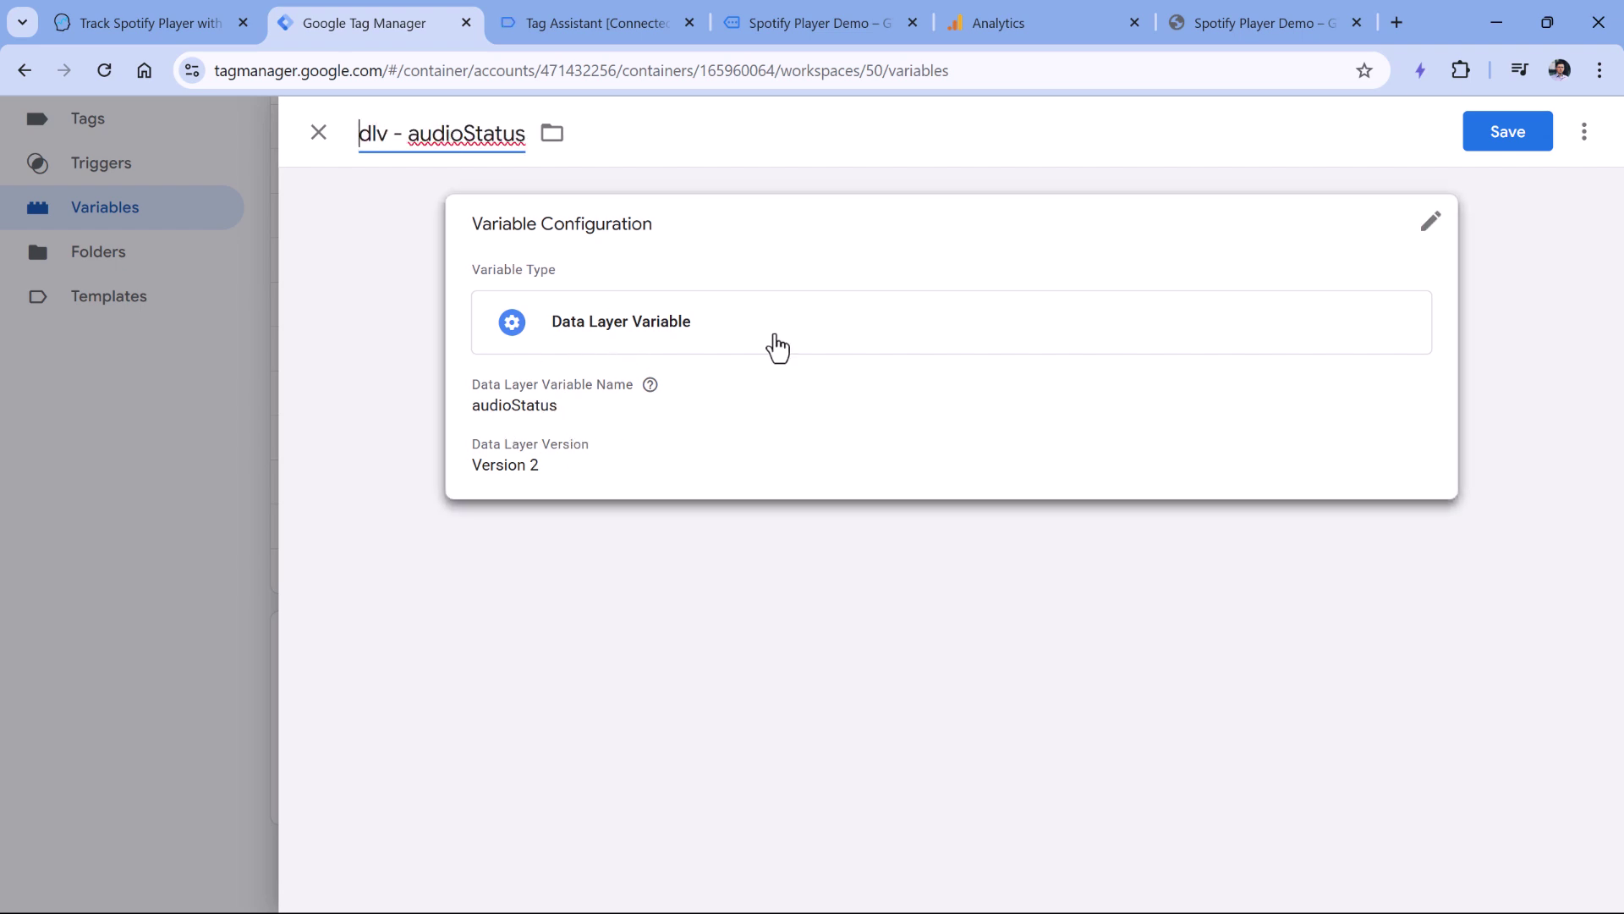
key(ctrl+s)
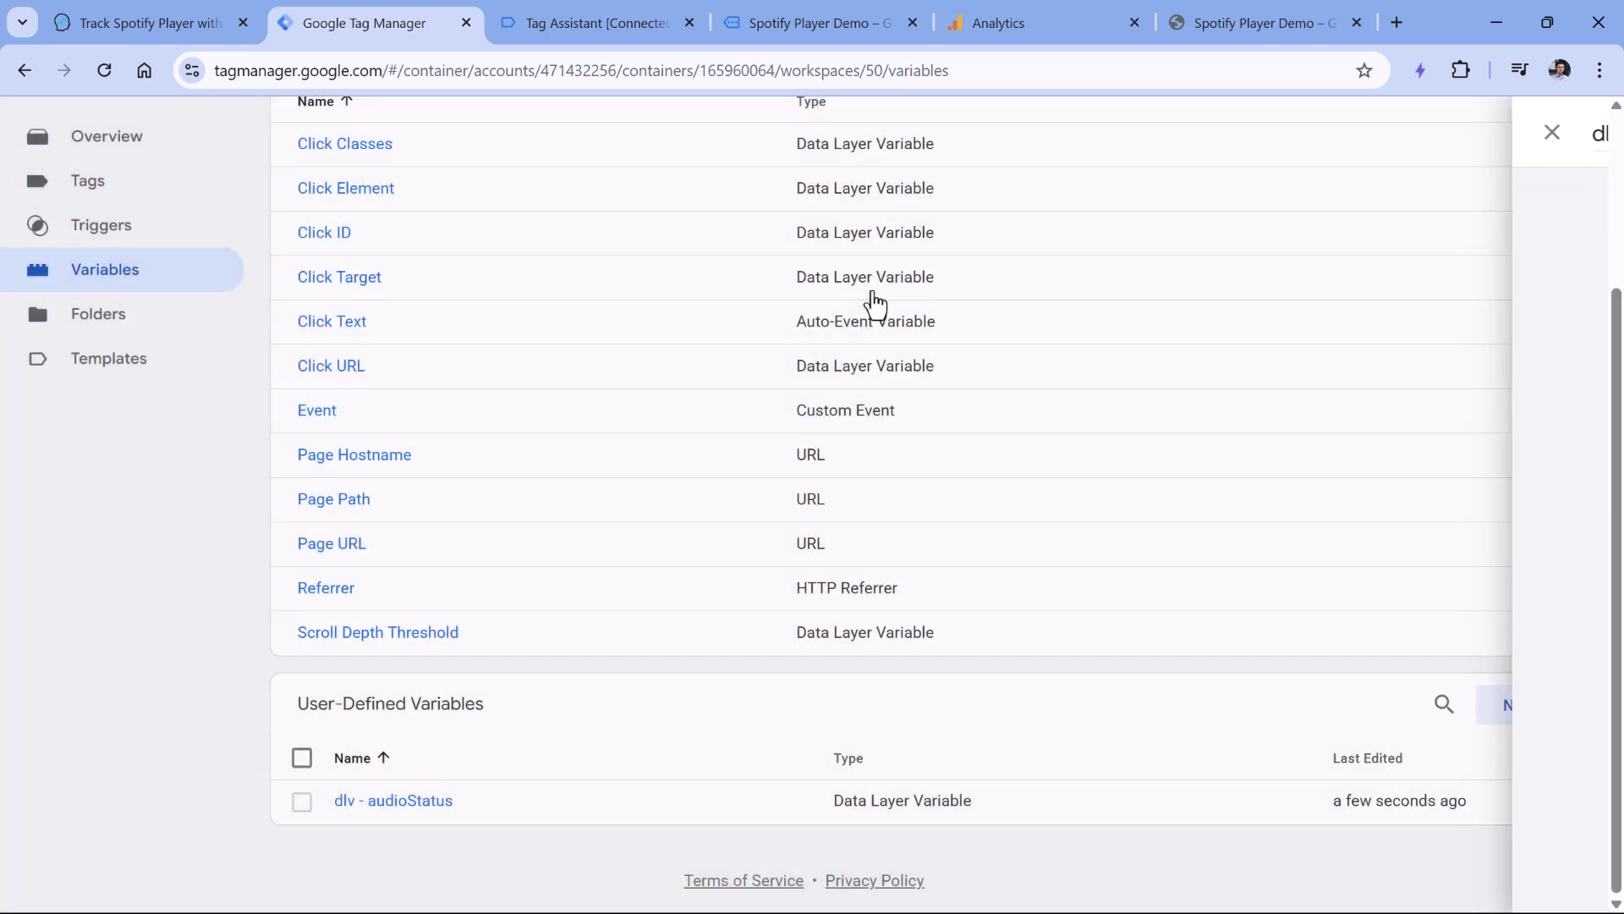
Step: Copy the audioUrl key from the API call in Tag Assistant and return to Google Tag Manager
click(599, 22)
double_click(393, 541)
right_click(393, 542)
click(444, 581)
click(376, 20)
Step: Set up another user-defined Data Layer Variable with audioUrl as its Data Layer Variable Name
click(1529, 711)
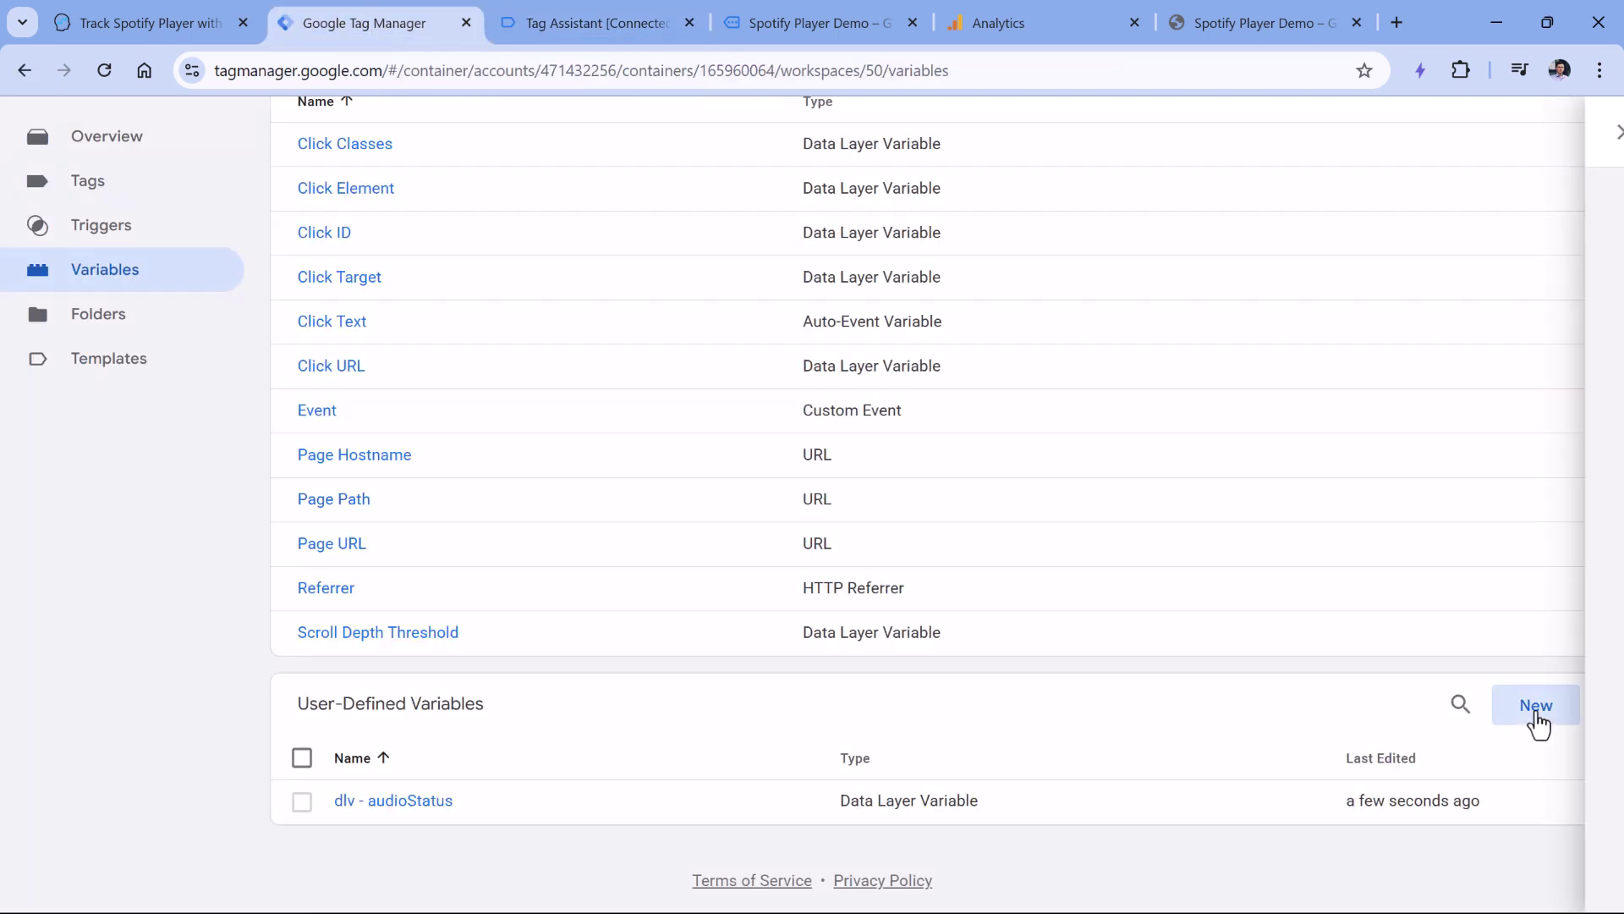
scroll(1083, 440, down, 4)
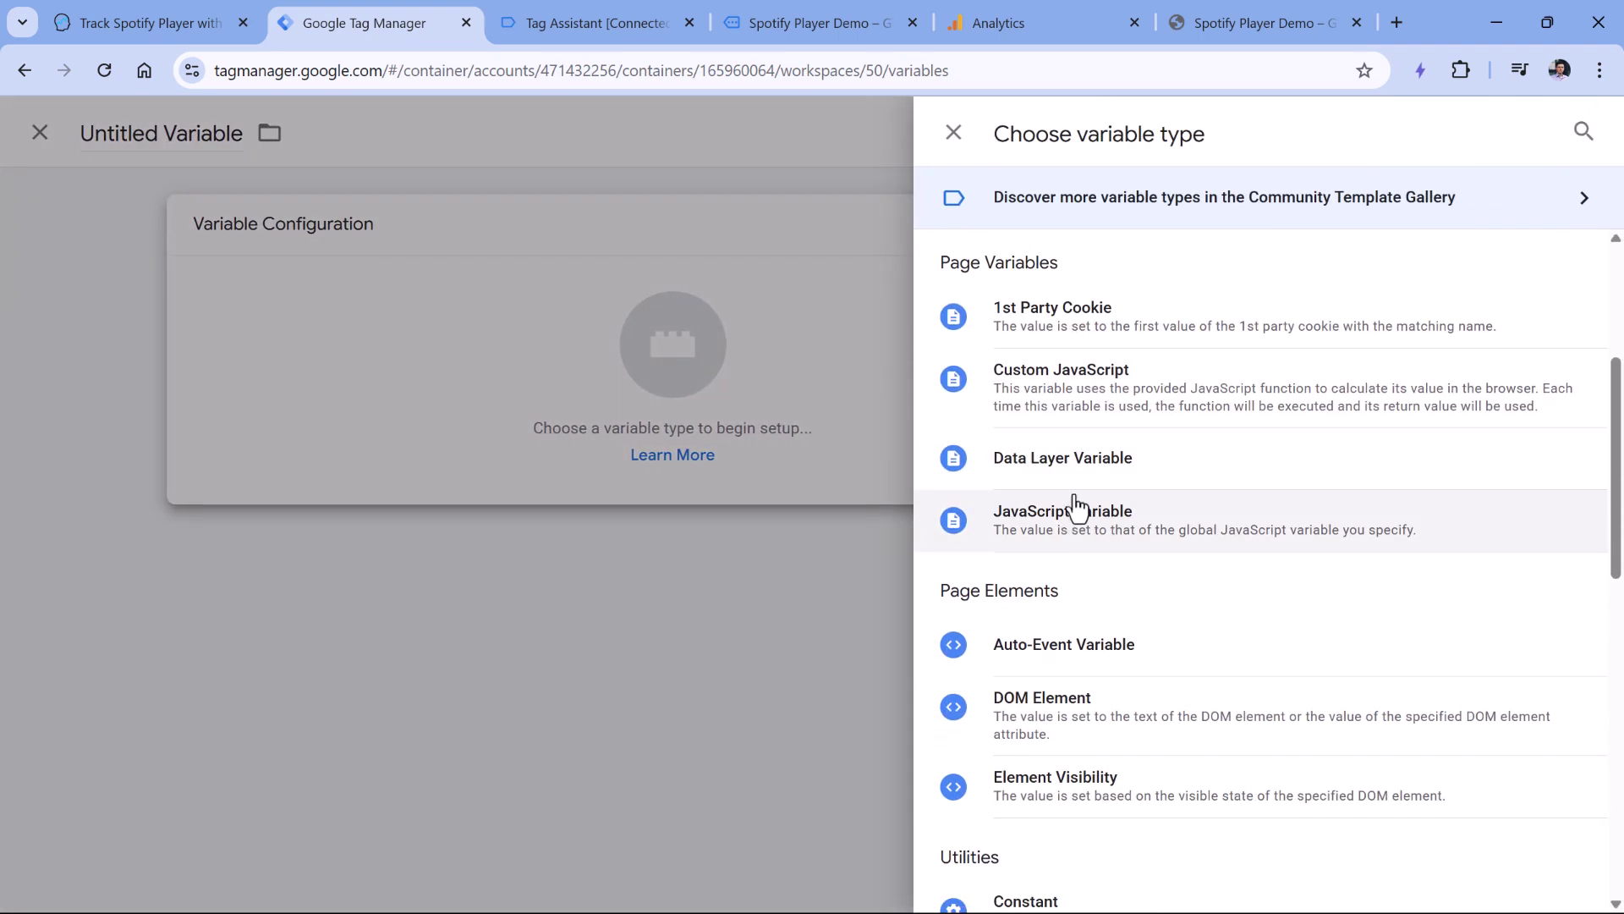
click(1091, 457)
click(583, 444)
key(ctrl+v)
click(459, 186)
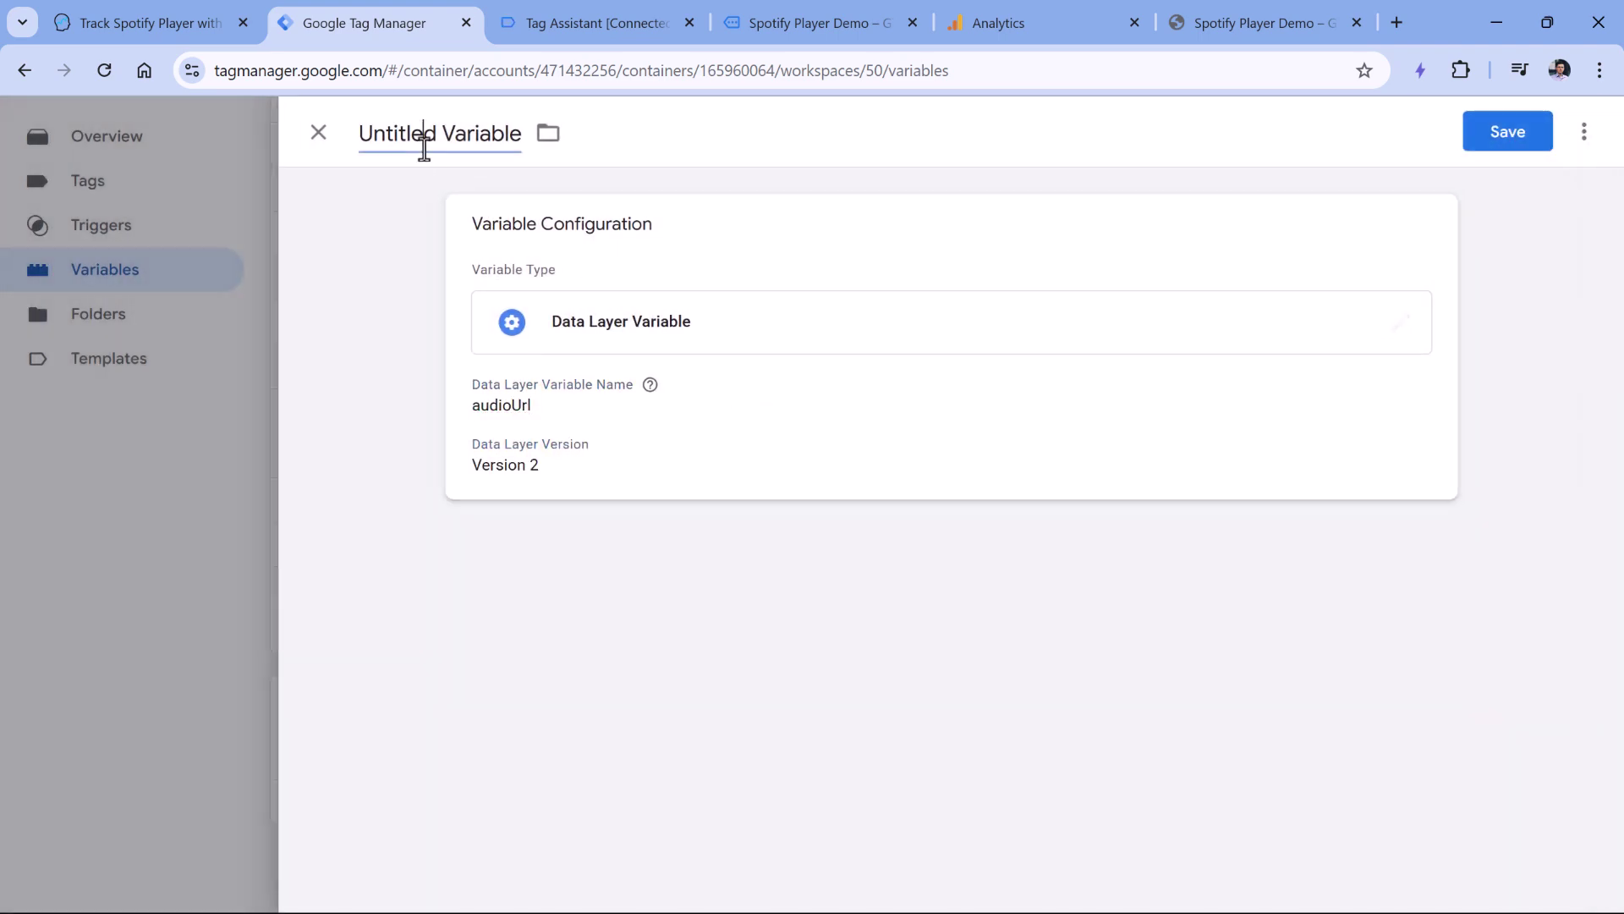
Step: Title the variable "dlv - audioUrl" and save it
click(424, 137)
text(dlv -)
key(ctrl+v)
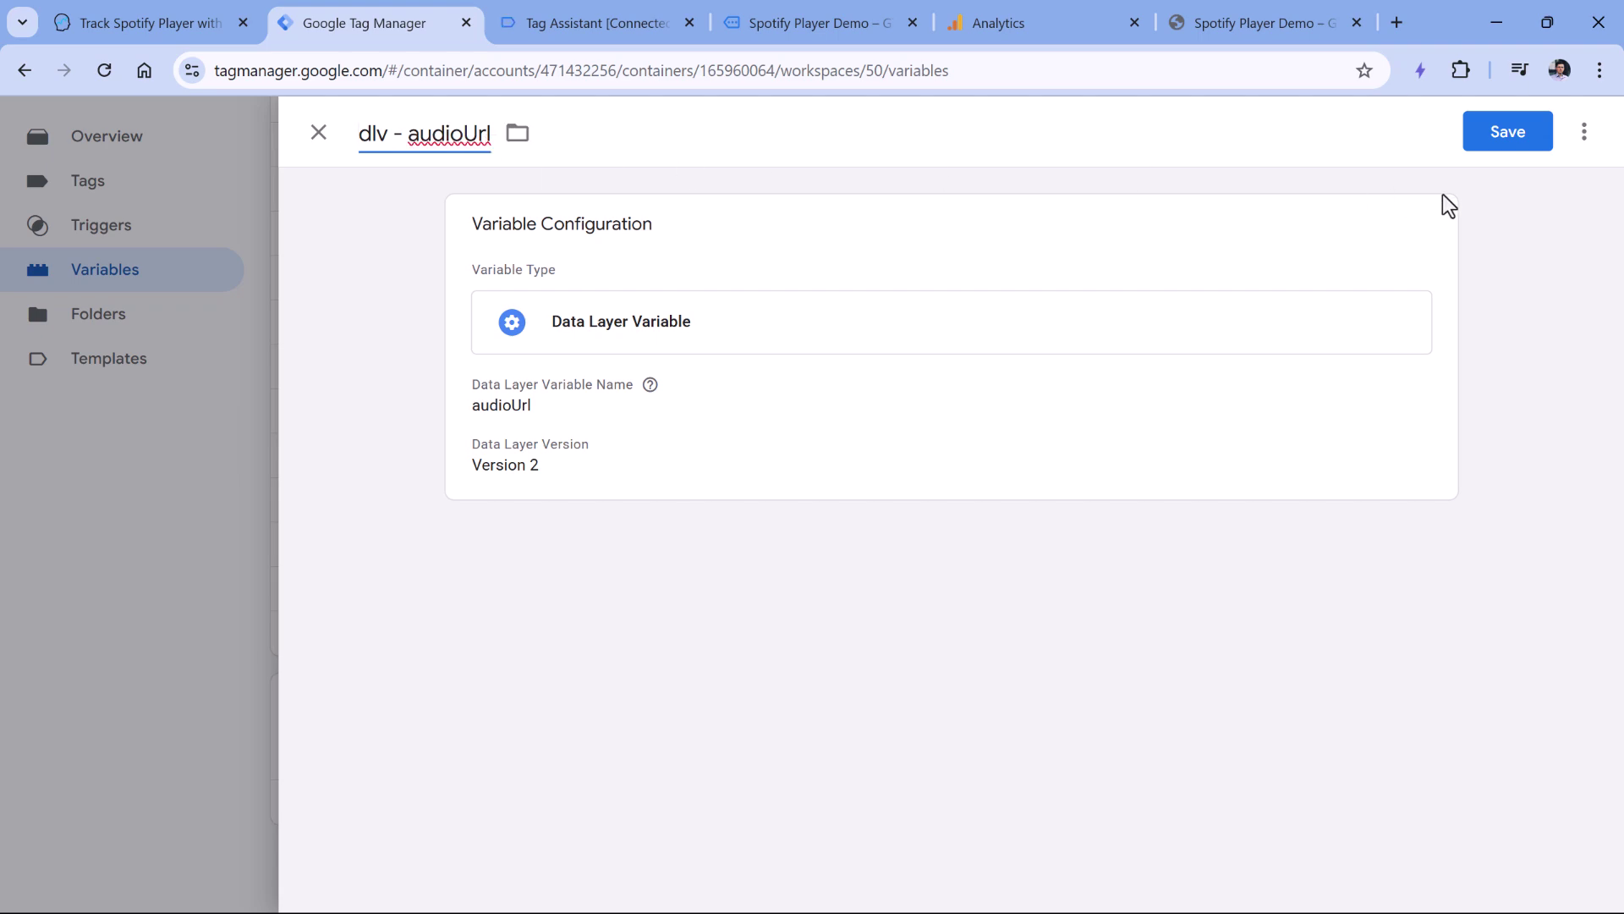
click(1523, 134)
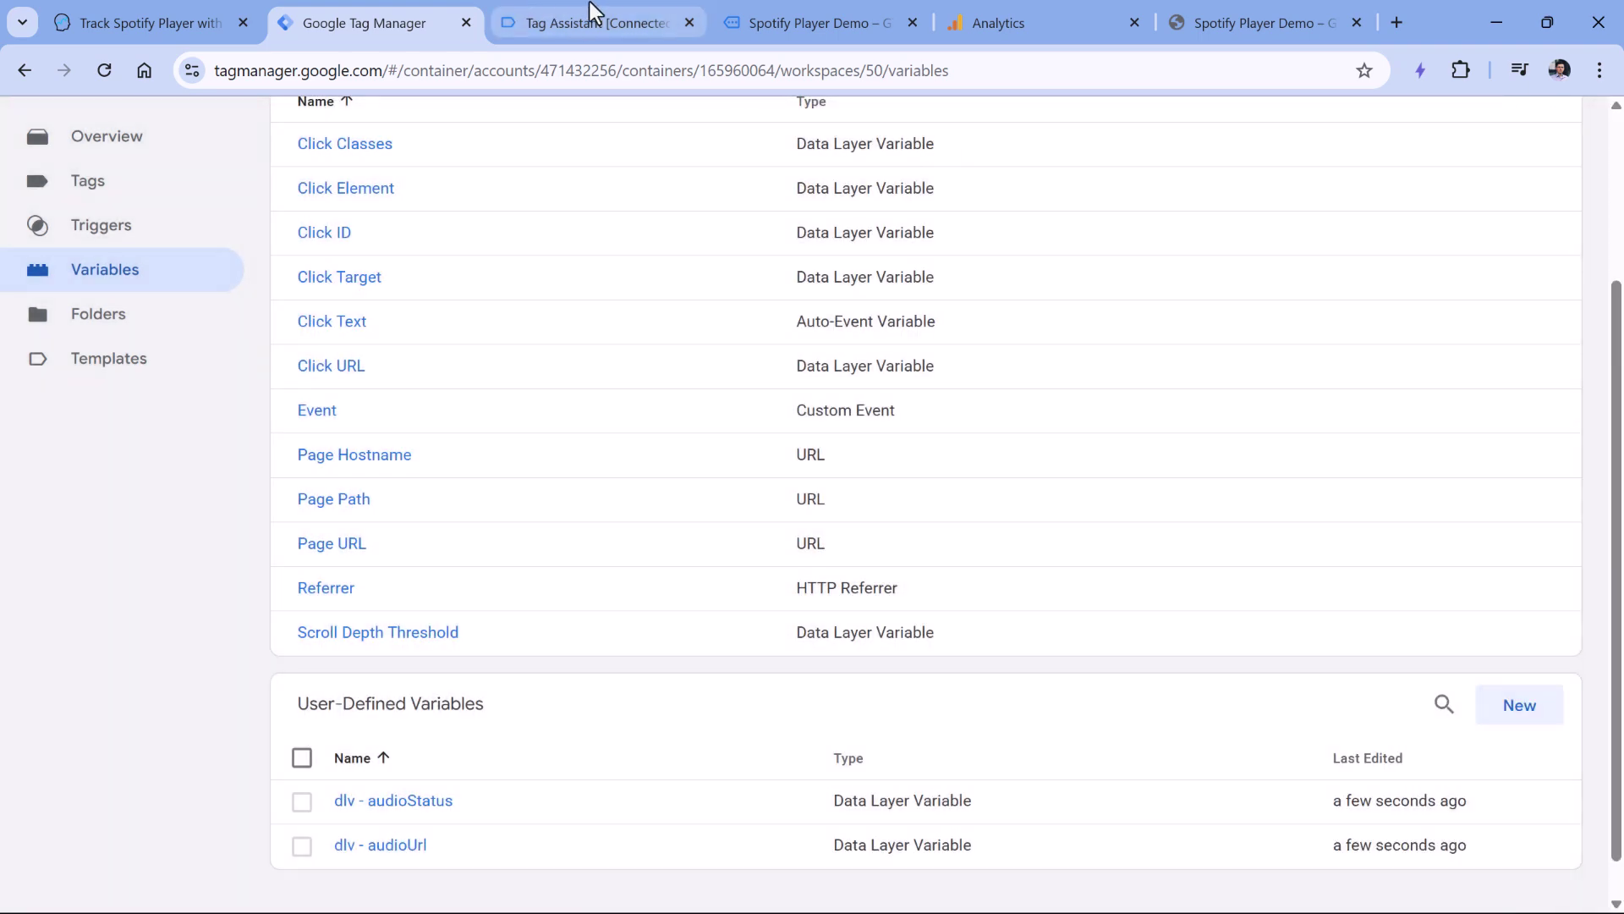
Step: Copy the audioContentType key from the API call in Tag Assistant and return to Google Tag Manager
click(590, 17)
double_click(420, 522)
right_click(420, 522)
click(483, 554)
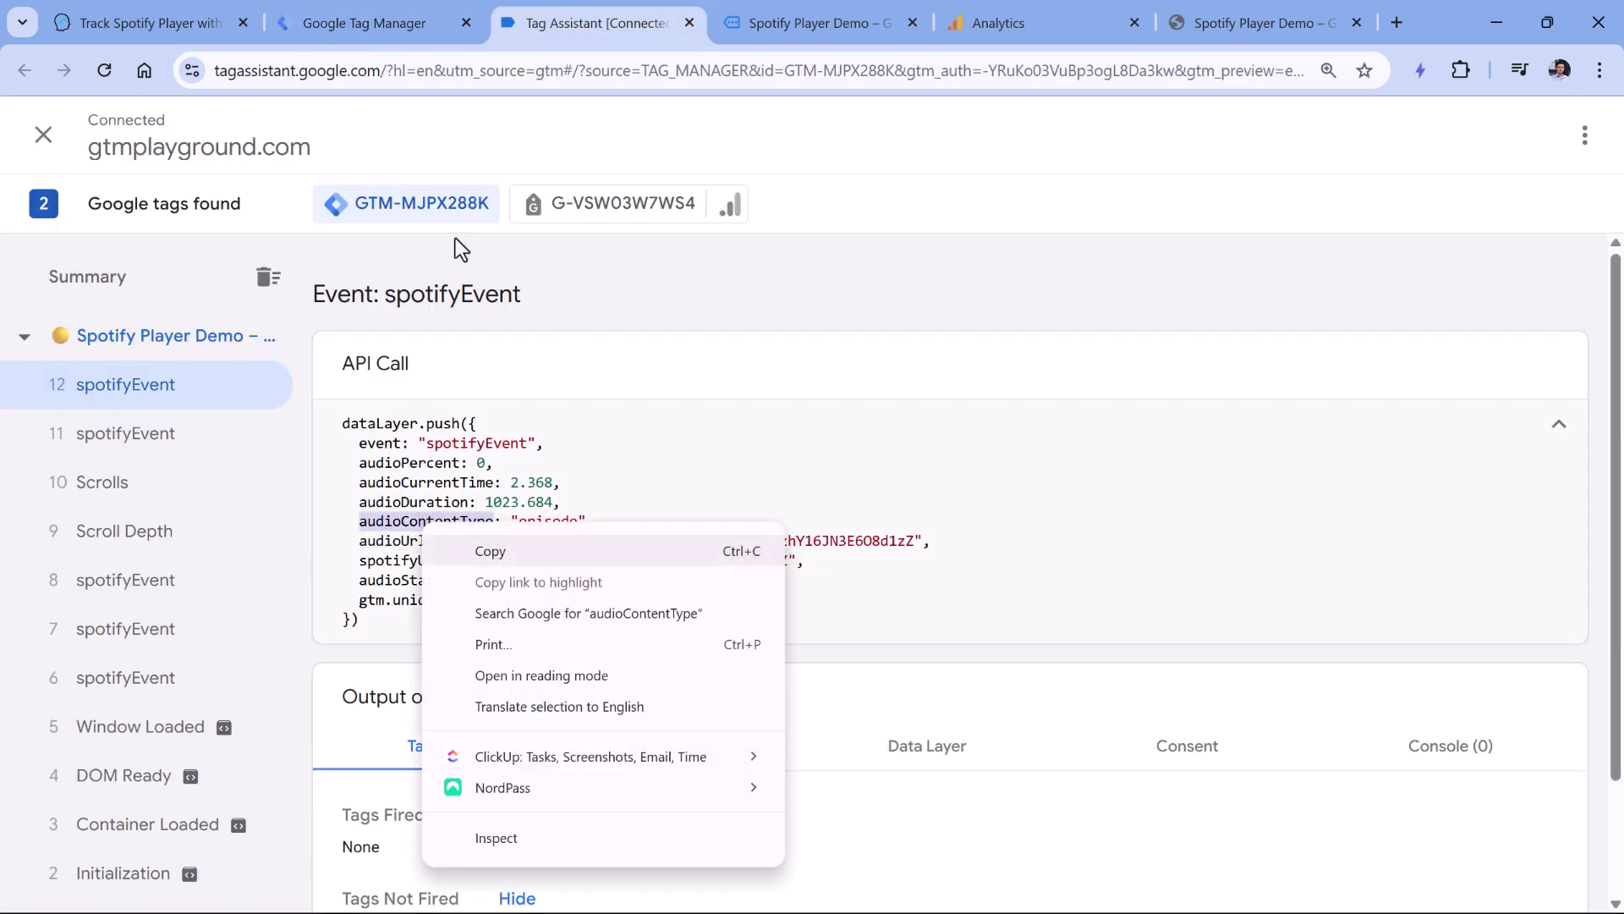
click(383, 10)
Step: Set up a new user-defined Data Layer Variable with audioContentType as its Data Layer Variable Name
click(1498, 711)
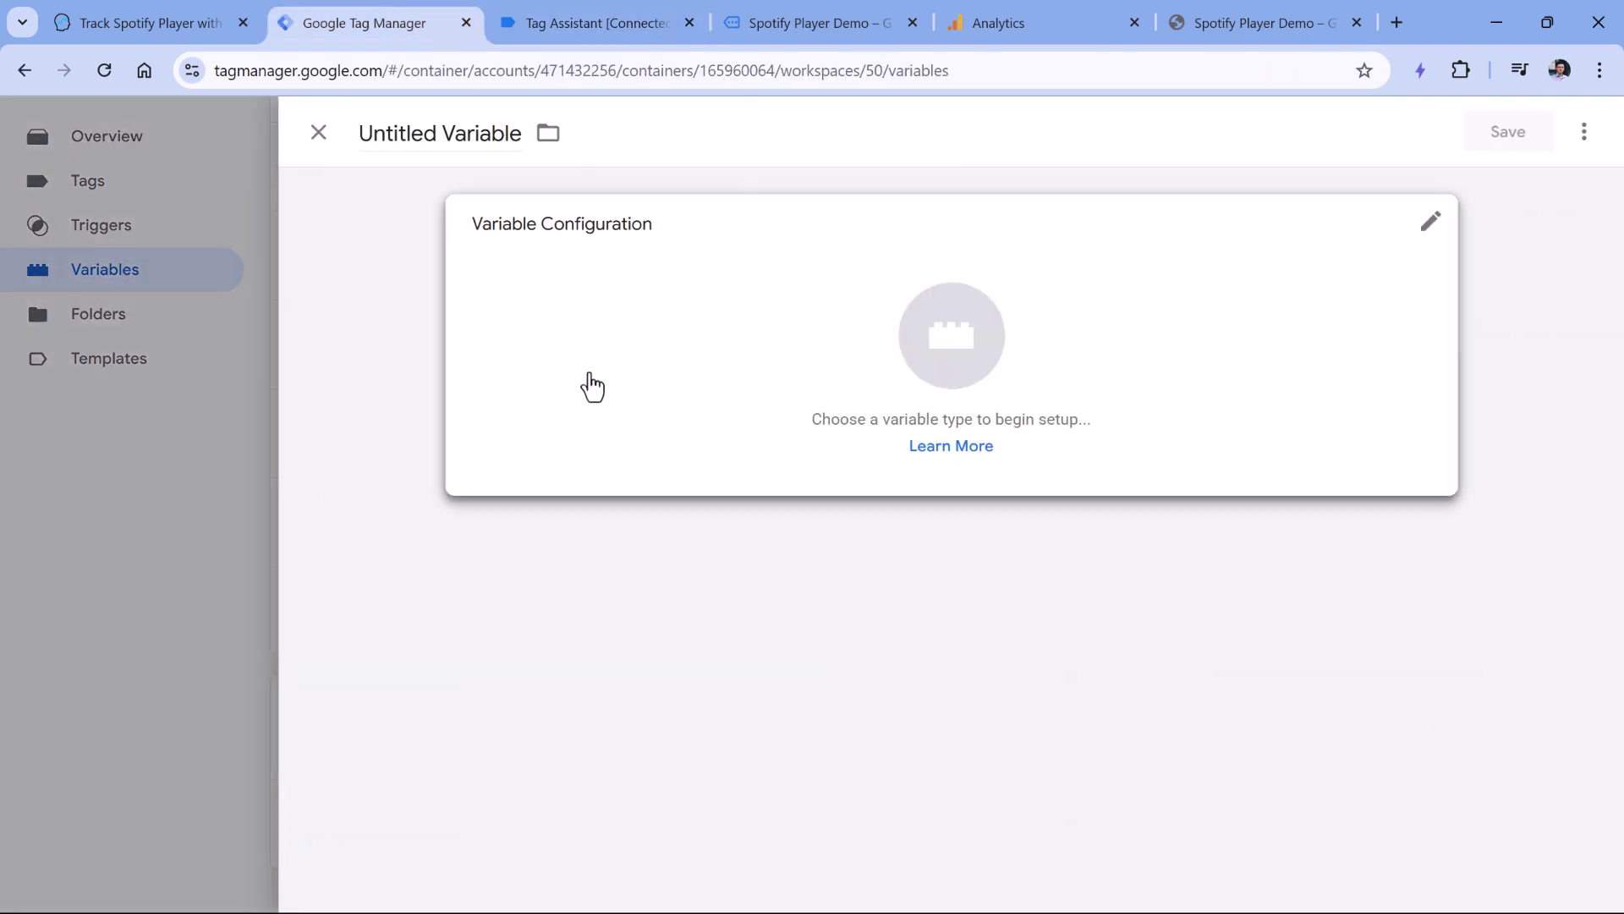
click(587, 384)
scroll(1089, 592, down, 1)
click(1090, 708)
click(518, 451)
key(ctrl+v)
Step: Title the variable "dlv - audioContentType" and save it
click(411, 129)
text(dlv)
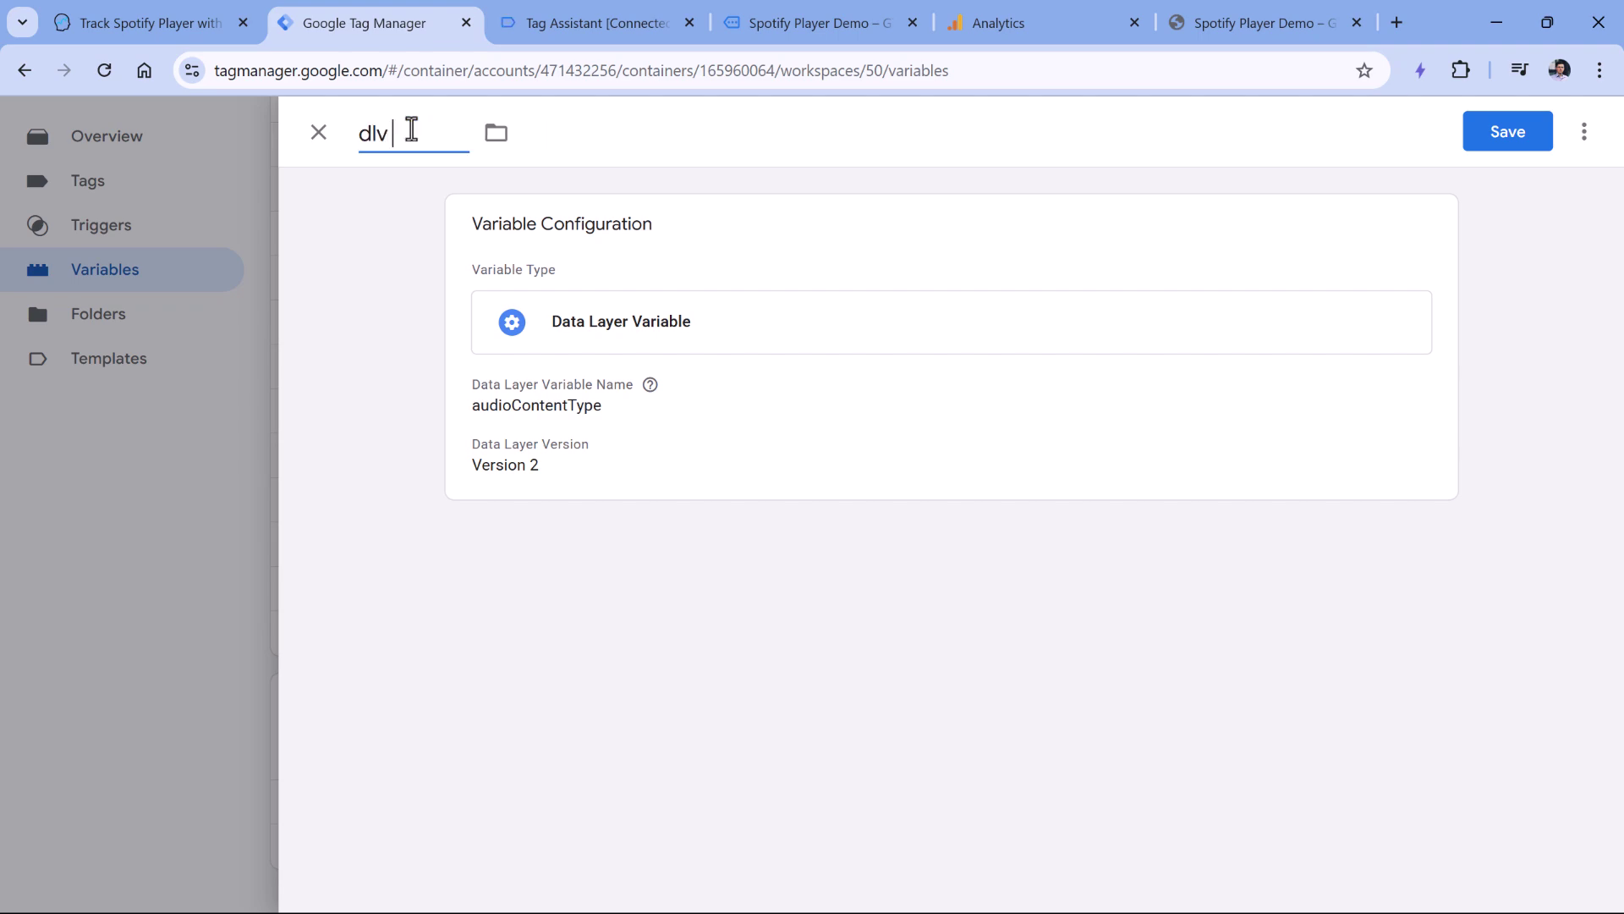
text( -)
key(ctrl+v)
click(1510, 136)
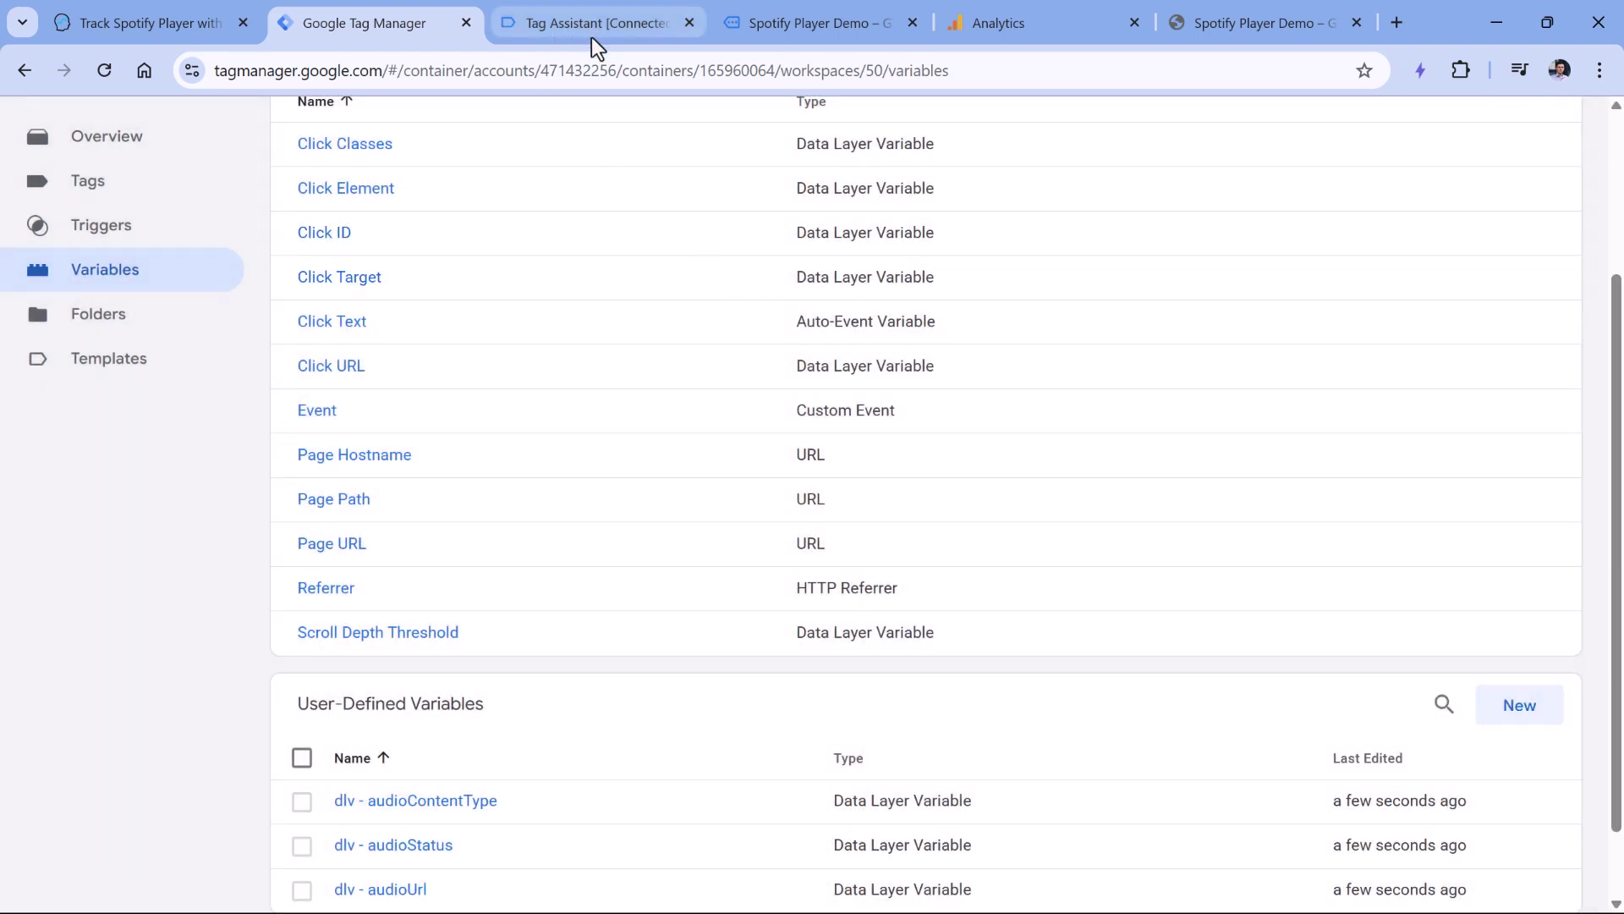
Step: Copy the audioPercent key from the API call in Tag Assistant and return to Google Tag Manager
click(592, 26)
double_click(398, 462)
right_click(434, 467)
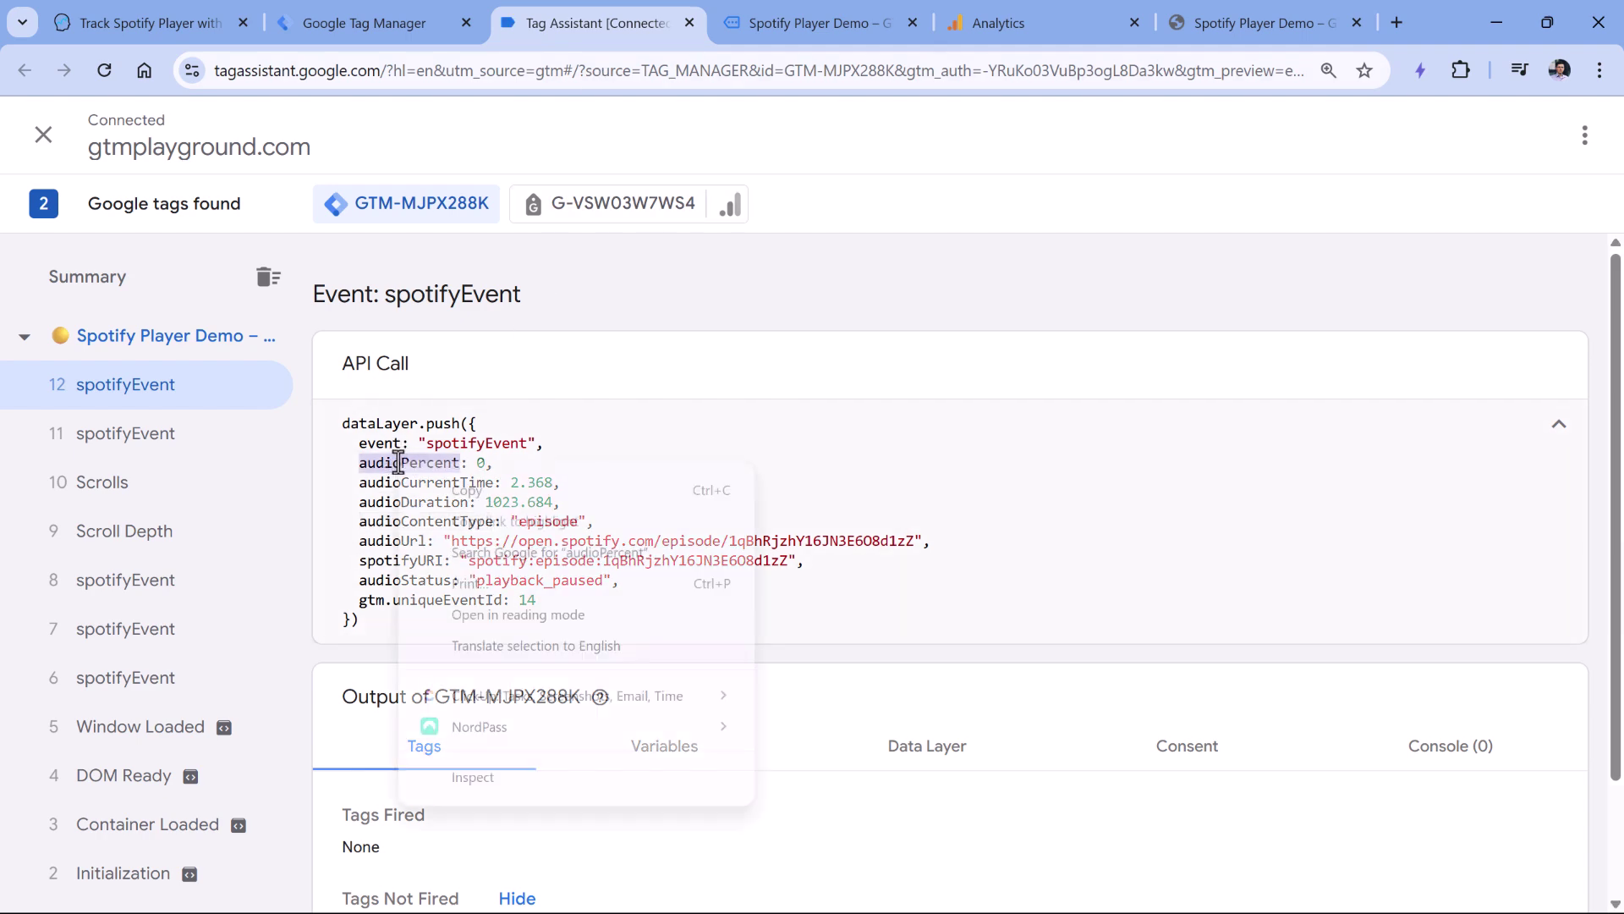
click(444, 491)
click(389, 10)
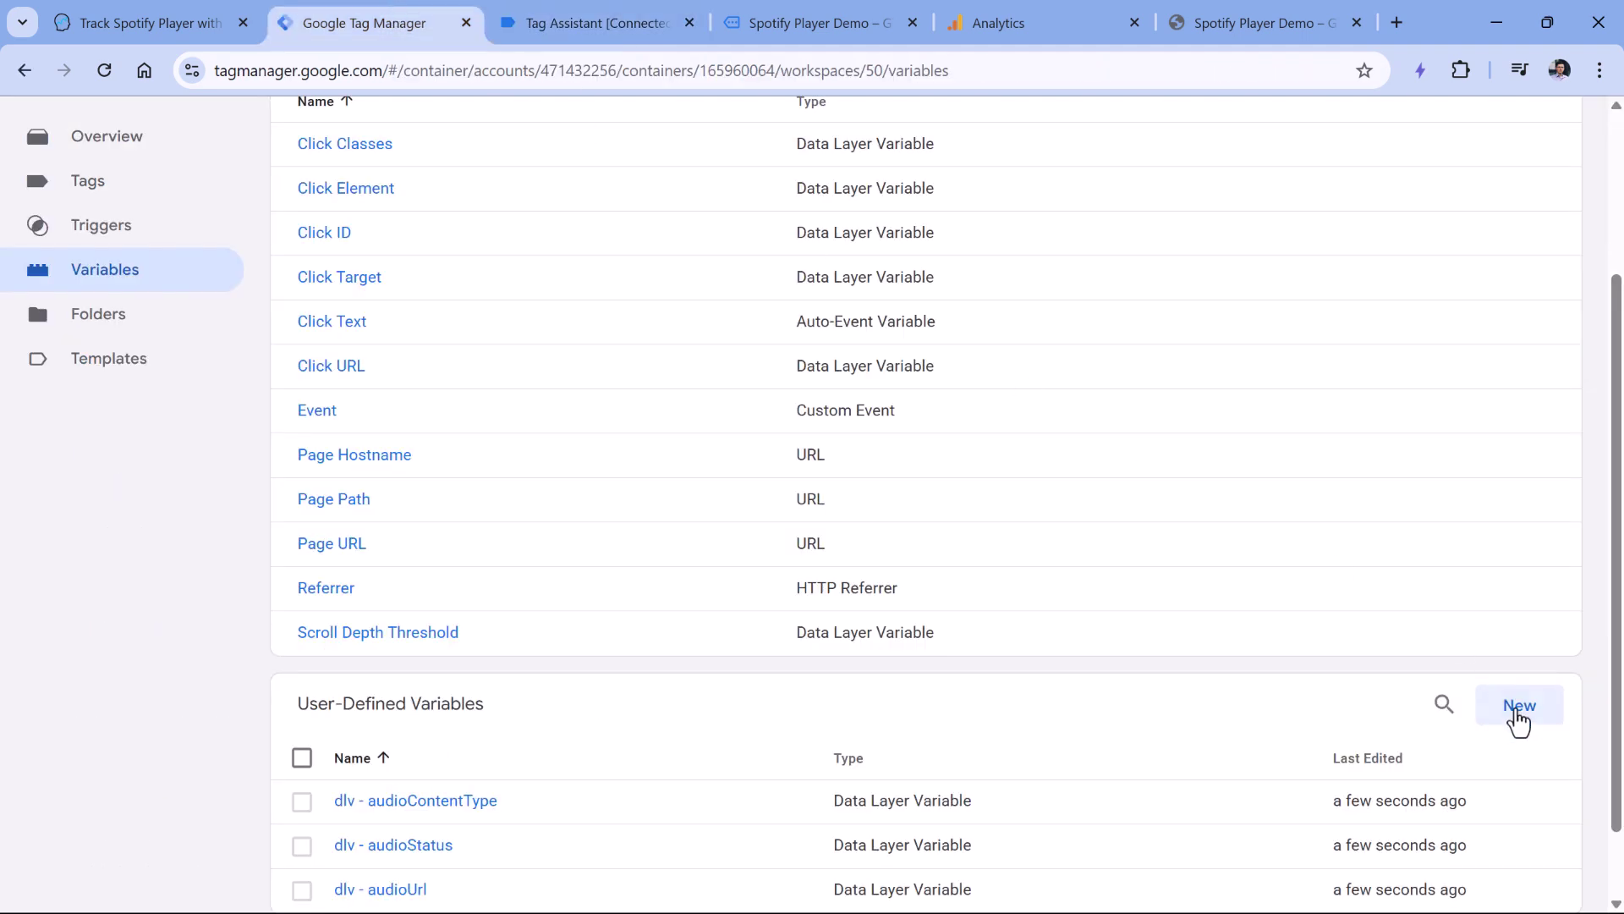
Step: Set up a new user-defined Data Layer Variable with audioPercent as its Data Layer Variable Name
click(1516, 722)
click(609, 347)
scroll(1180, 399, down, 3)
click(1063, 565)
click(661, 435)
key(ctrl+v)
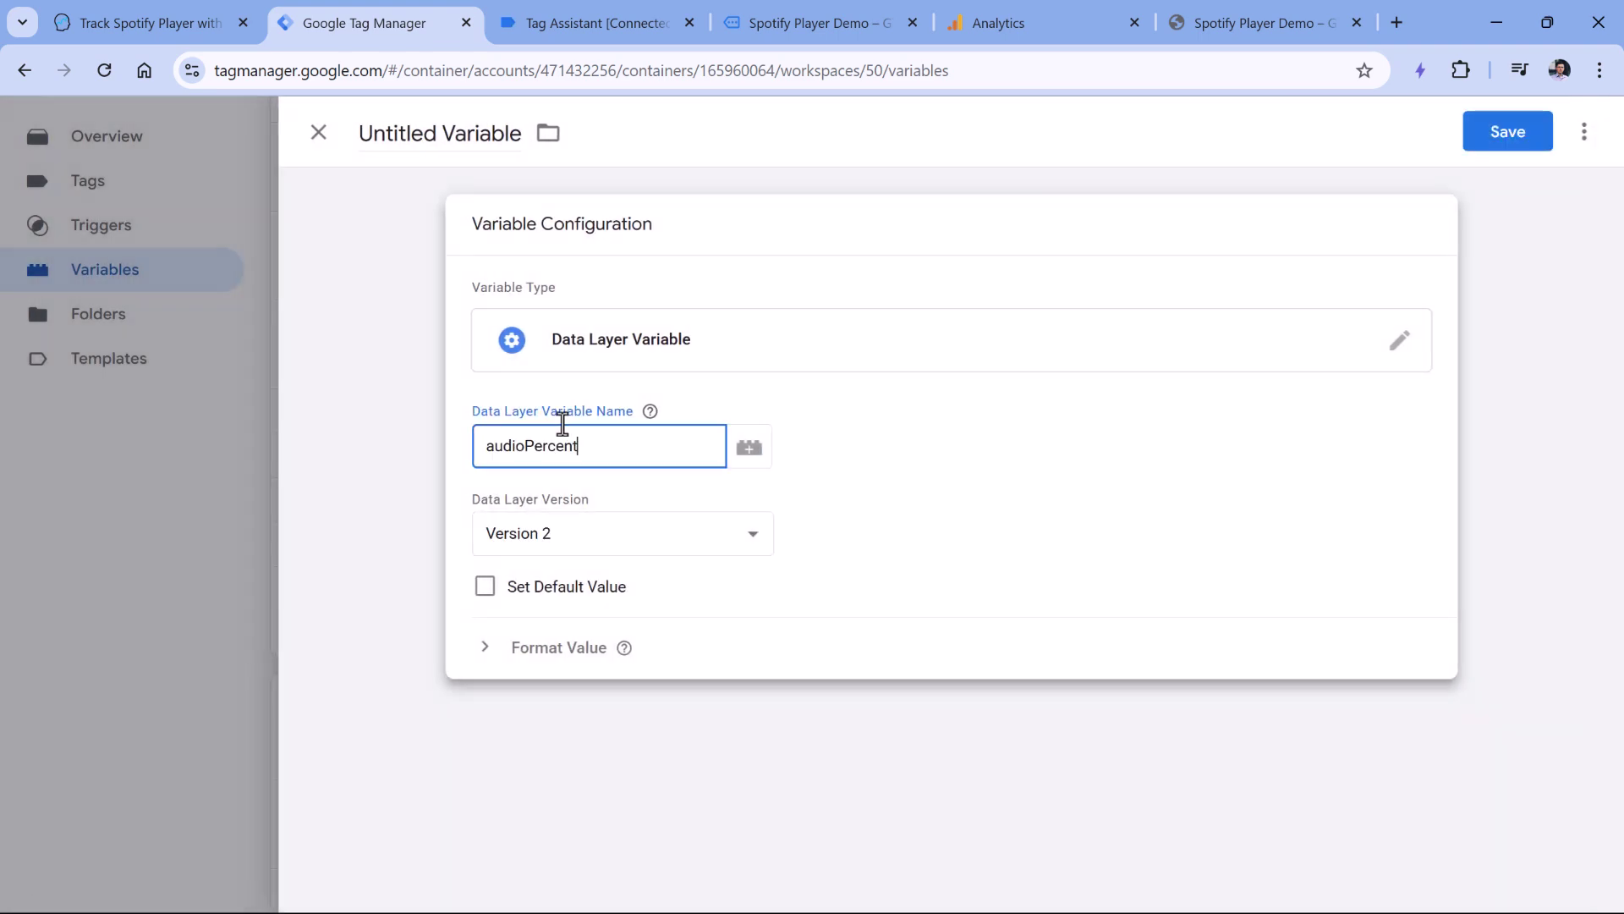
Step: Title the variable "dlv - audioPercent" and save it
click(412, 127)
text(dlv -)
key(ctrl+v)
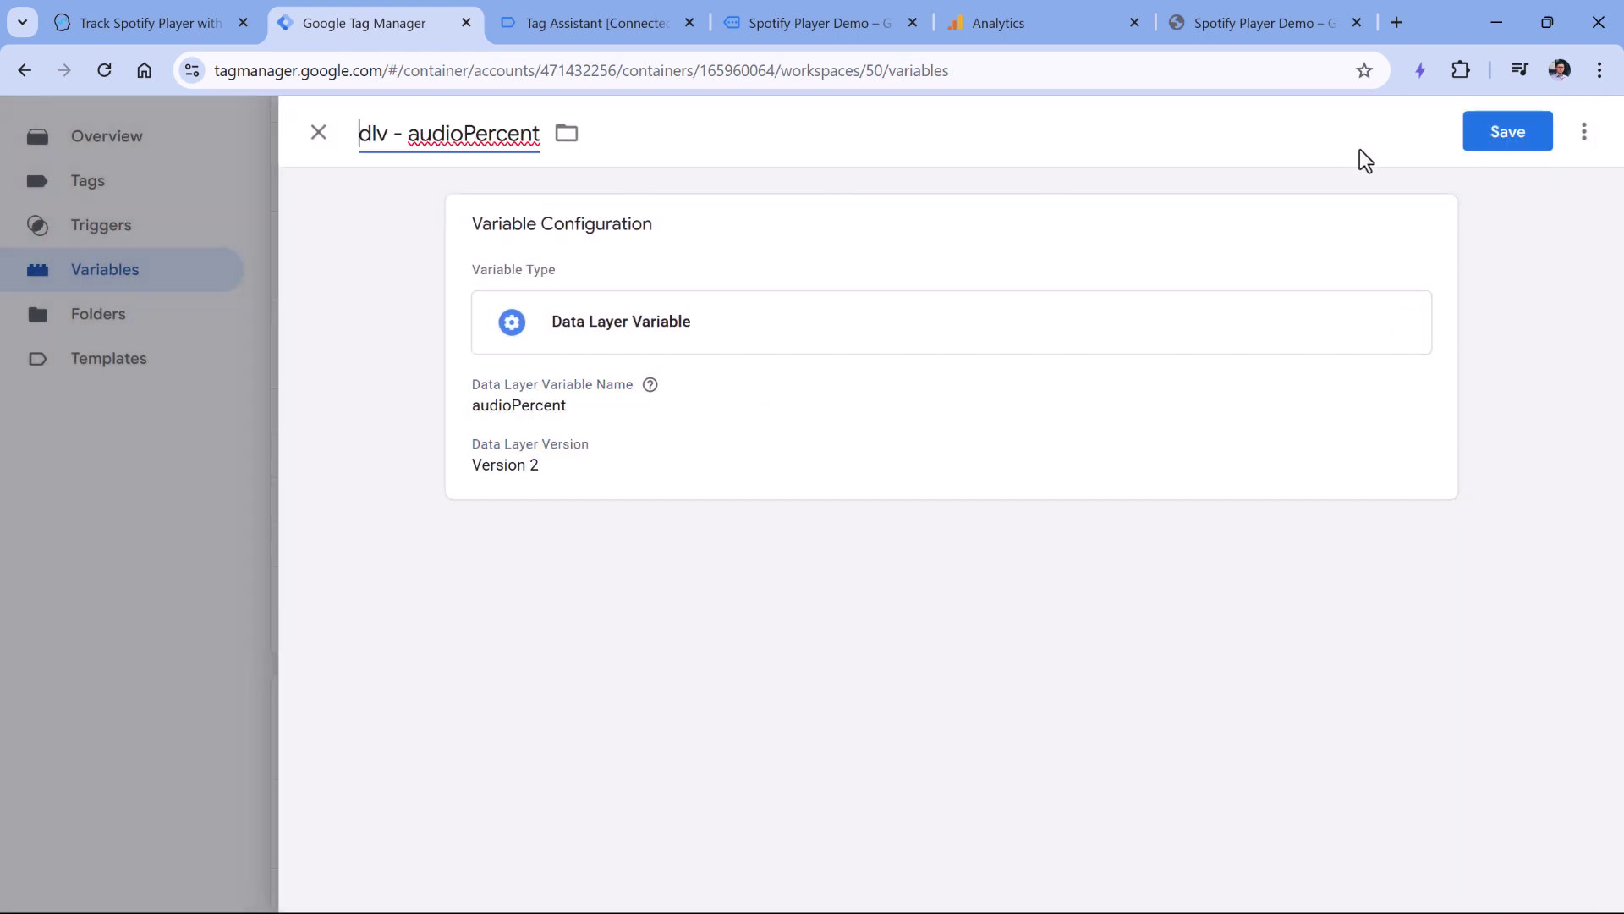
click(1508, 140)
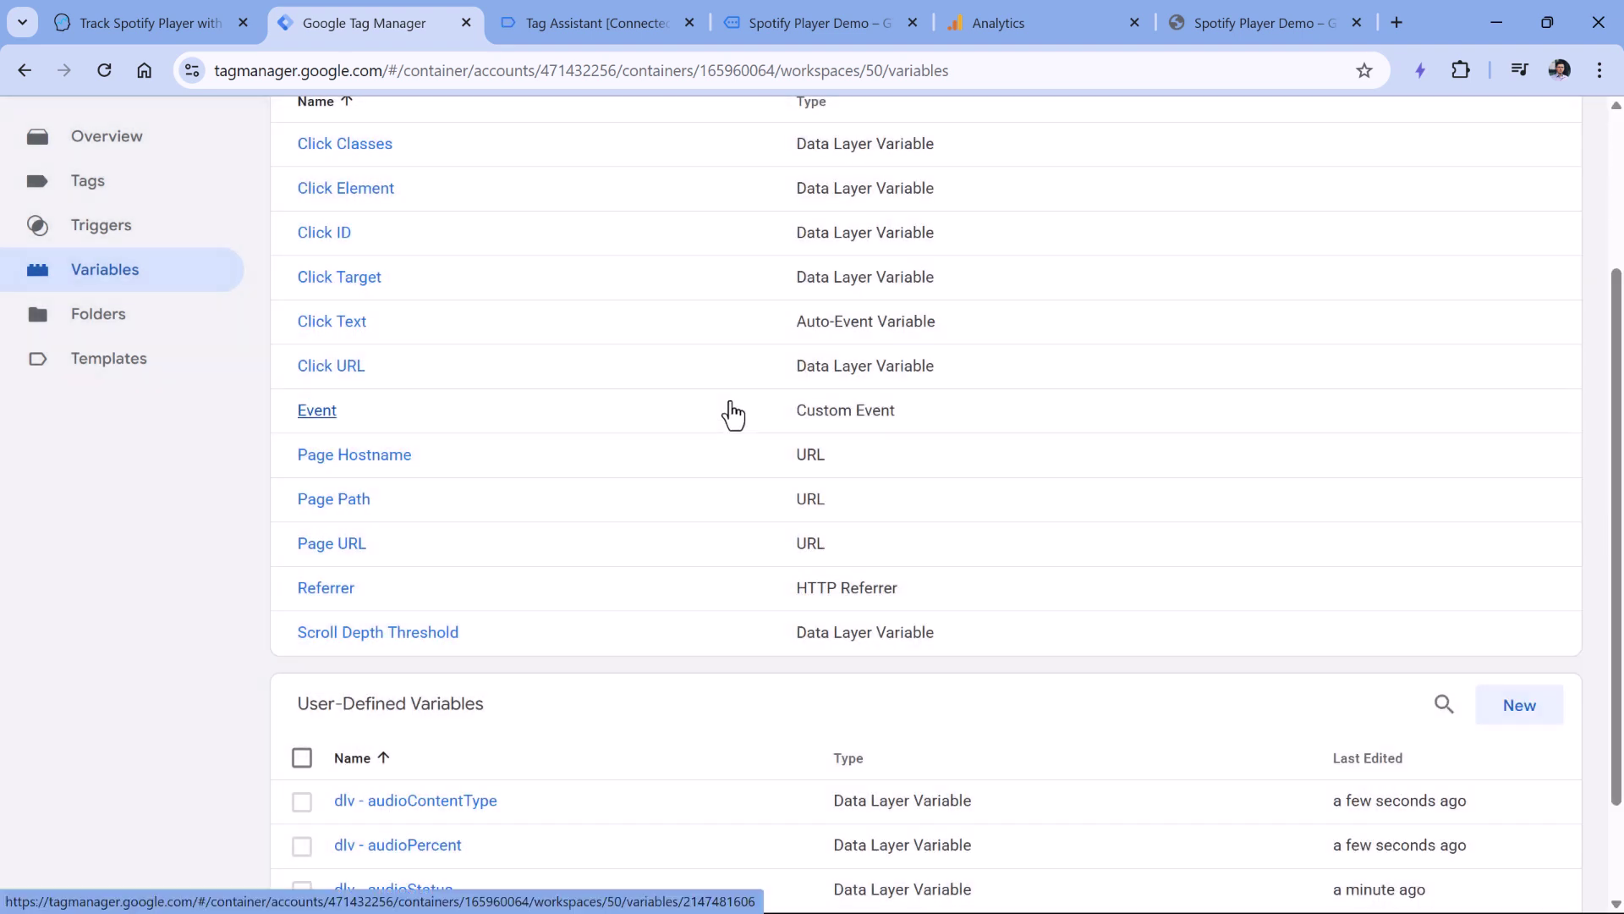
Step: Restart the container's preview mode and switch to the connected Spotify Player Demo page
scroll(732, 414, up, 4)
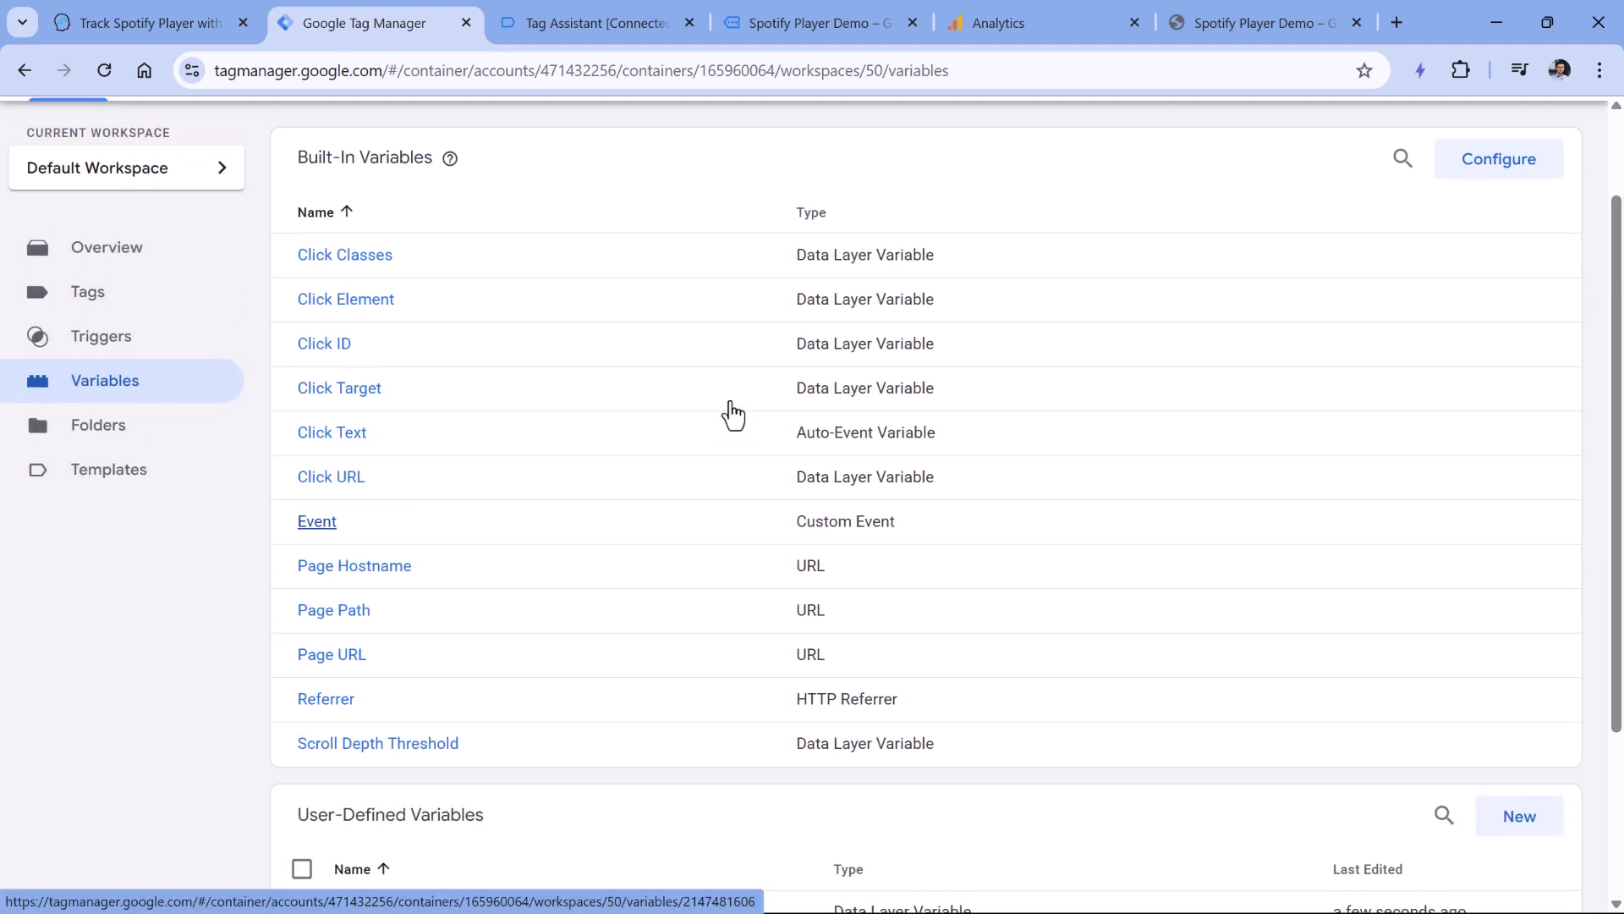
click(1420, 203)
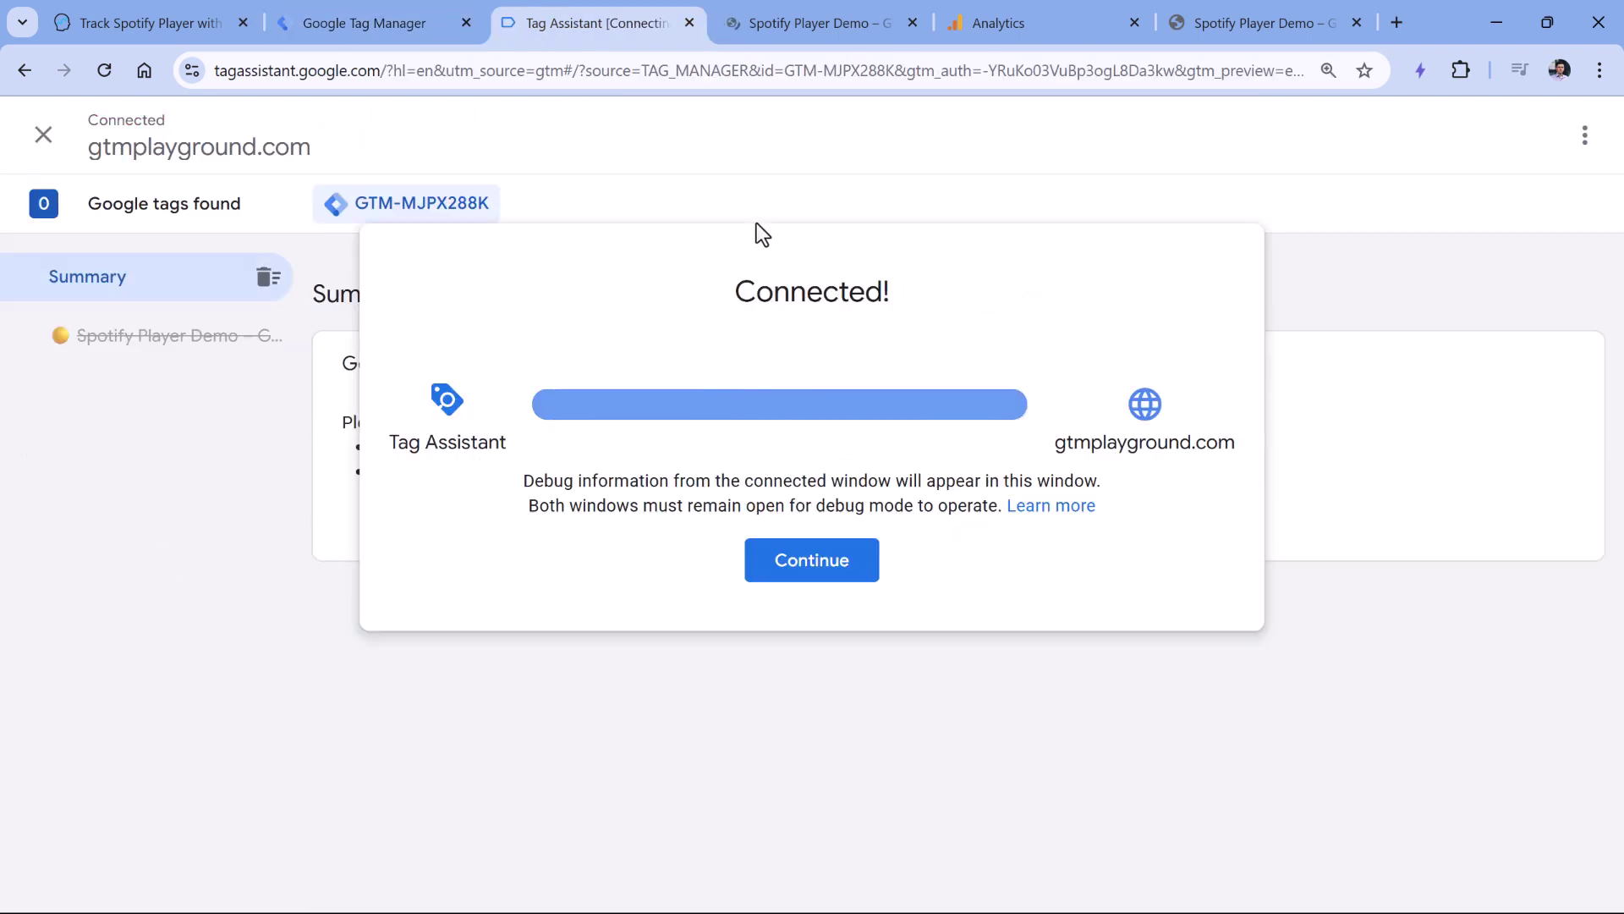
click(841, 572)
click(827, 34)
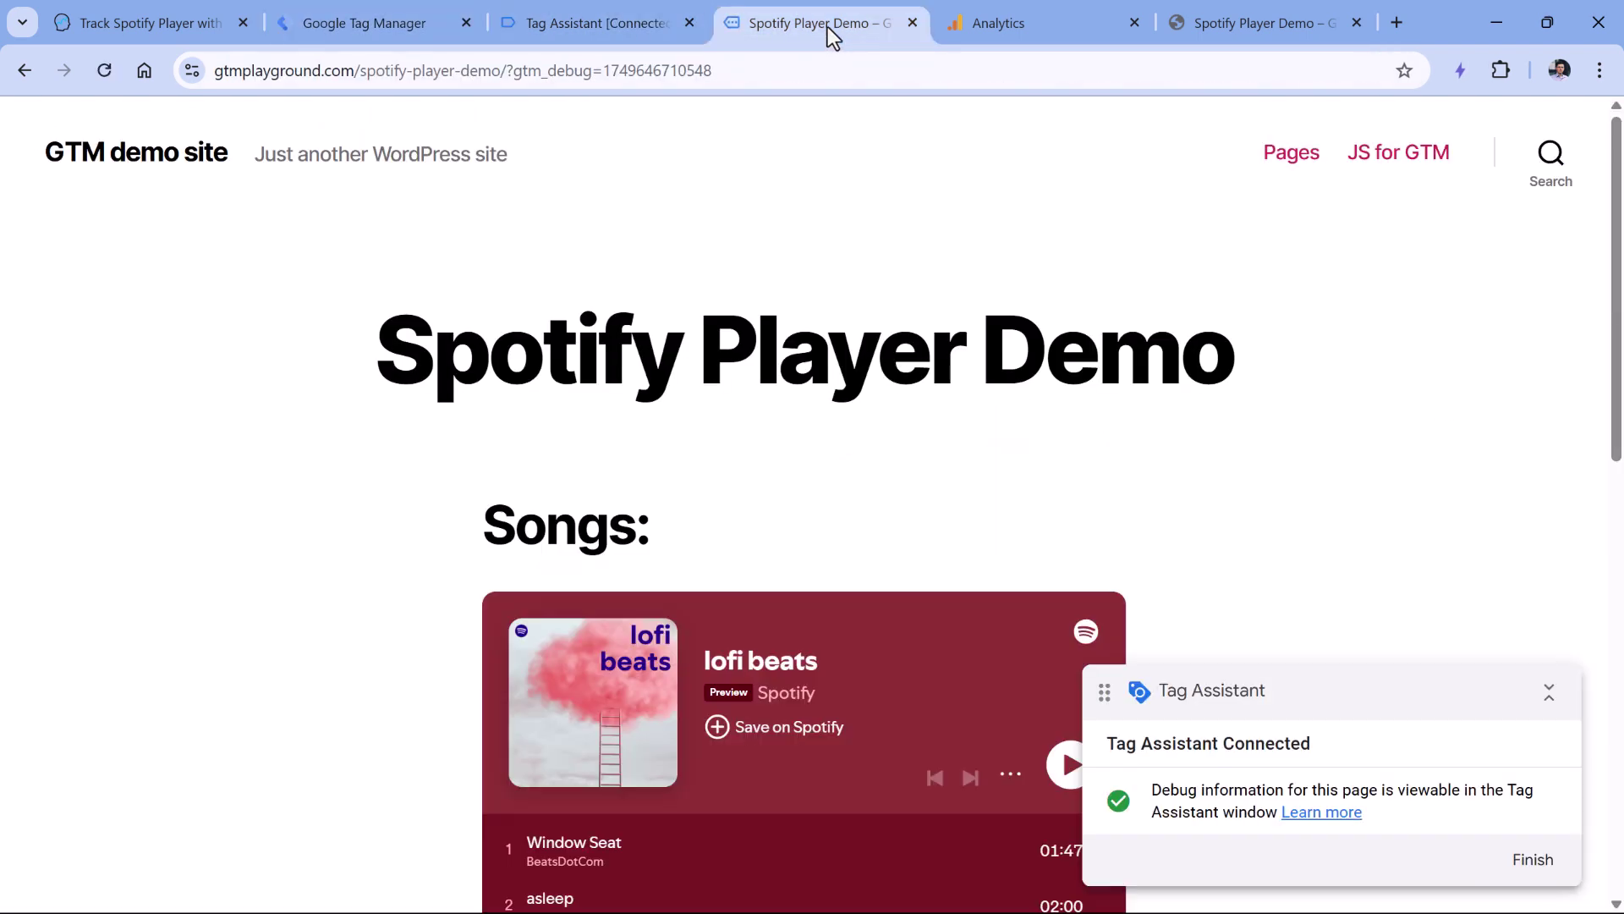
Step: Play and pause the lofi beats playlist and the TED Talks Daily podcast on the demo page
scroll(846, 210, down, 5)
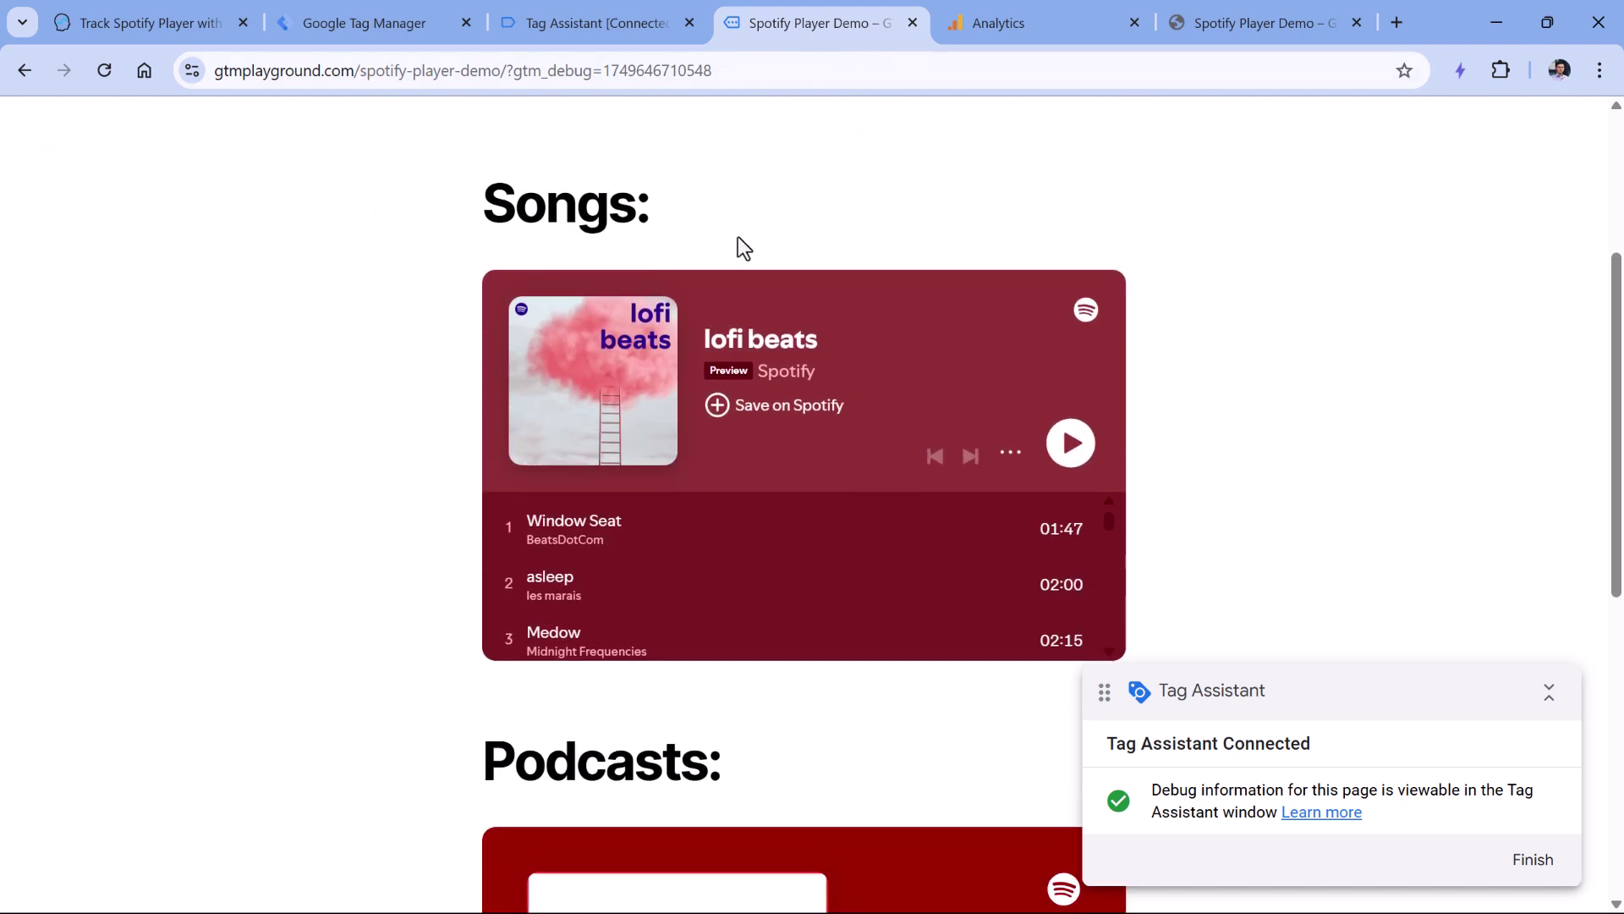
click(1071, 325)
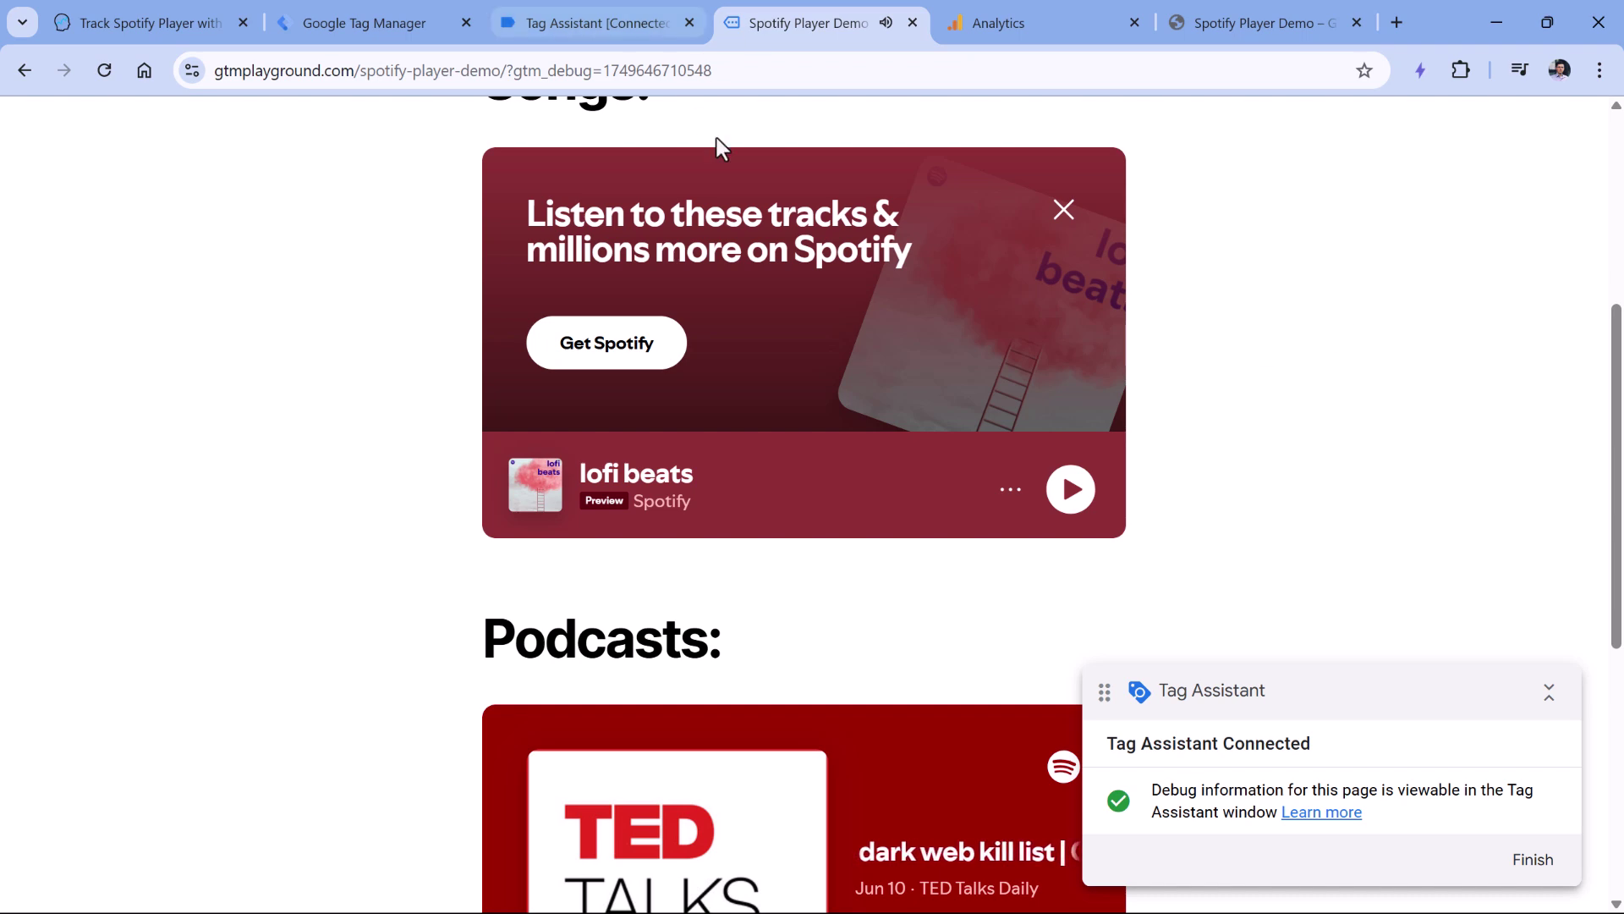
scroll(1246, 426, down, 6)
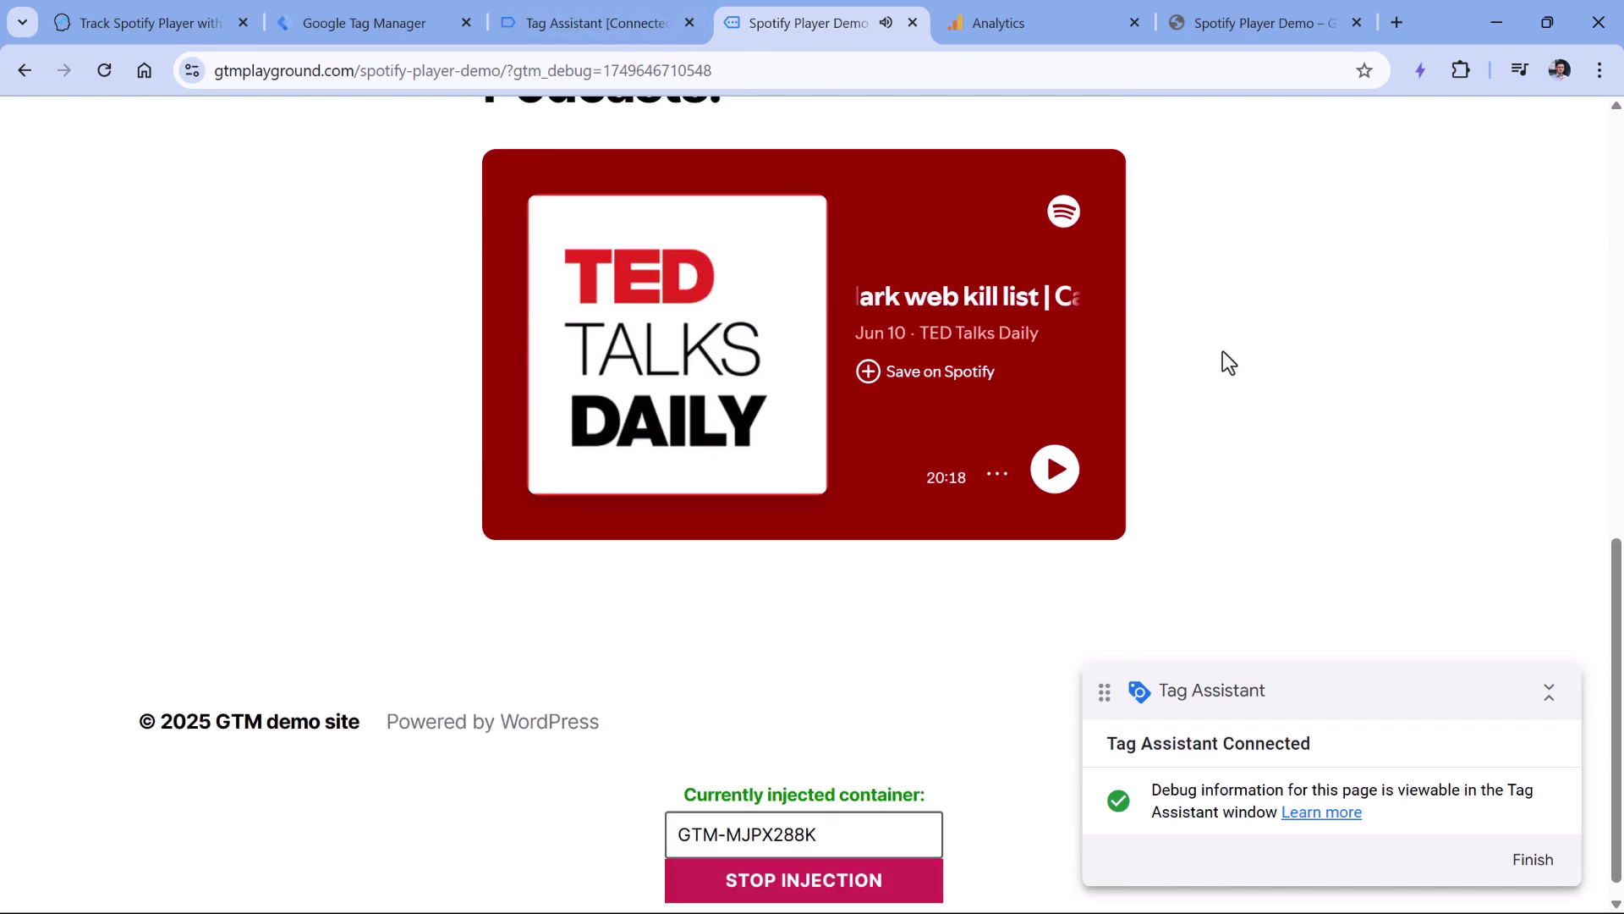
click(1049, 464)
click(1055, 469)
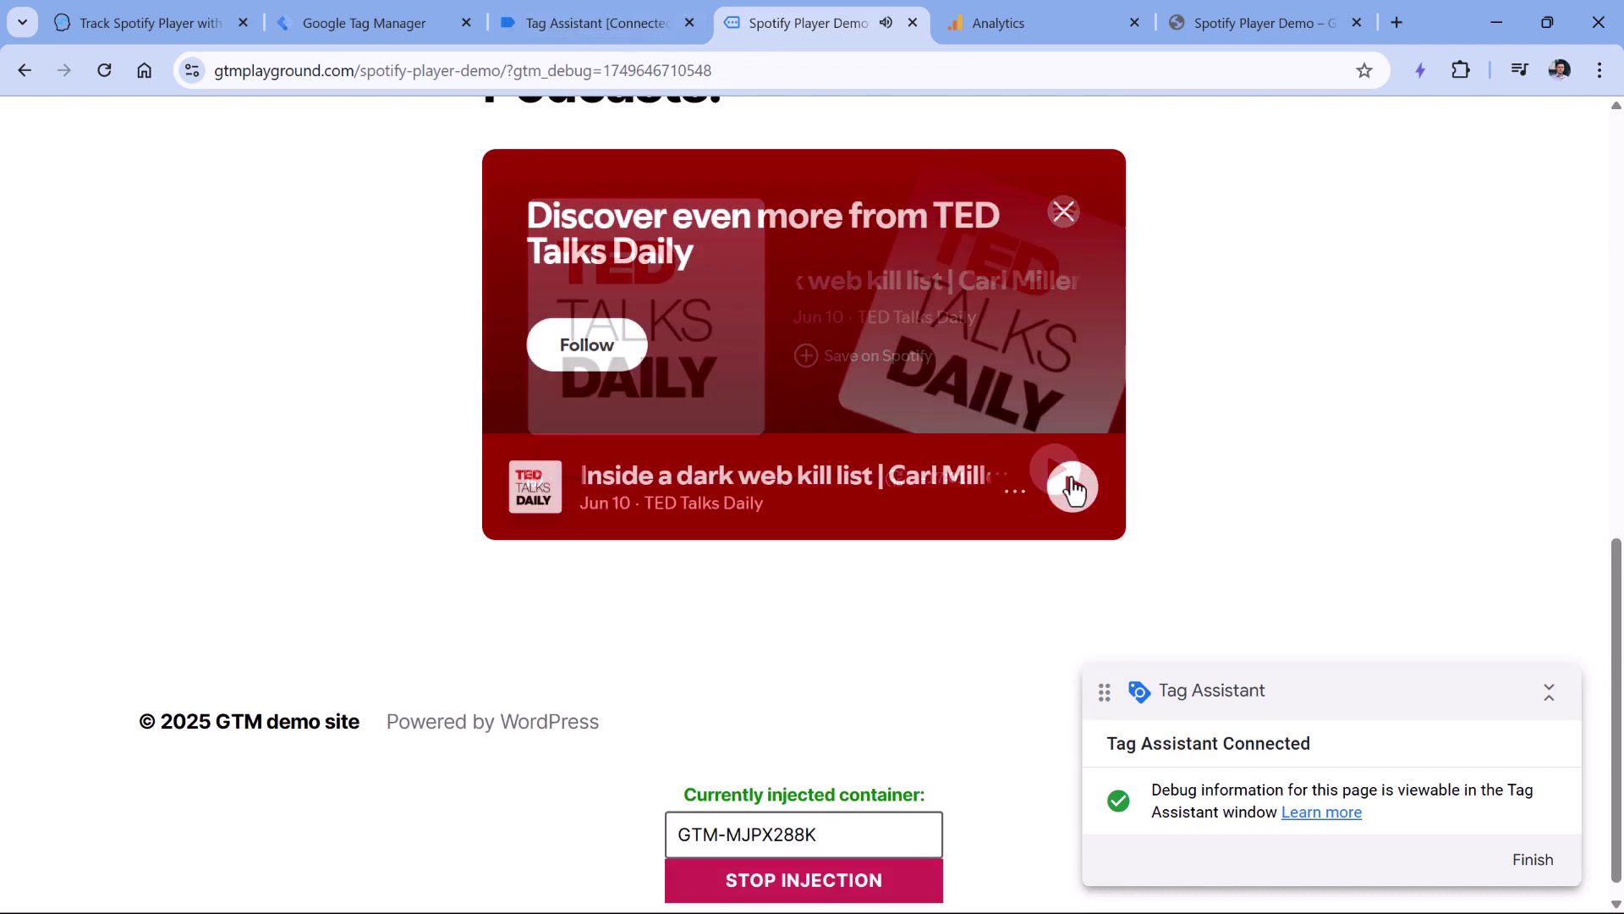
Step: Examine the values of the new dlv variables for the first spotifyEvent in Tag Assistant
click(600, 23)
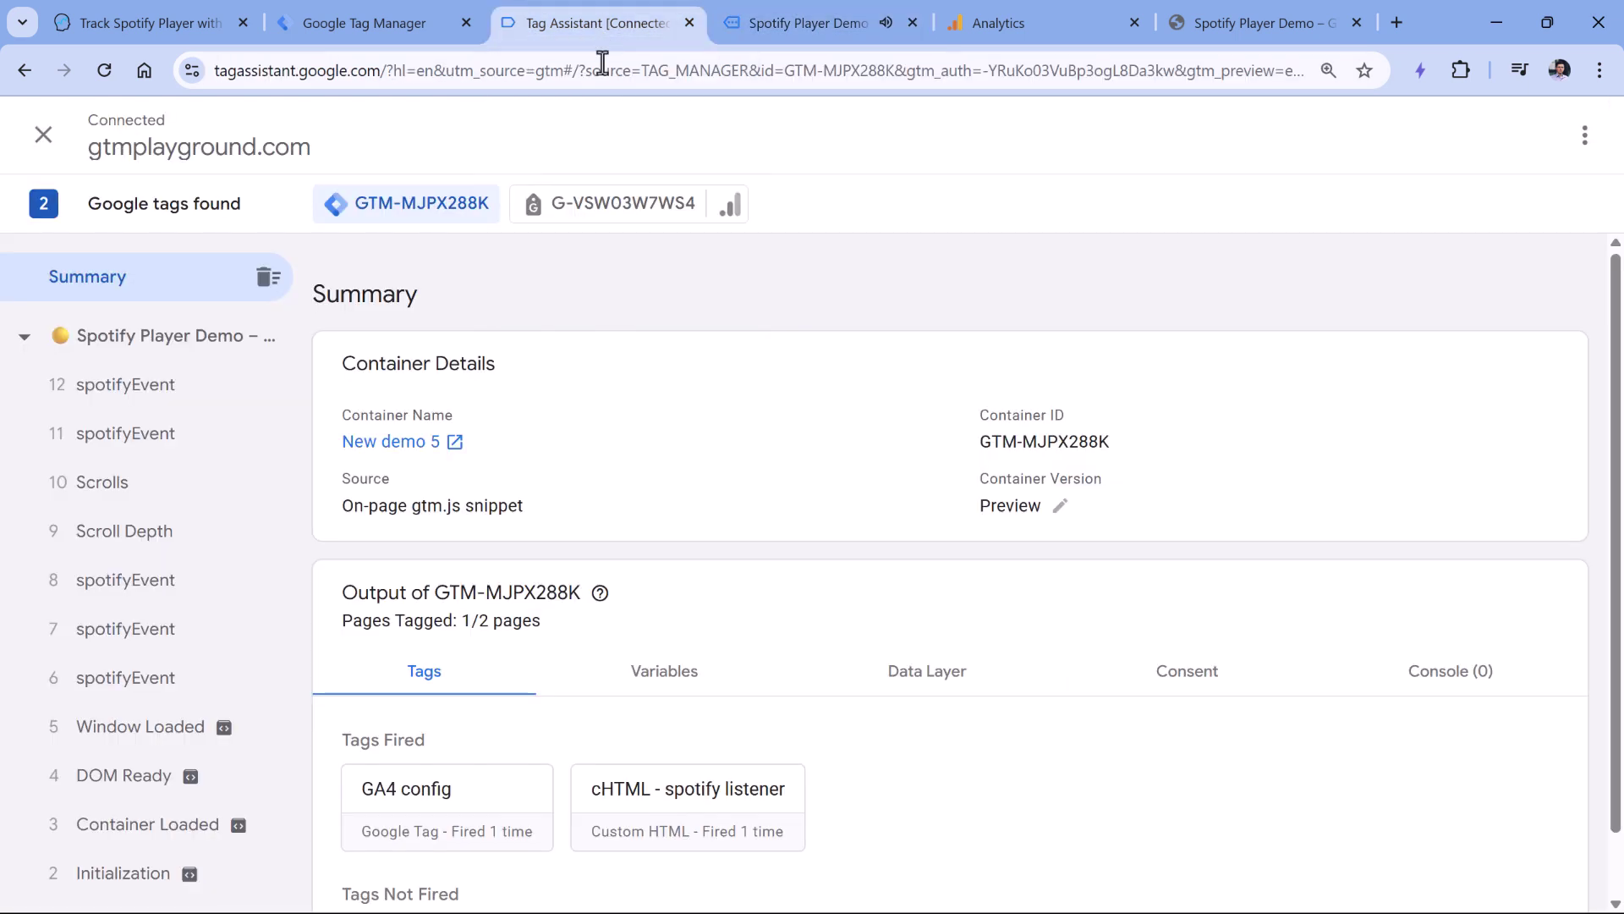
click(169, 699)
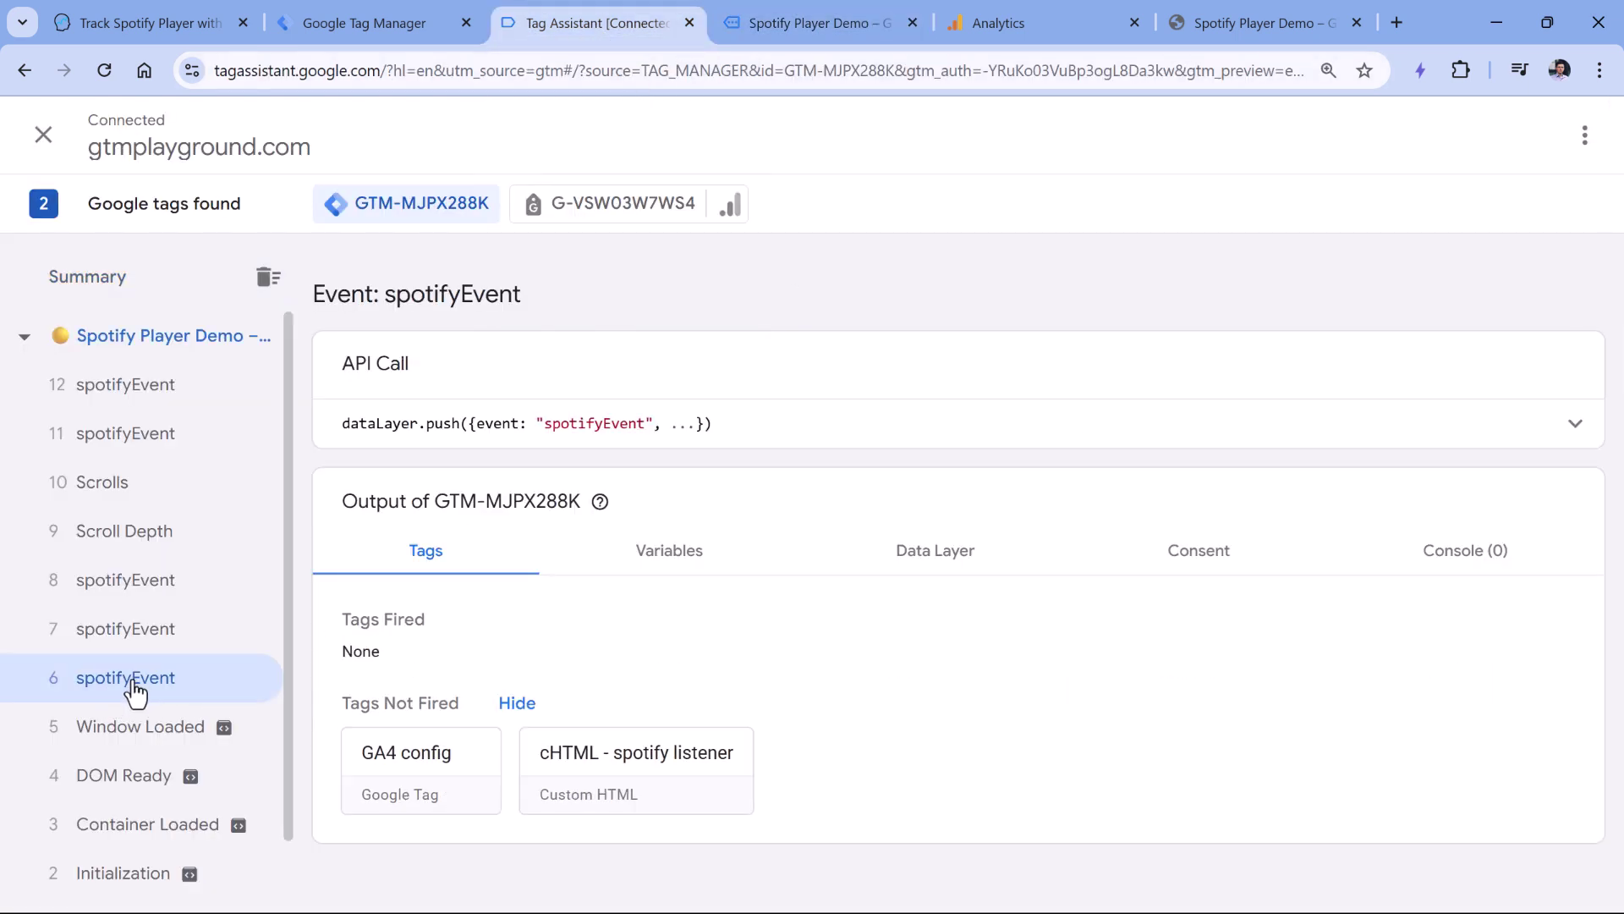
click(688, 552)
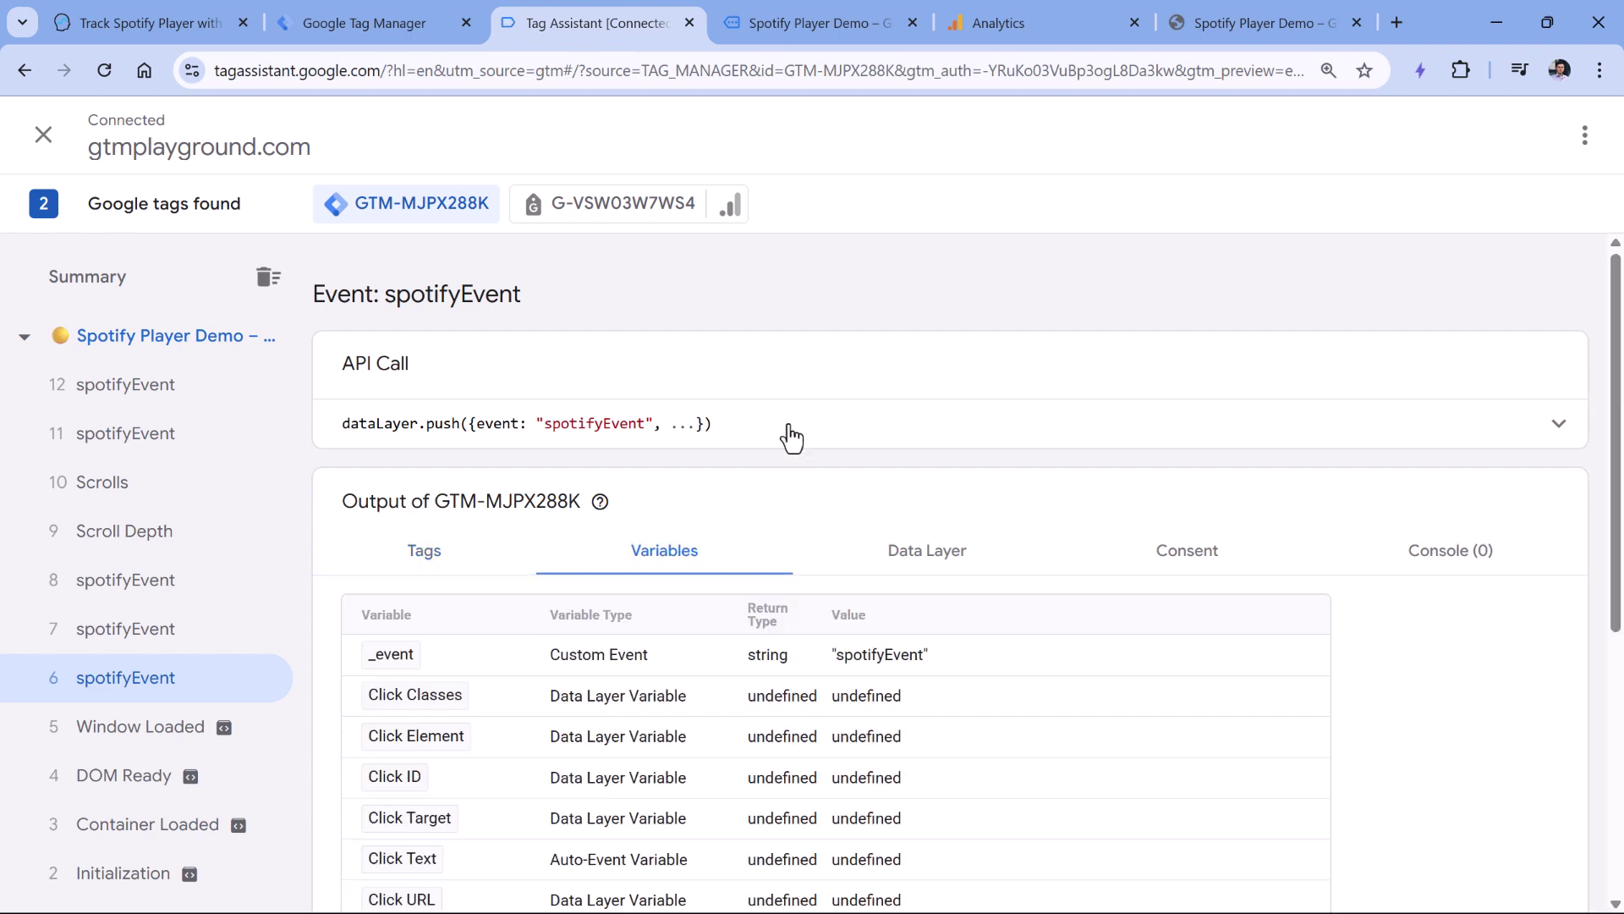
scroll(790, 435, down, 5)
drag(836, 497, 905, 624)
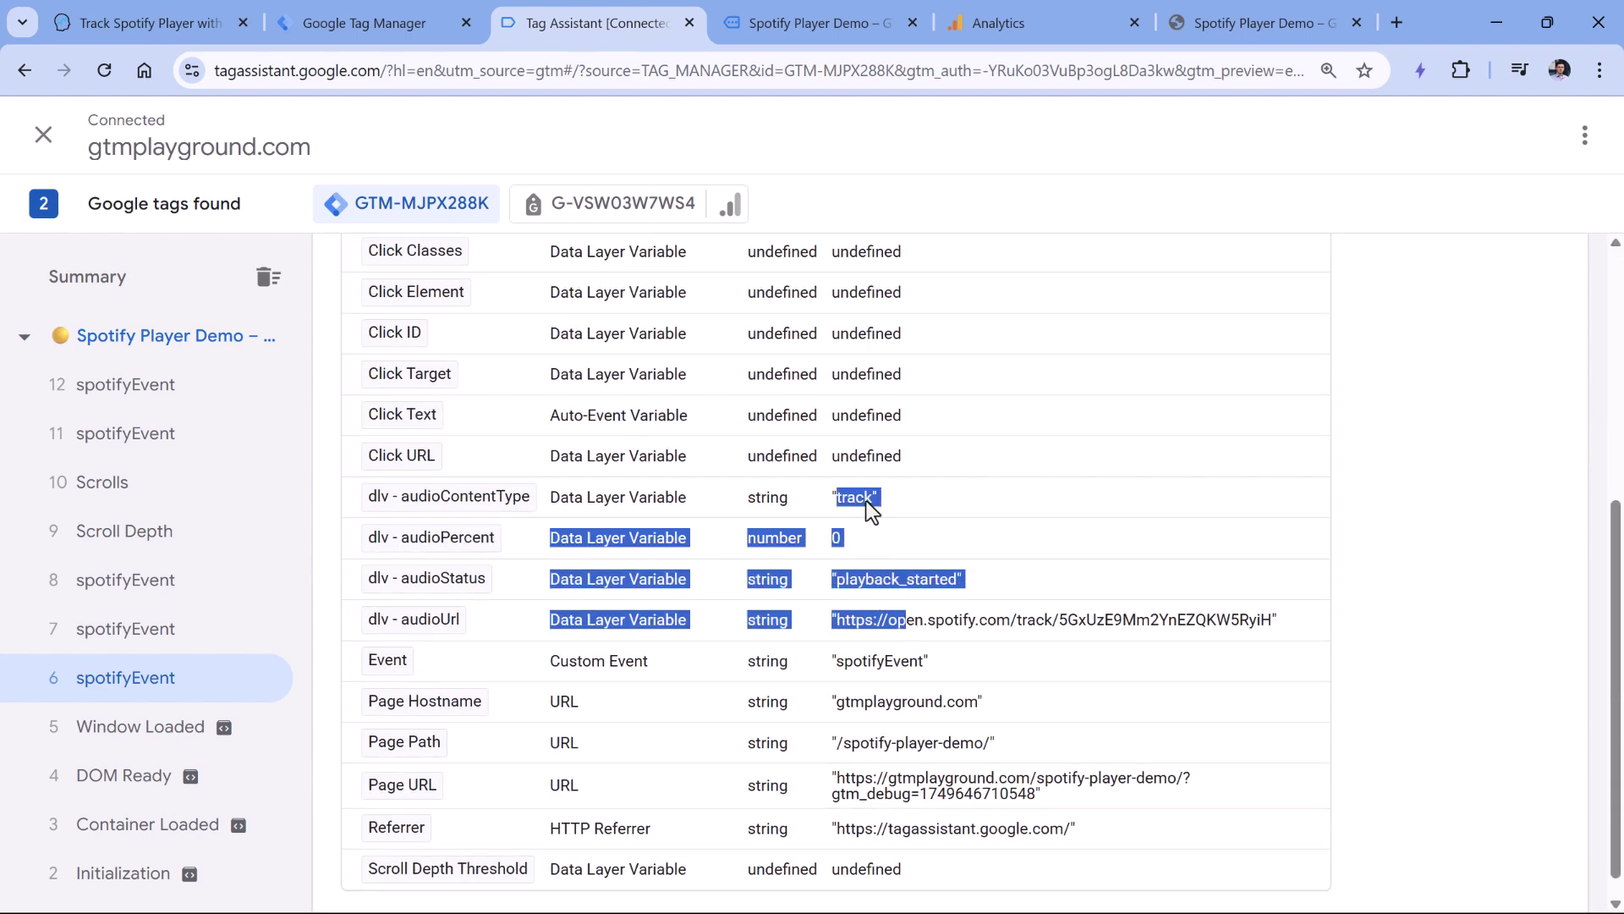
click(853, 547)
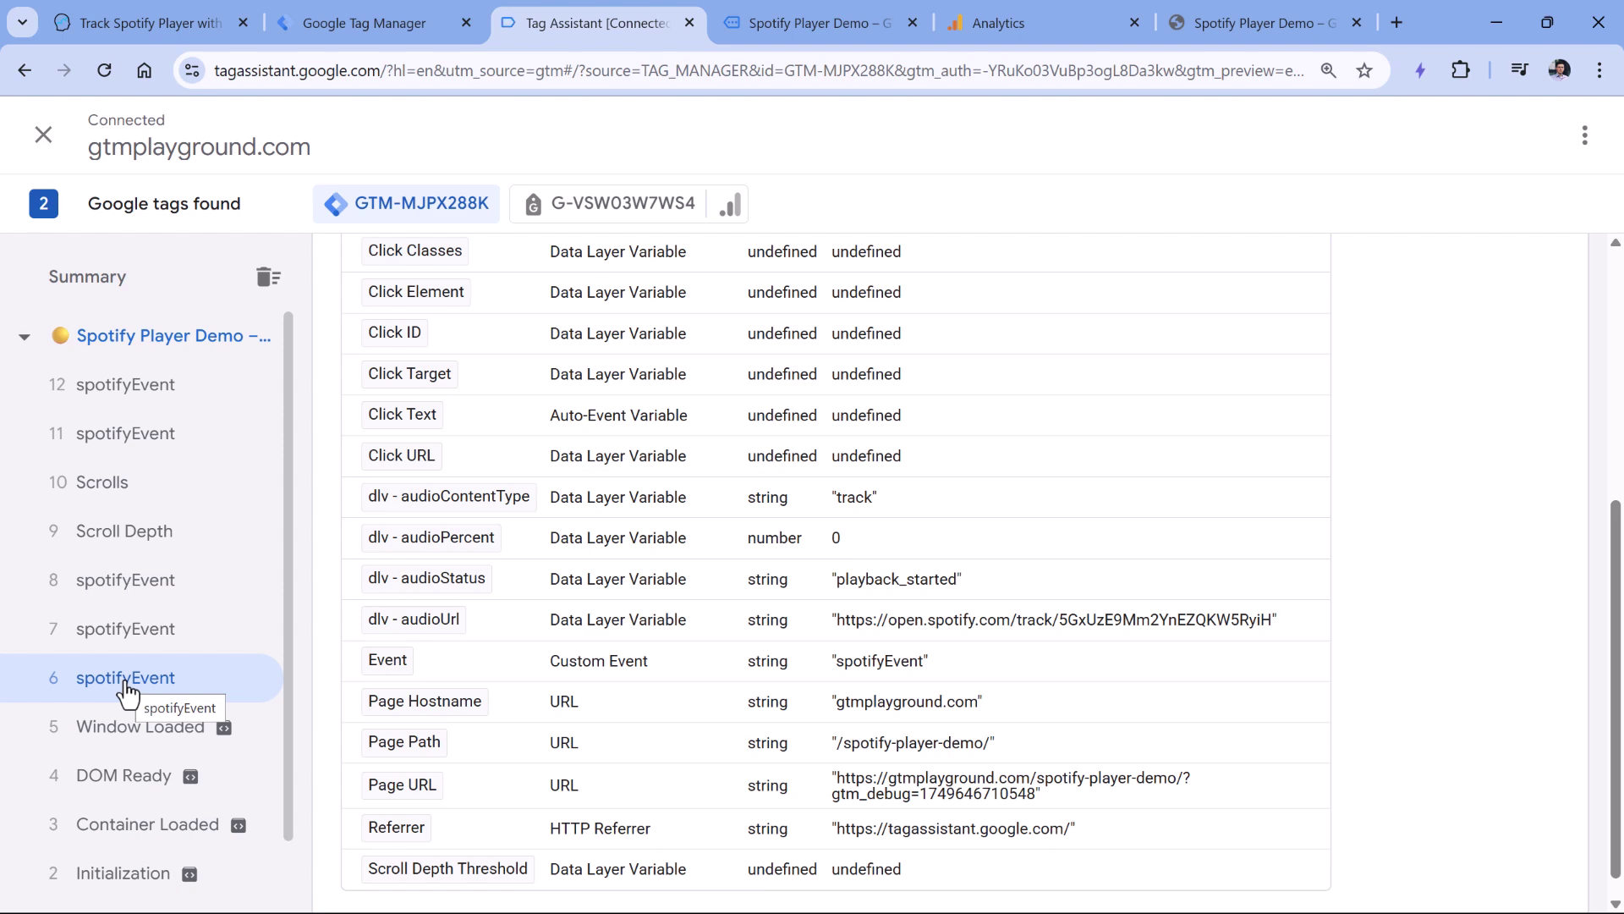
Step: Start a new trigger of type Custom Event in Google Tag Manager
click(377, 24)
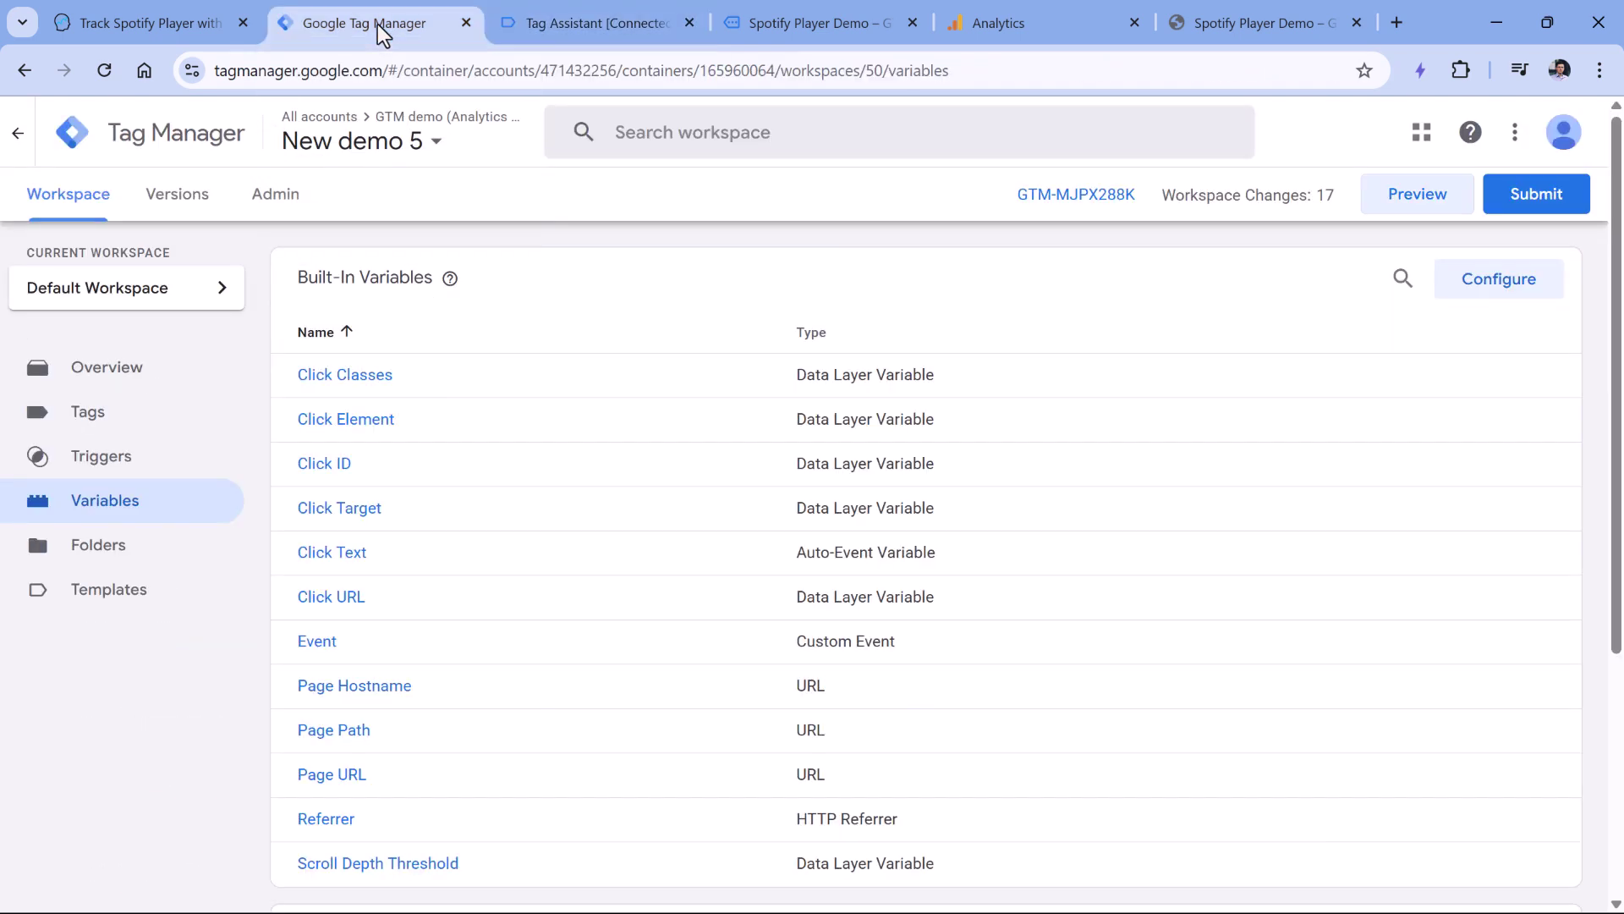
click(100, 461)
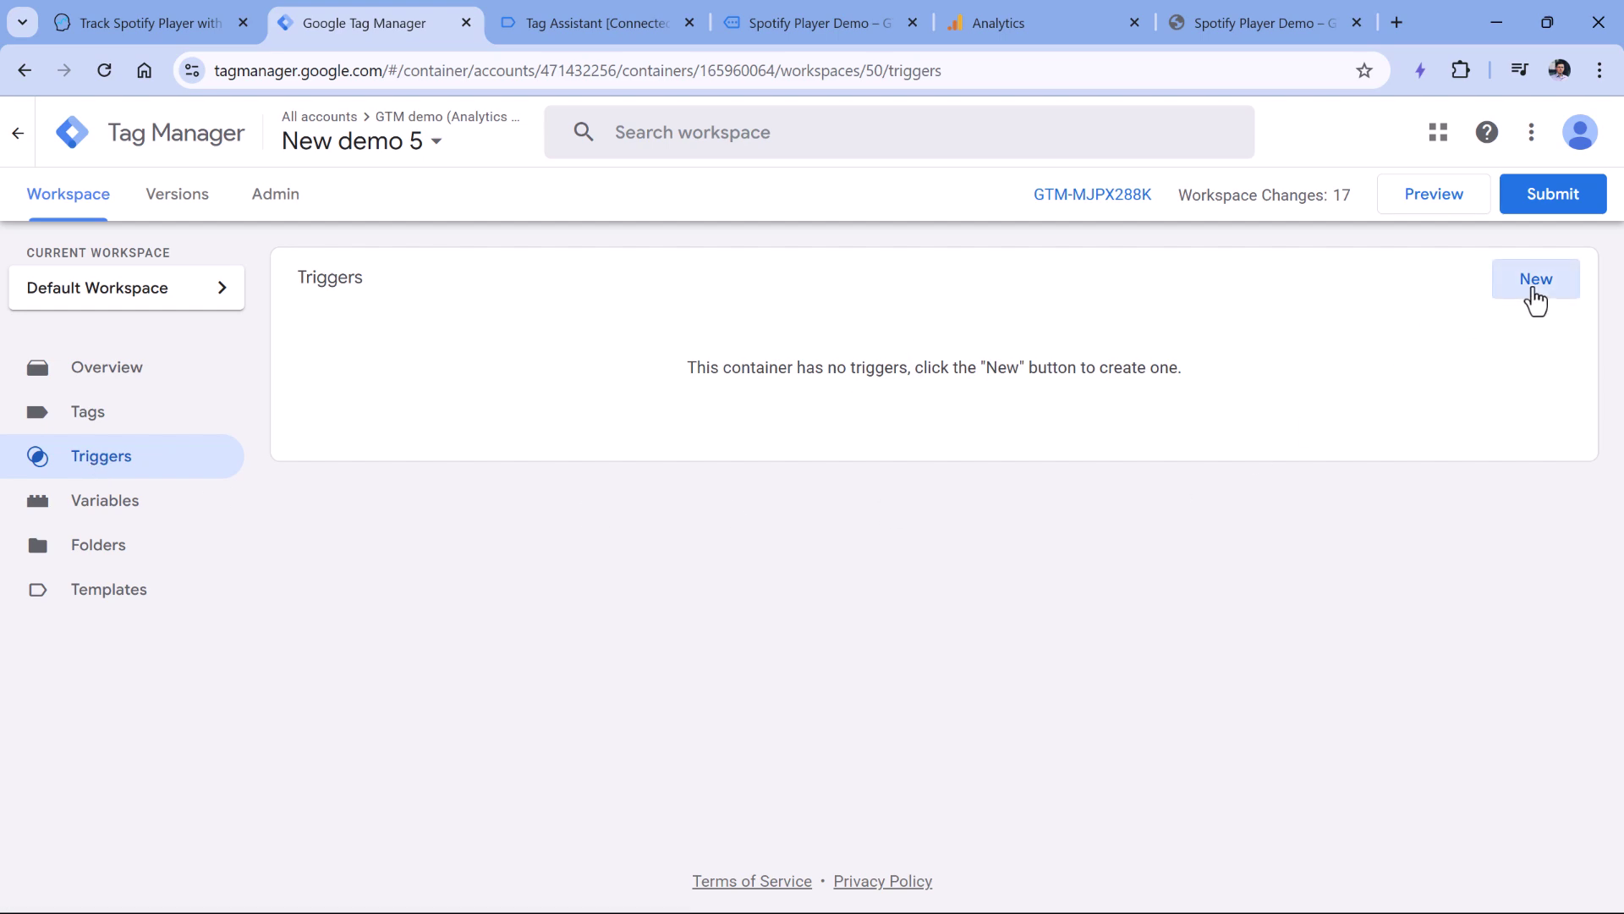
click(1532, 284)
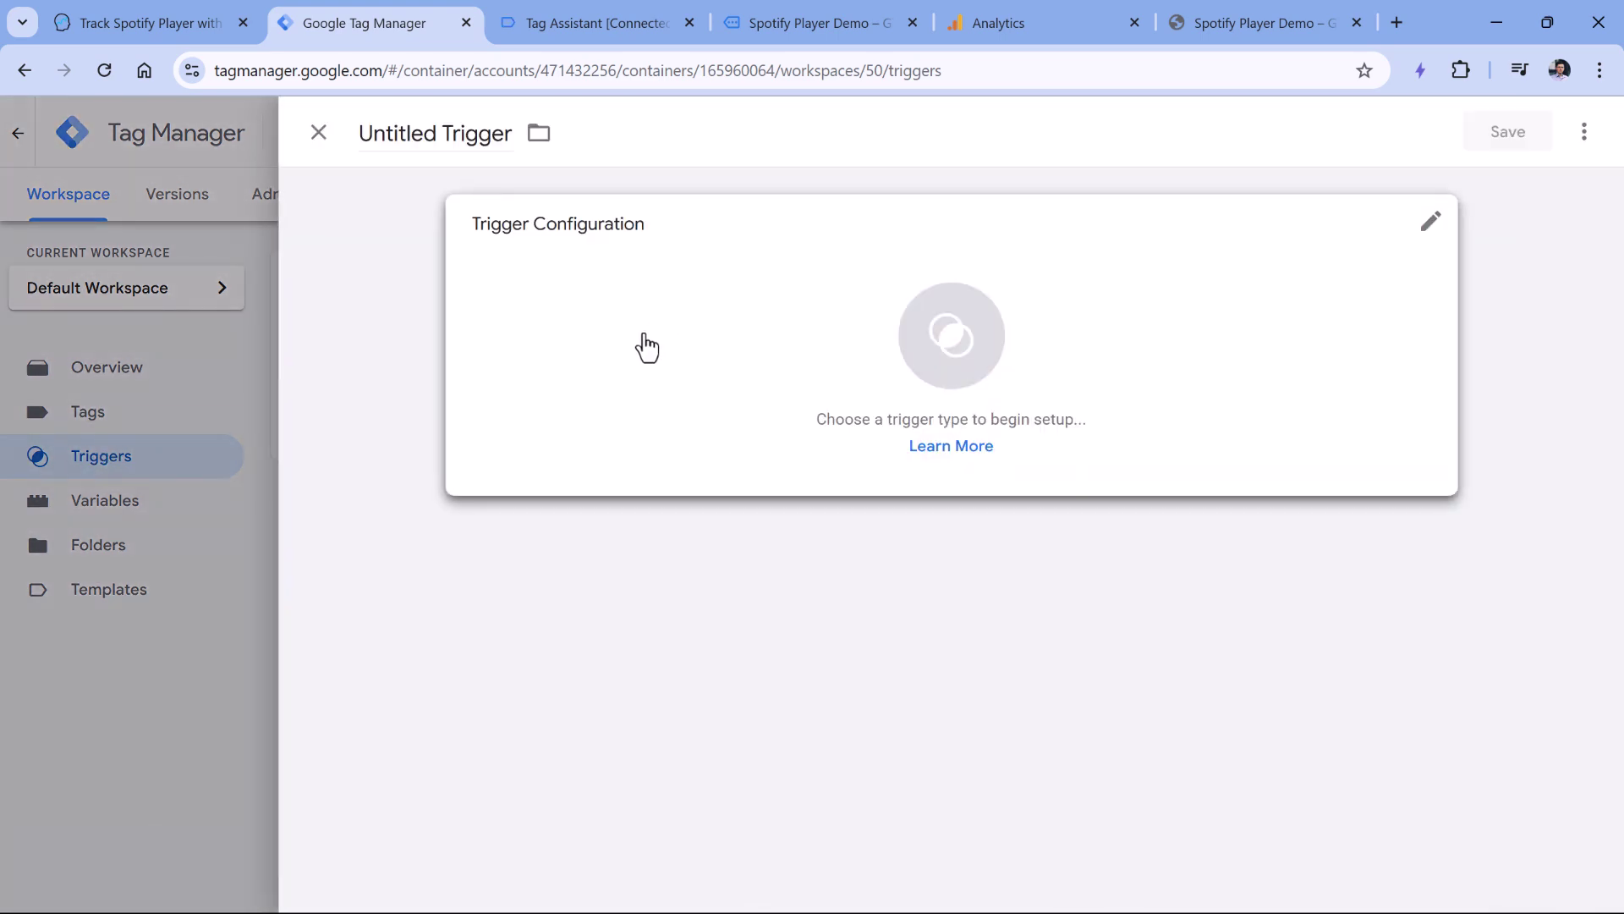
click(647, 346)
scroll(1171, 413, down, 5)
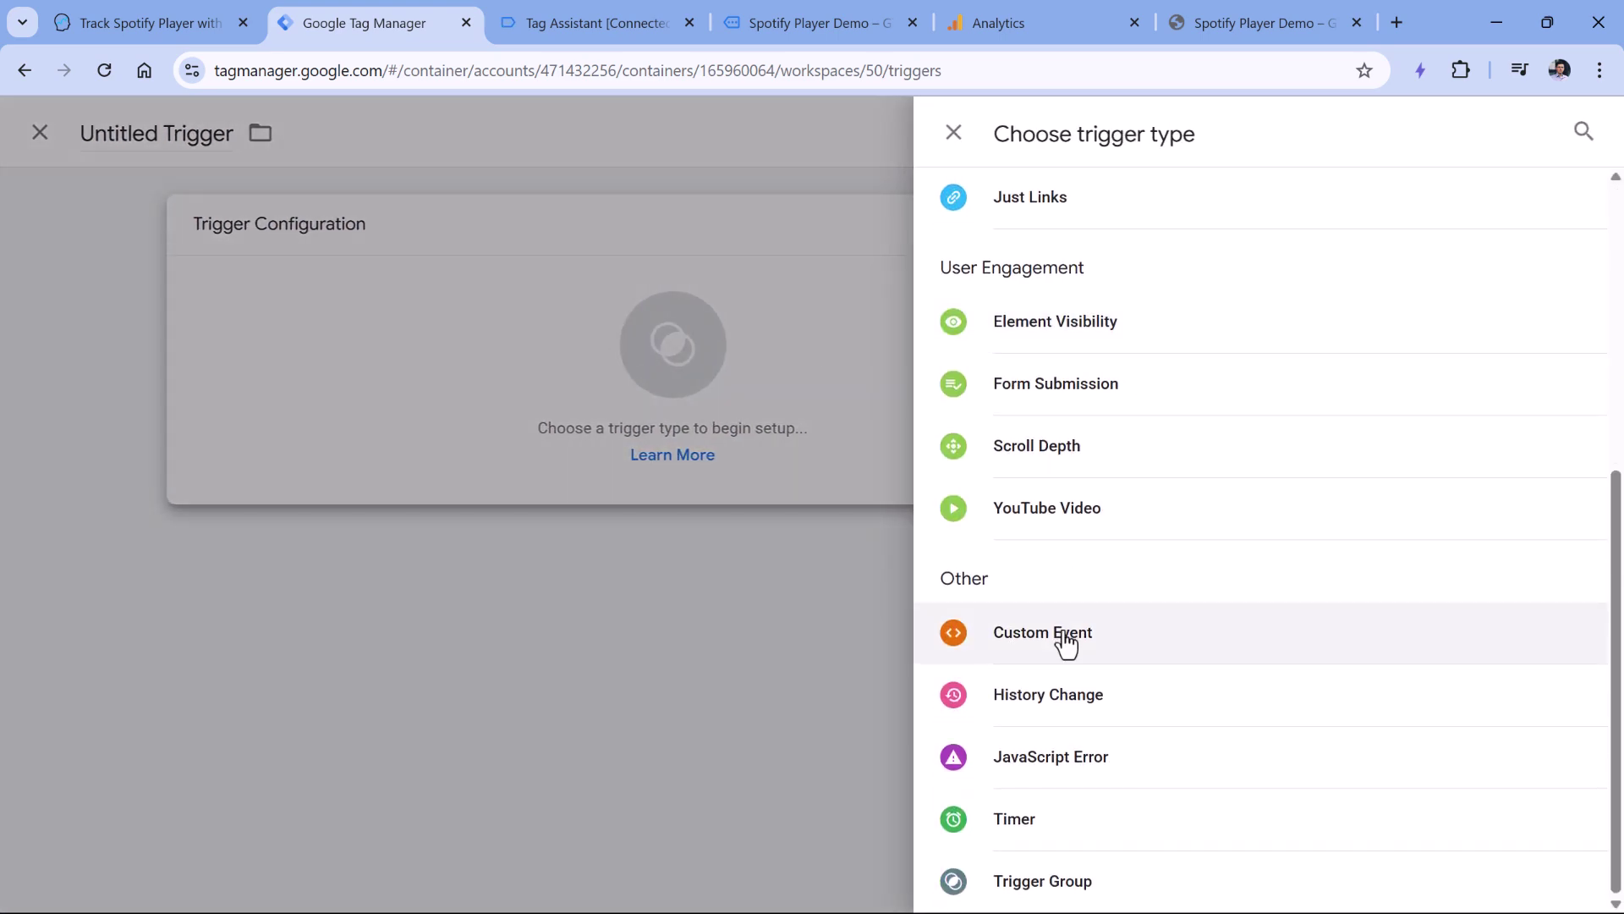
click(1066, 643)
click(624, 446)
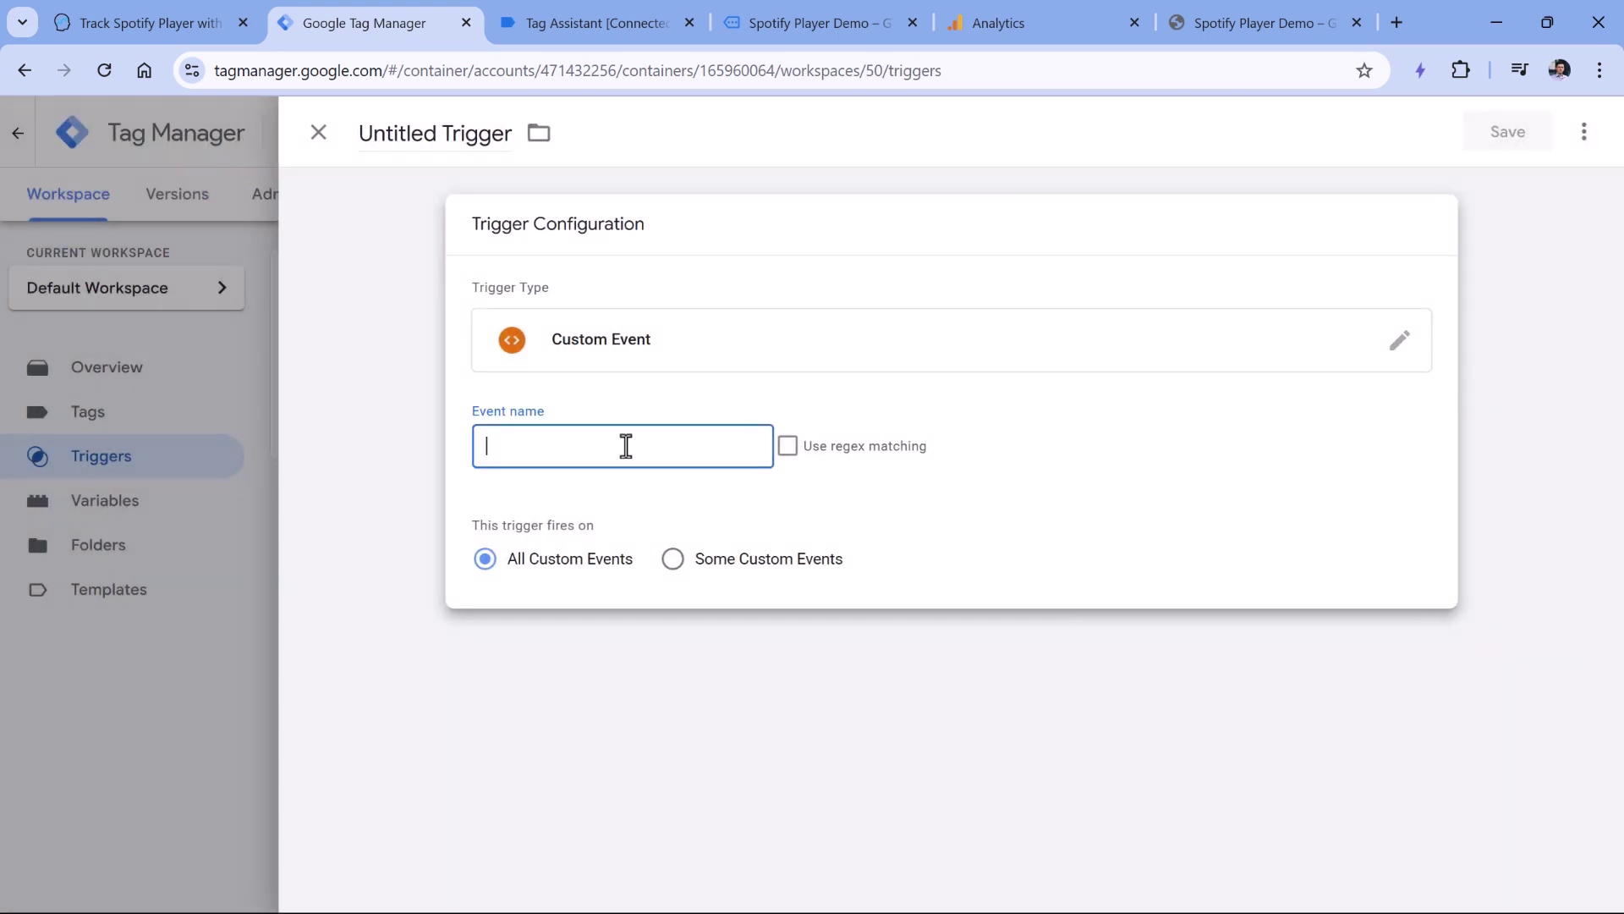
Step: Copy the event name spotifyEvent from the first spotifyEvent's API call in Tag Assistant
click(606, 33)
click(132, 689)
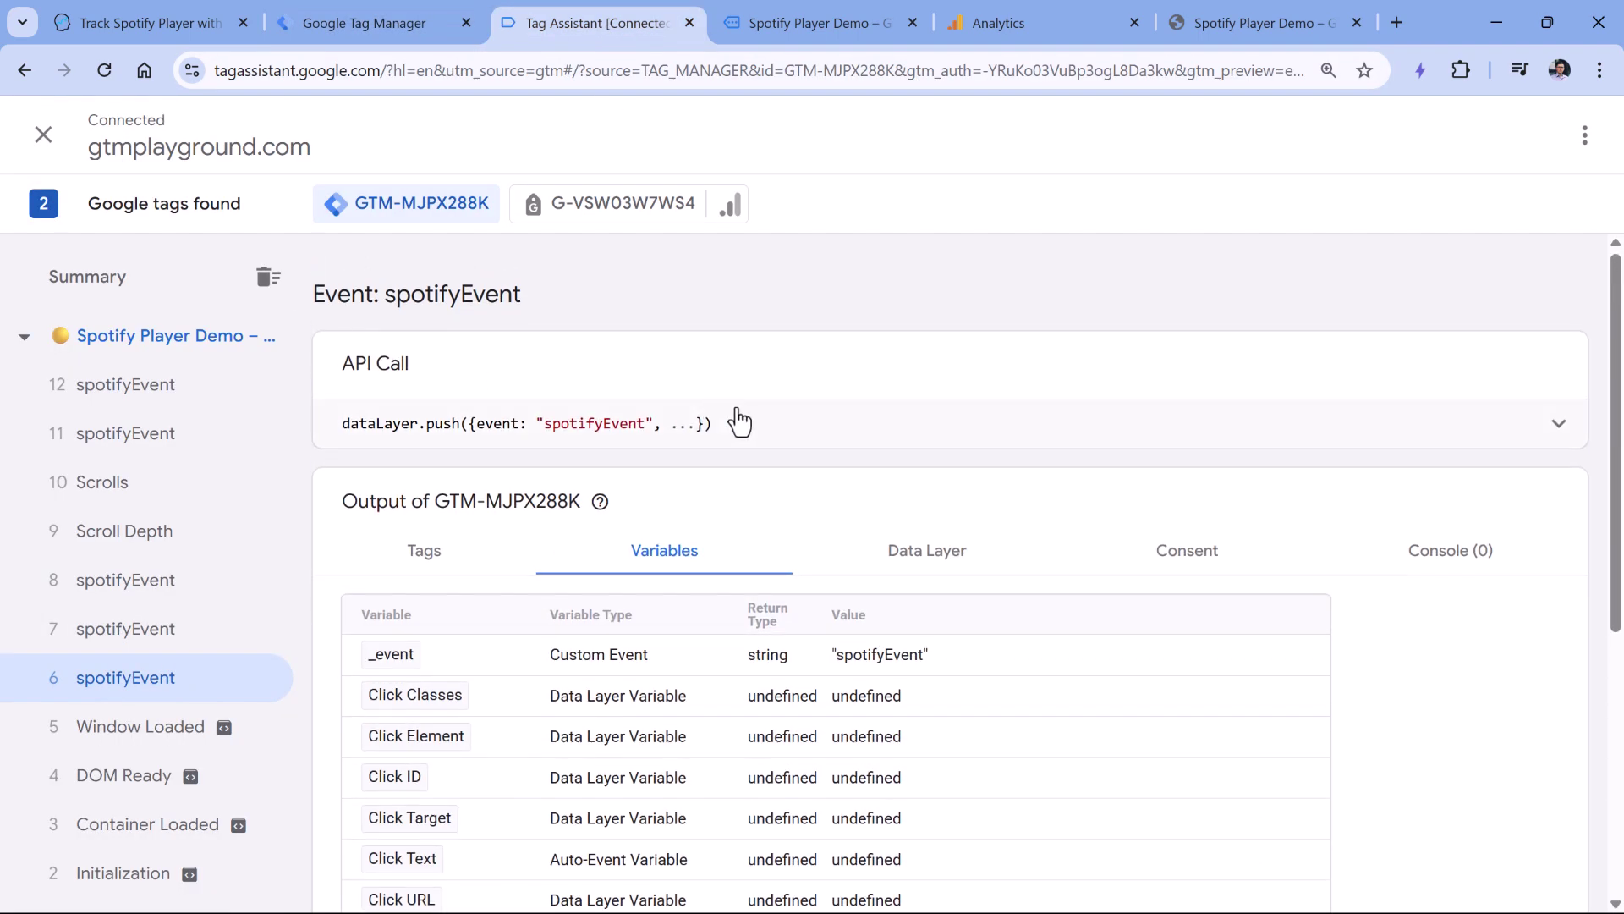
click(738, 420)
double_click(473, 445)
right_click(467, 451)
click(507, 469)
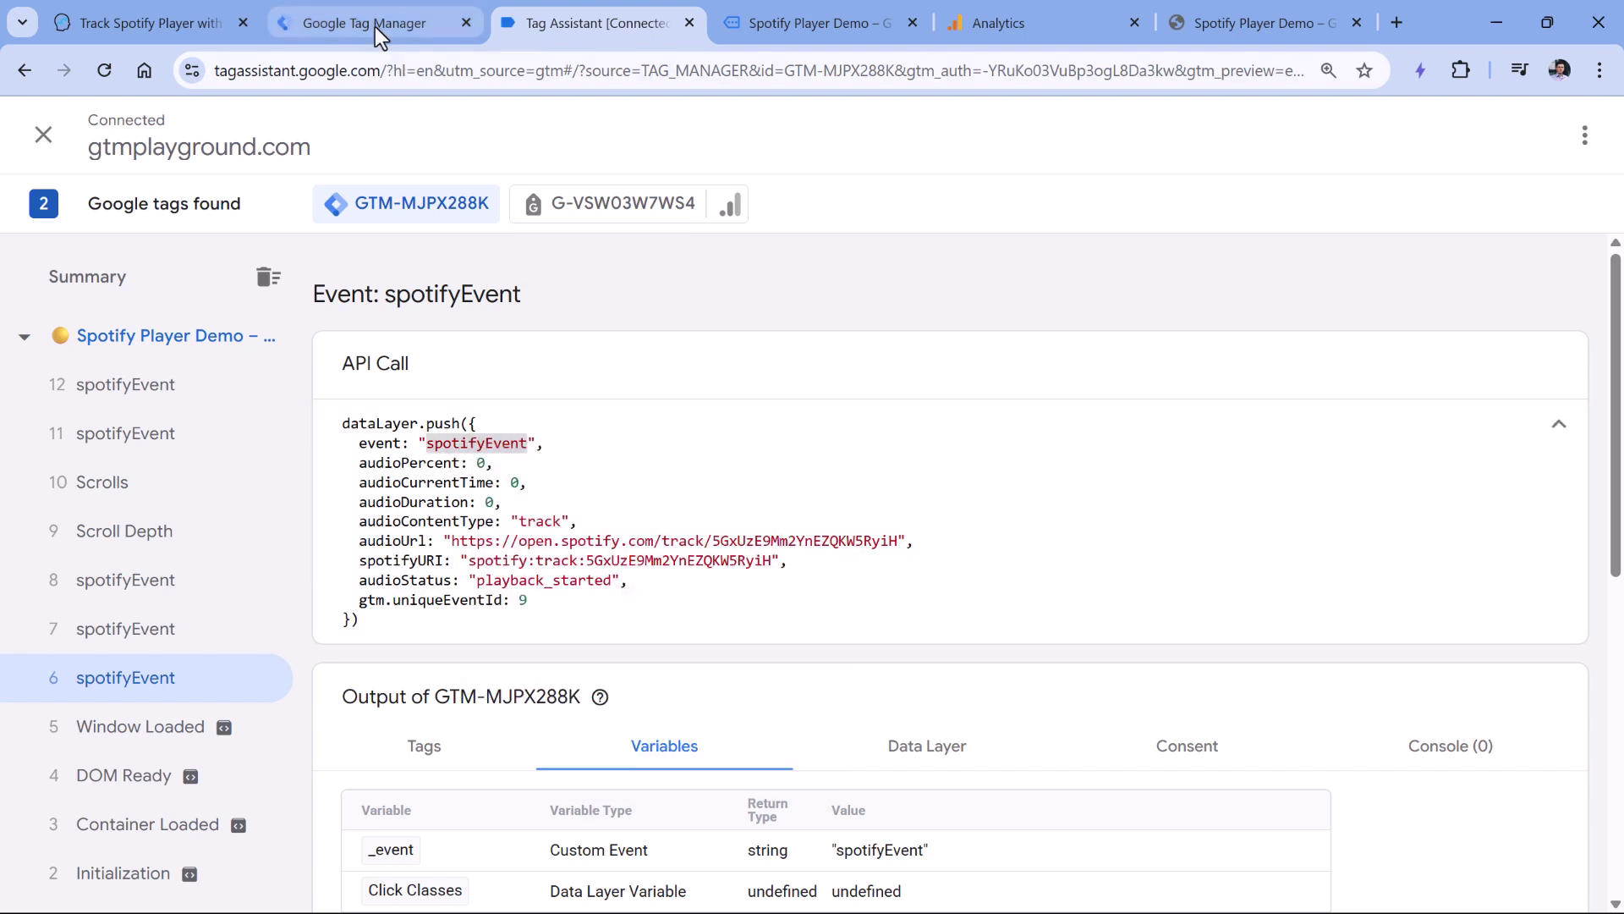
Step: Enter spotifyEvent as the Custom Event trigger's event name in Google Tag Manager and open the trigger's title for editing
click(373, 28)
key(ctrl+v)
click(410, 128)
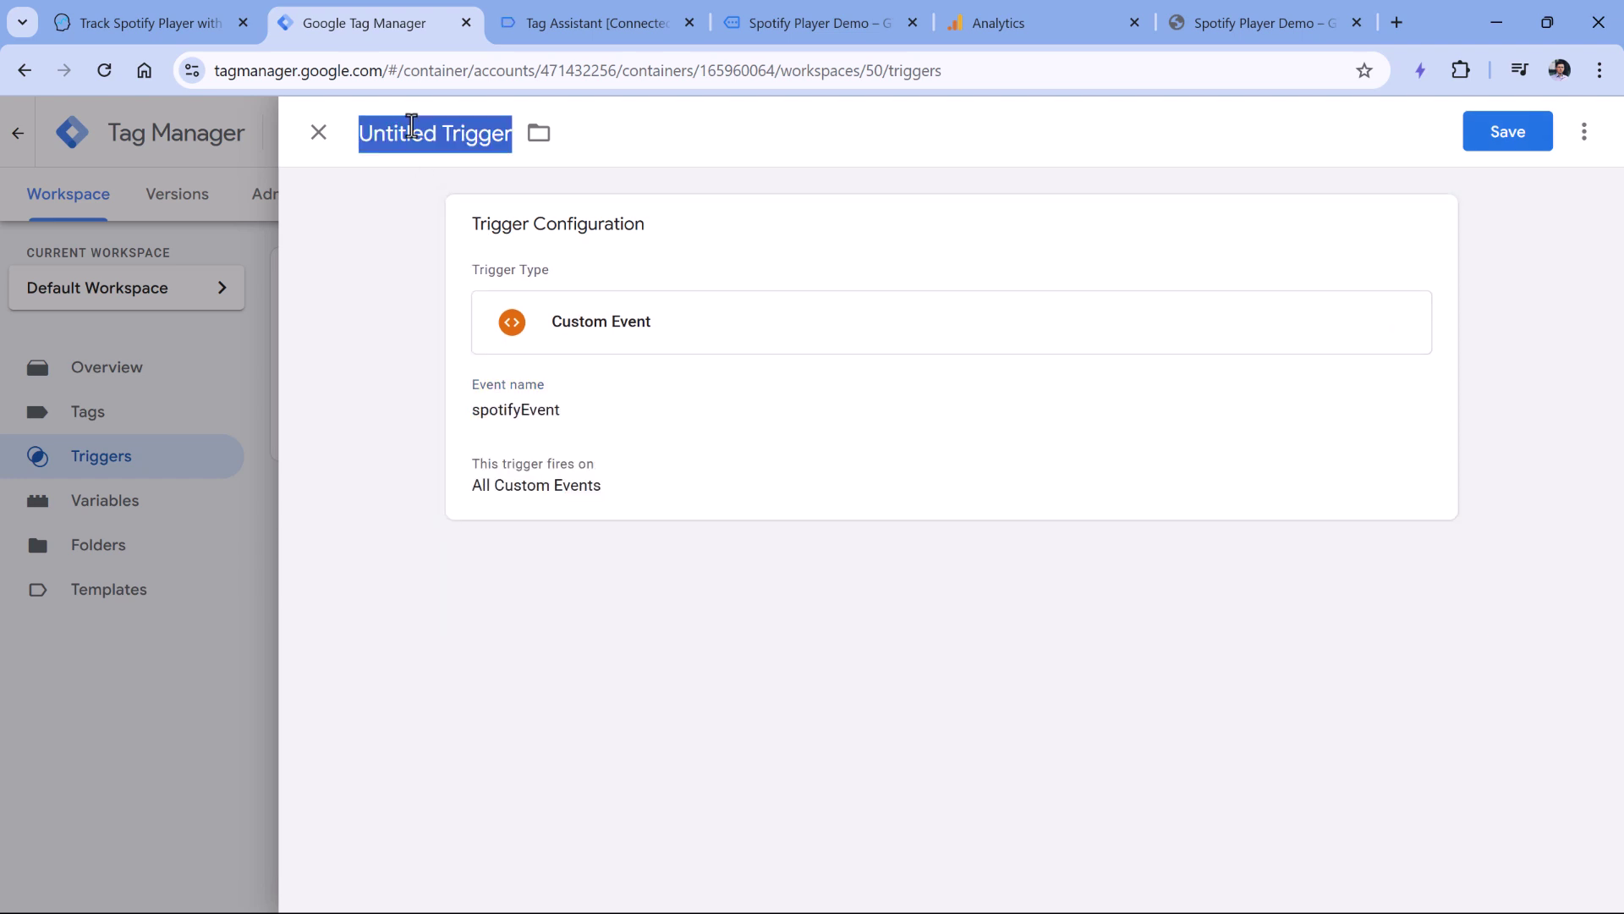
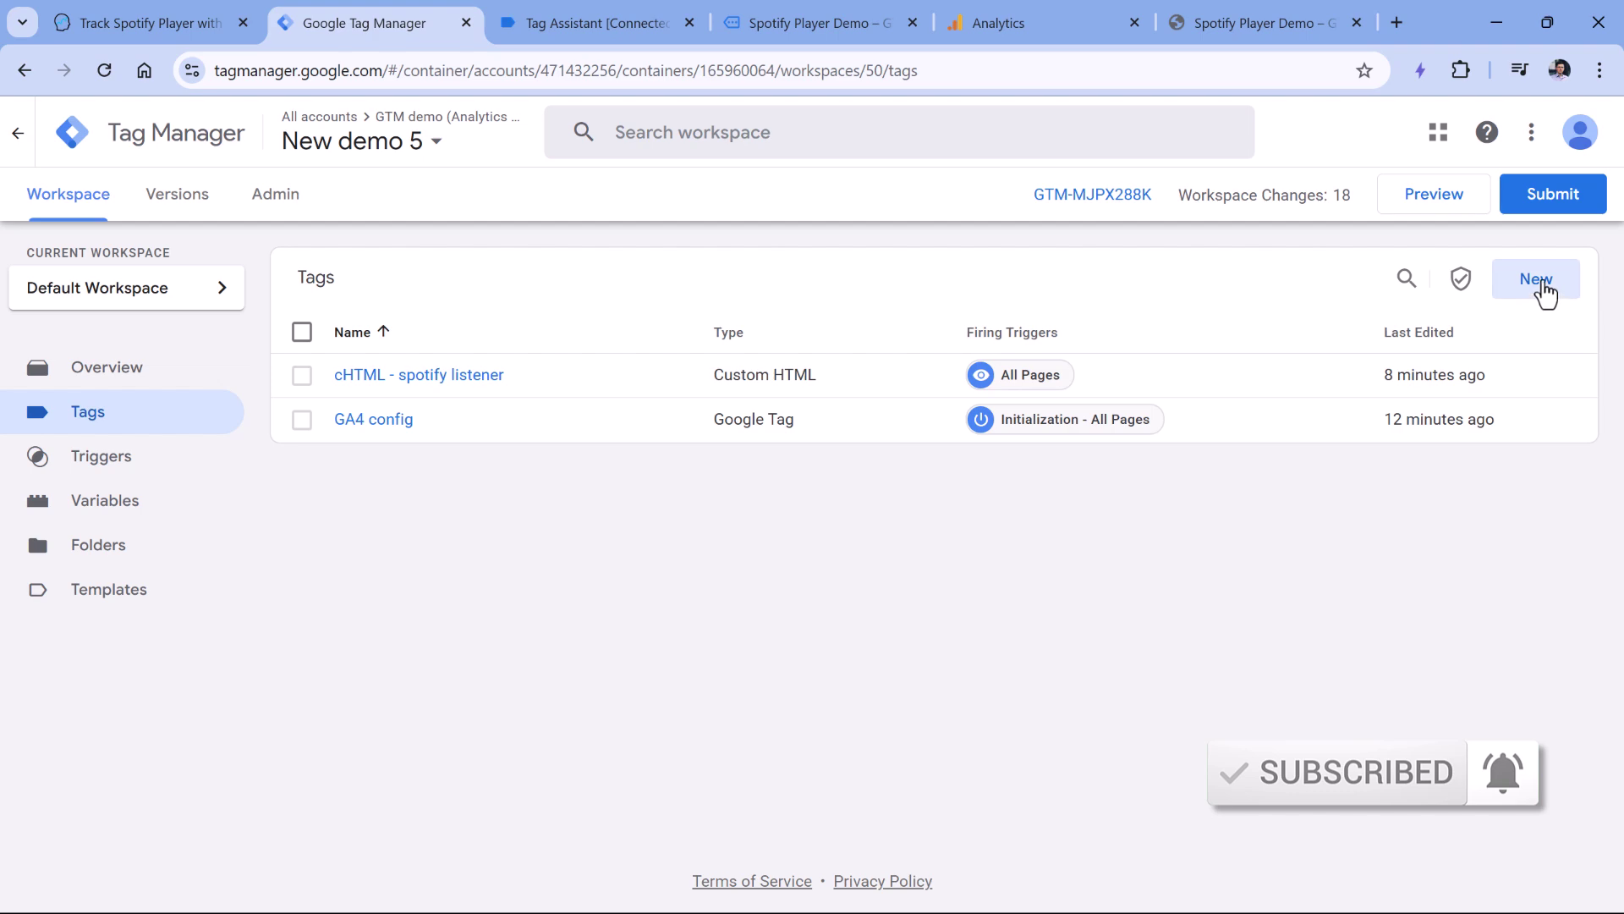
Step: Create a Google Analytics: GA4 Event tag with the Measurement ID G-VSW03W7WS4
click(1557, 291)
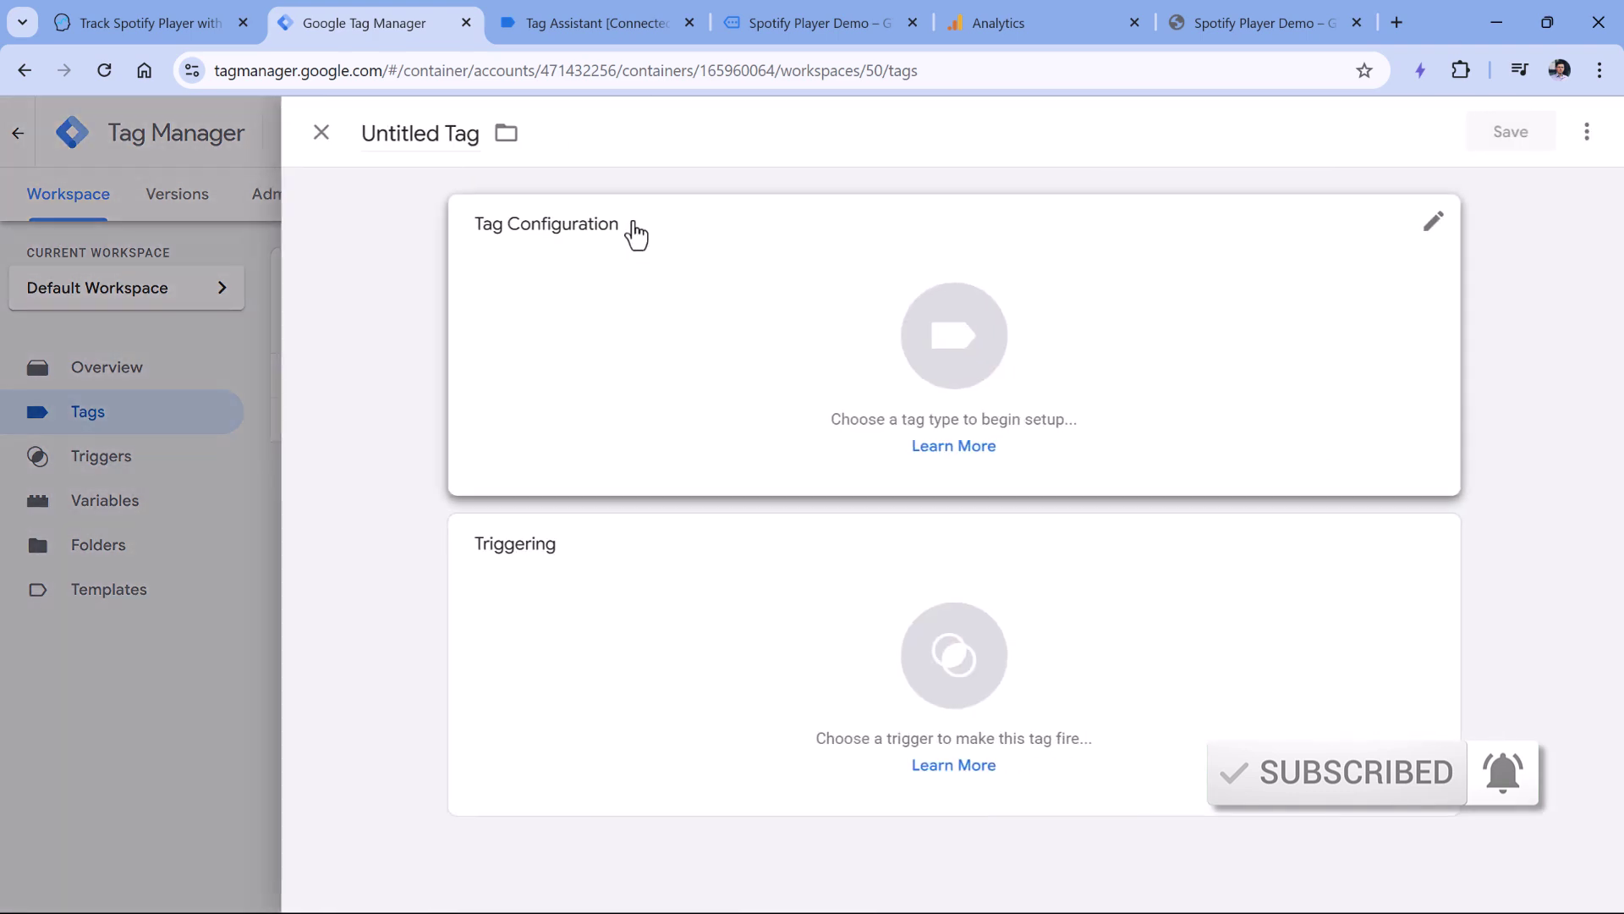
click(696, 367)
click(1106, 341)
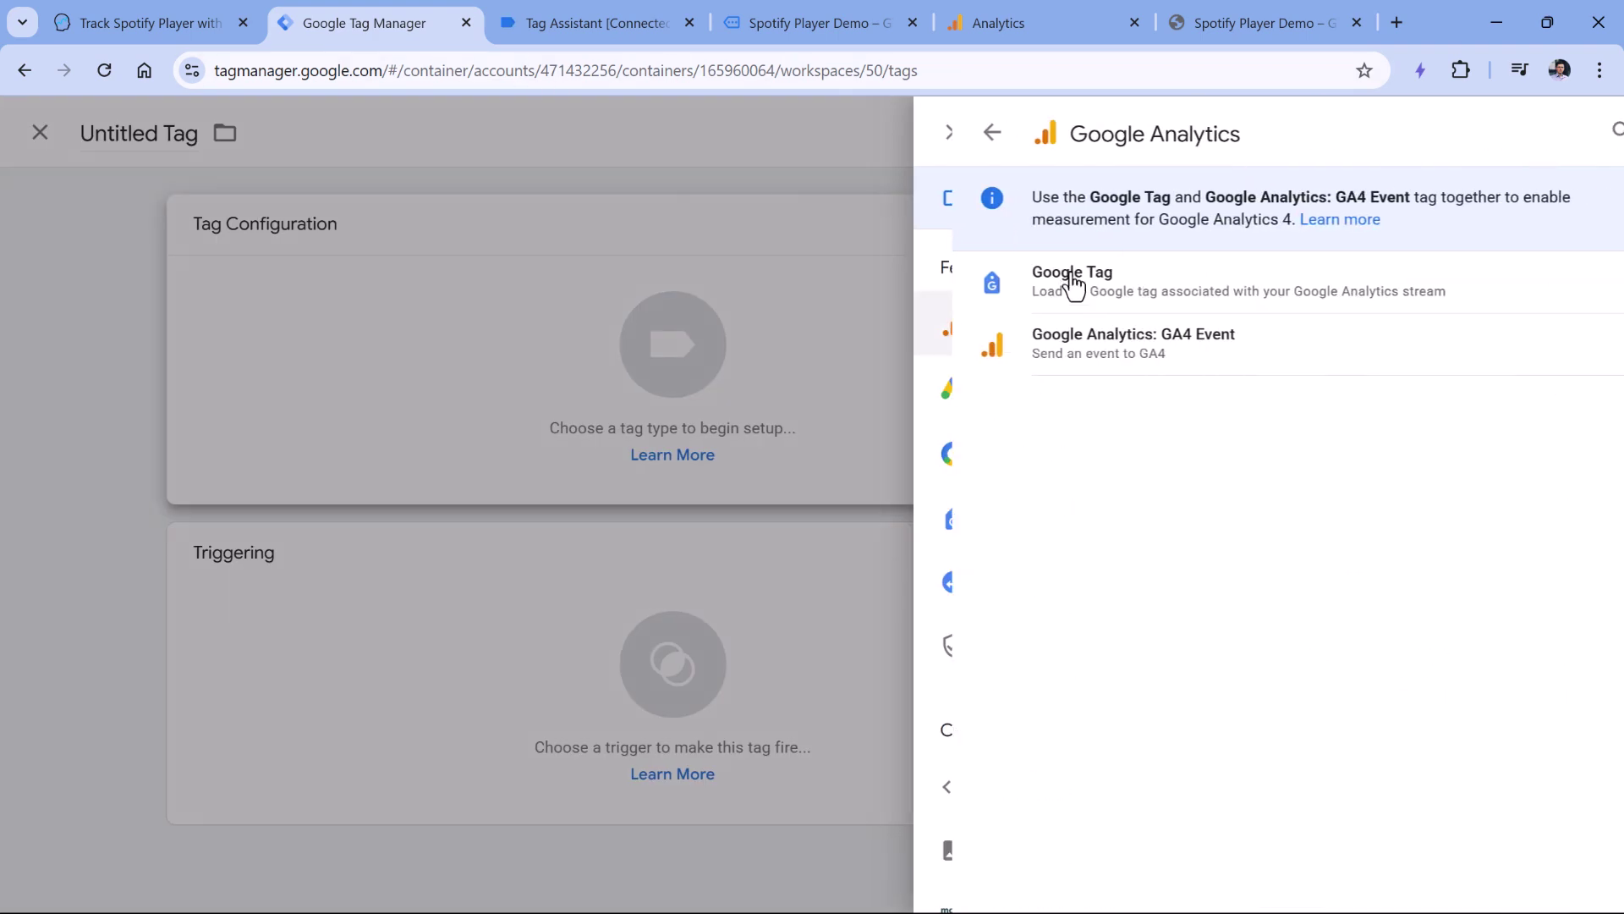
click(1094, 360)
click(596, 453)
text(G-VSW03W7WS4)
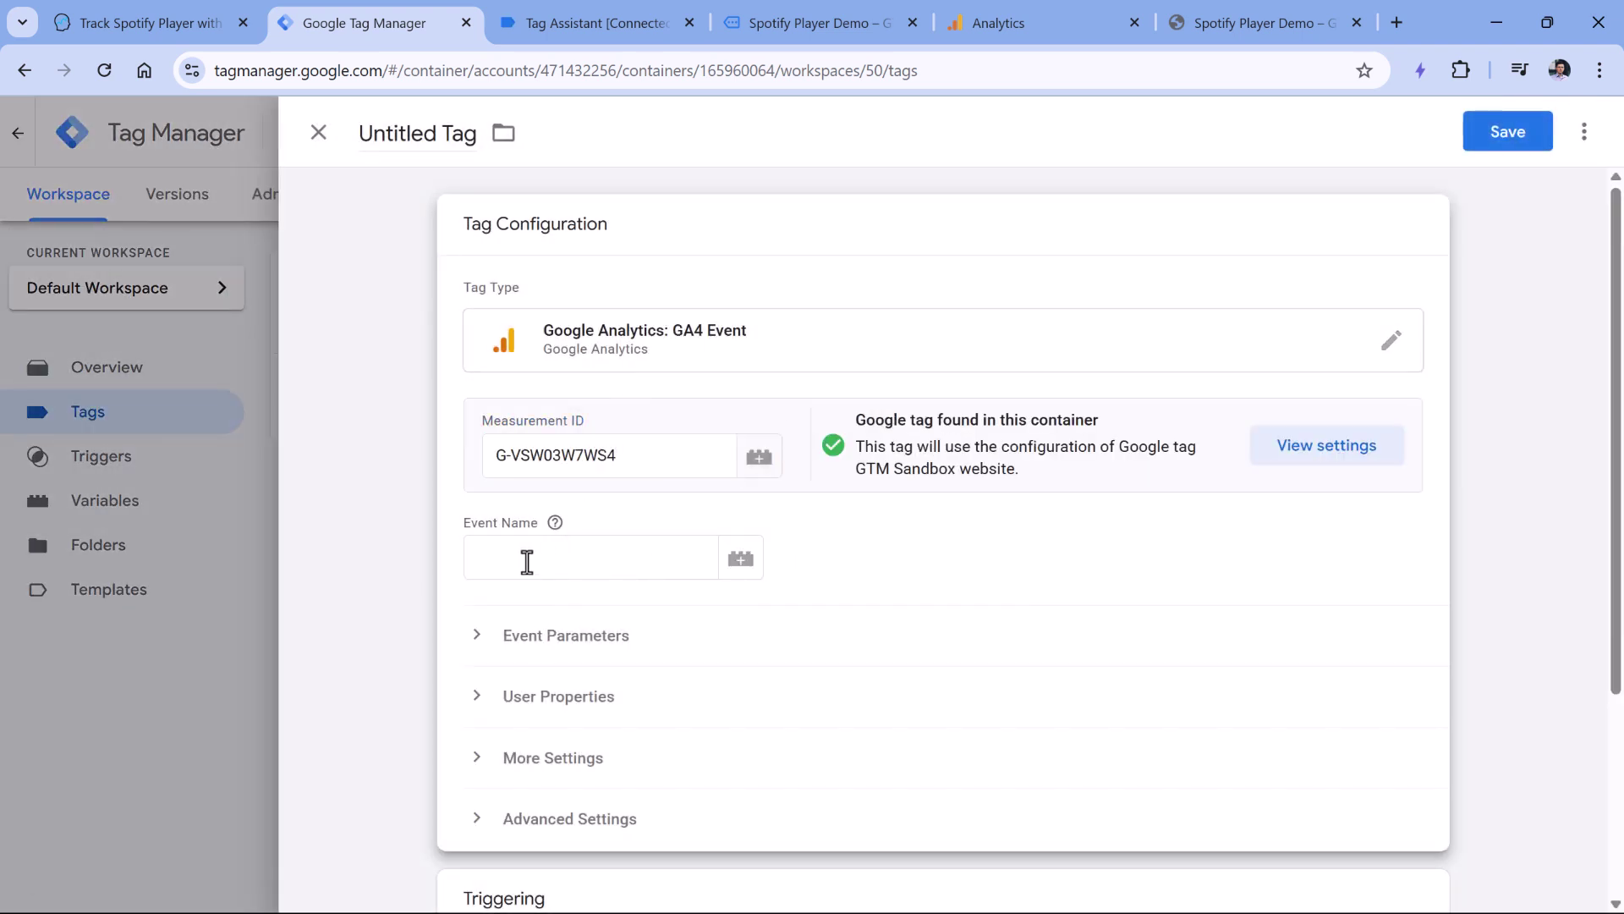
Step: Enter audio as the GA4 event tag's event name
click(583, 560)
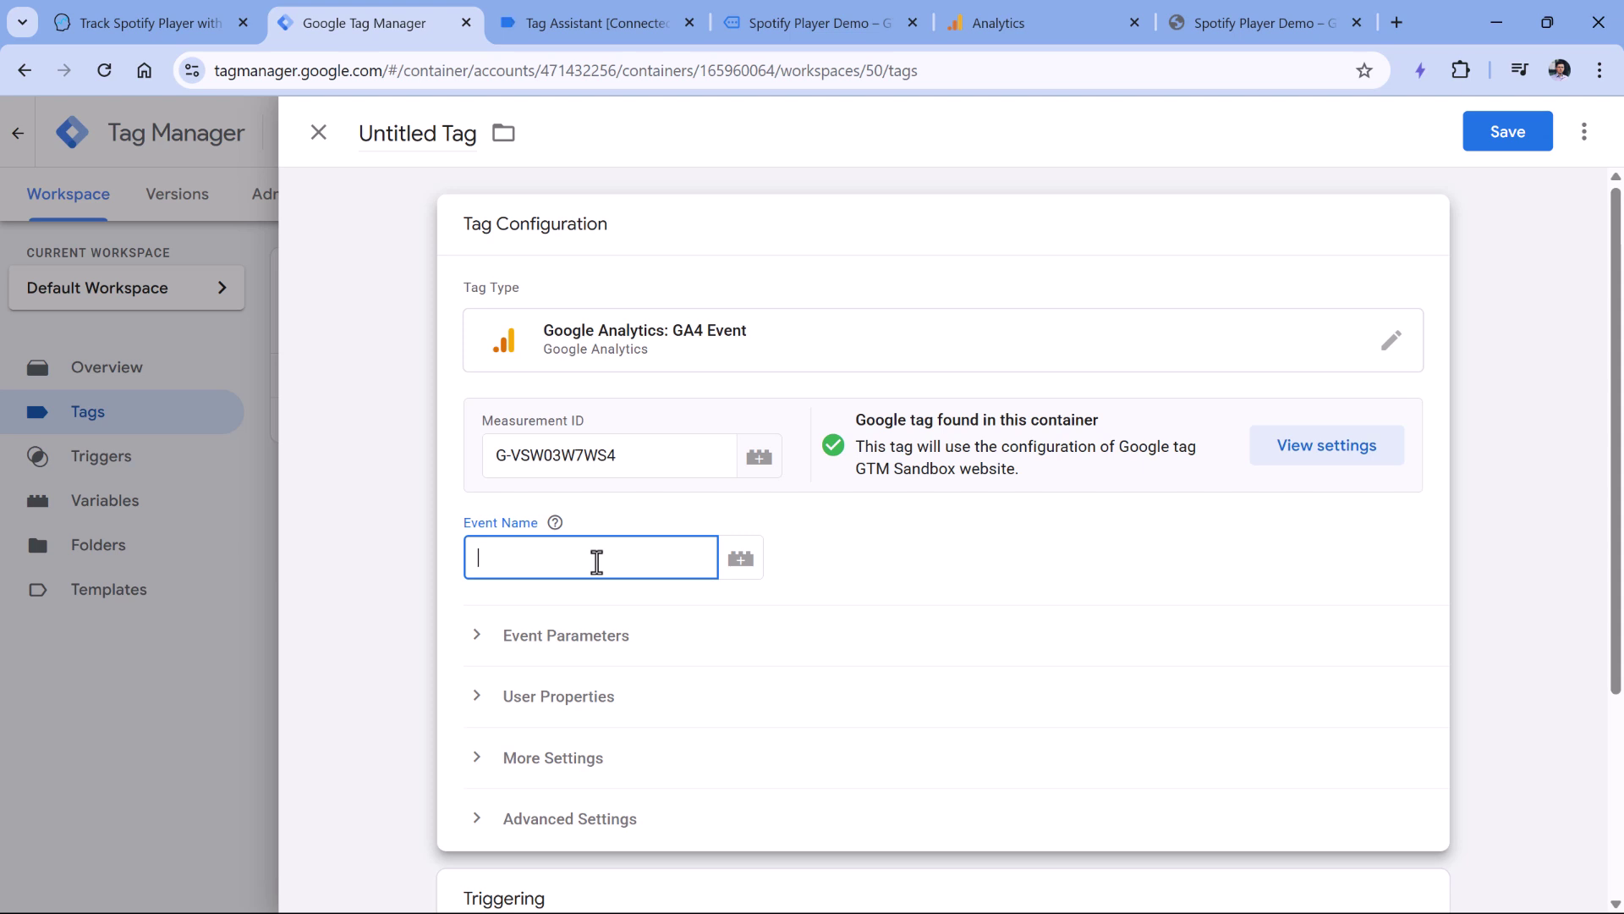
text(audio)
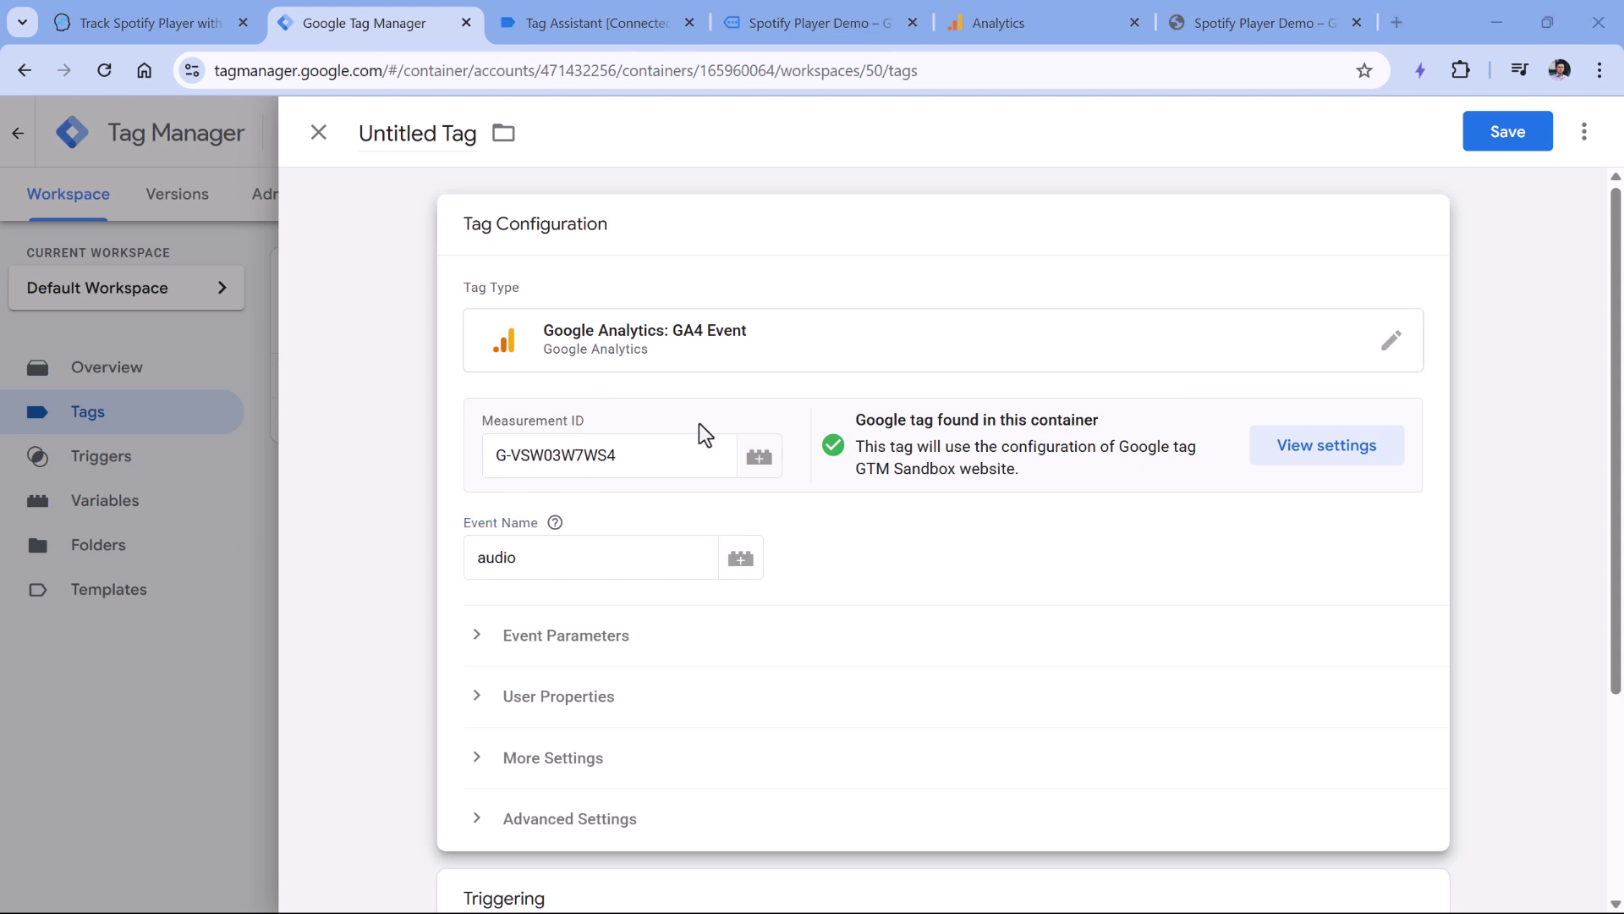
click(591, 559)
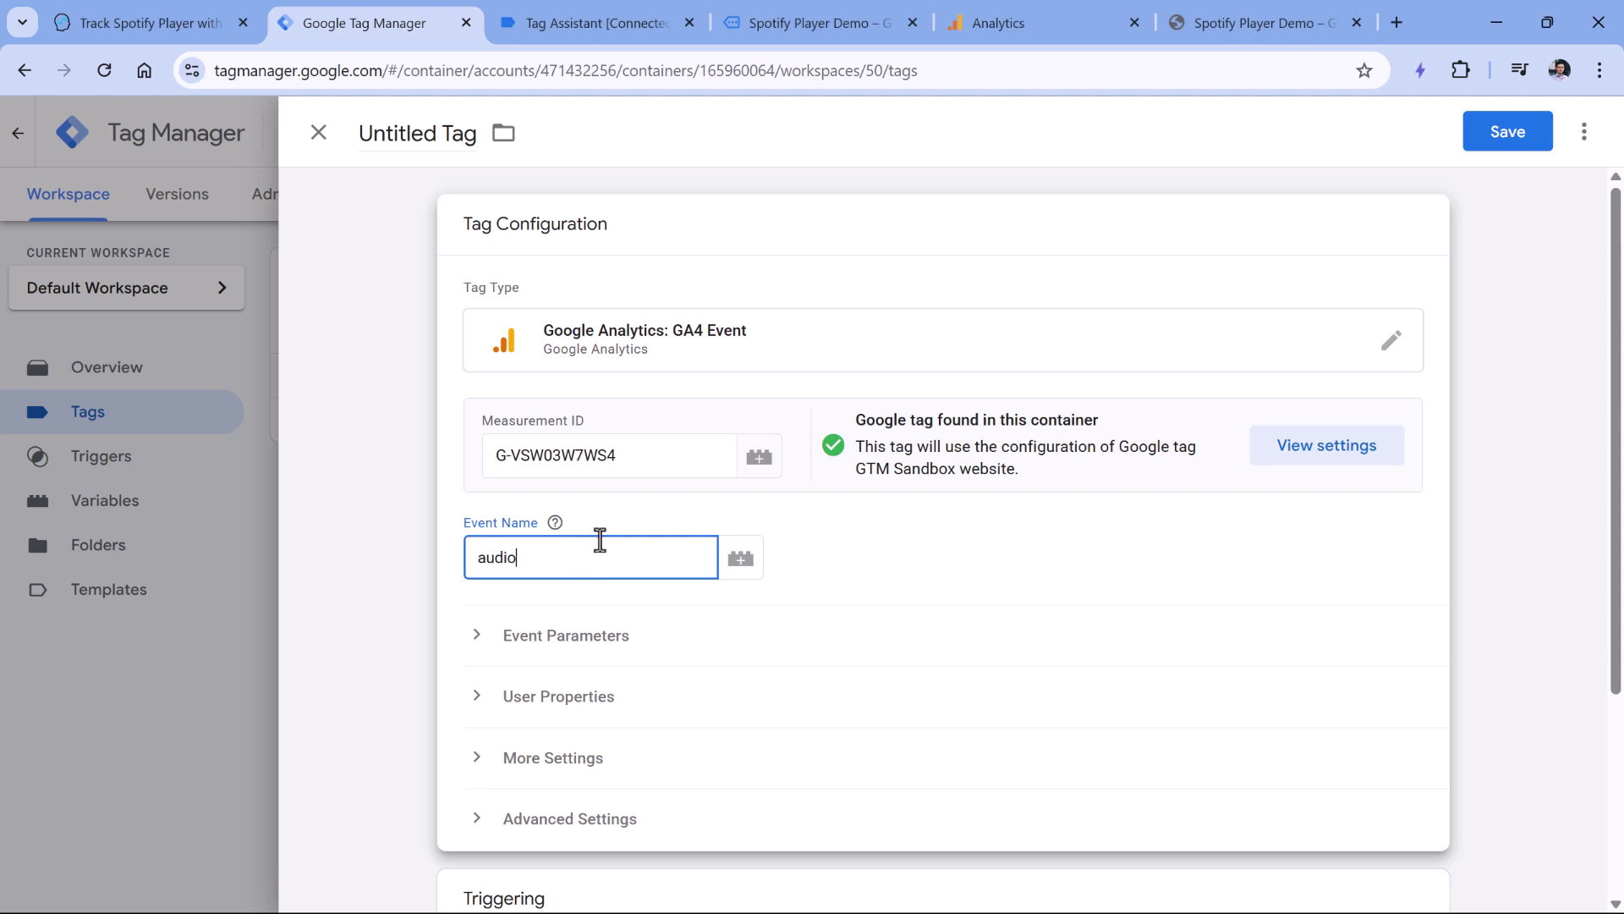
Step: Compare the audioStatus values in the API calls of the first three spotifyEvent entries in Tag Assistant
click(591, 35)
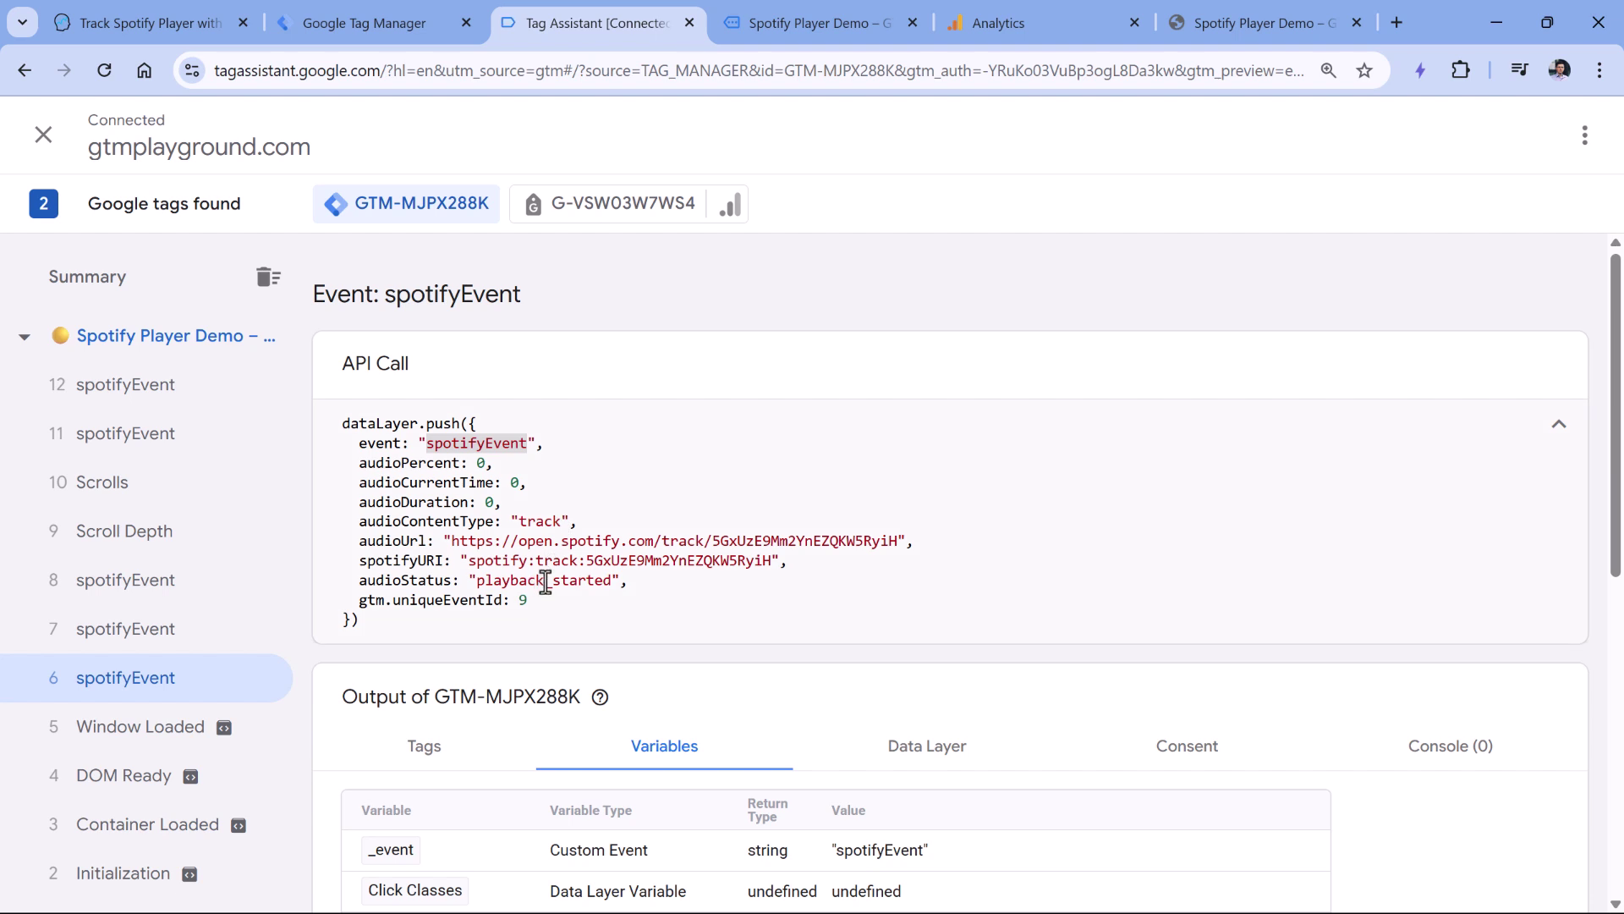
click(142, 641)
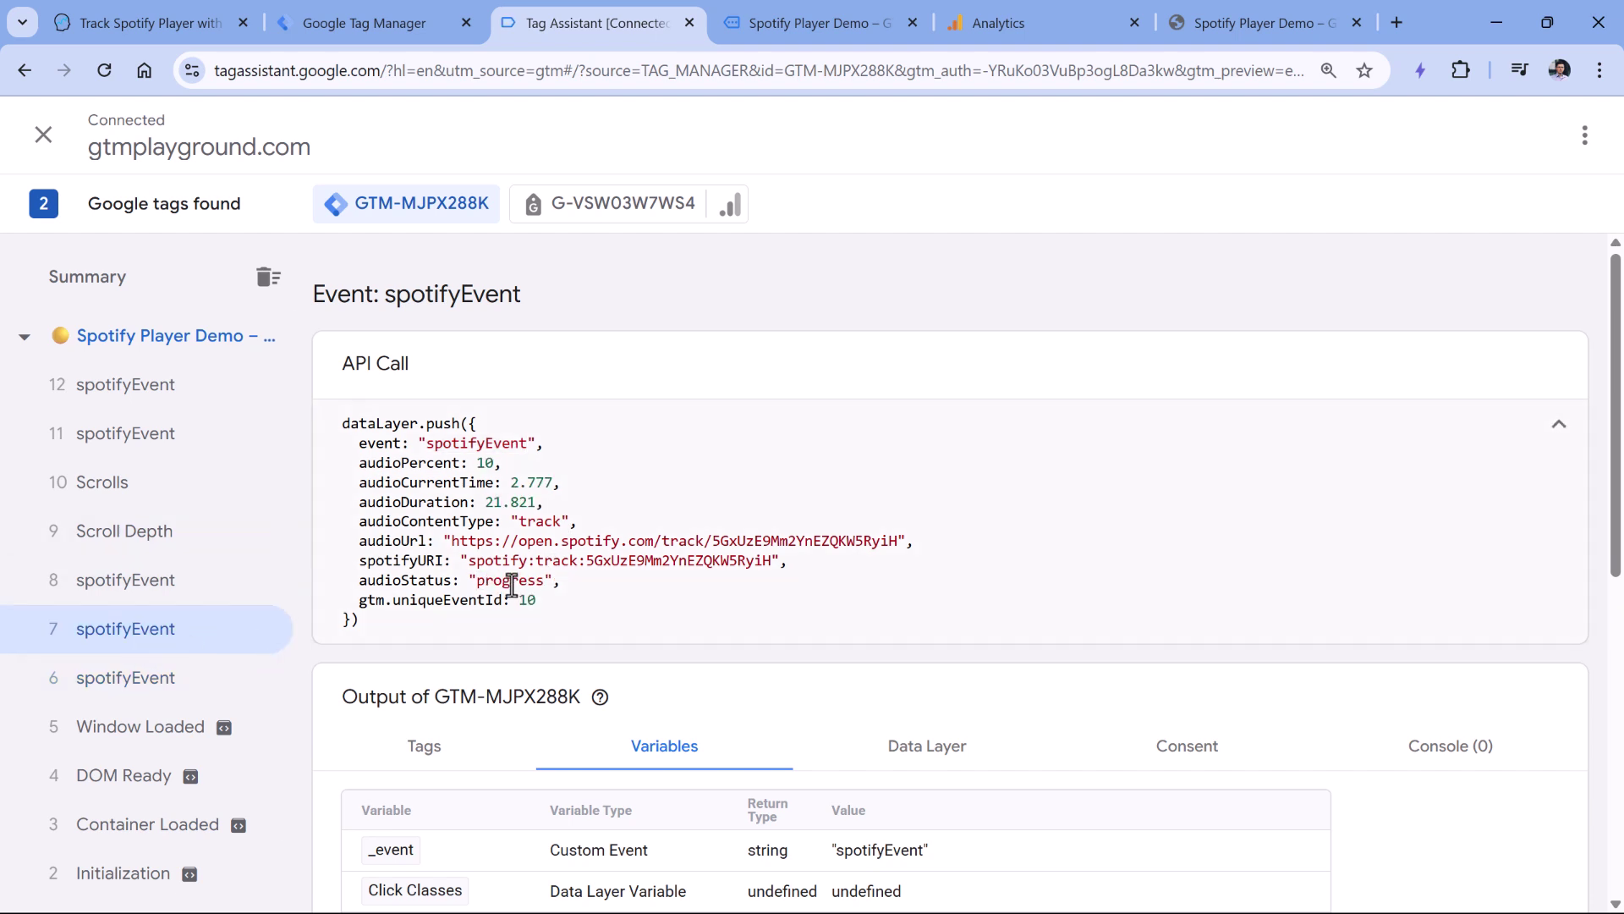
click(191, 571)
double_click(533, 580)
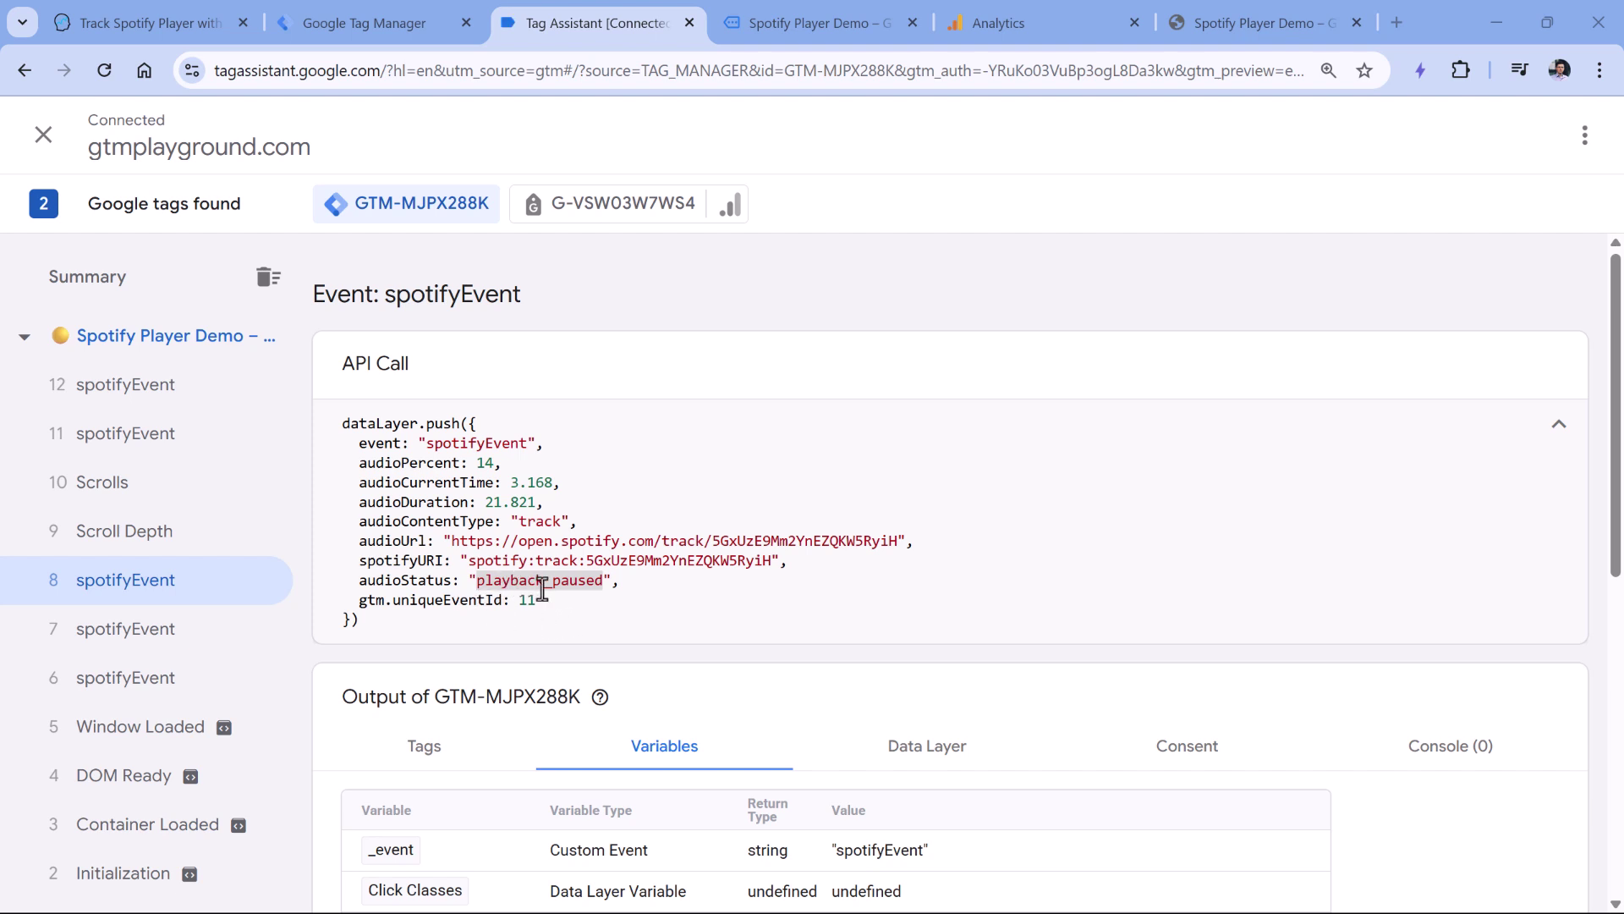
Step: Return to Google Tag Manager and discard the unsaved GA4 event tag
click(369, 27)
click(320, 135)
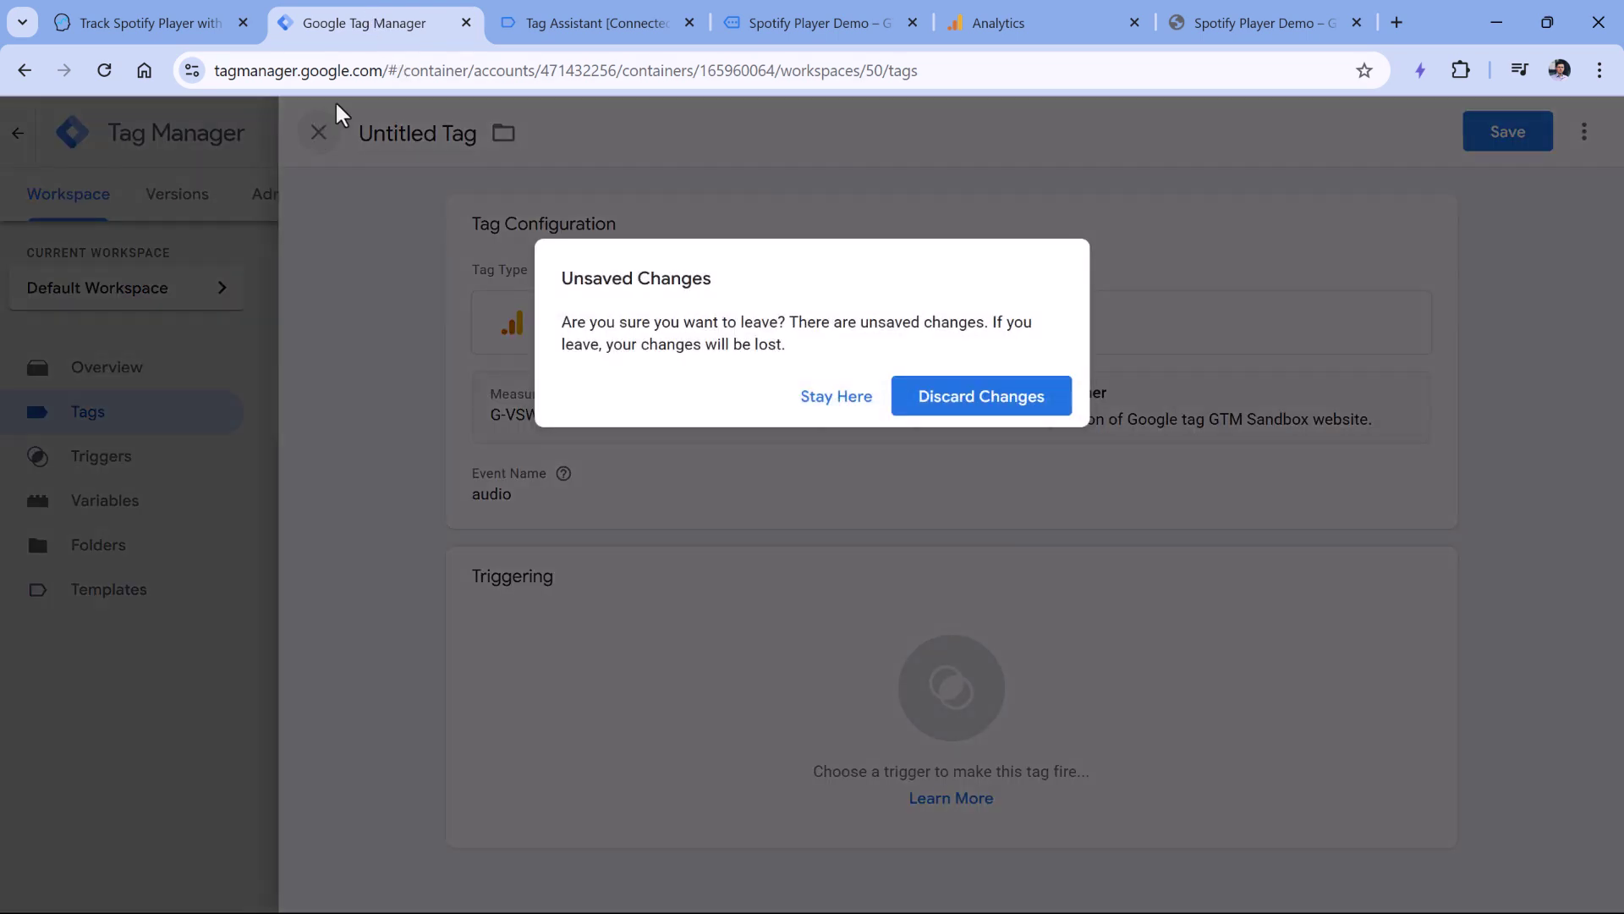
click(984, 394)
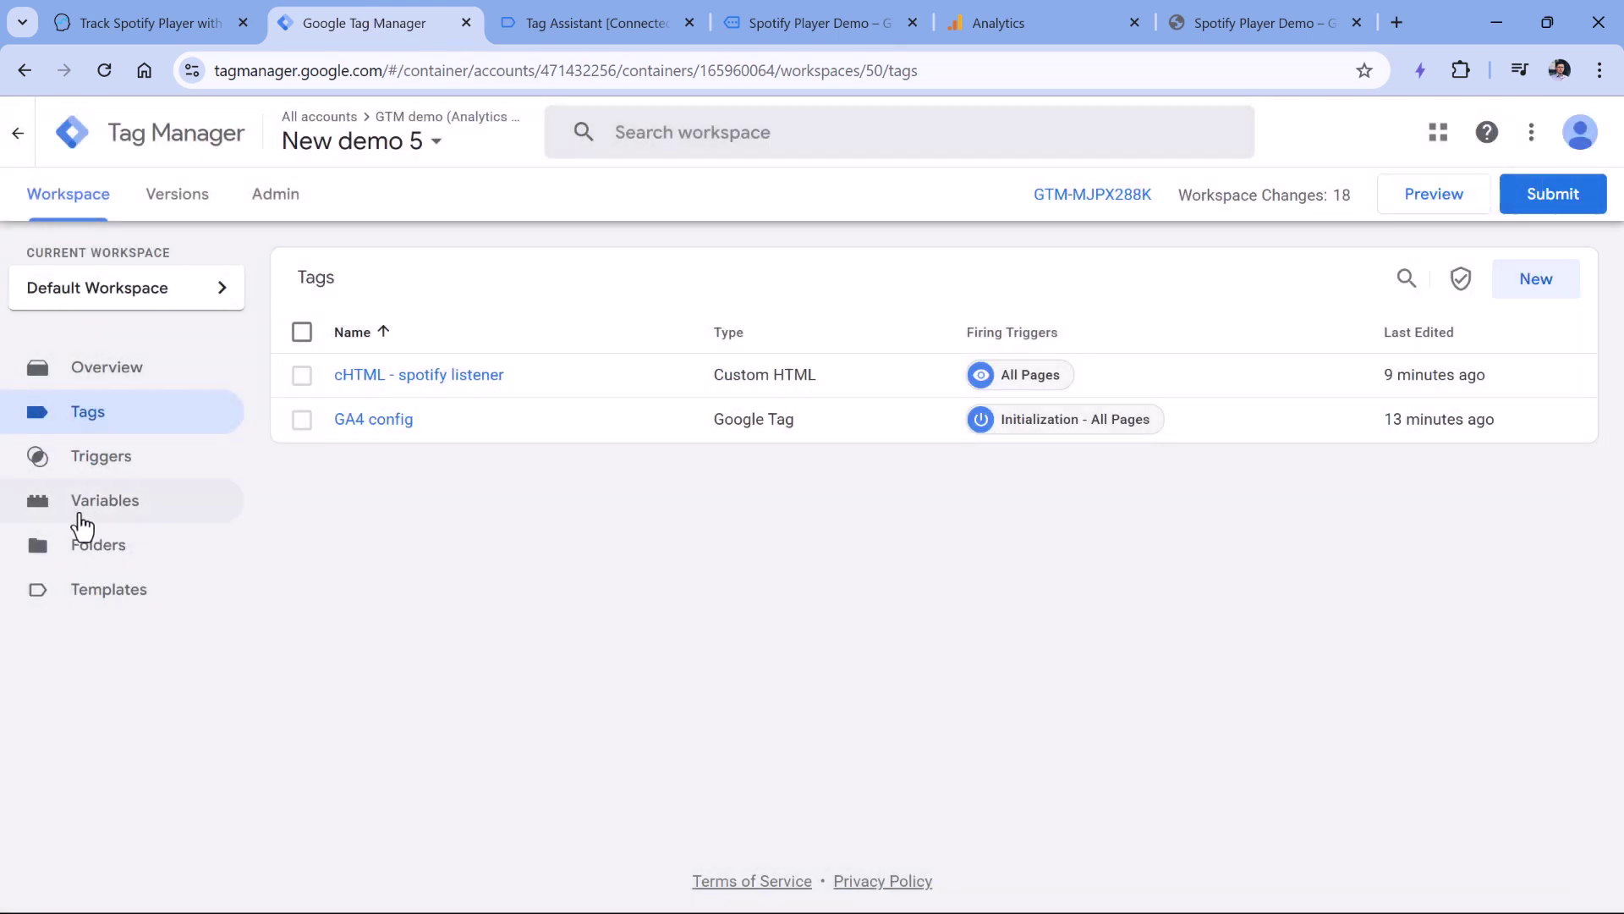
Step: Restrict the custom - spotifyEvent trigger to Some Custom Events, using {{dlv - audioStatus}} as the condition variable
click(112, 470)
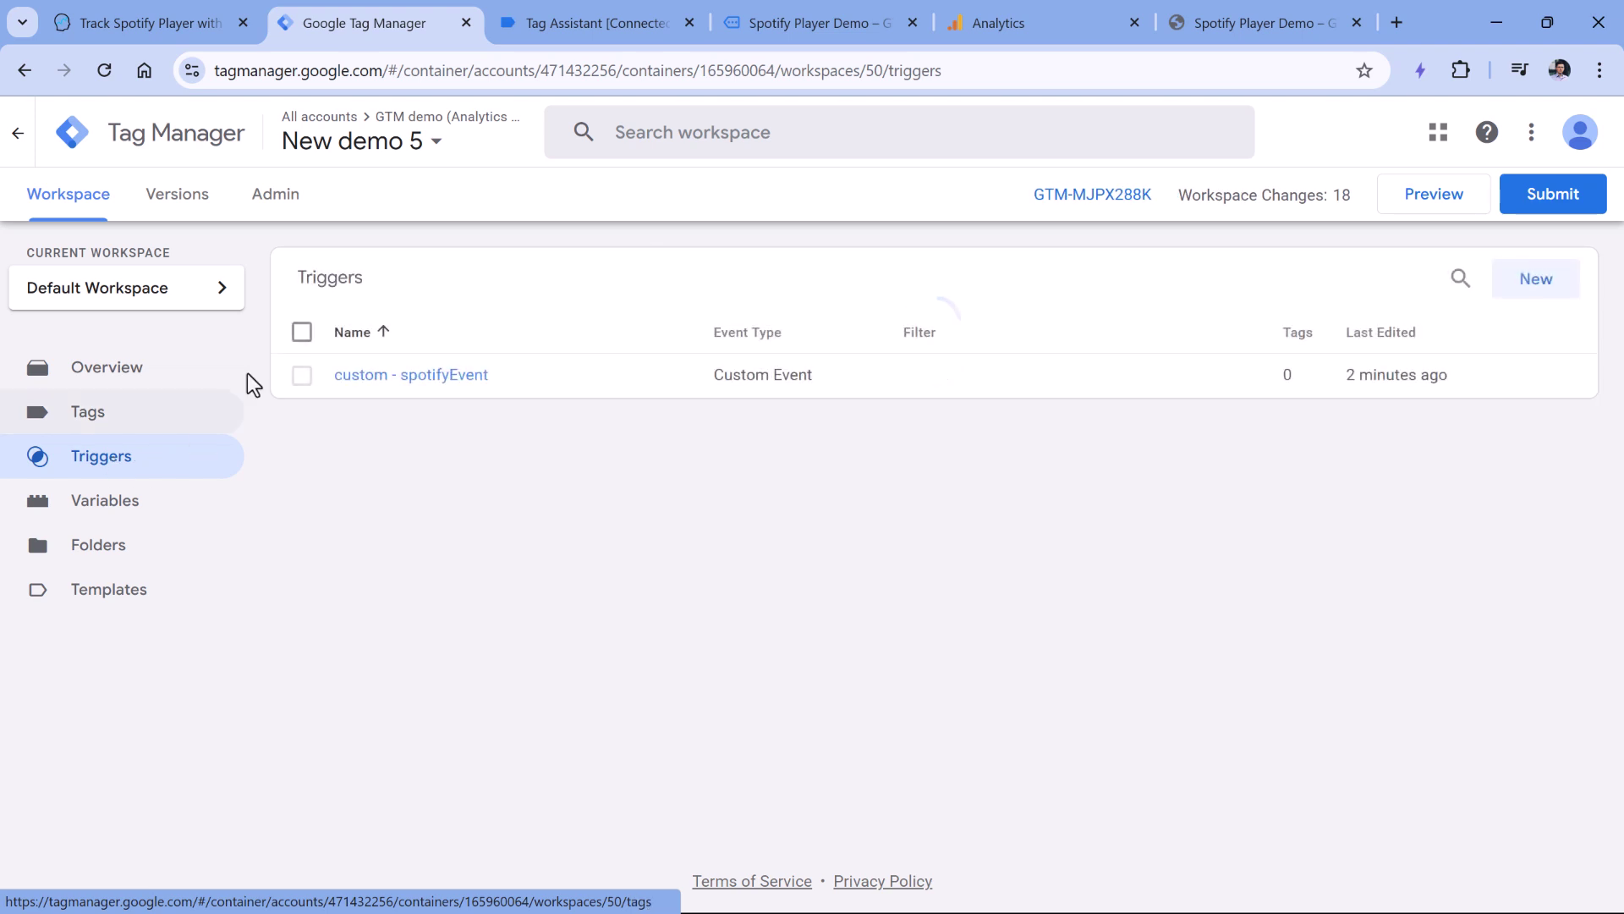
click(406, 375)
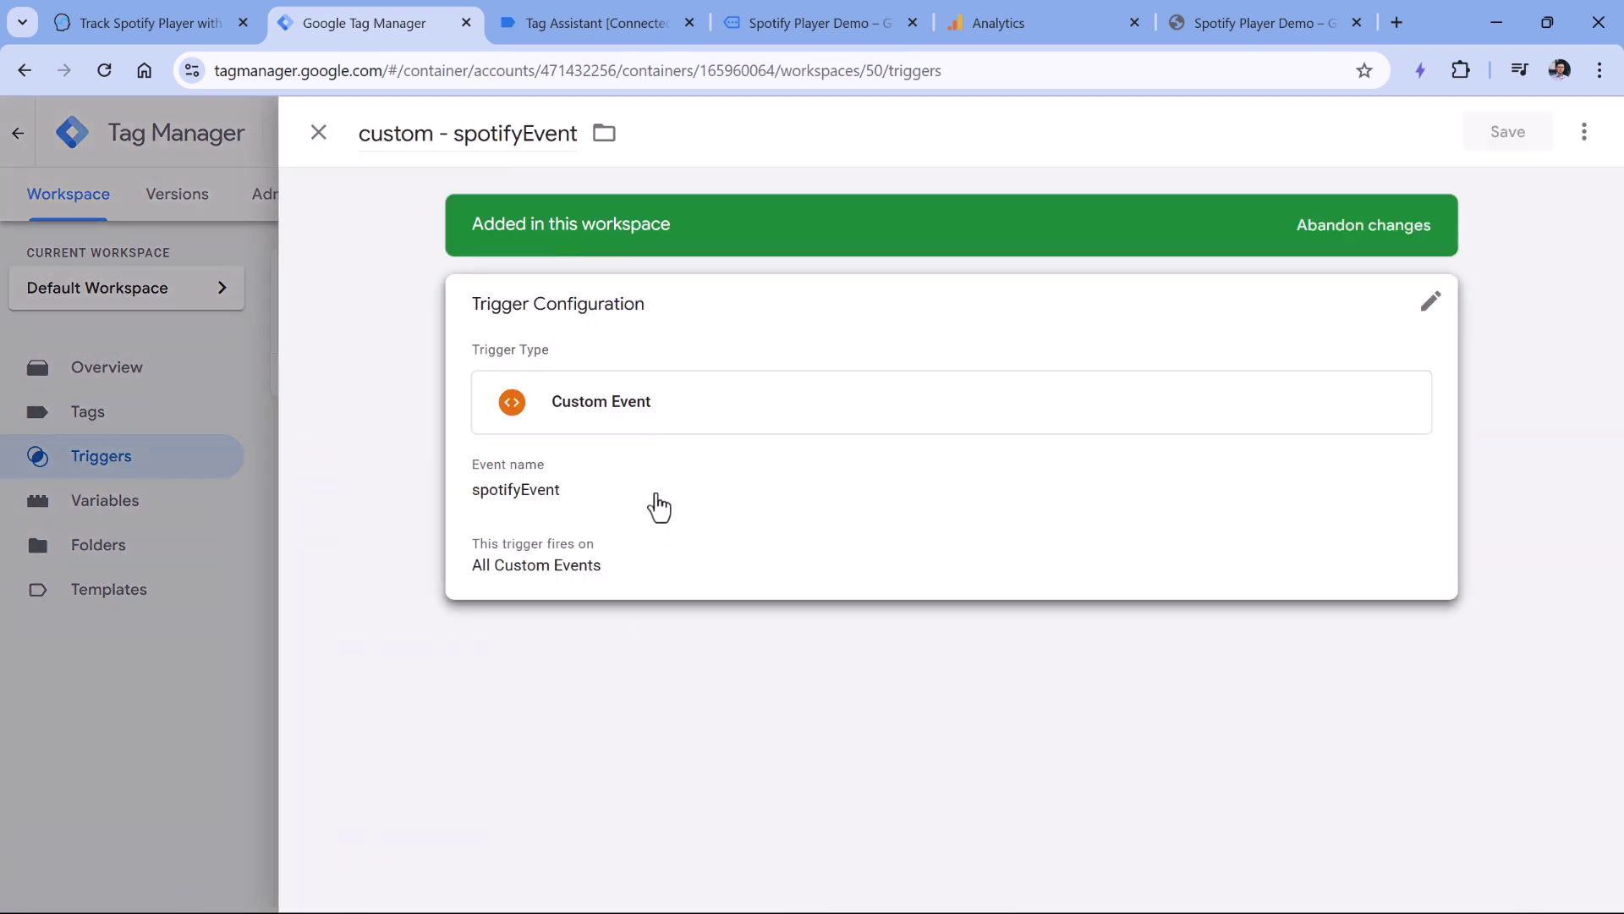
click(657, 504)
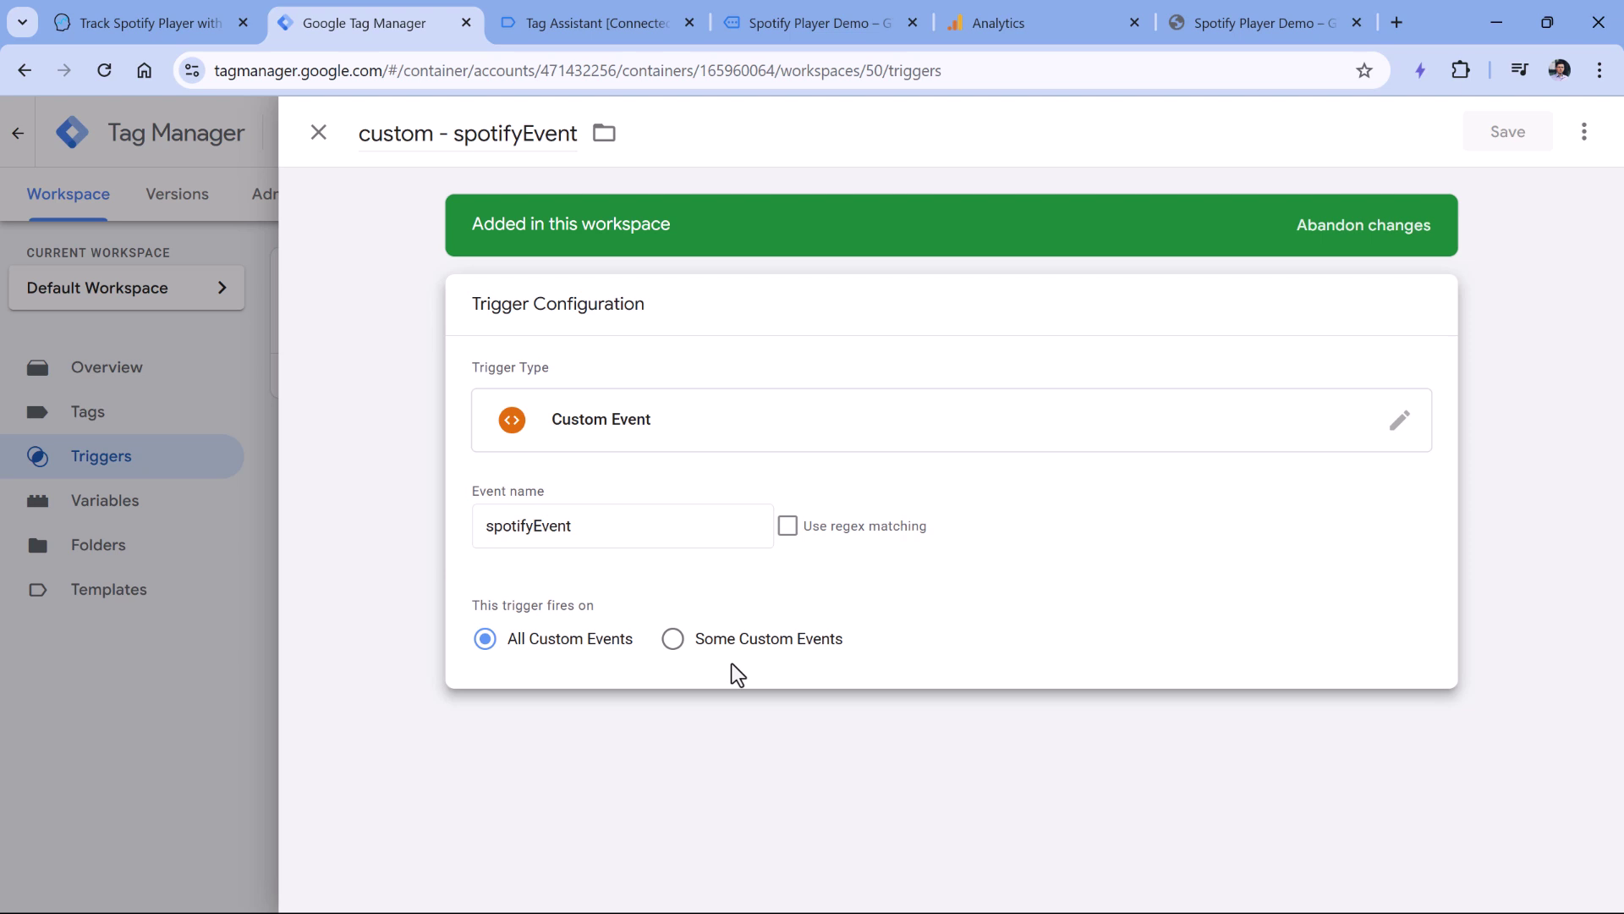
click(673, 647)
click(636, 738)
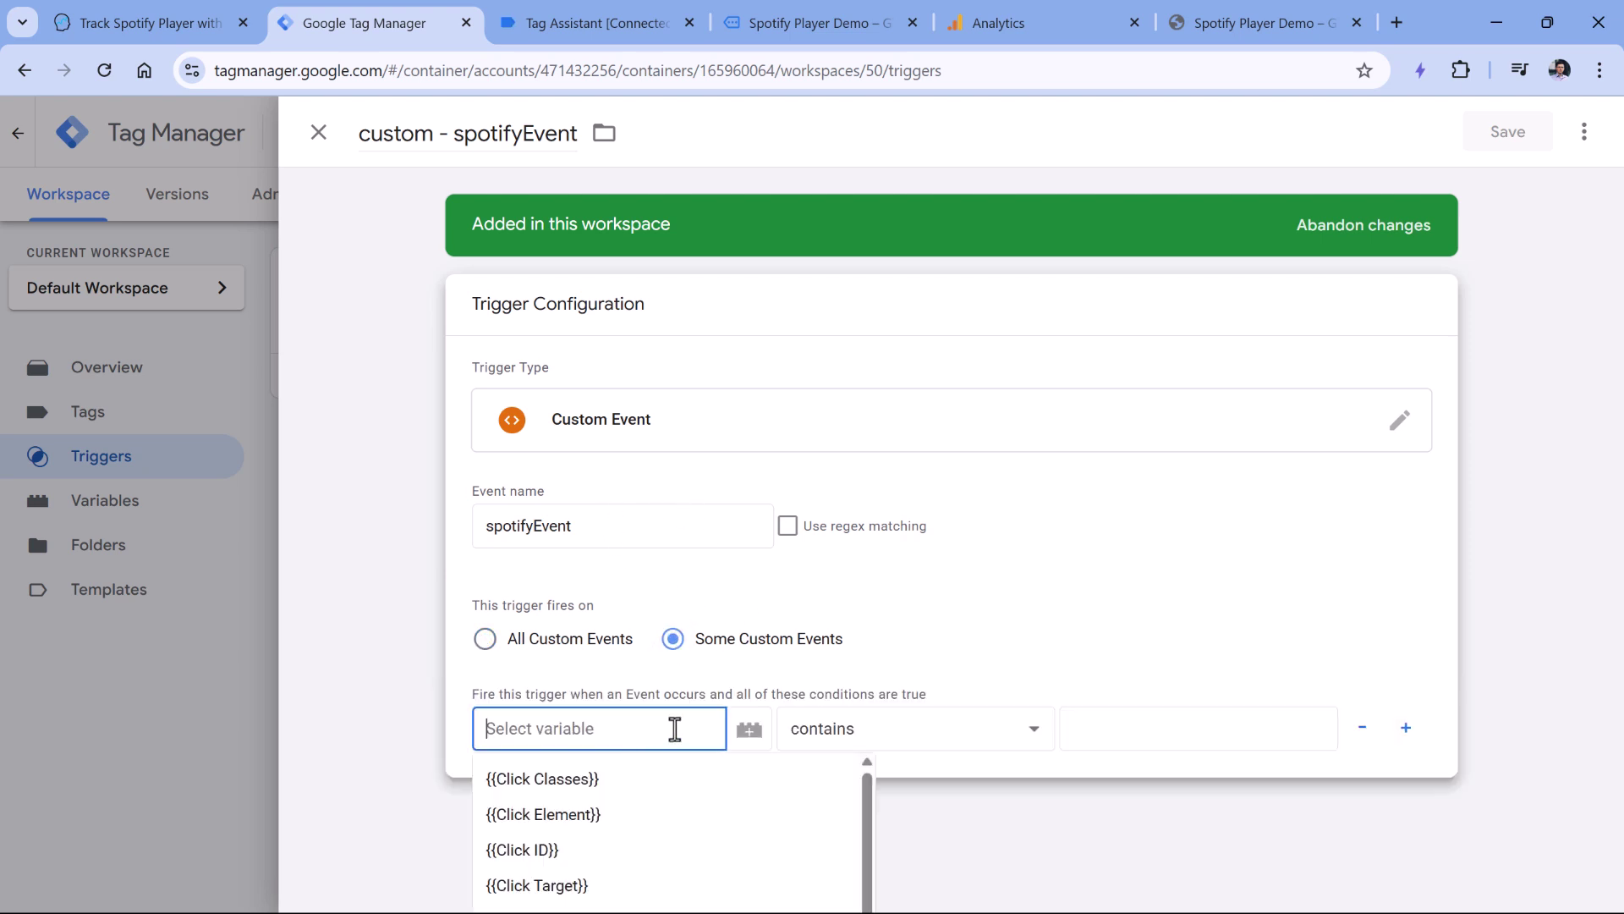
scroll(678, 784, down, 3)
scroll(671, 671, up, 3)
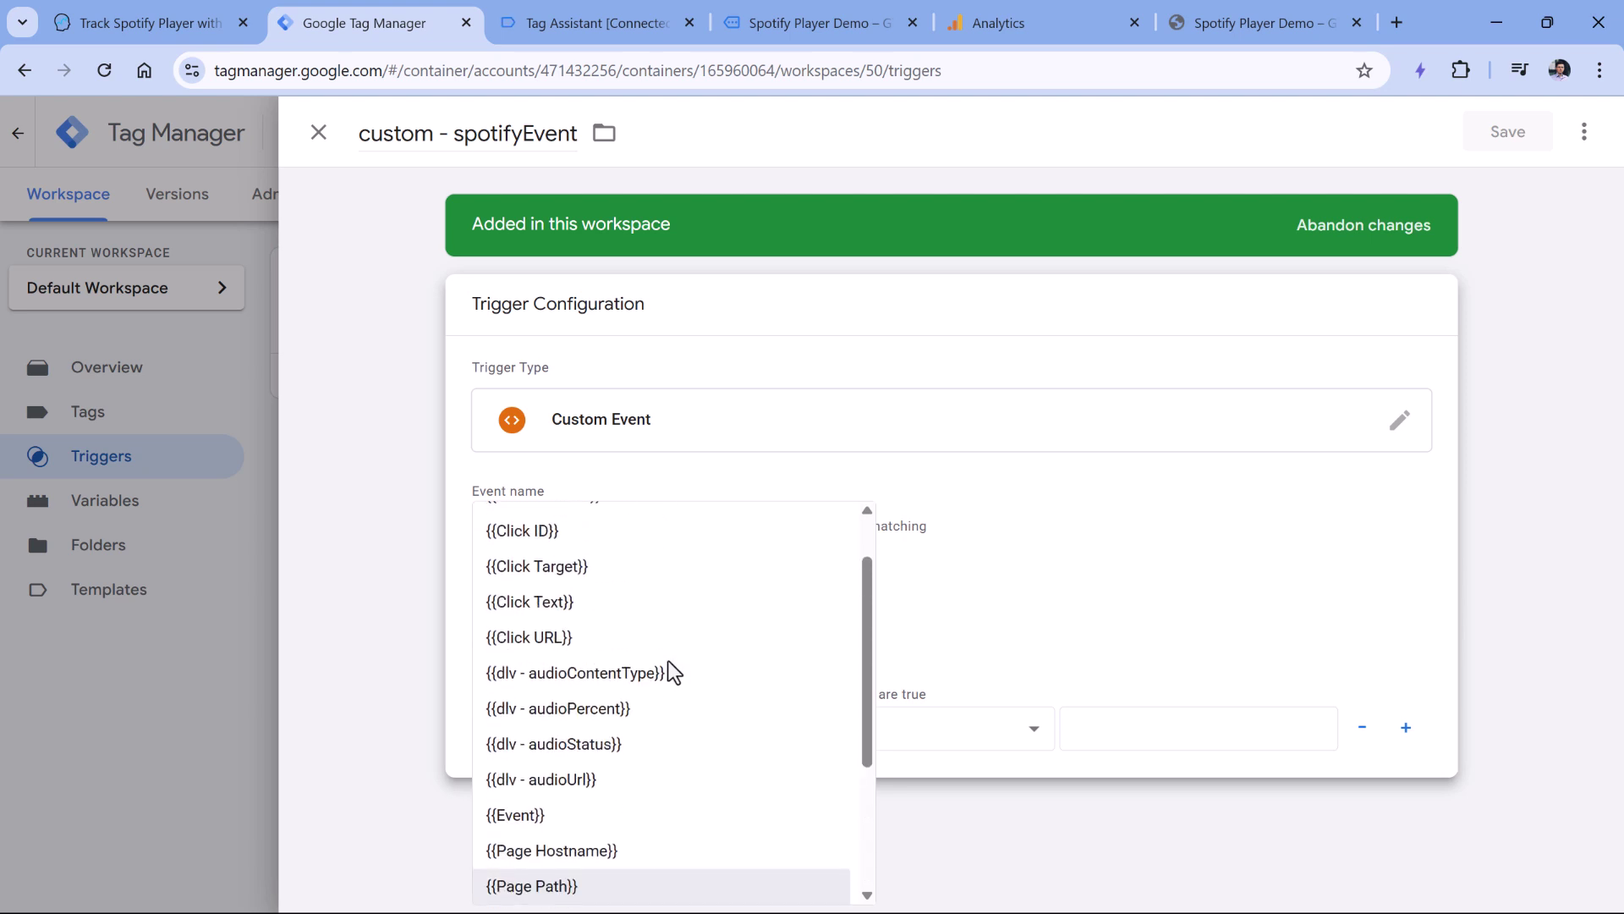
click(579, 747)
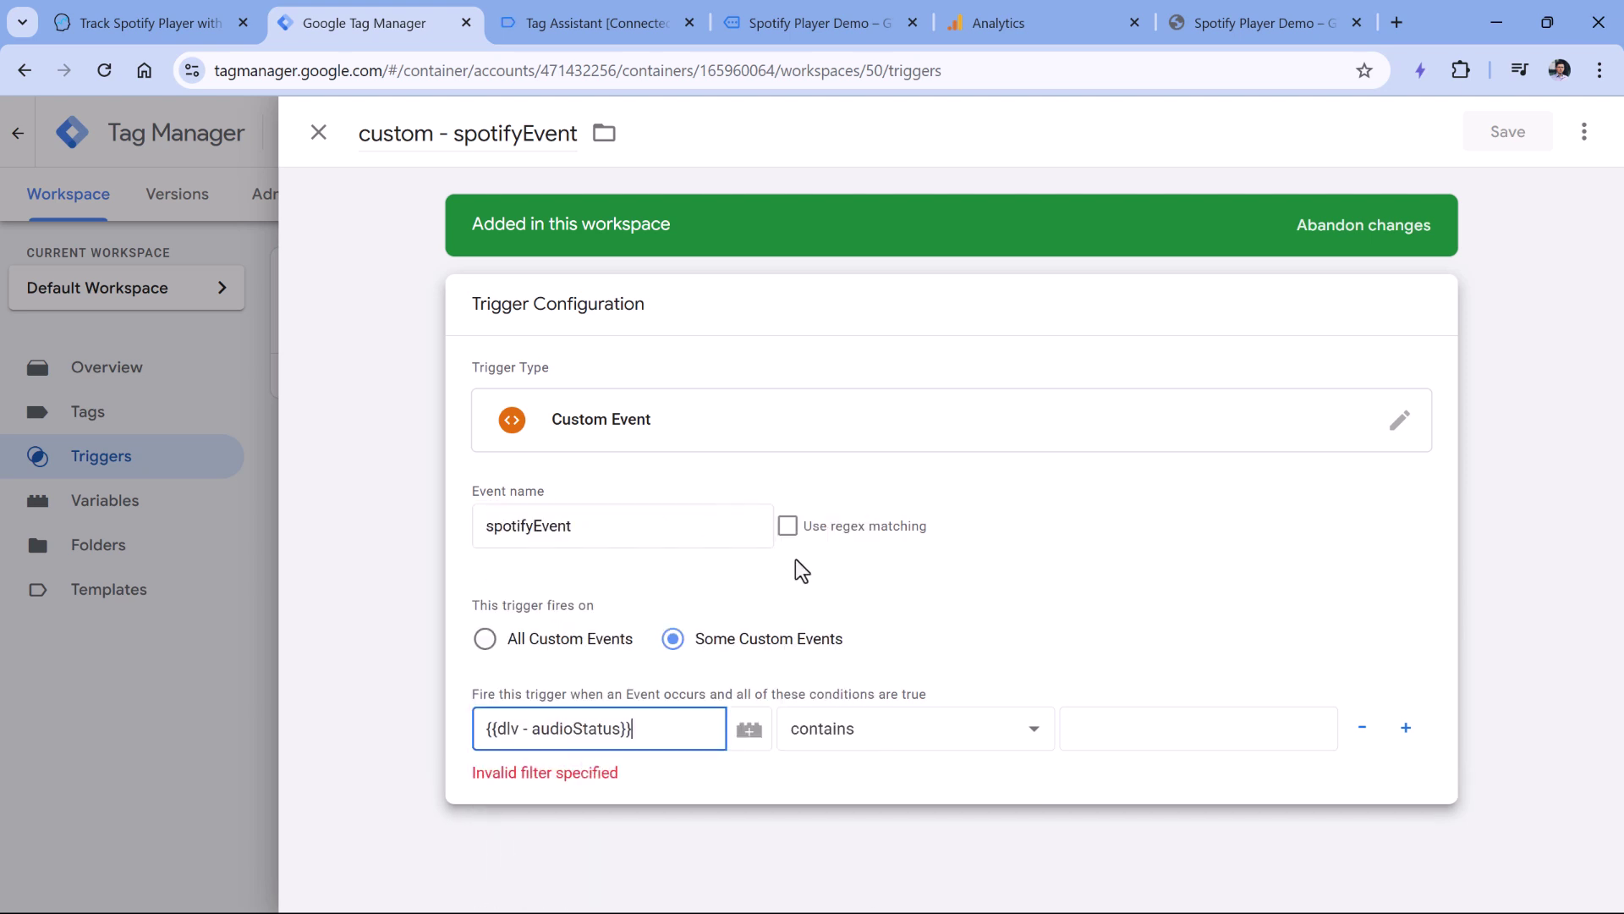
Step: Set the audioStatus condition to matches RegEx (ignore case) with the pattern playback_started|playback_progress
click(897, 728)
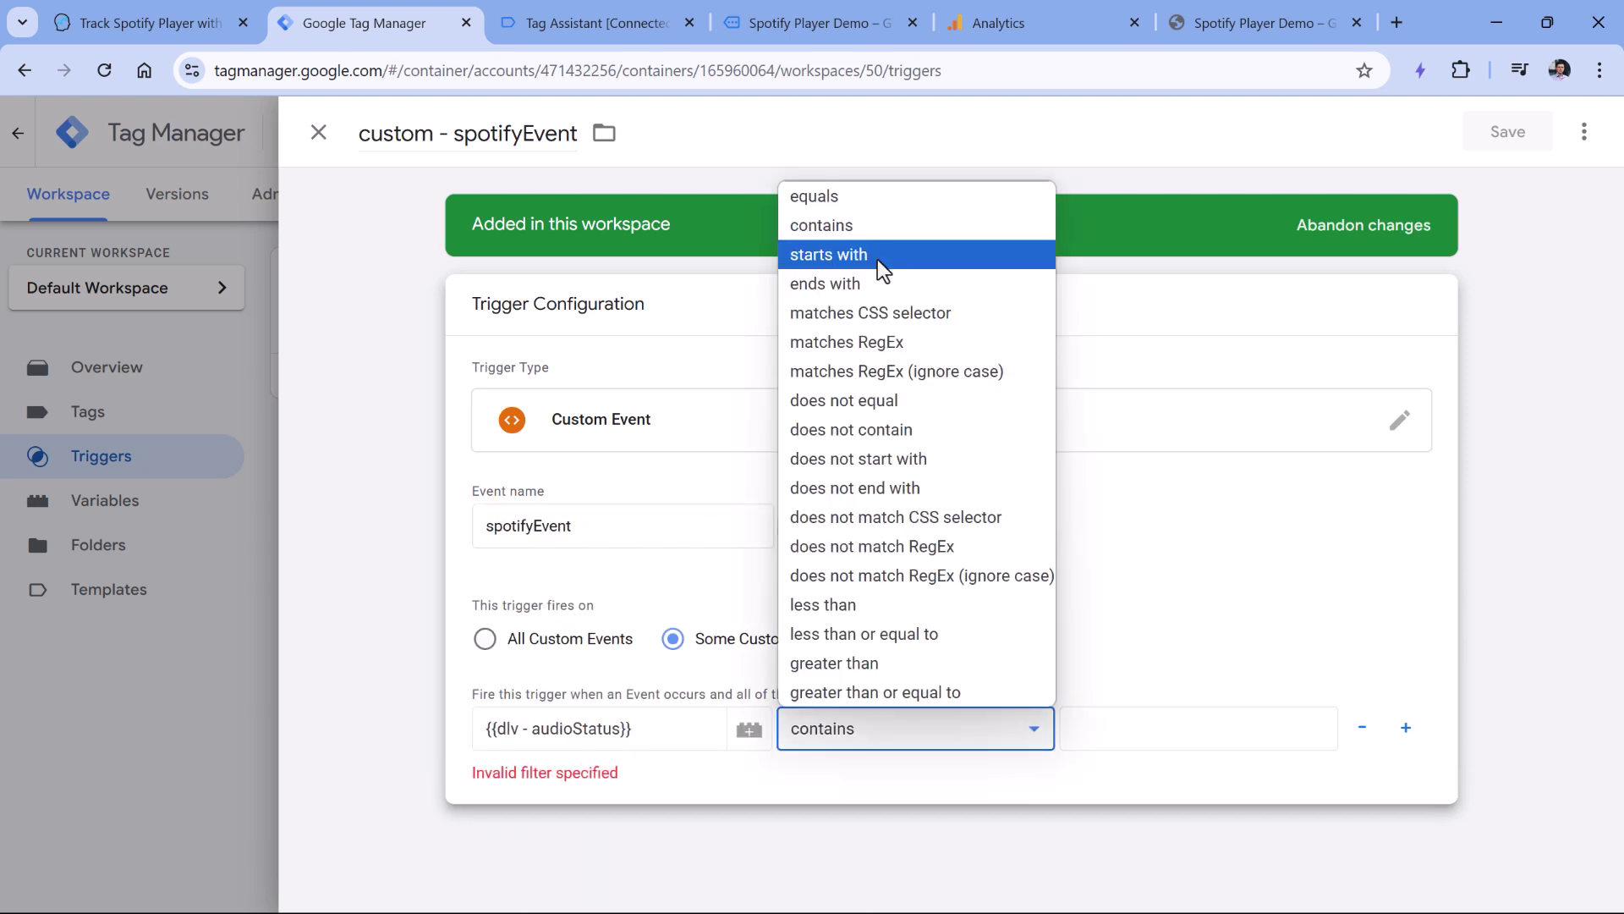
click(897, 374)
click(1162, 733)
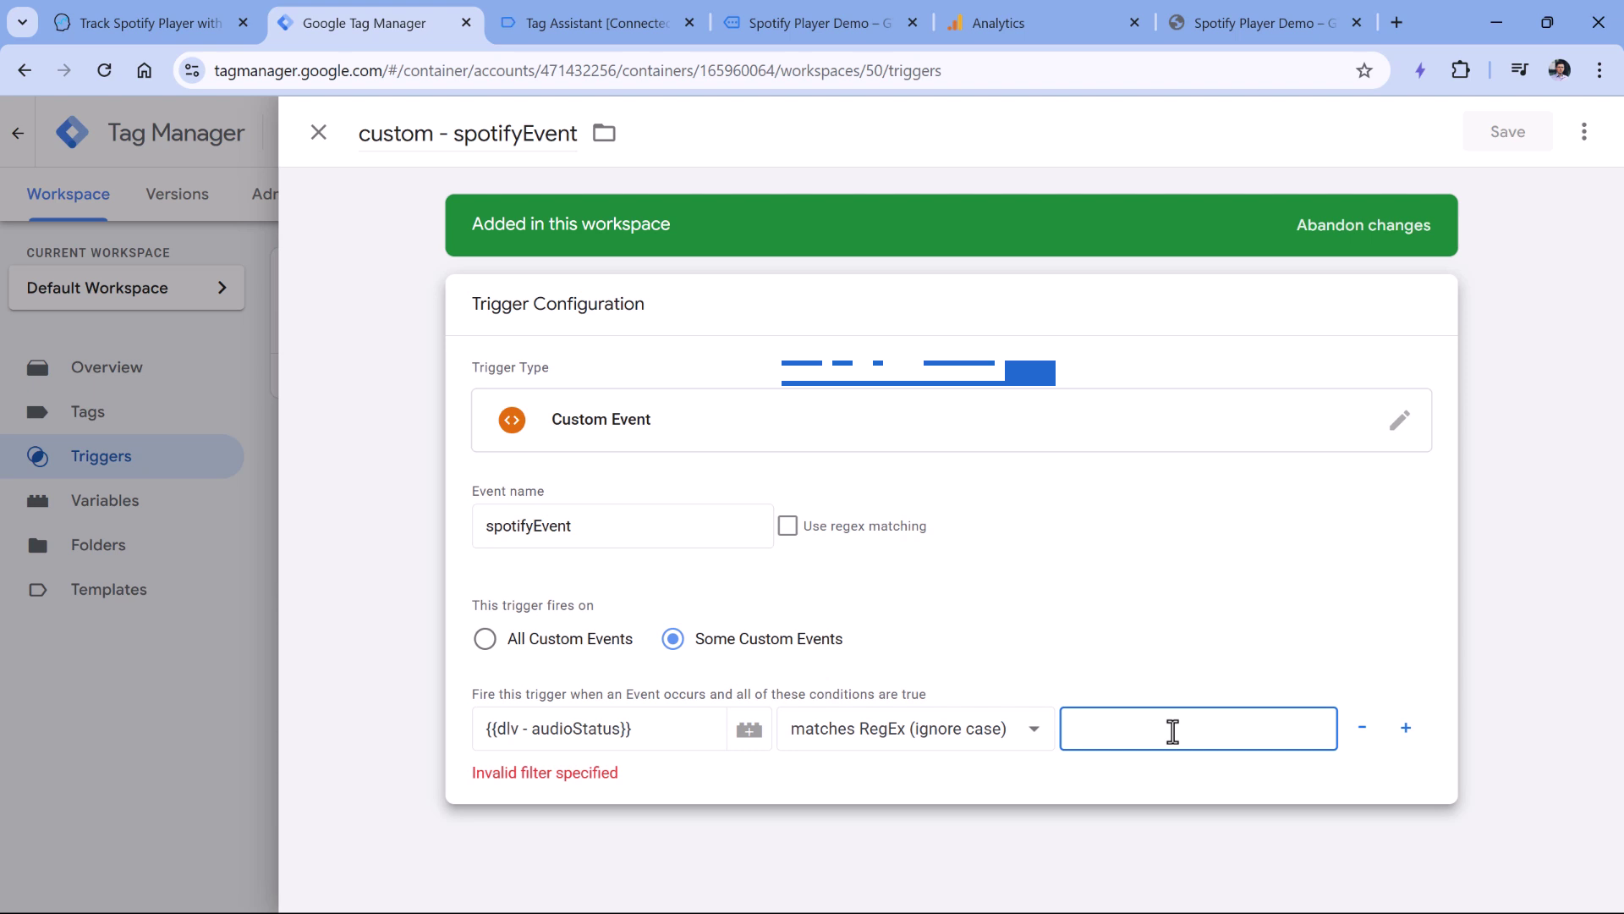
text(playback_started|)
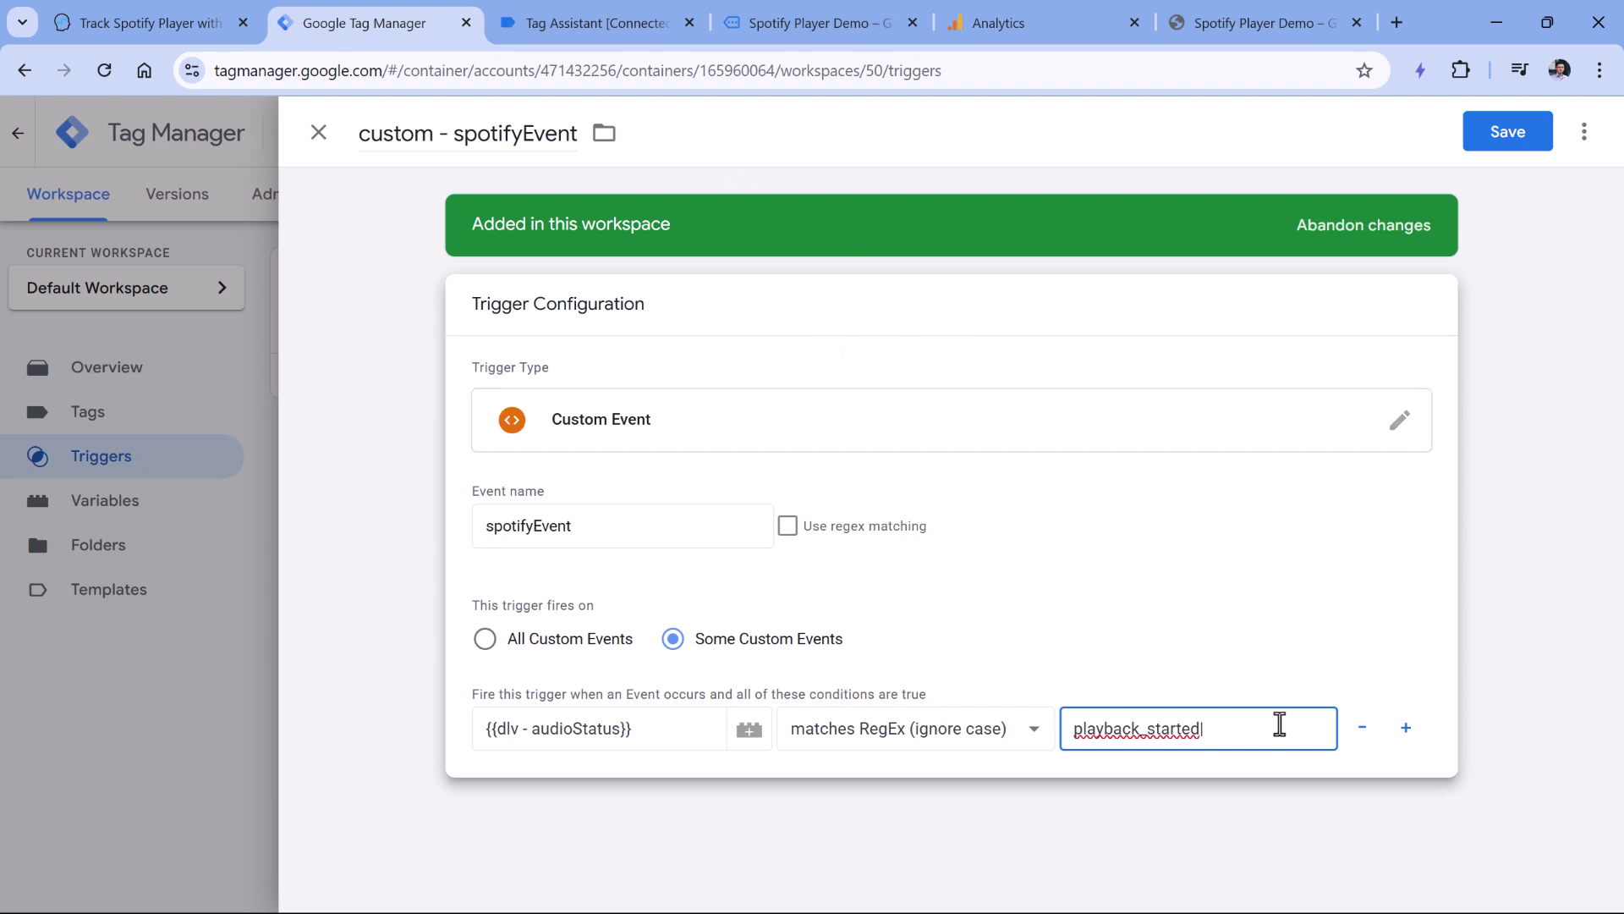
text(playback_progress)
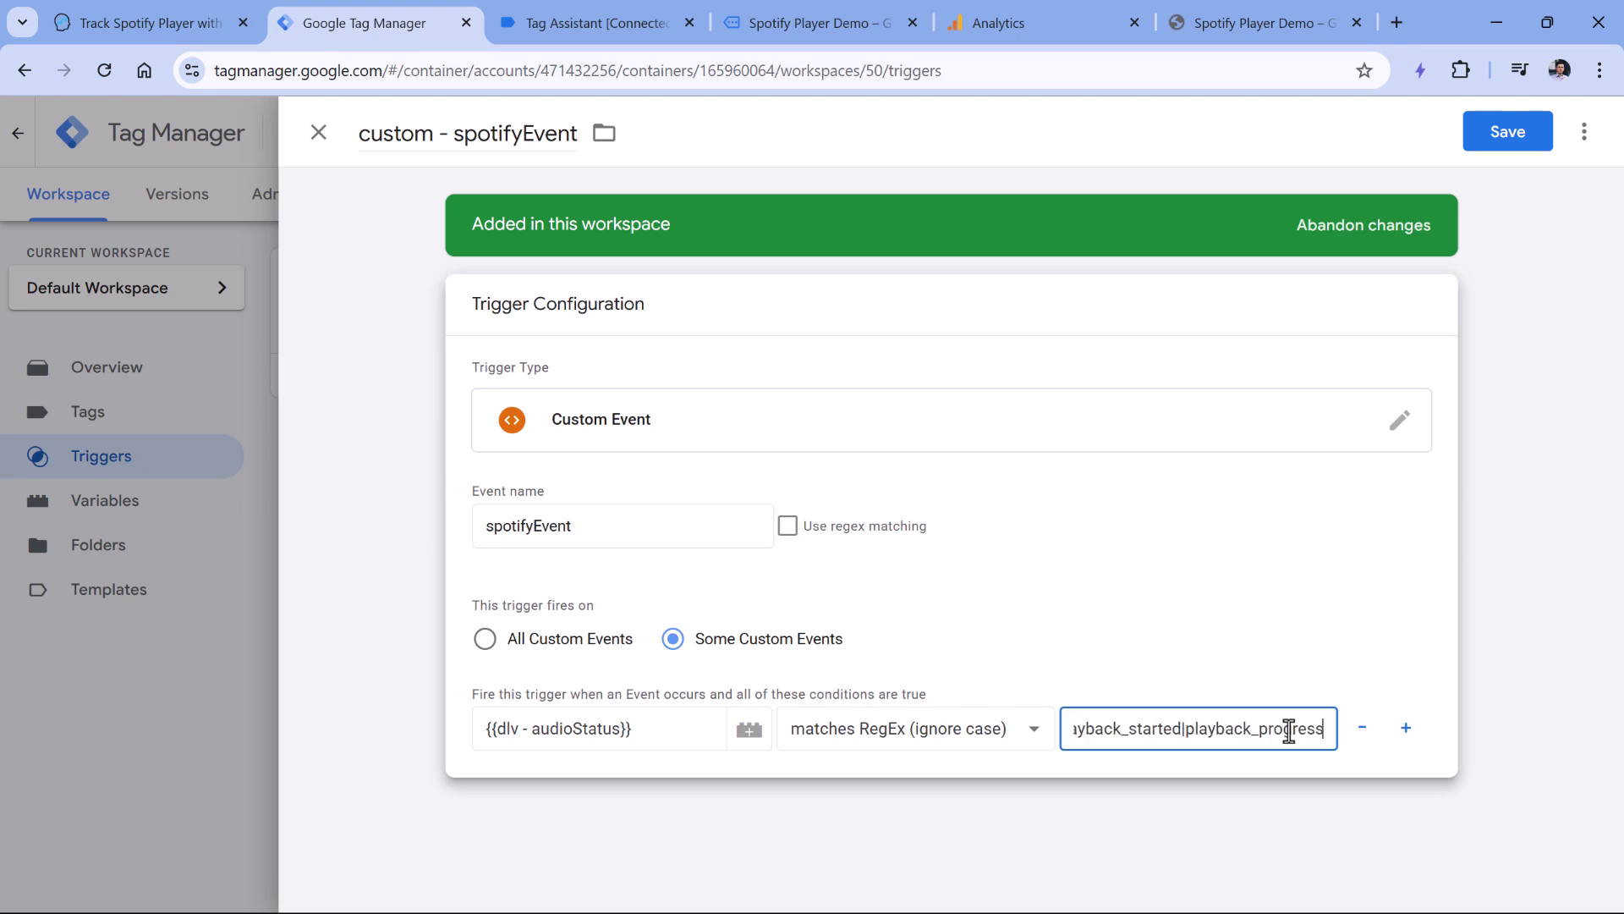
Step: Copy the status progress from the second spotifyEvent in Tag Assistant and replace playback_progress with it in the trigger's RegEx pattern
click(592, 23)
click(140, 630)
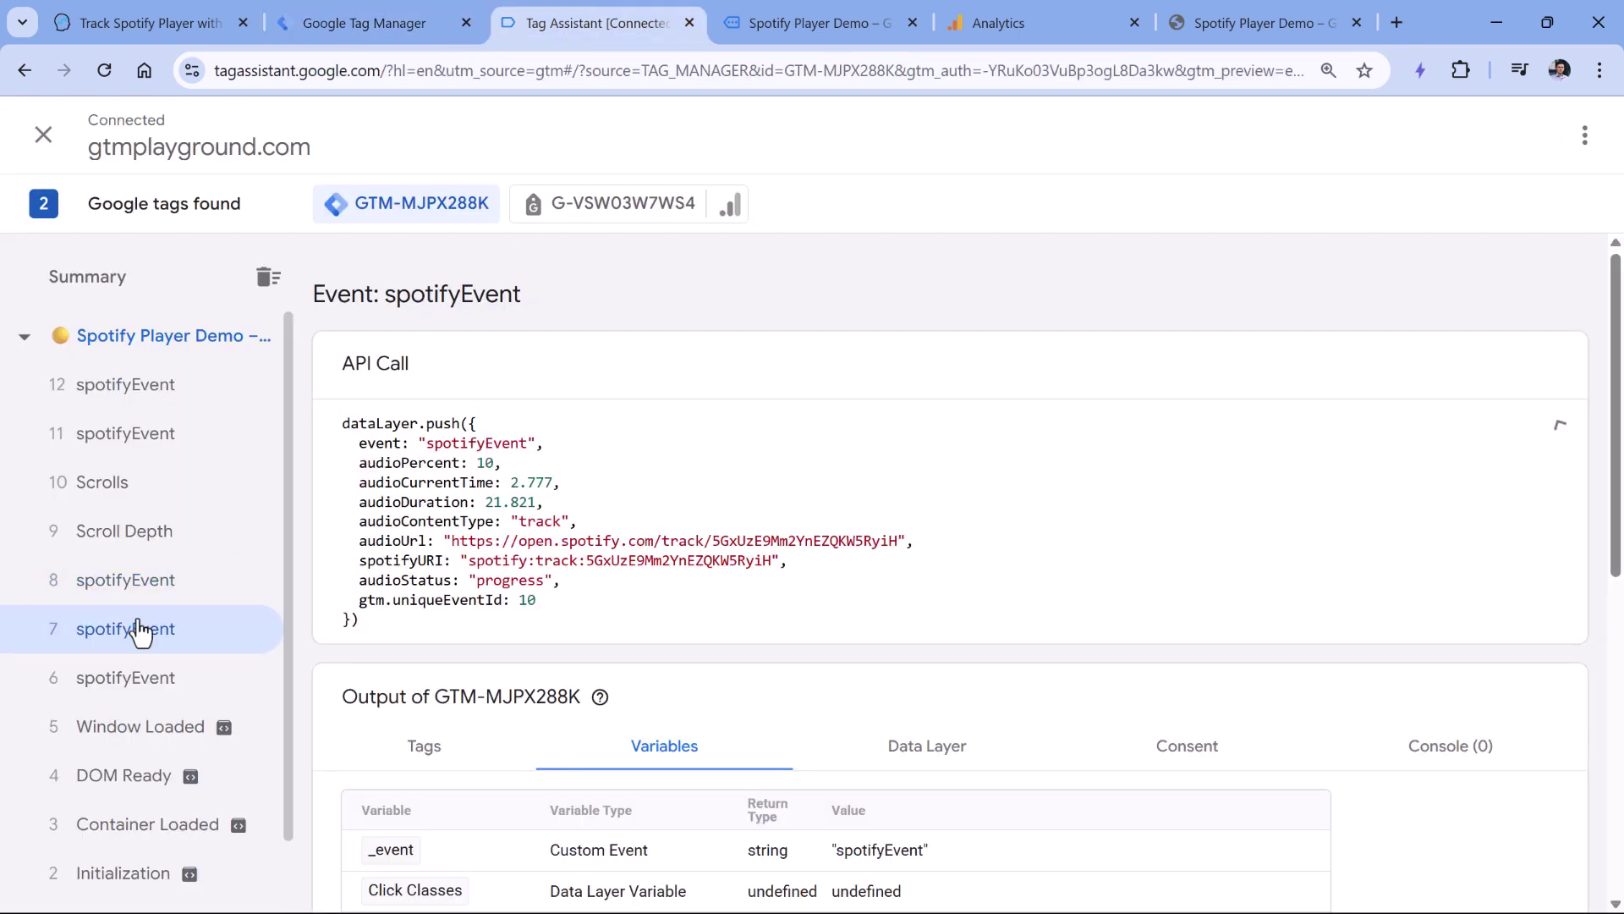
double_click(511, 581)
key(ctrl+c)
click(381, 22)
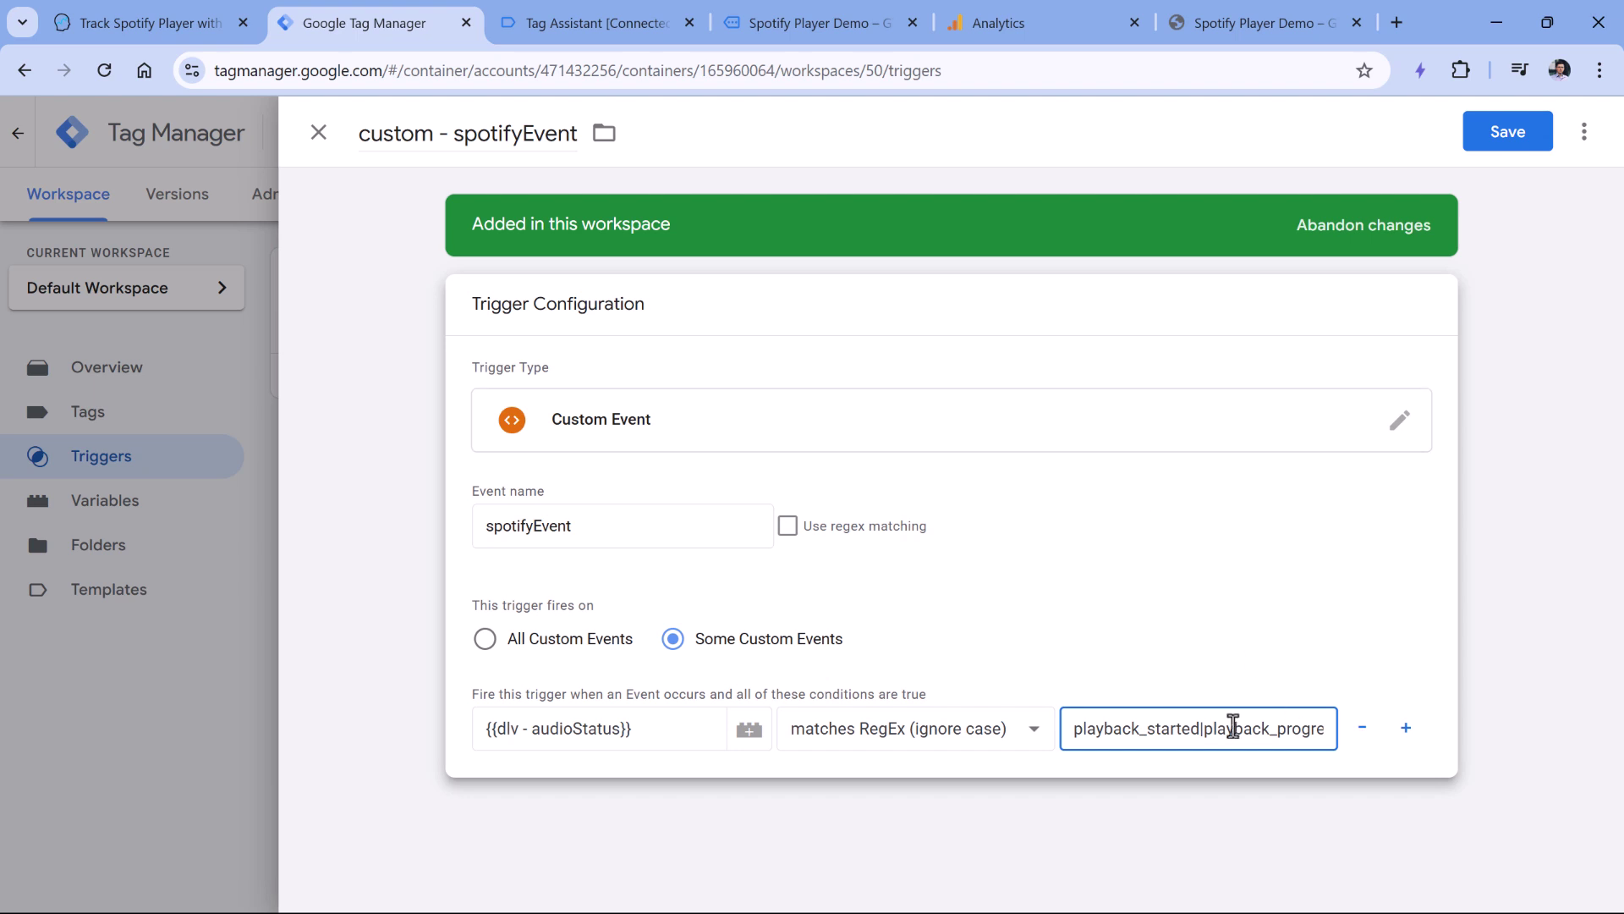
drag(1208, 727, 1292, 727)
key(ctrl+v)
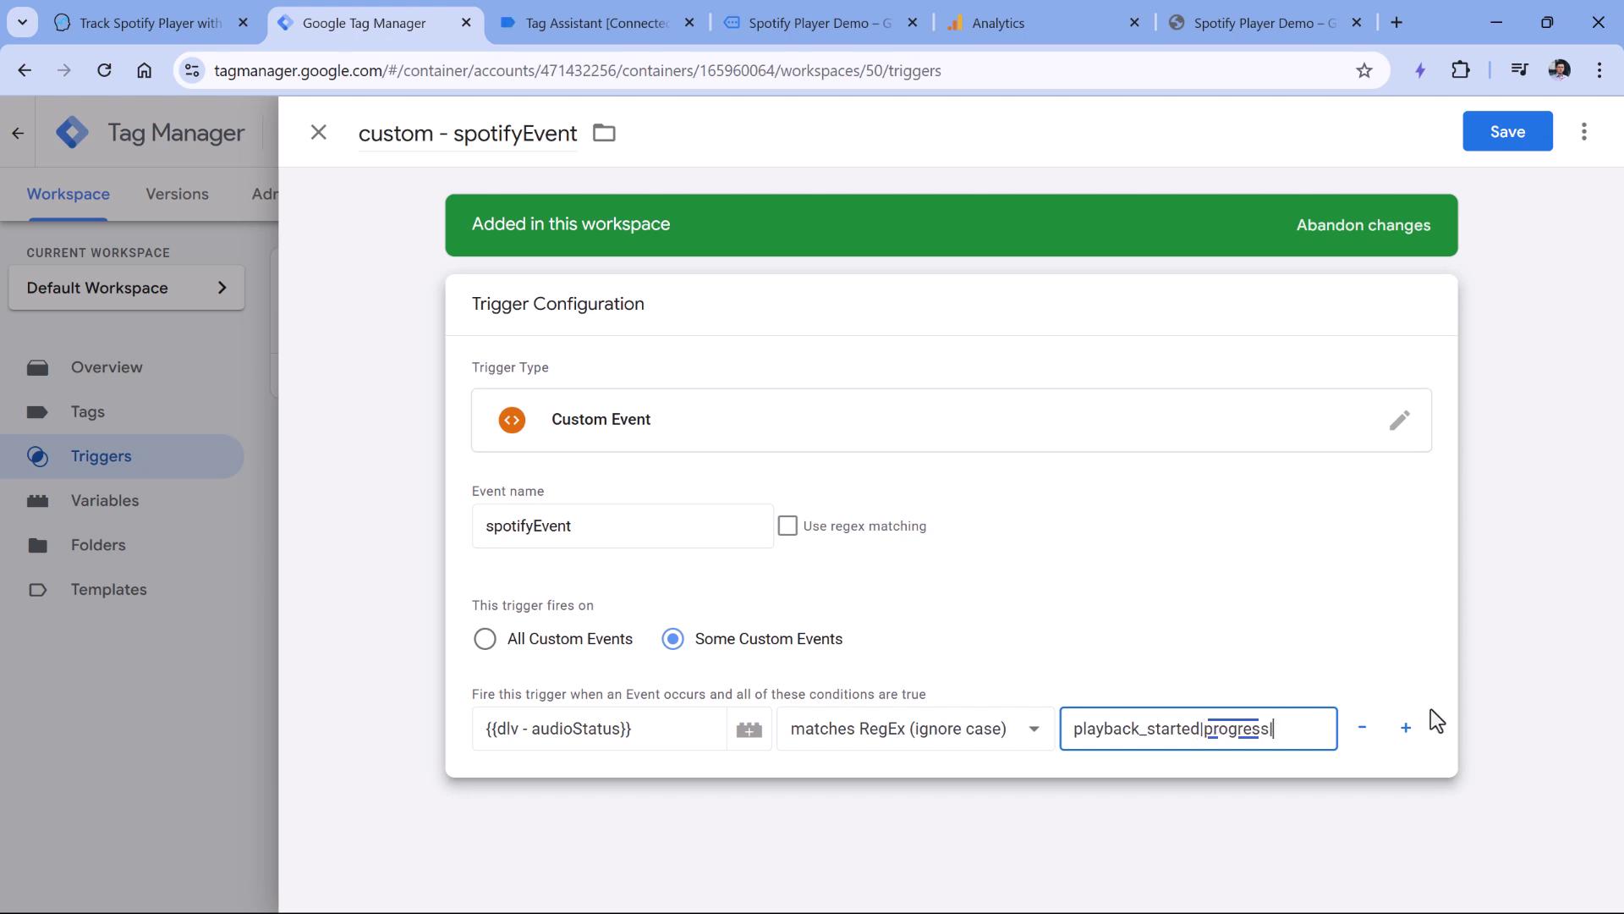
Step: Check the third spotifyEvent's audioStatus in Tag Assistant and extend the trigger's RegEx pattern with |playback_complete
key(ctrl+Tab)
click(199, 593)
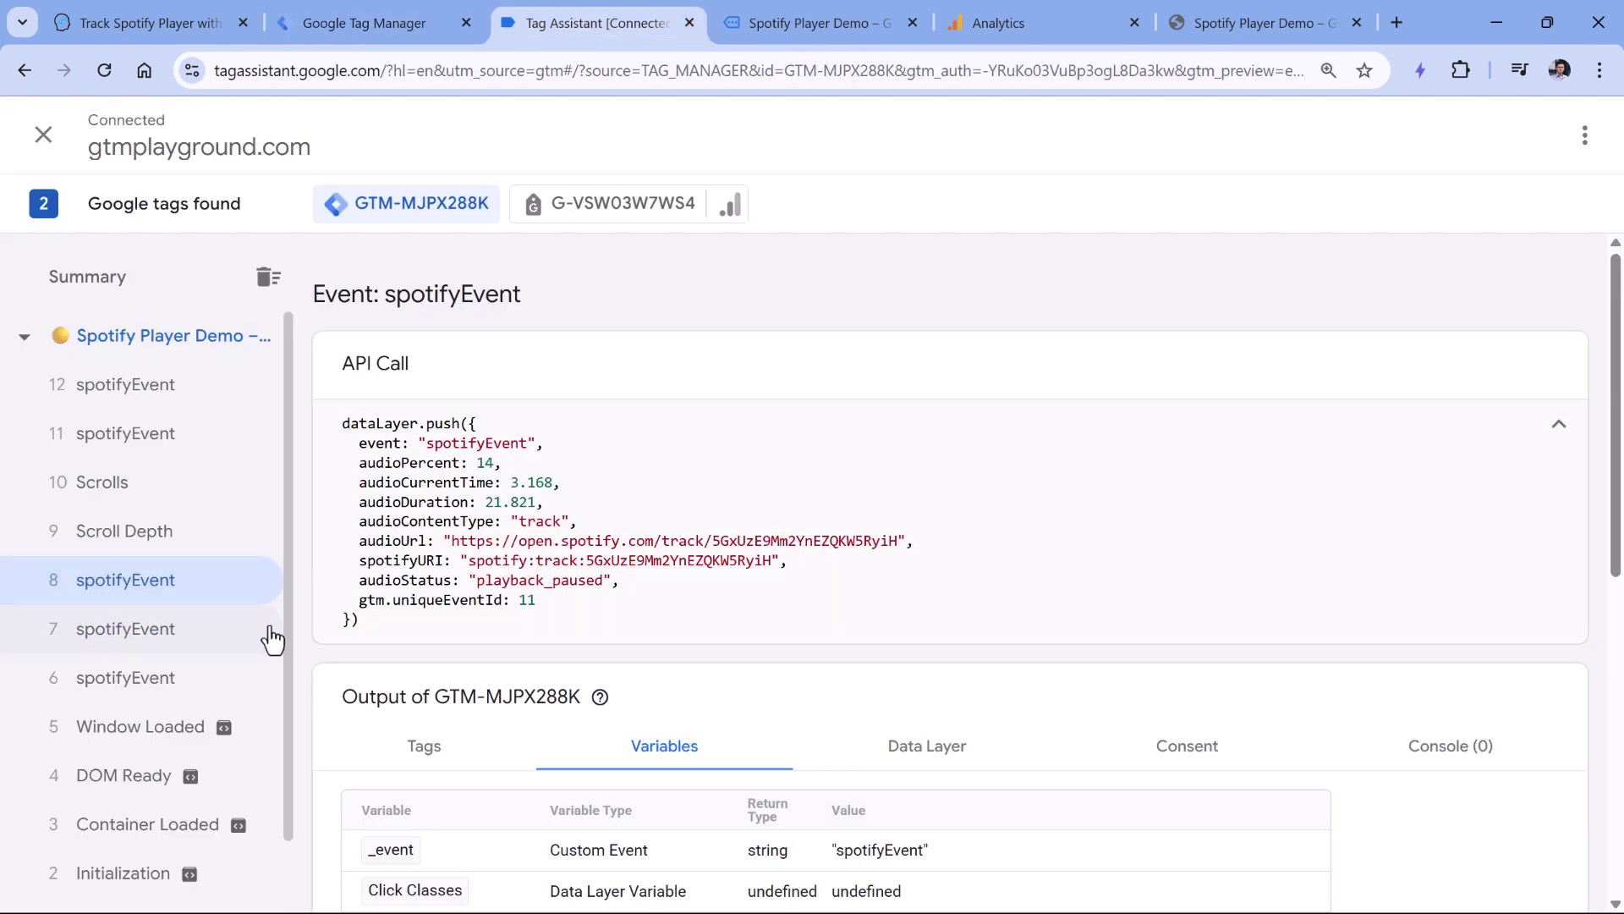
key(ctrl+shift+Tab)
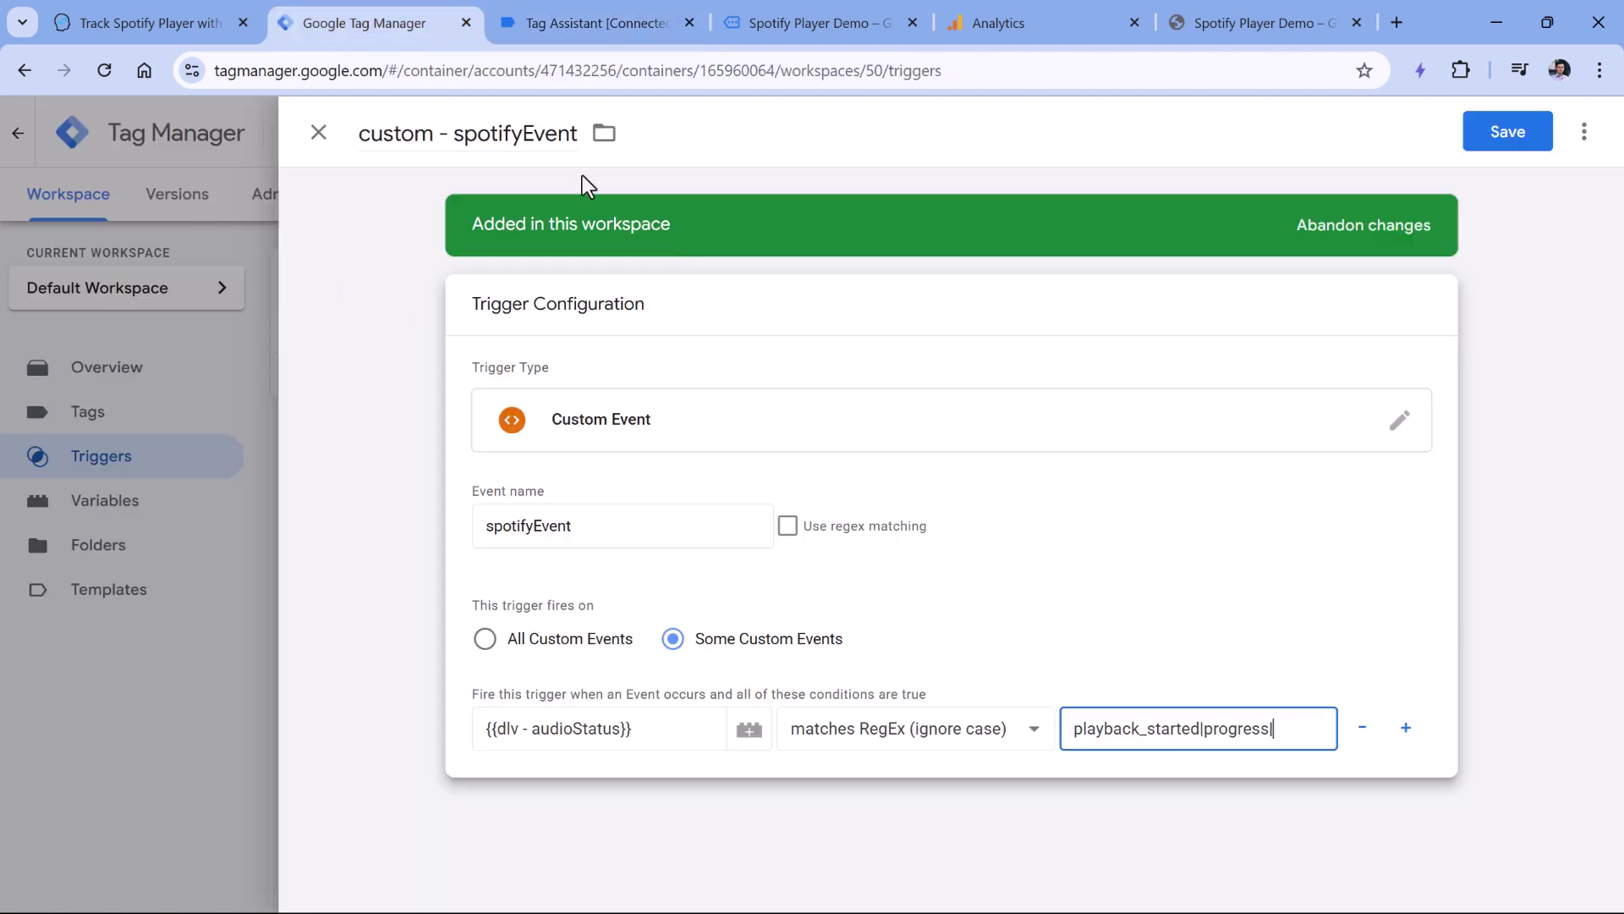
text(|playb)
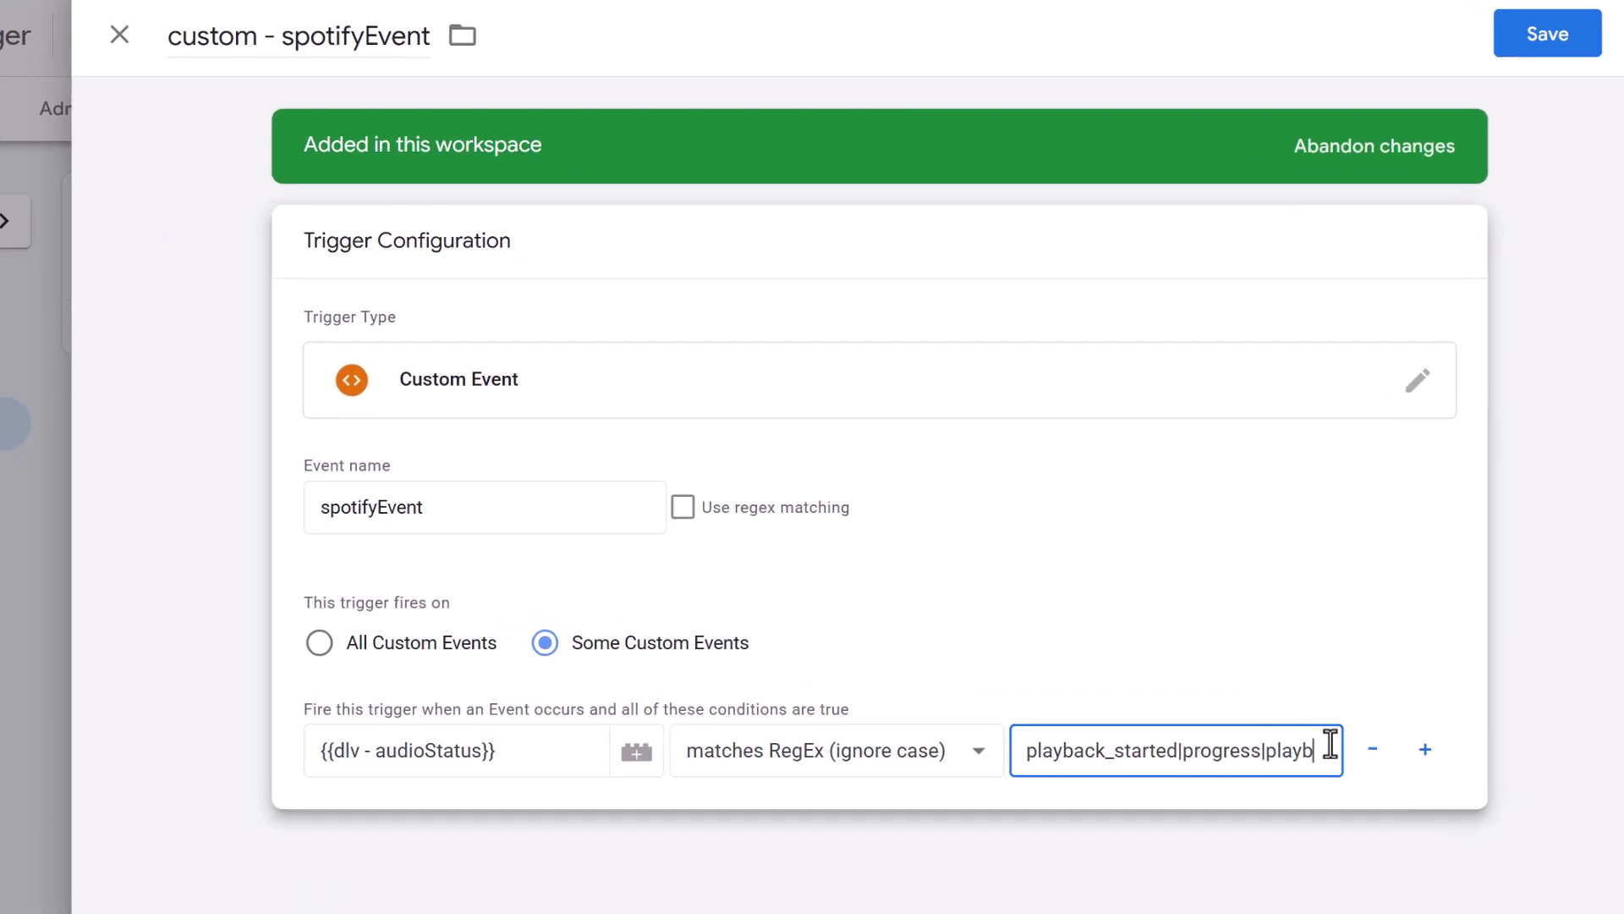
text(ack_complete)
Step: Review the alternatives in the audioStatus RegEx pattern and save the custom - spotifyEvent trigger
drag(1167, 767, 987, 759)
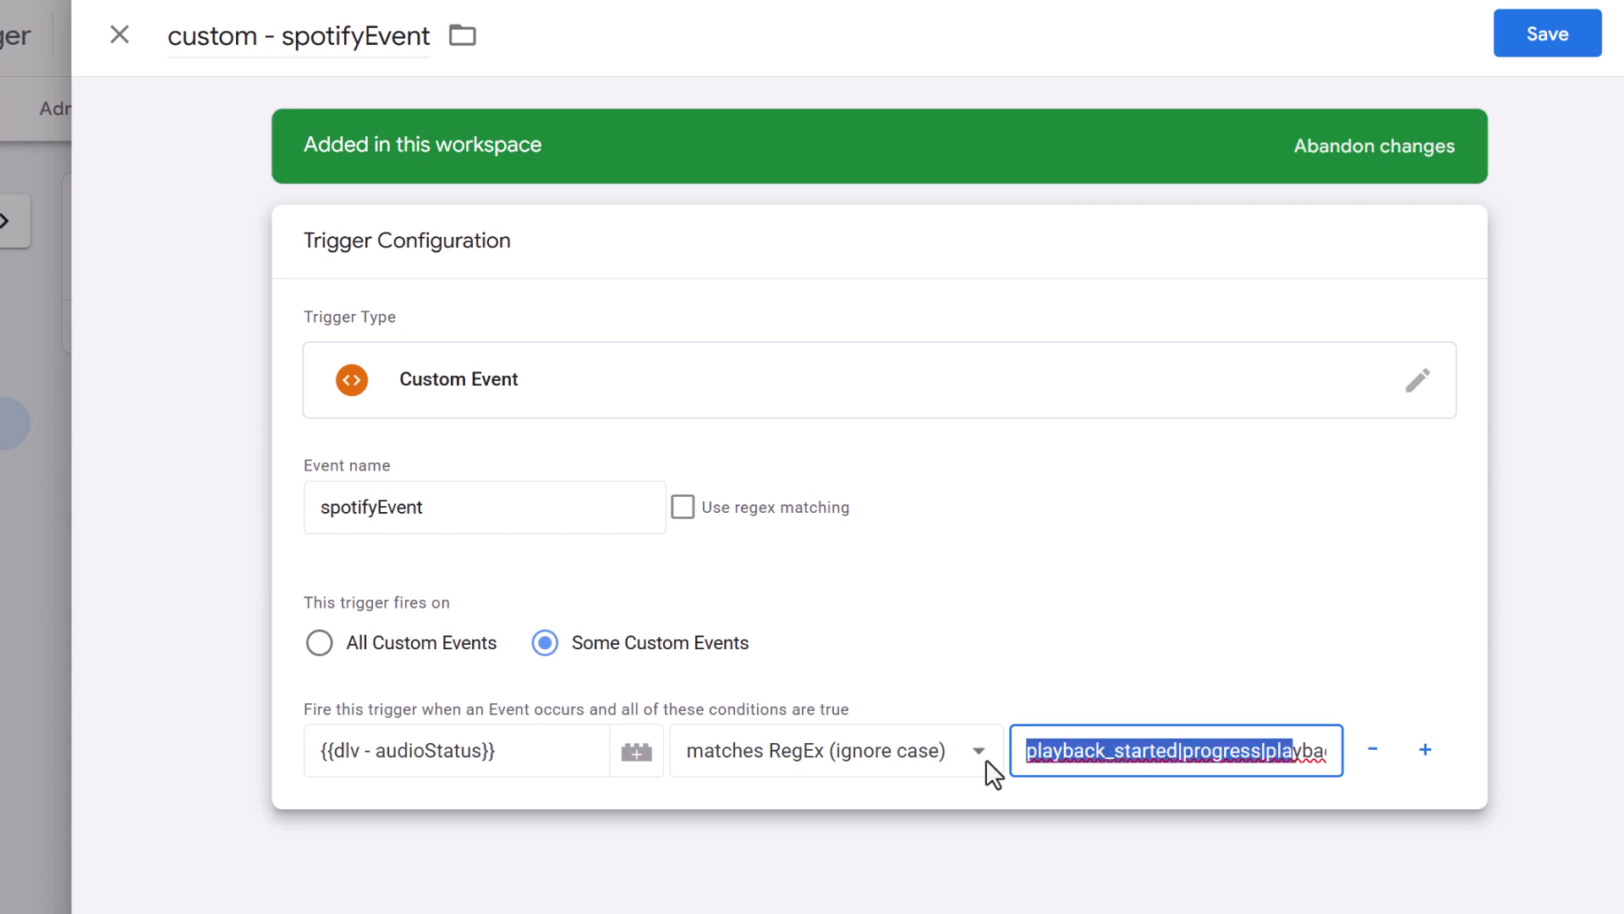
click(1099, 771)
double_click(1092, 756)
double_click(1242, 753)
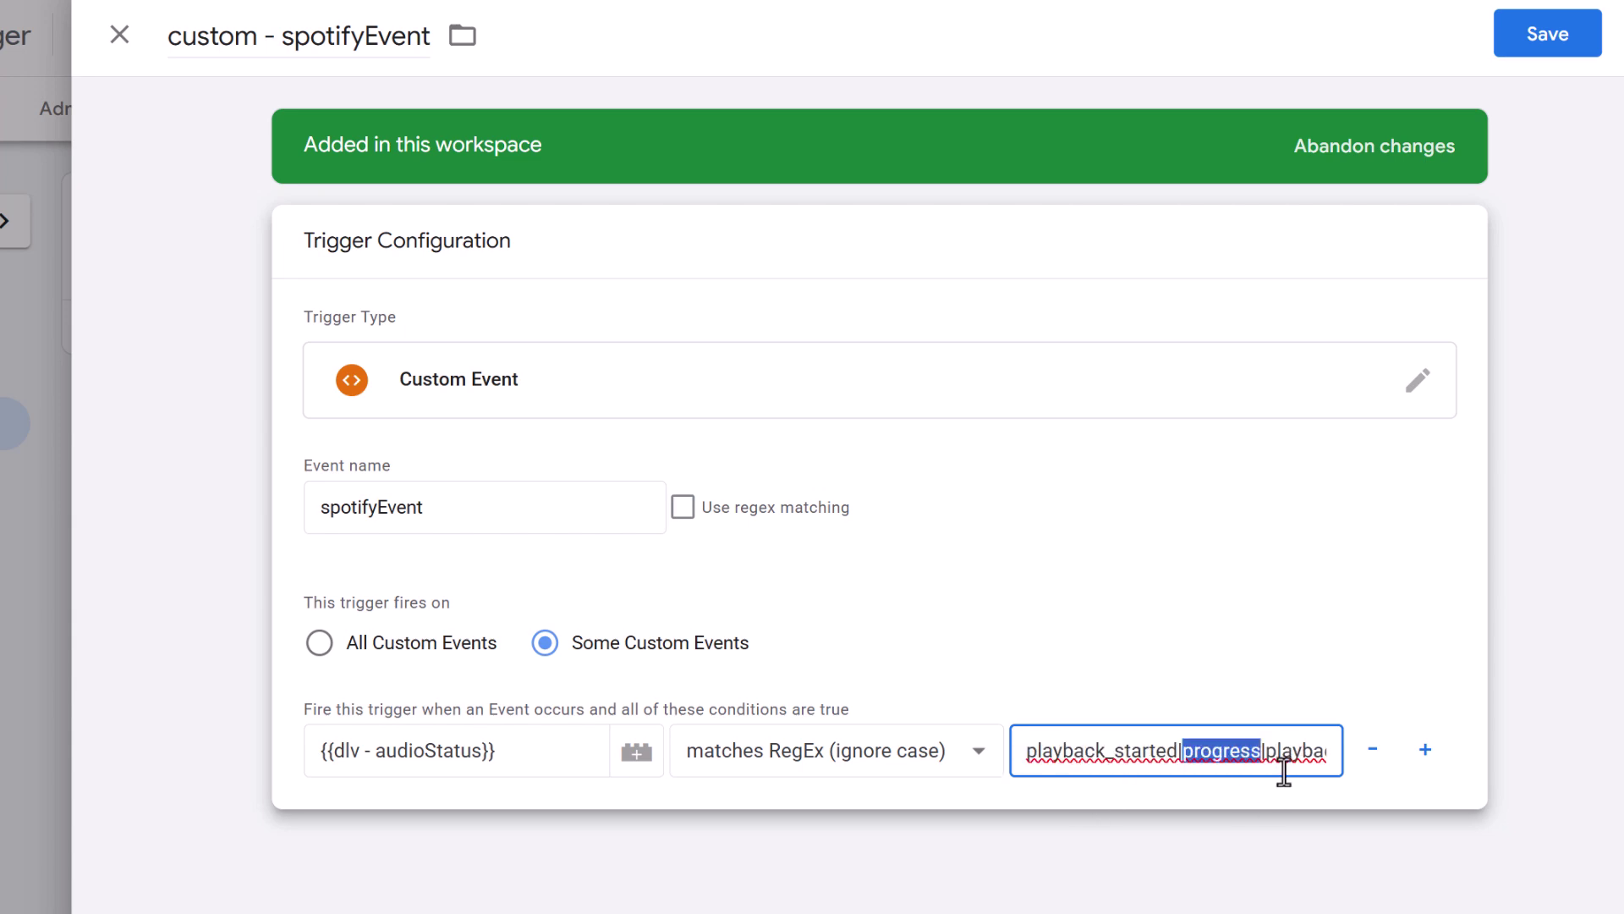
drag(1284, 772, 1342, 747)
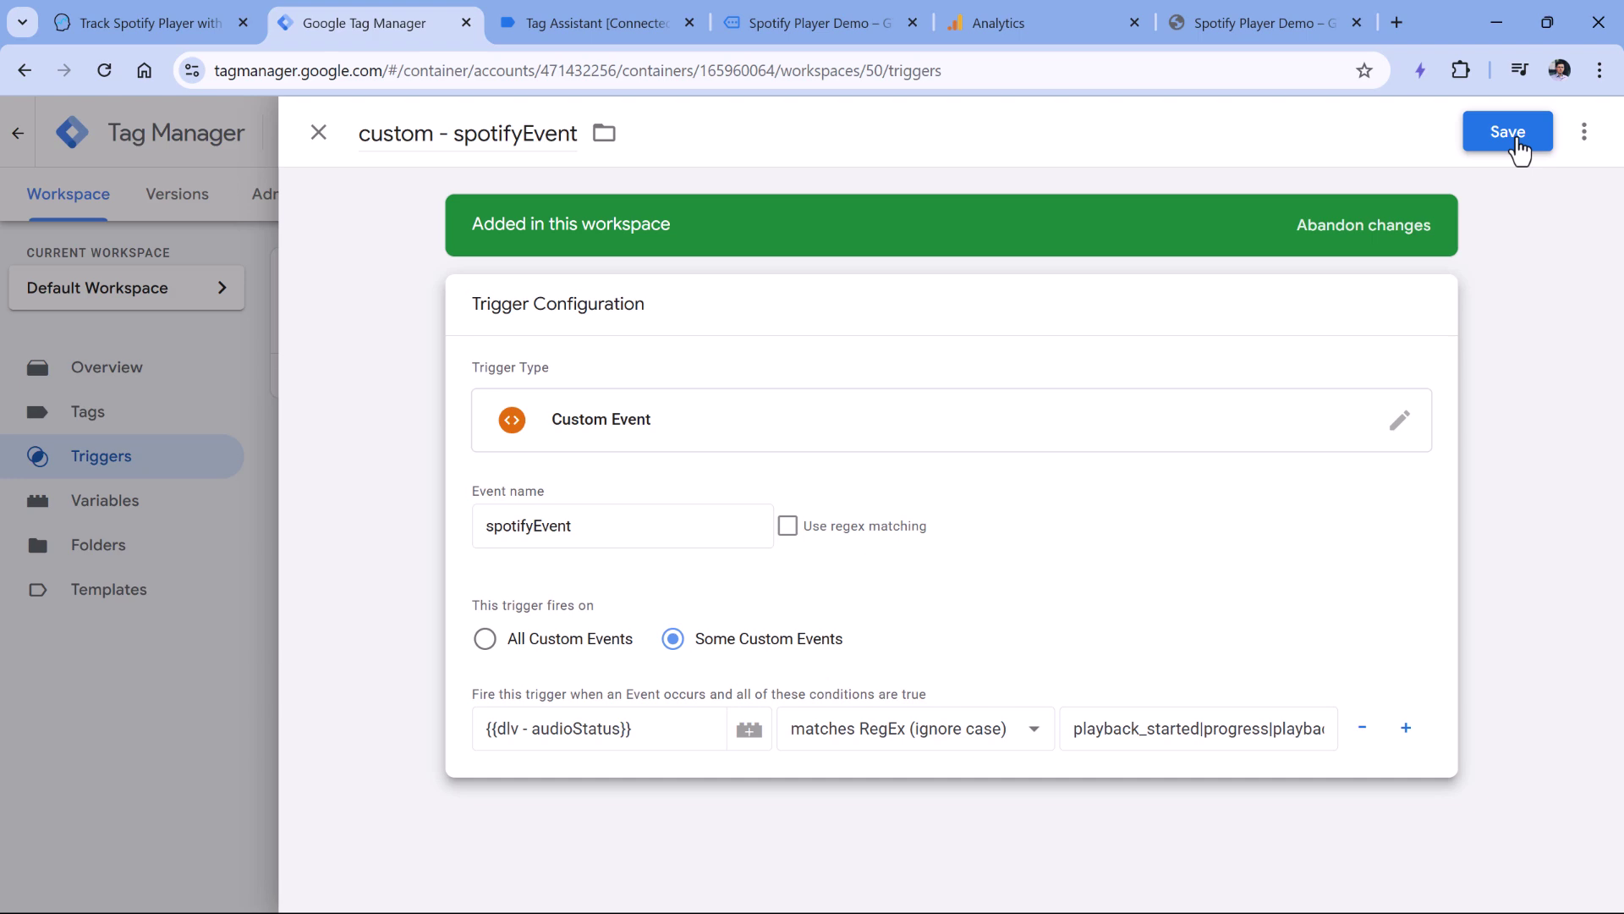
click(1528, 84)
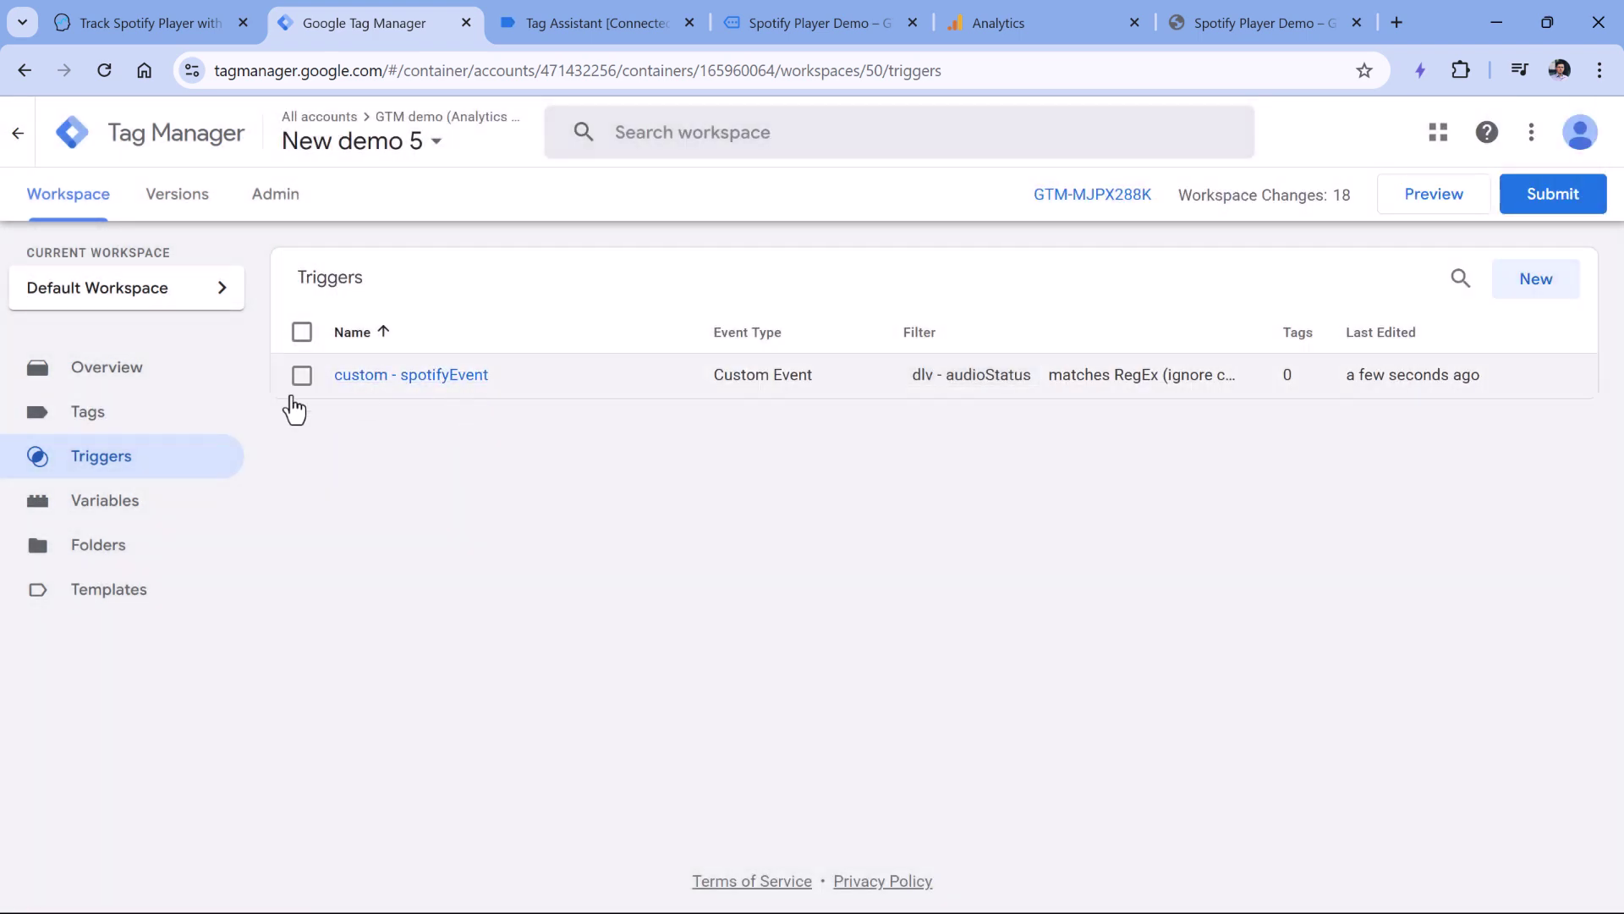
Step: Copy the Tag ID from the GA4 config tag and close that tag without changes
click(91, 416)
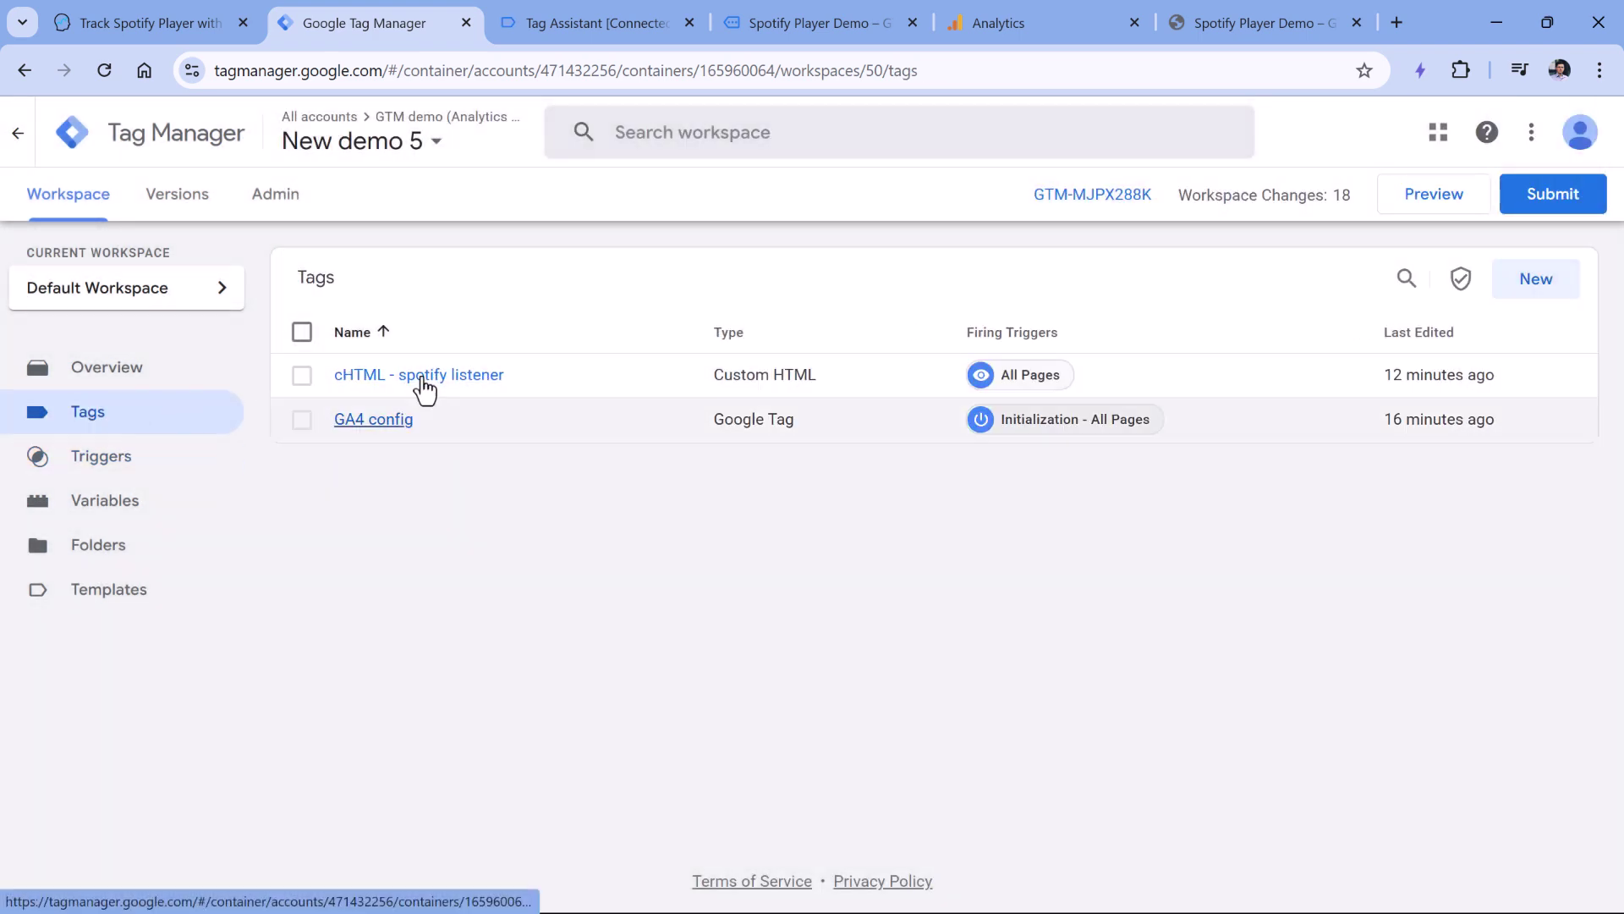
click(368, 427)
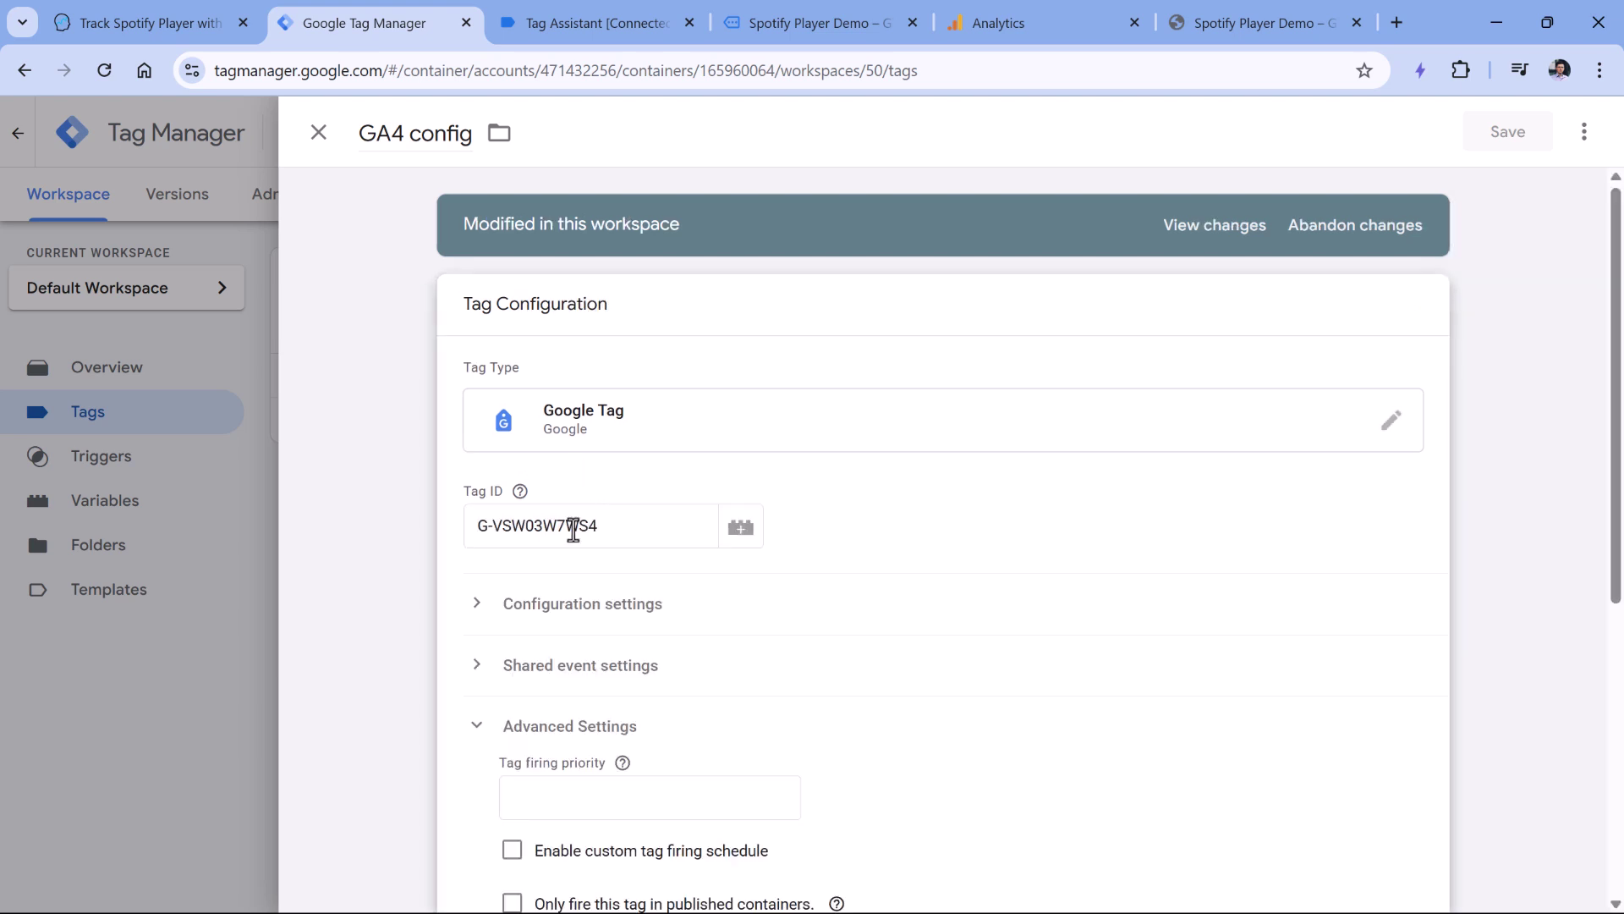
triple_click(574, 527)
key(ctrl+c)
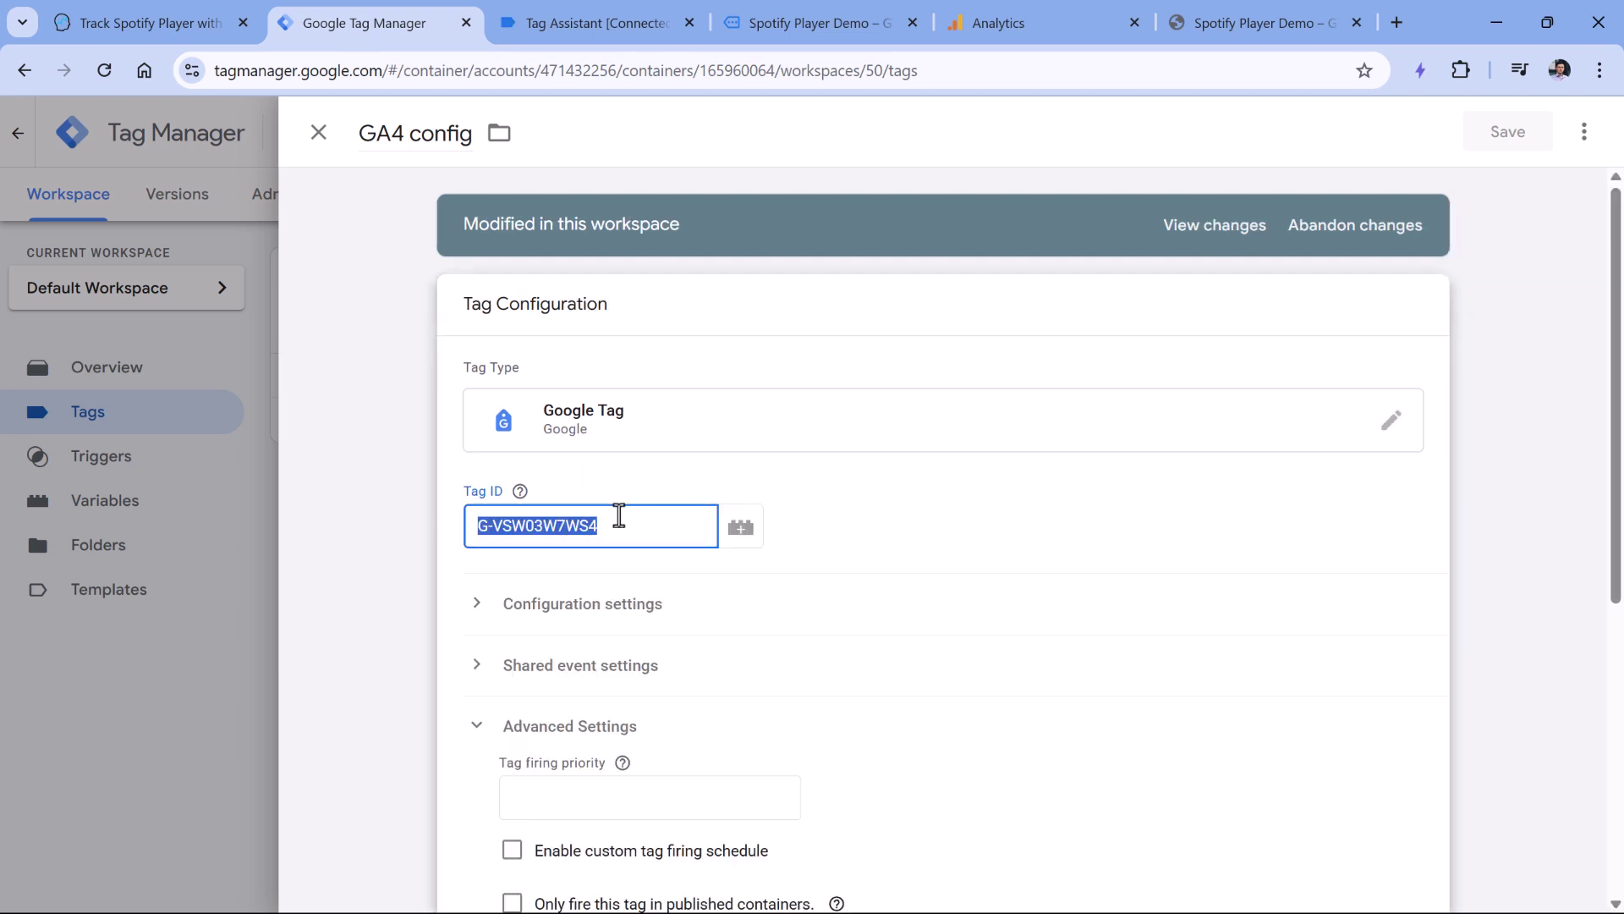
click(627, 554)
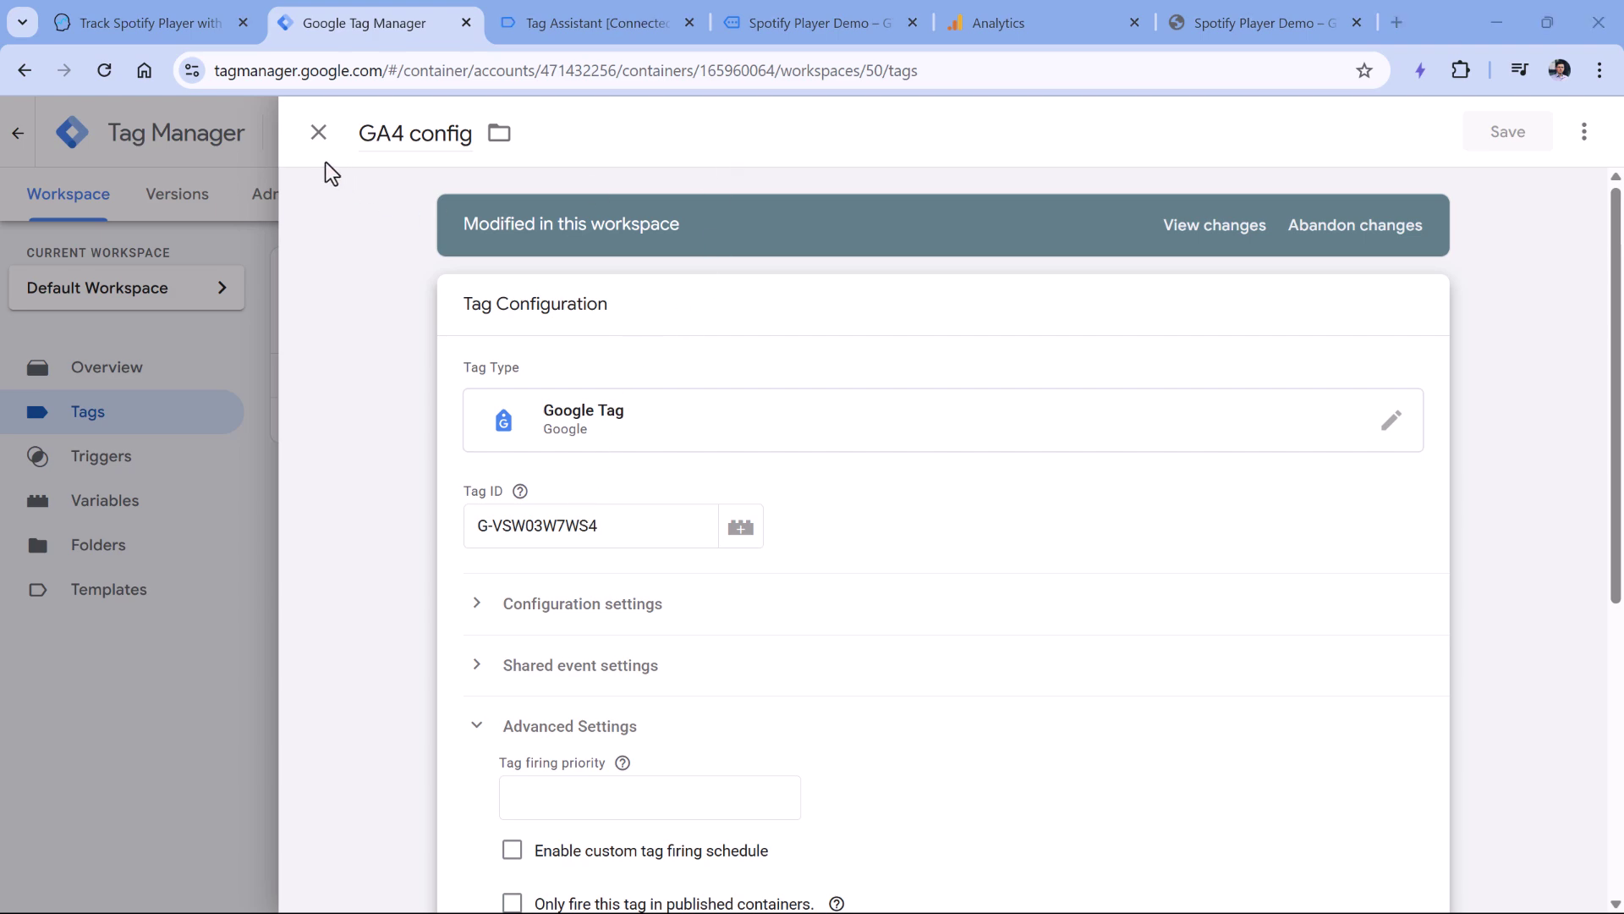
click(318, 132)
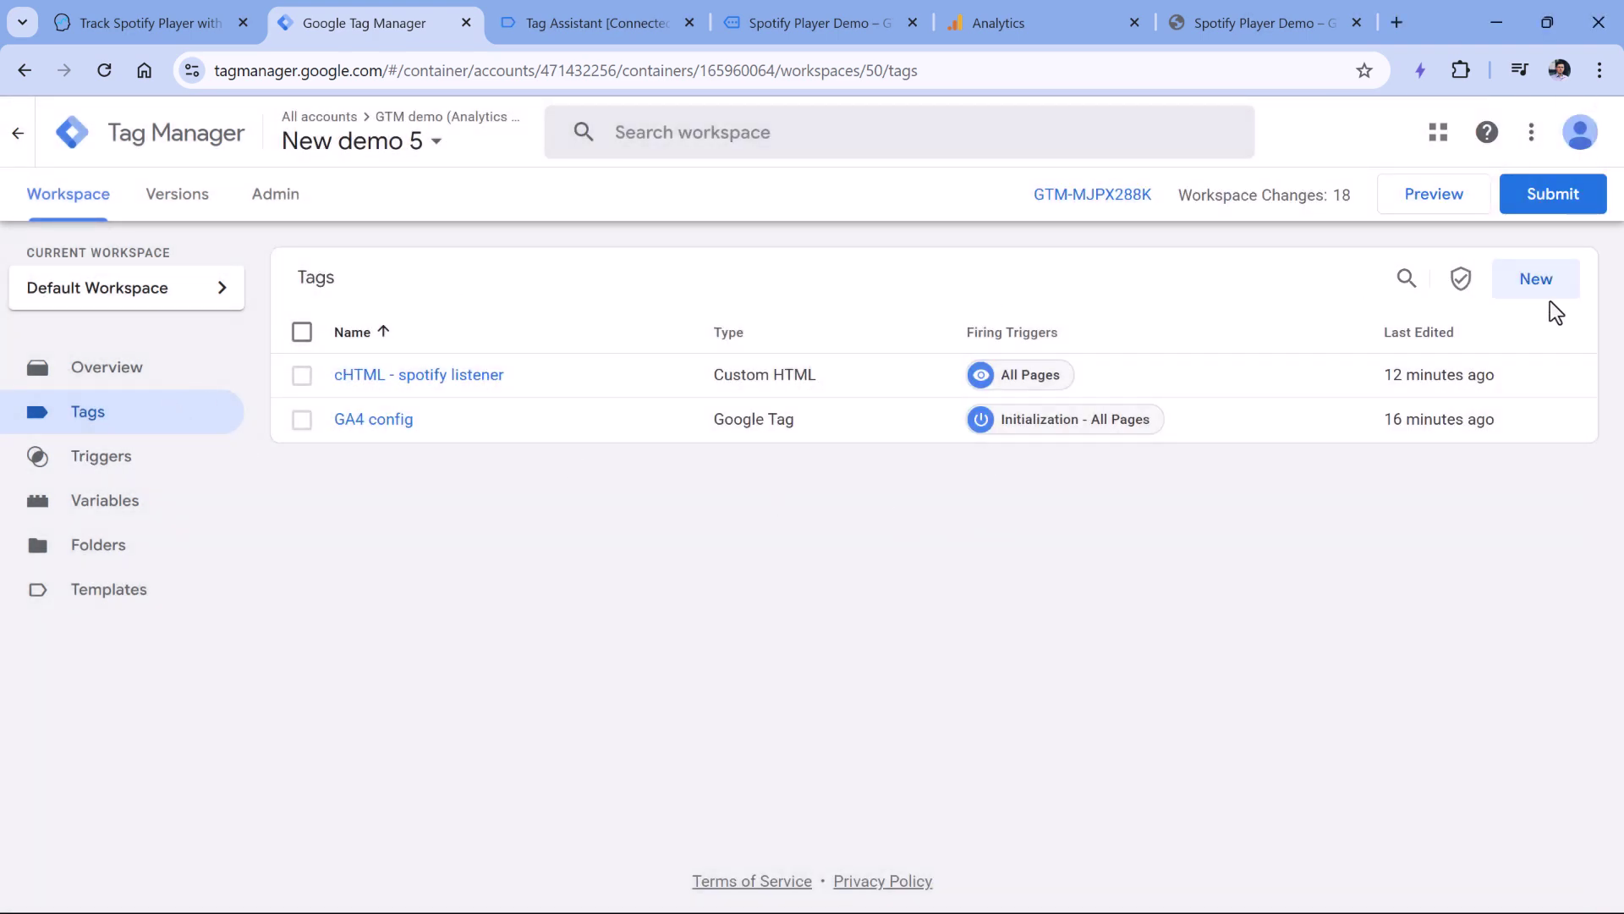
Step: Create a new Google Analytics: GA4 Event tag and paste the copied Tag ID as its Measurement ID
click(1537, 282)
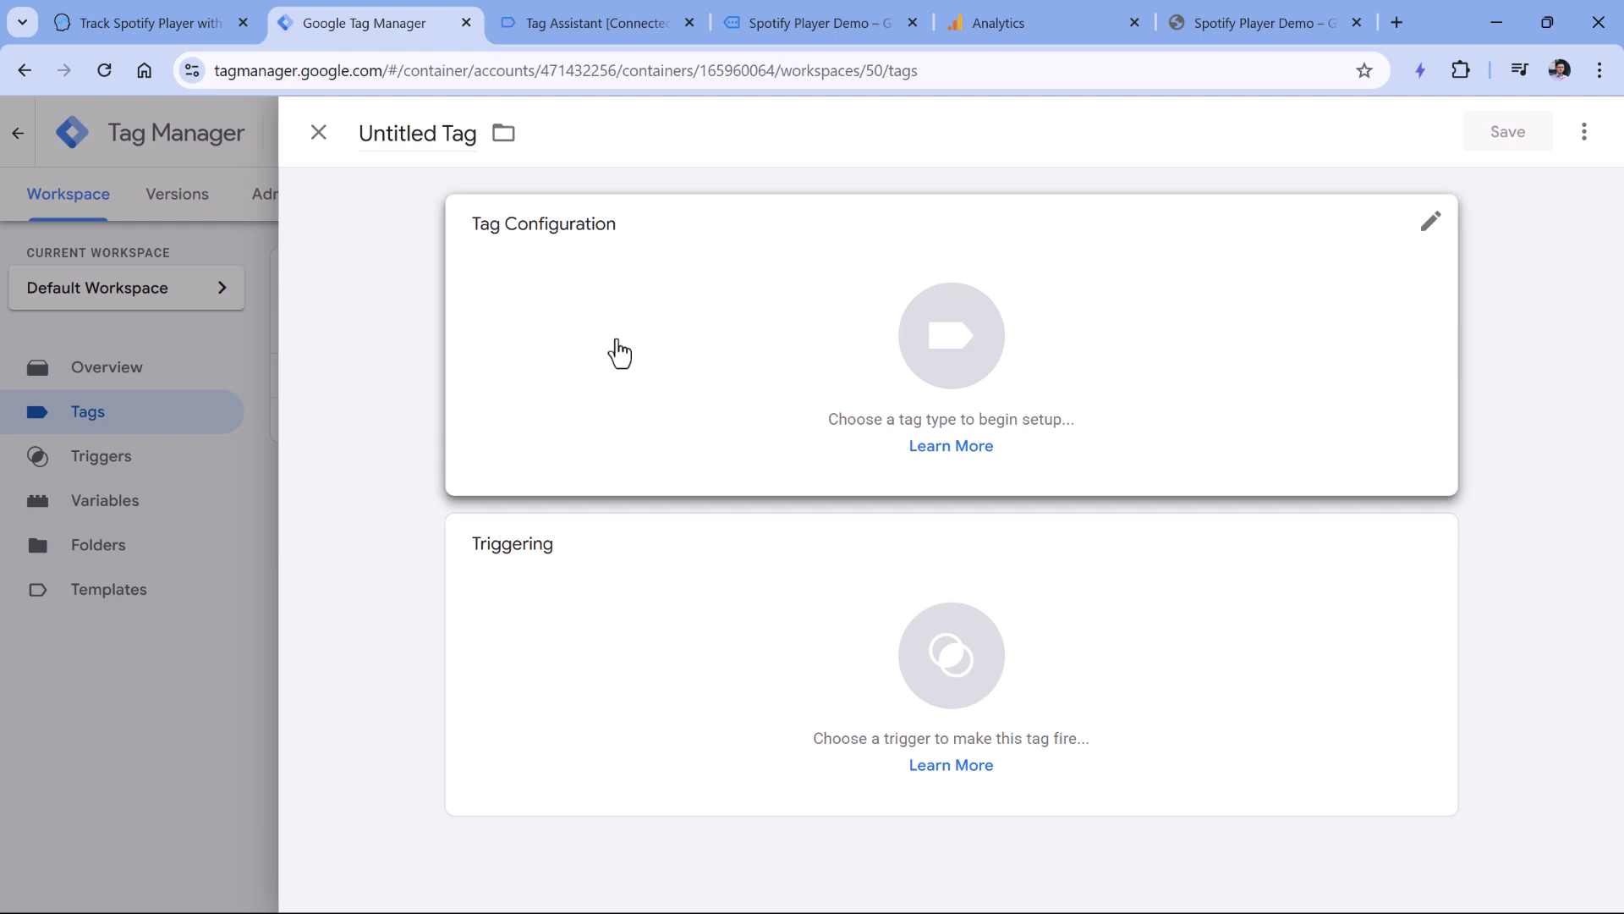
click(619, 353)
click(1091, 326)
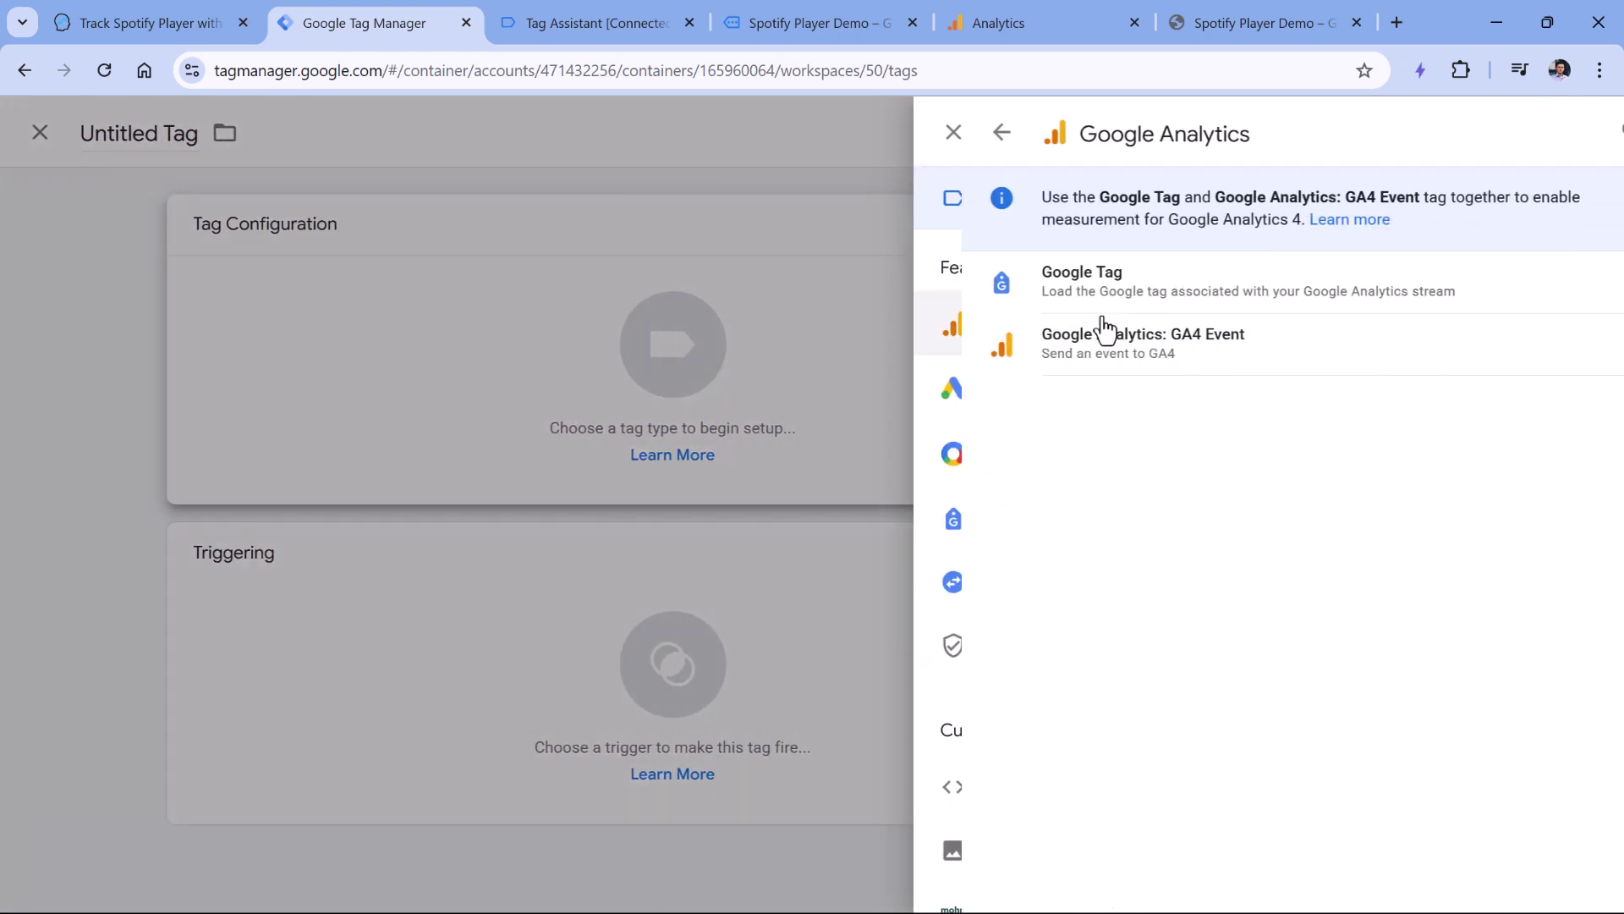
click(1117, 347)
click(575, 457)
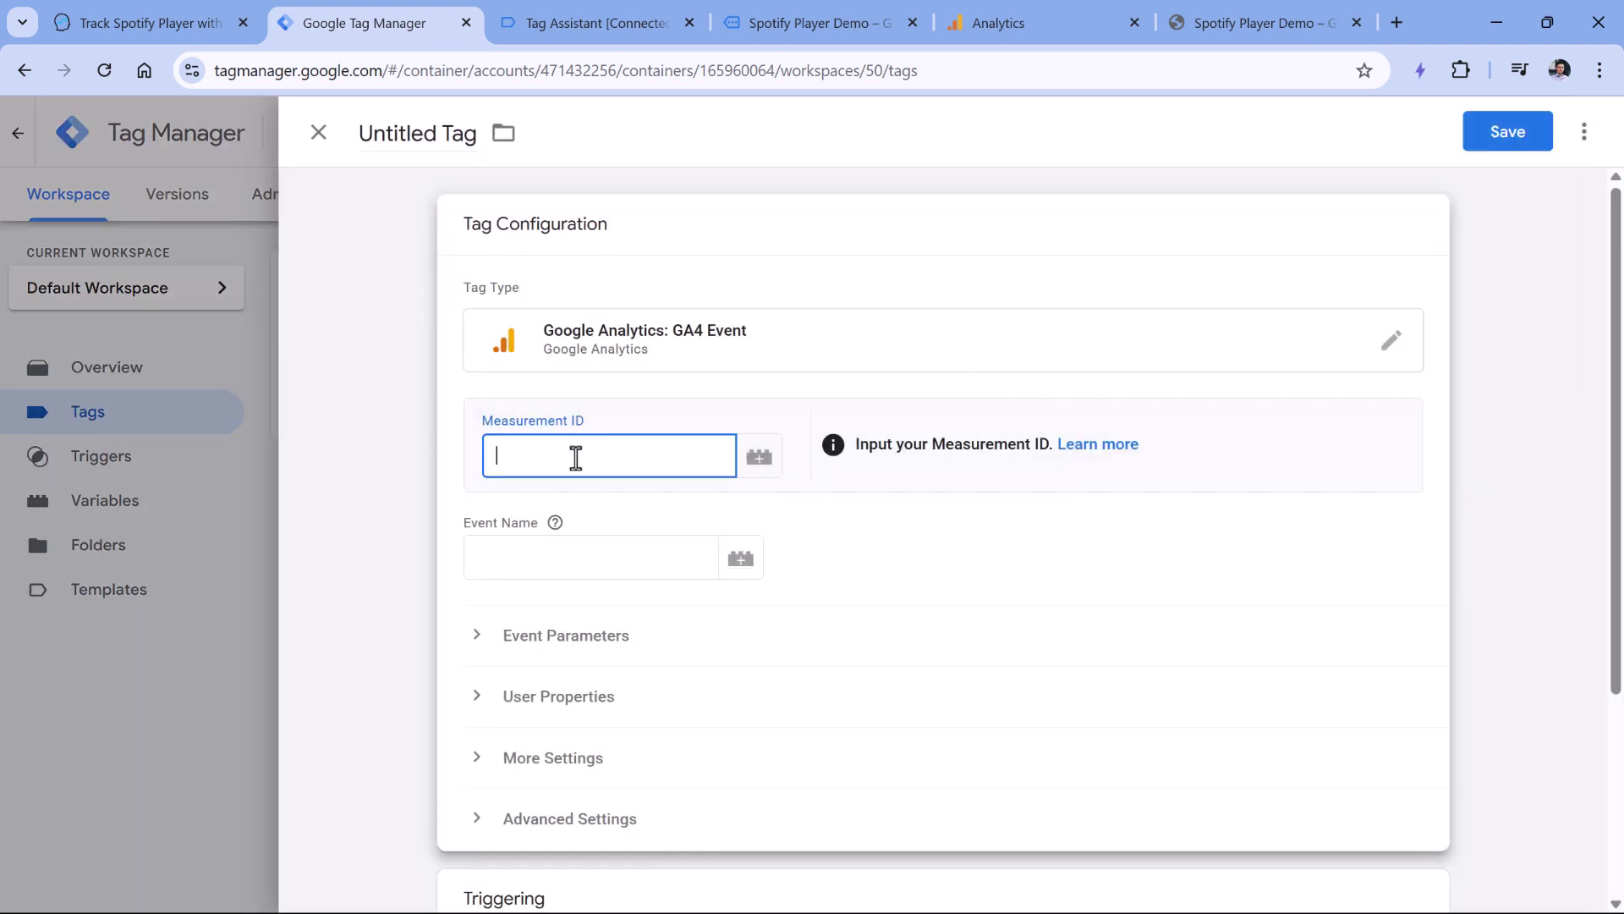
key(ctrl+v)
Step: Set the tag's event name to audio_ followed by the dlv - audioStatus variable
click(565, 555)
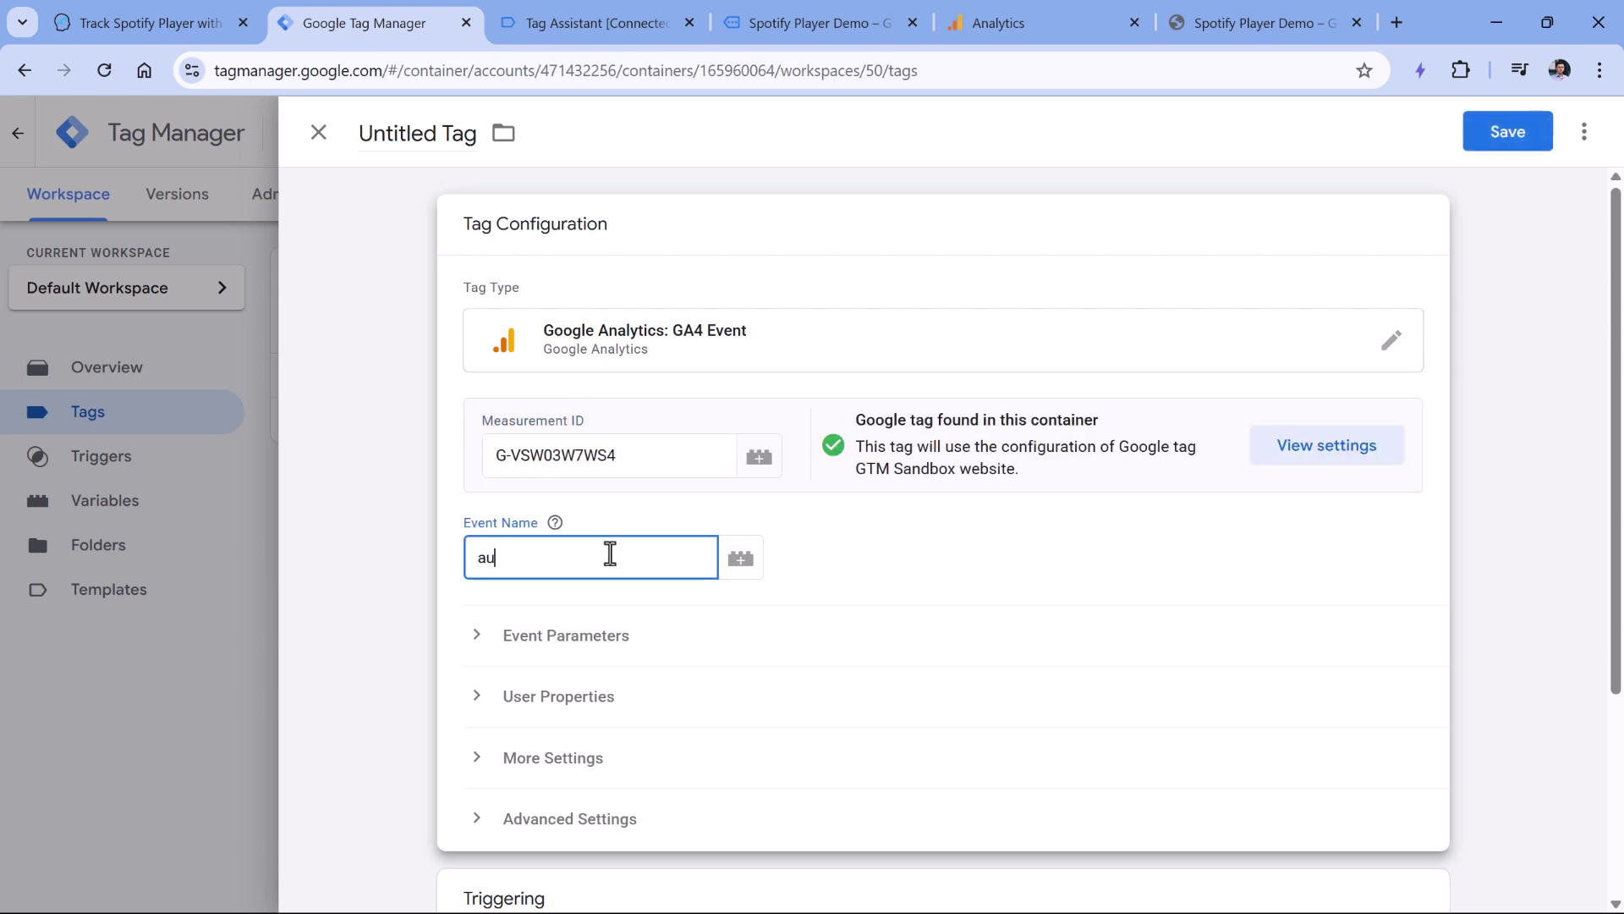
text(audio_)
click(742, 562)
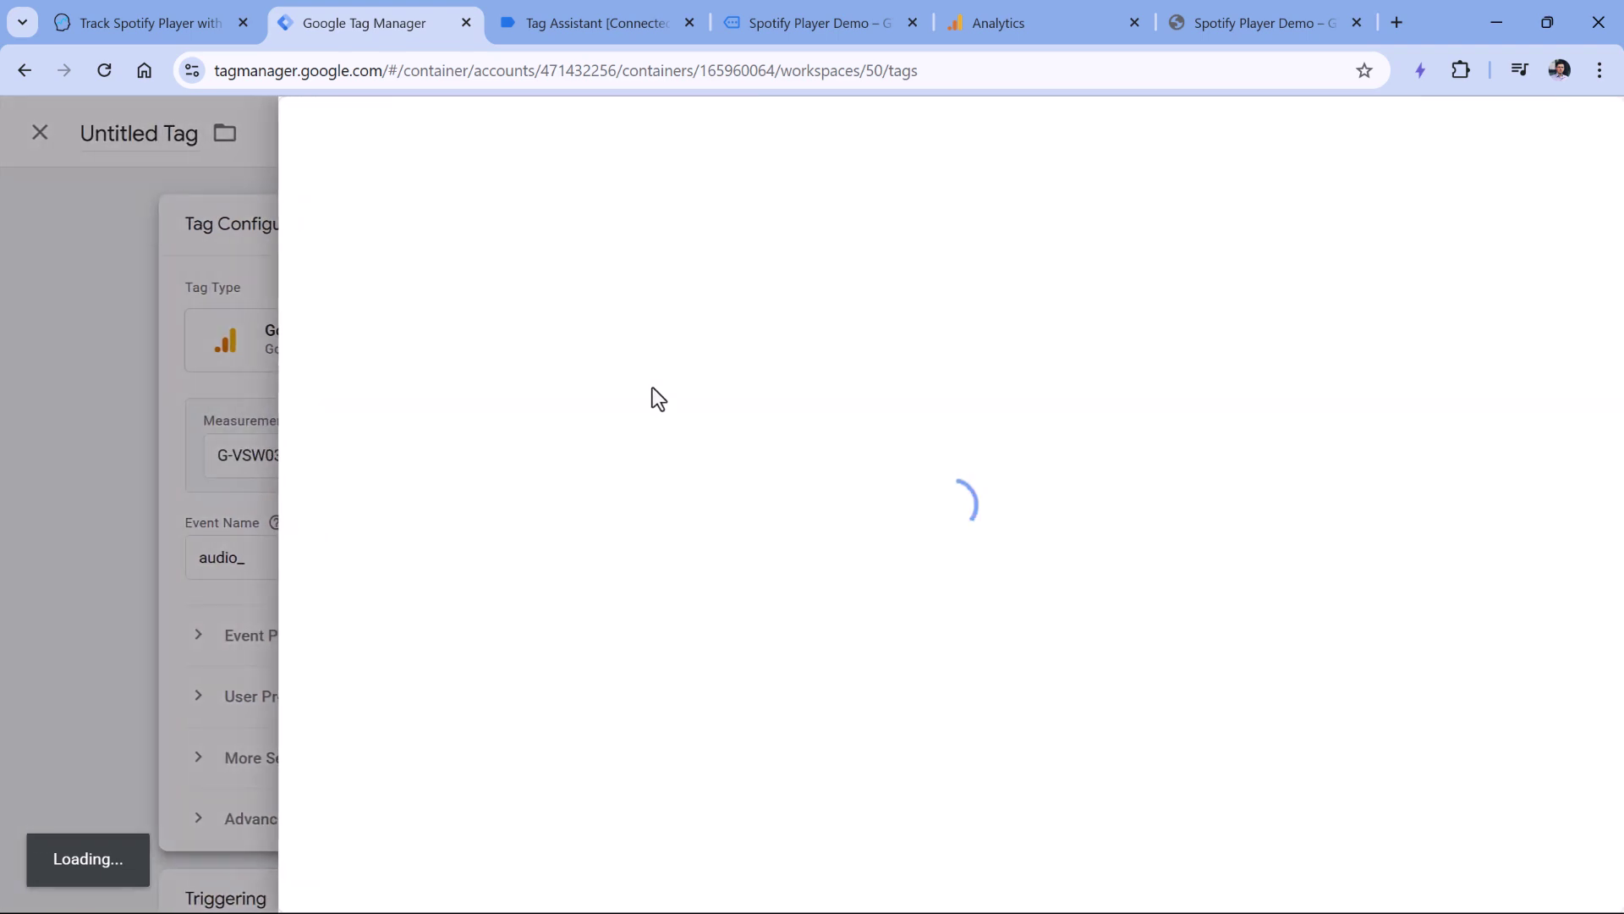
click(442, 584)
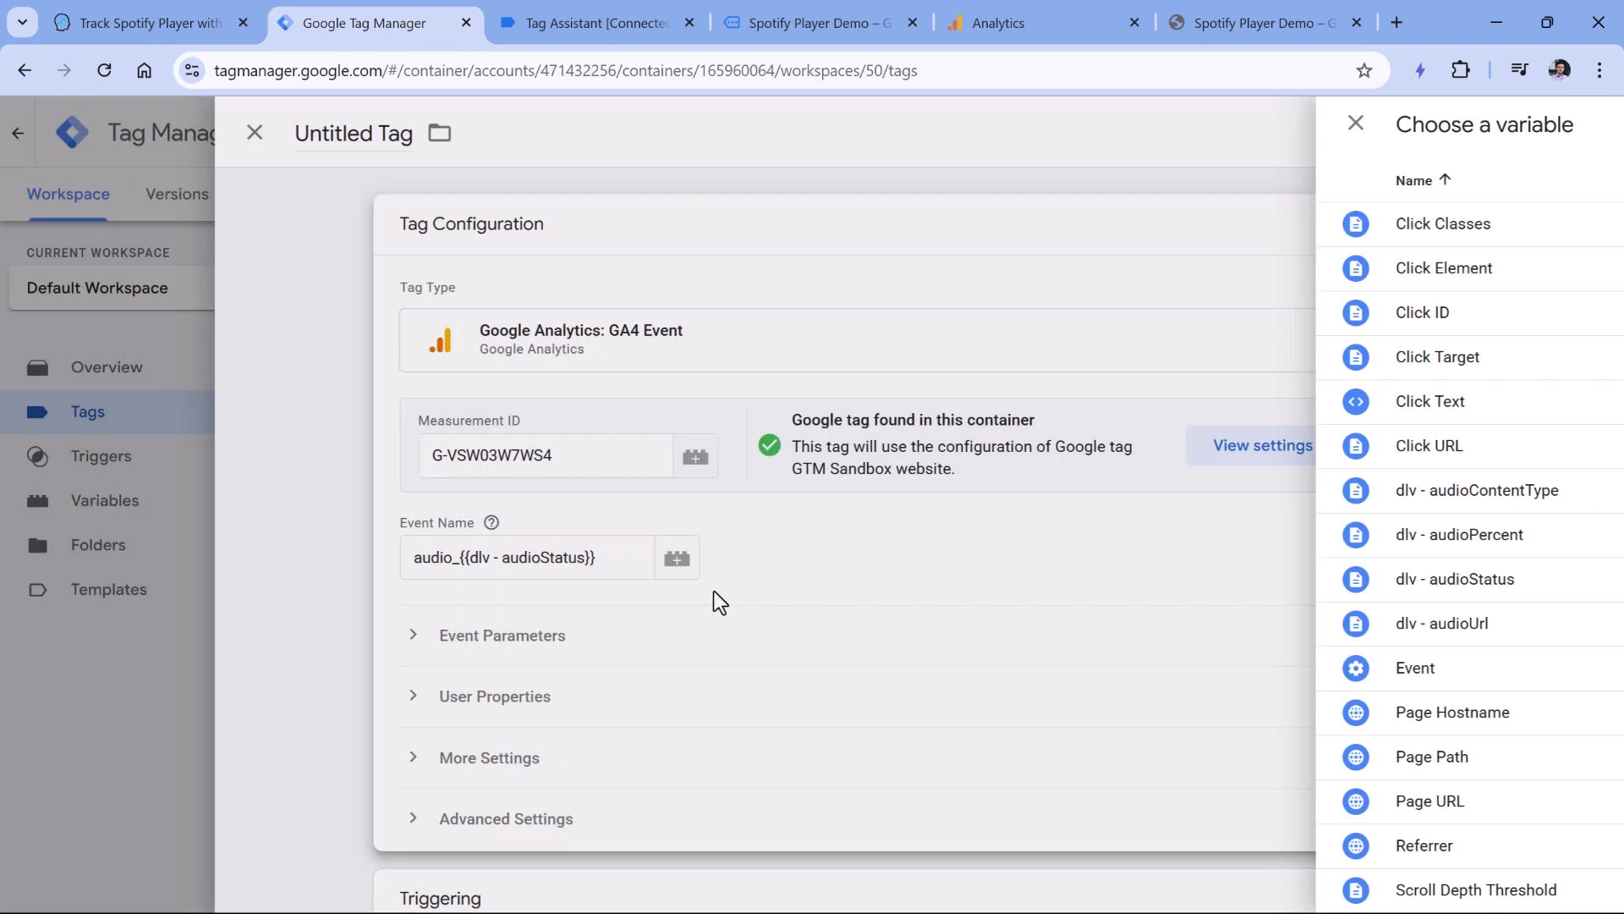
Step: Review the prefix and variable in the event name, and check the selected spotifyEvent's audioStatus in Tag Assistant
drag(522, 560, 473, 562)
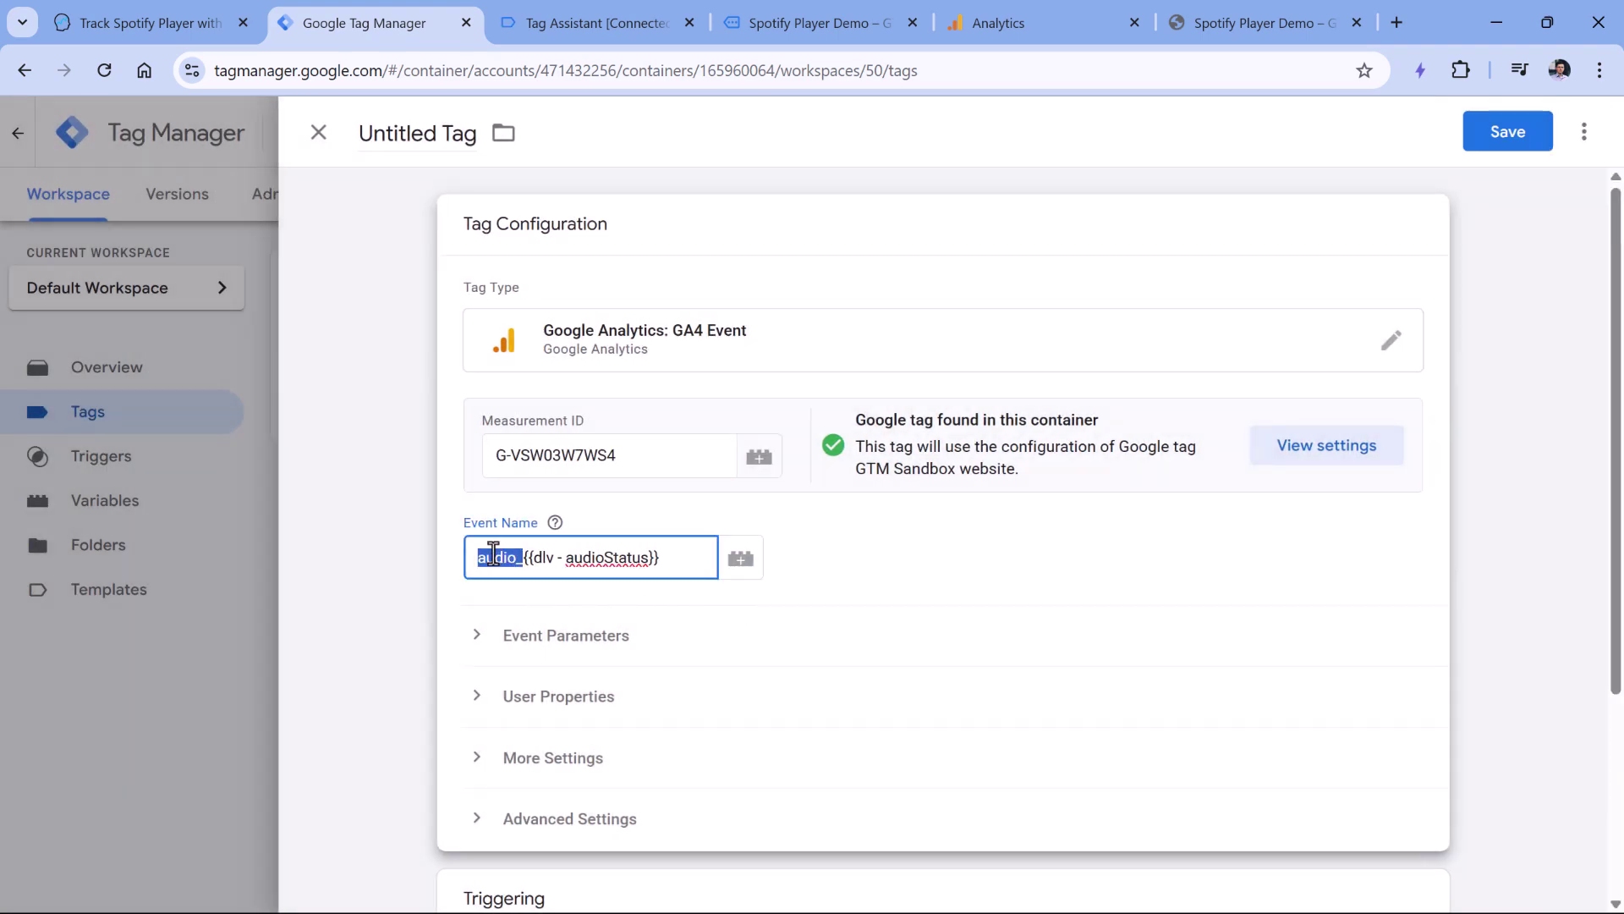
drag(671, 562, 527, 559)
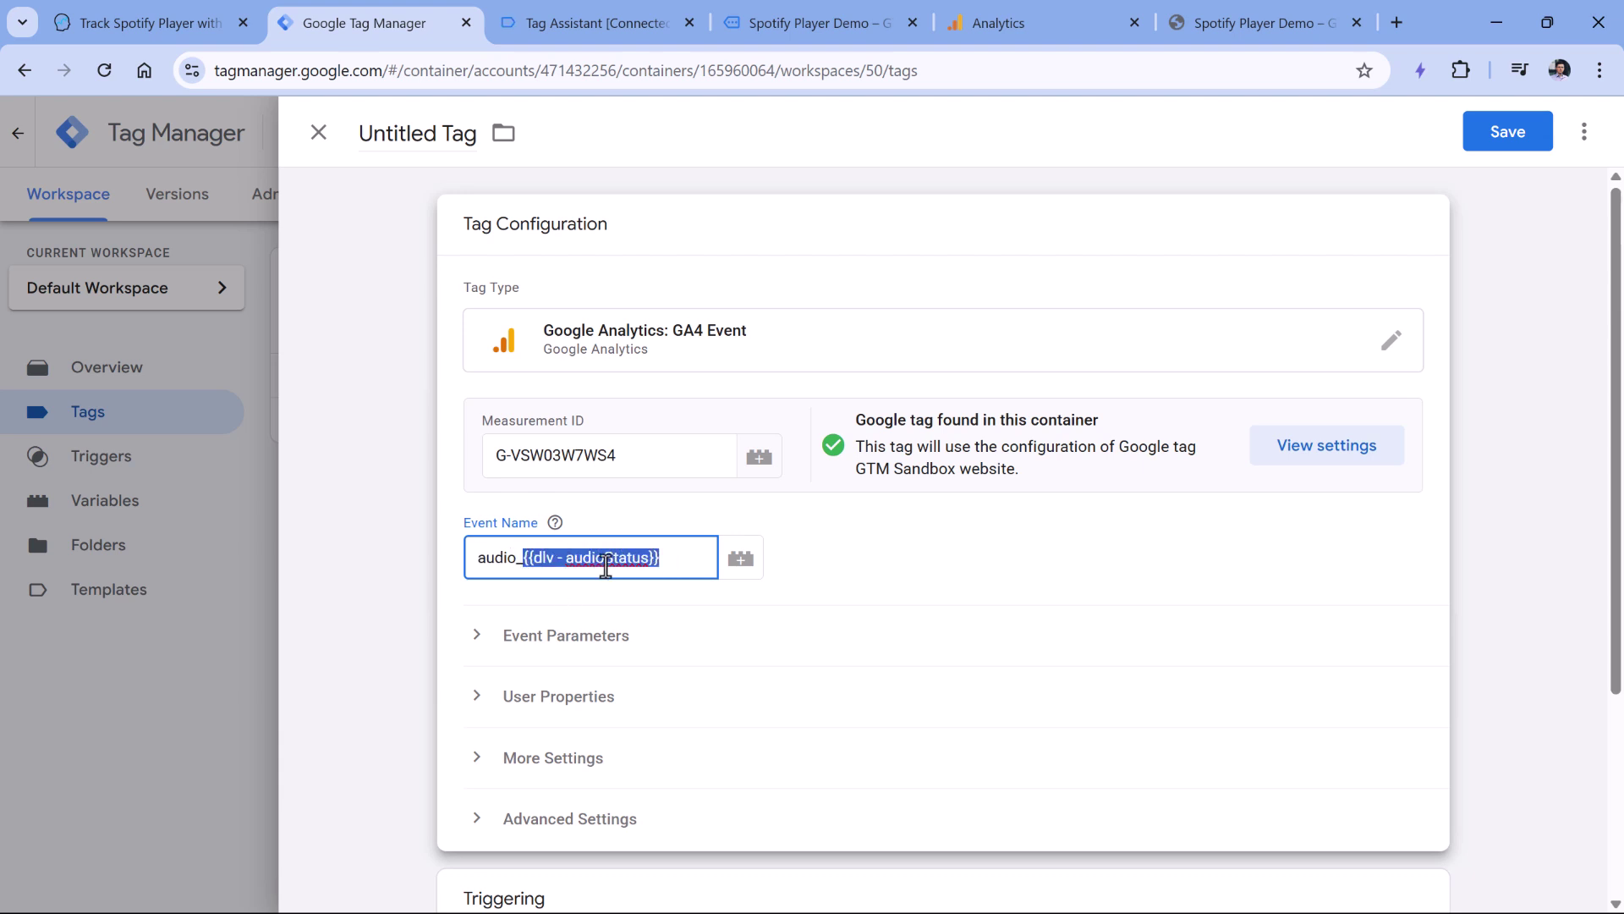
click(558, 12)
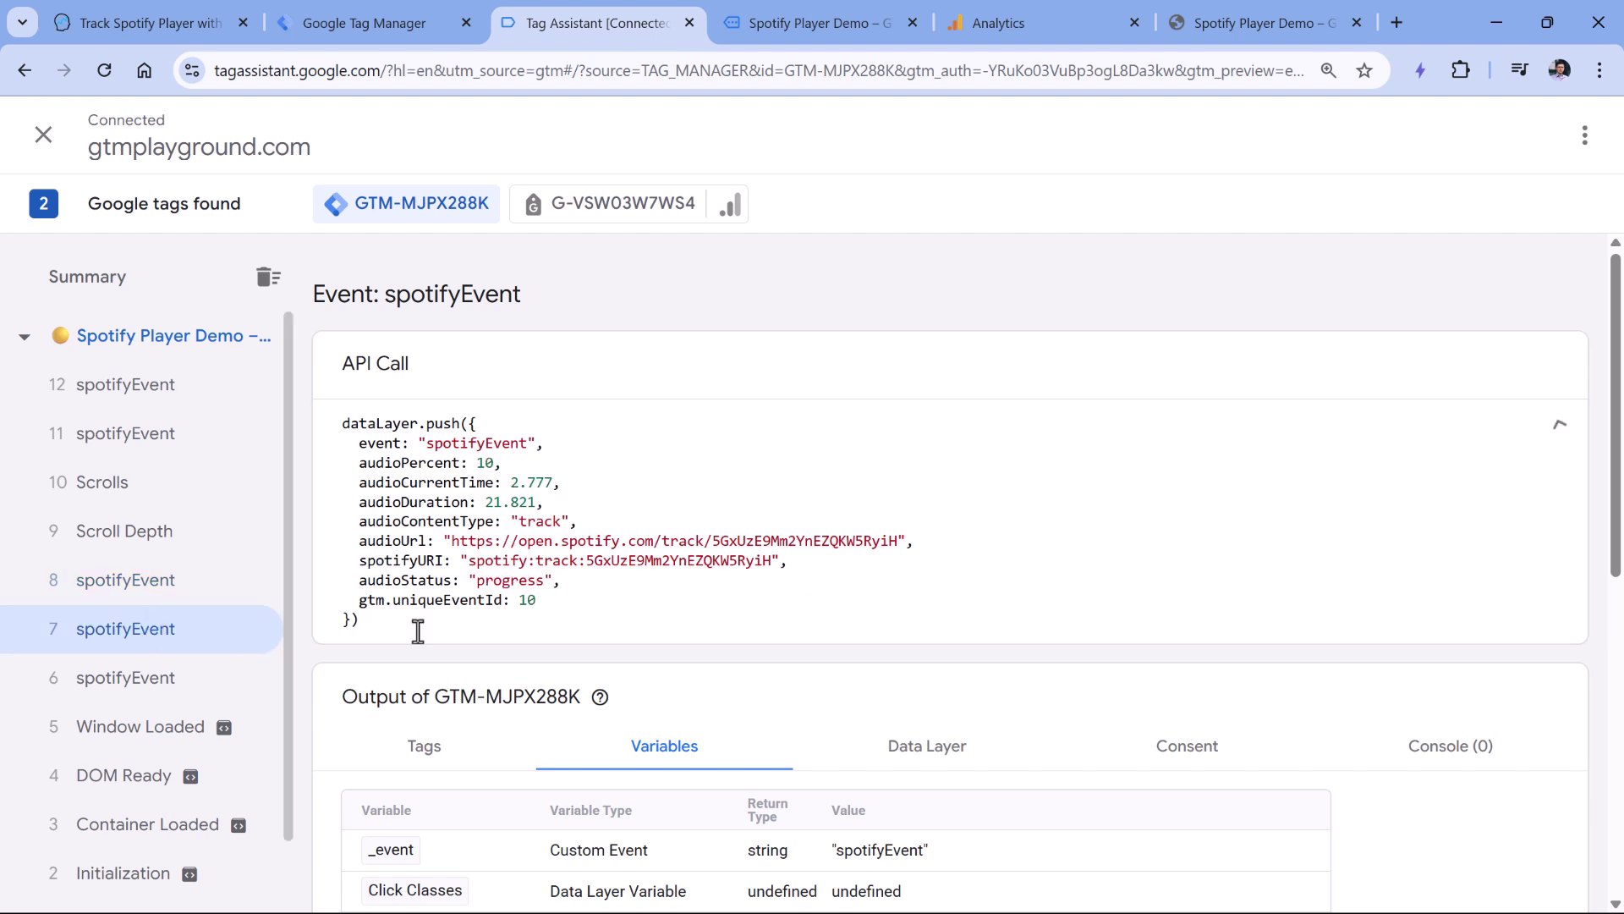
double_click(512, 579)
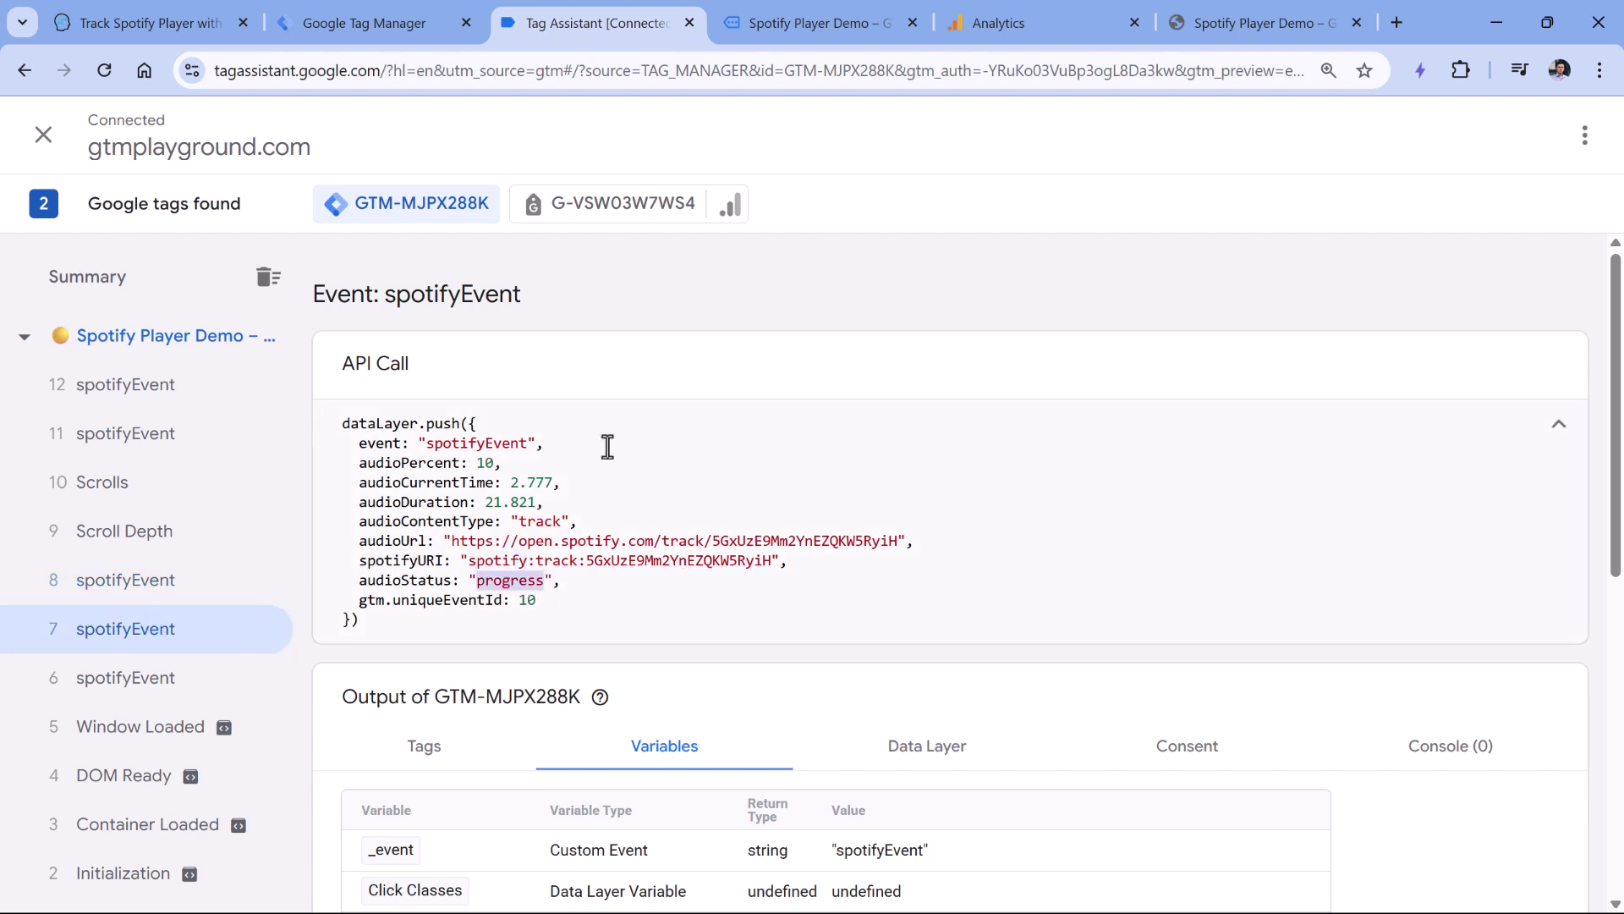
click(388, 17)
click(505, 565)
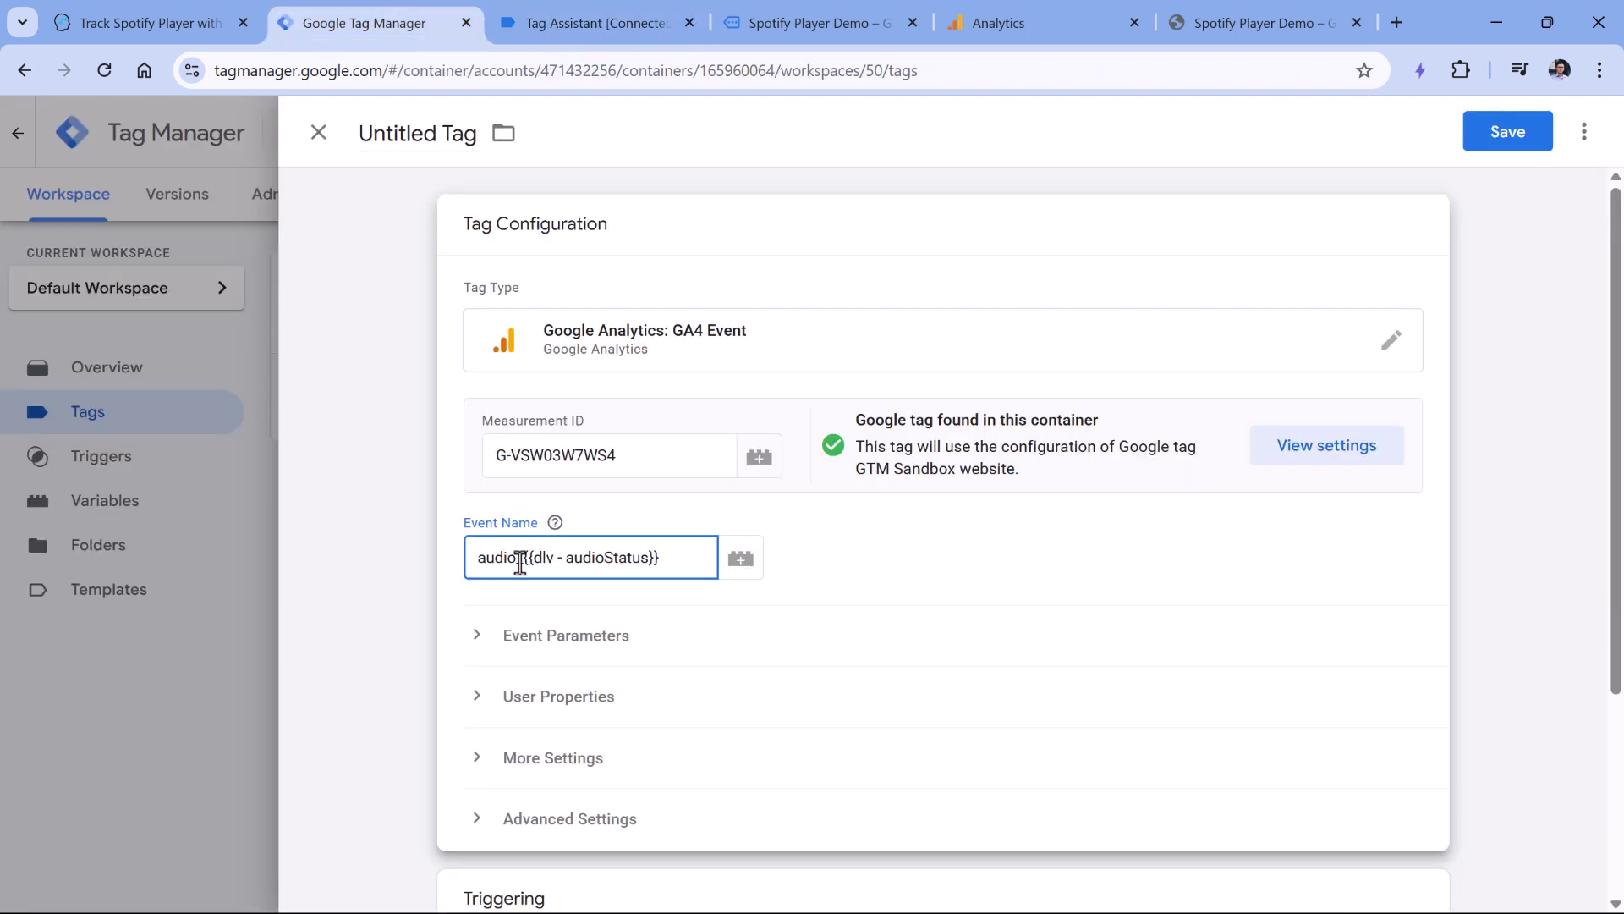
Step: Compare the event name's audio_ prefix with the audioStatus of the first spotifyEvent (number 6) in Tag Assistant
drag(520, 561, 465, 557)
click(521, 561)
key(ctrl+Tab)
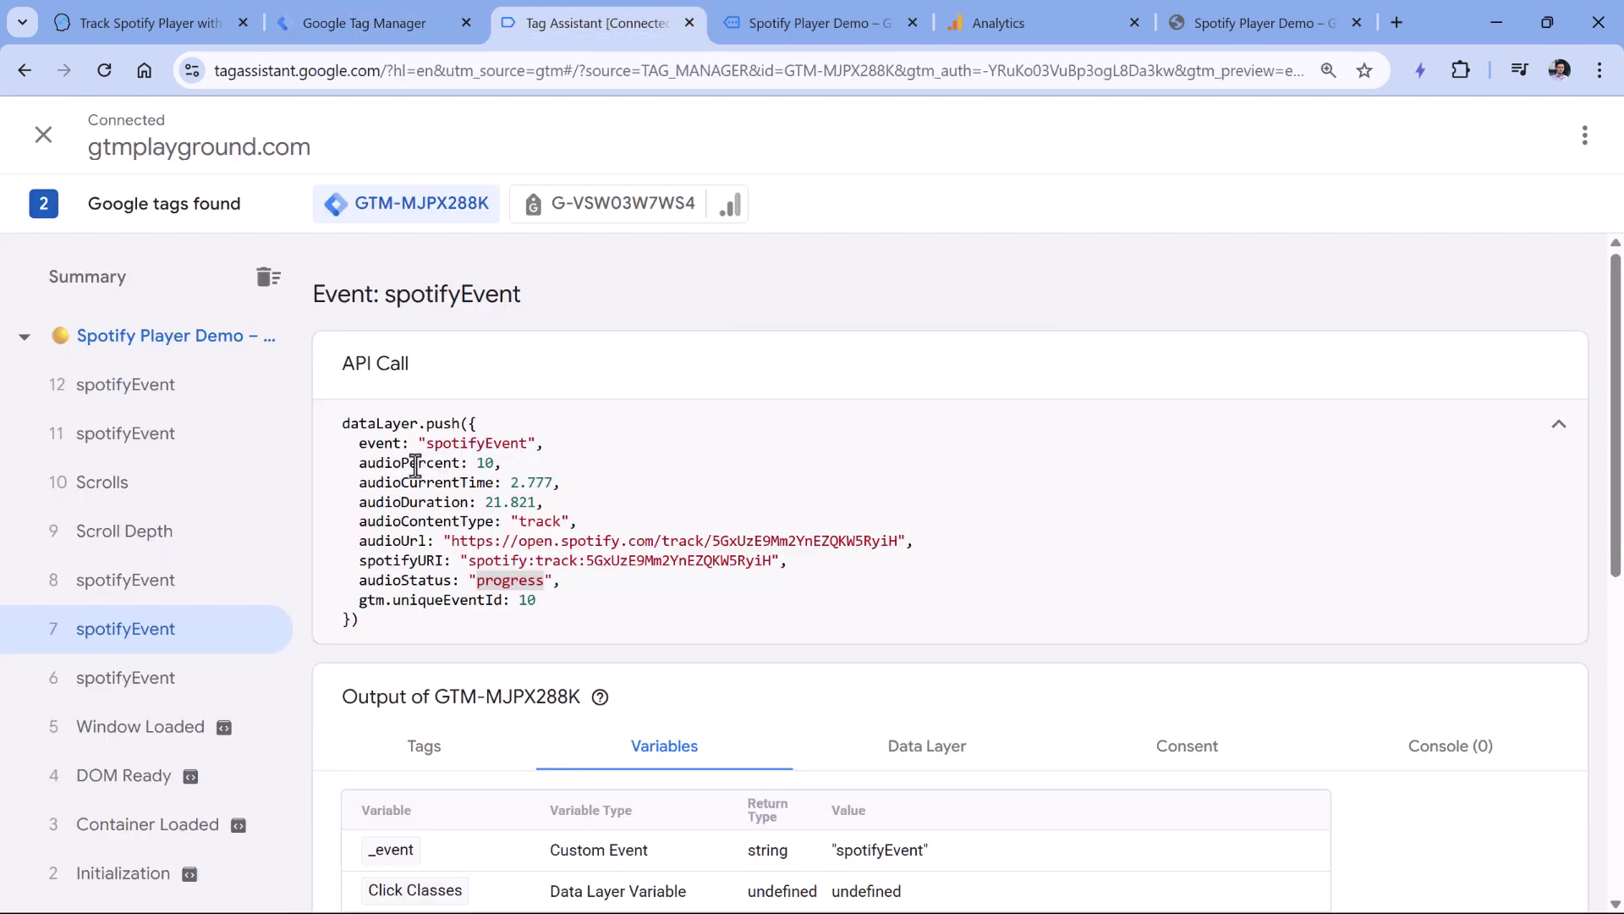
click(123, 685)
double_click(531, 581)
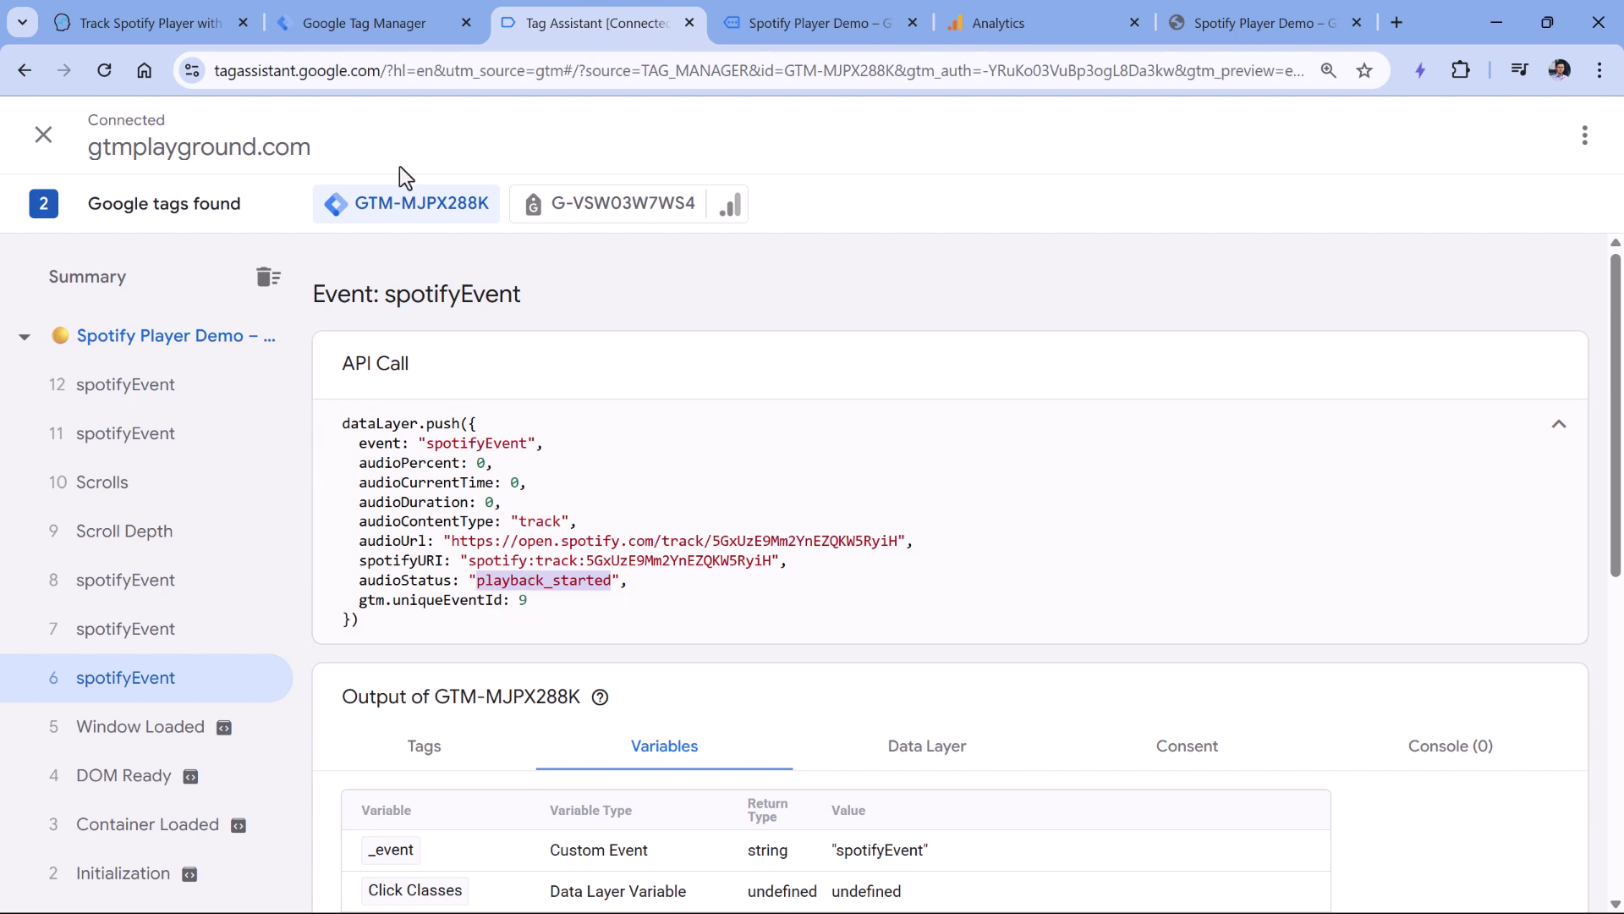
click(423, 25)
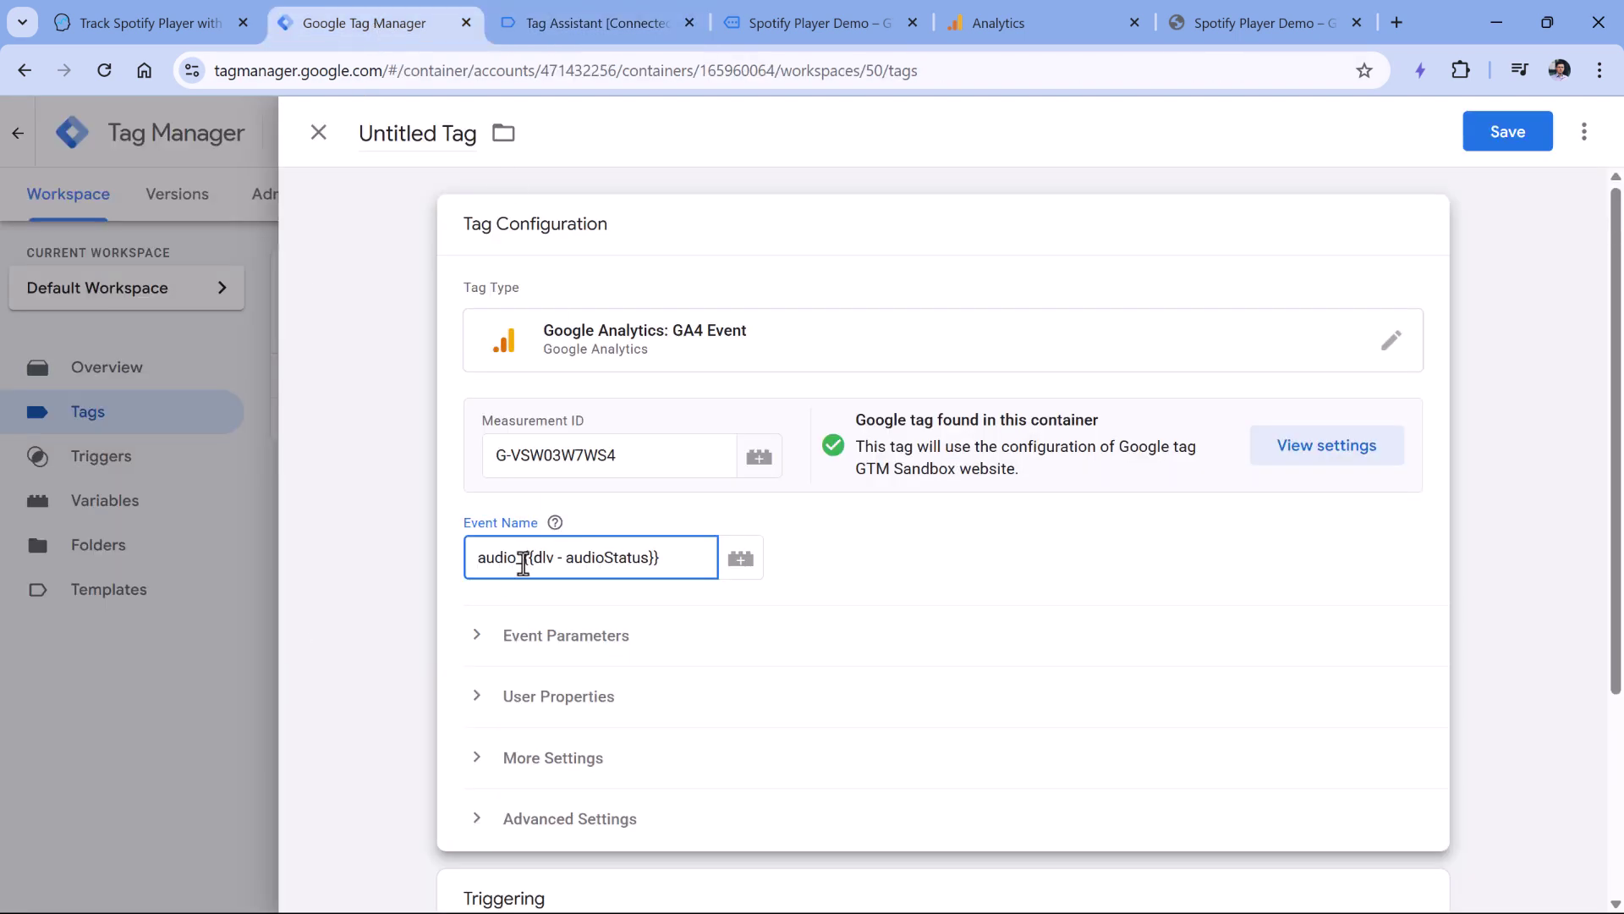
double_click(506, 558)
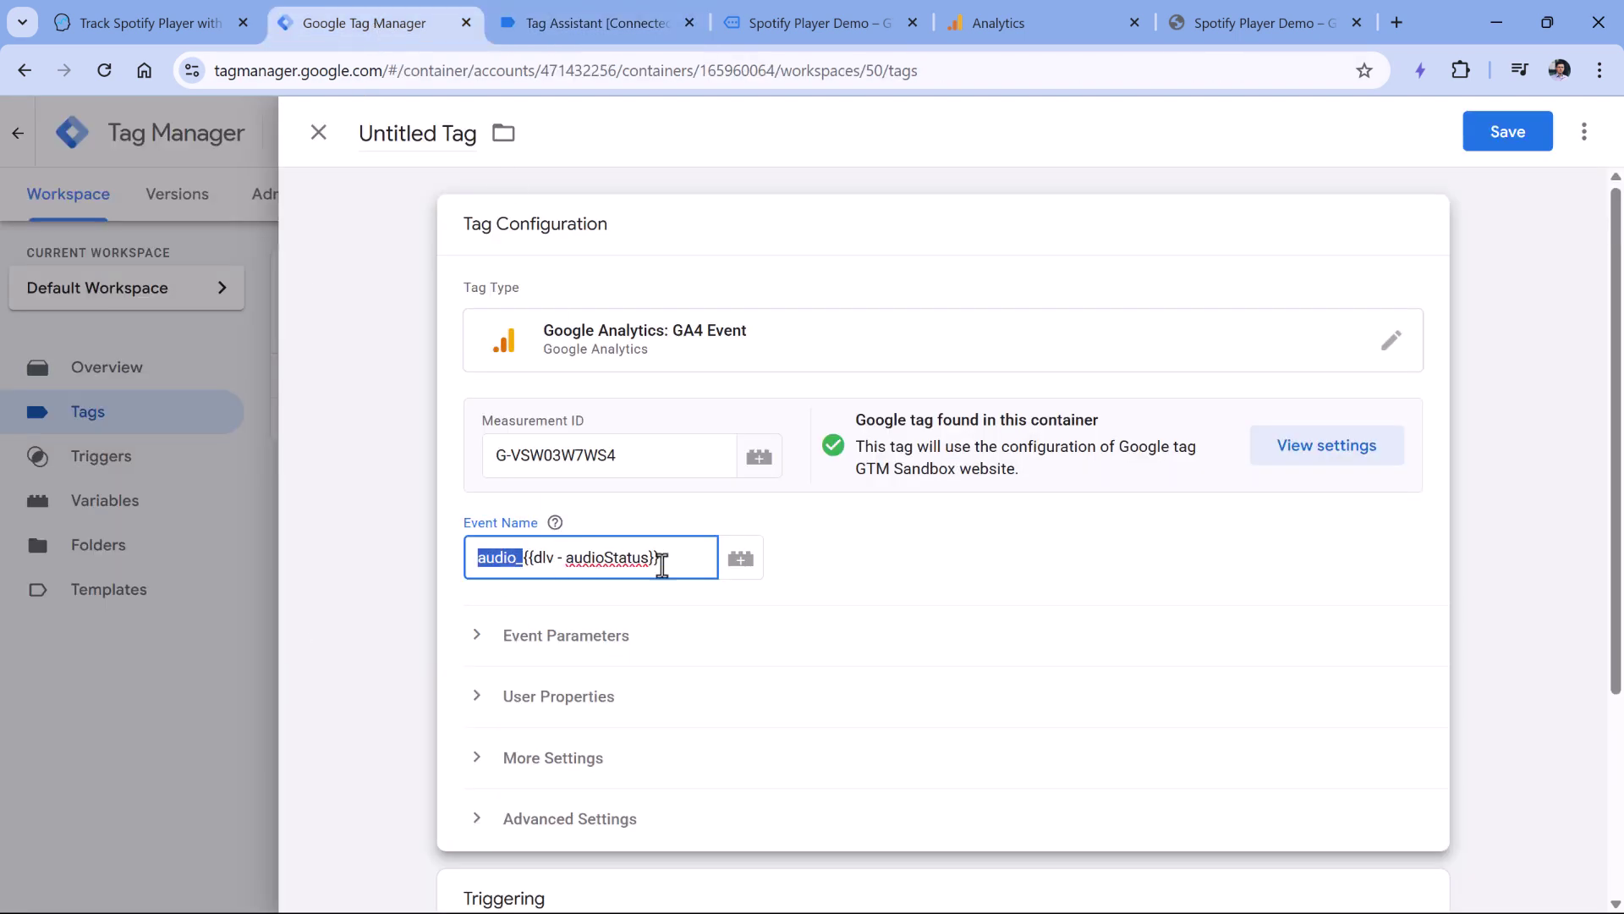
click(804, 548)
Step: Expand the tag's Event Parameters and add three empty parameter rows
scroll(812, 525, down, 1)
click(673, 443)
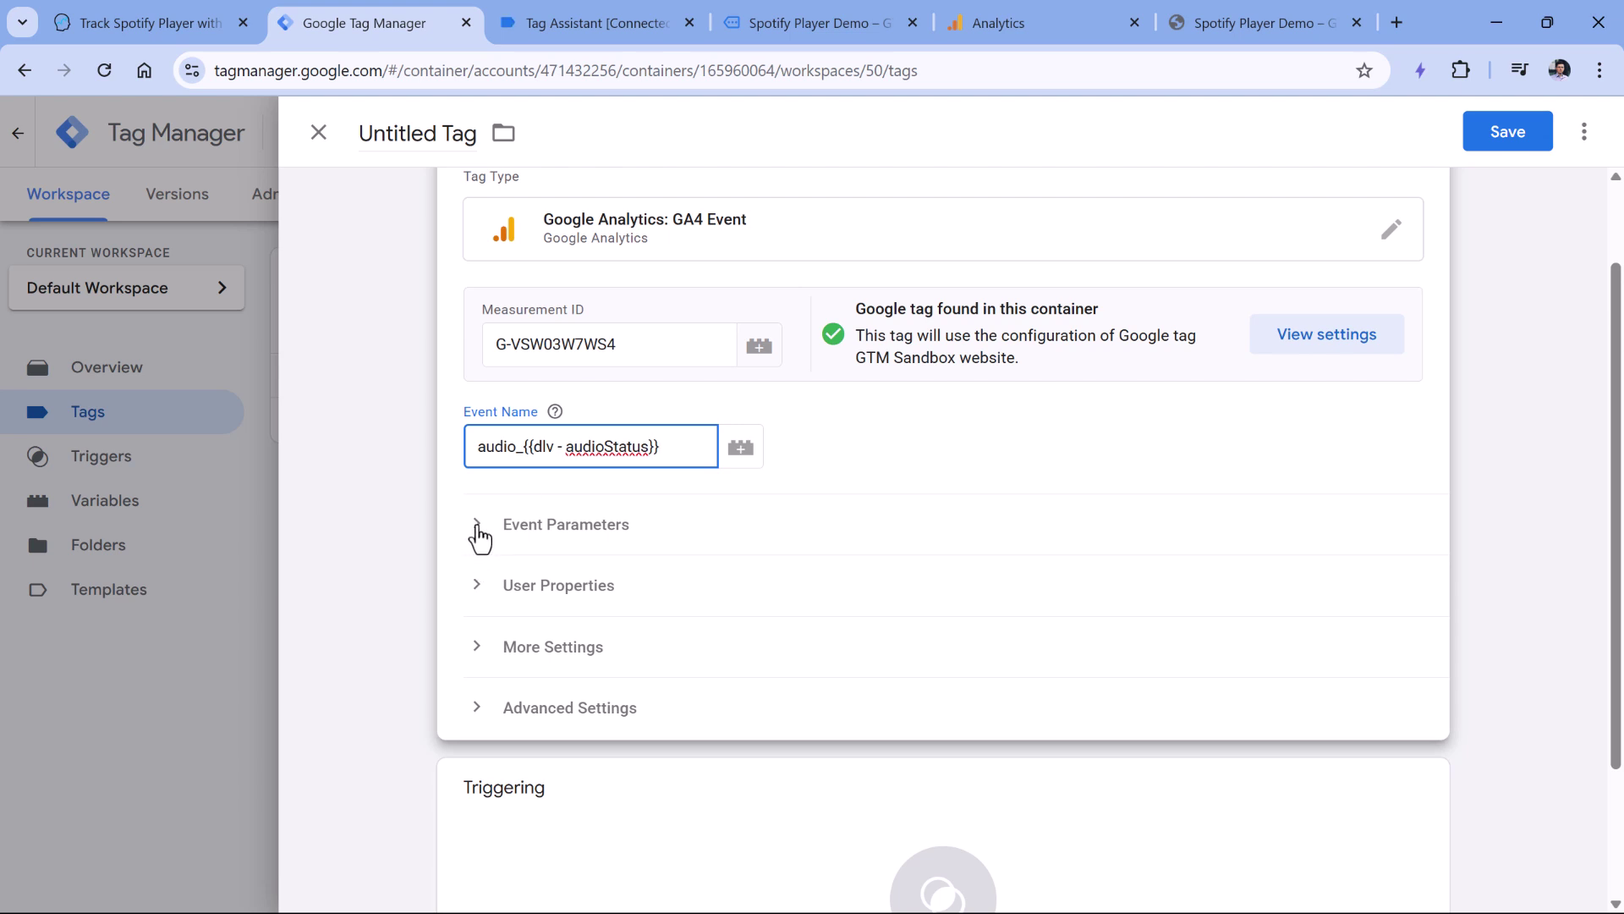
click(542, 527)
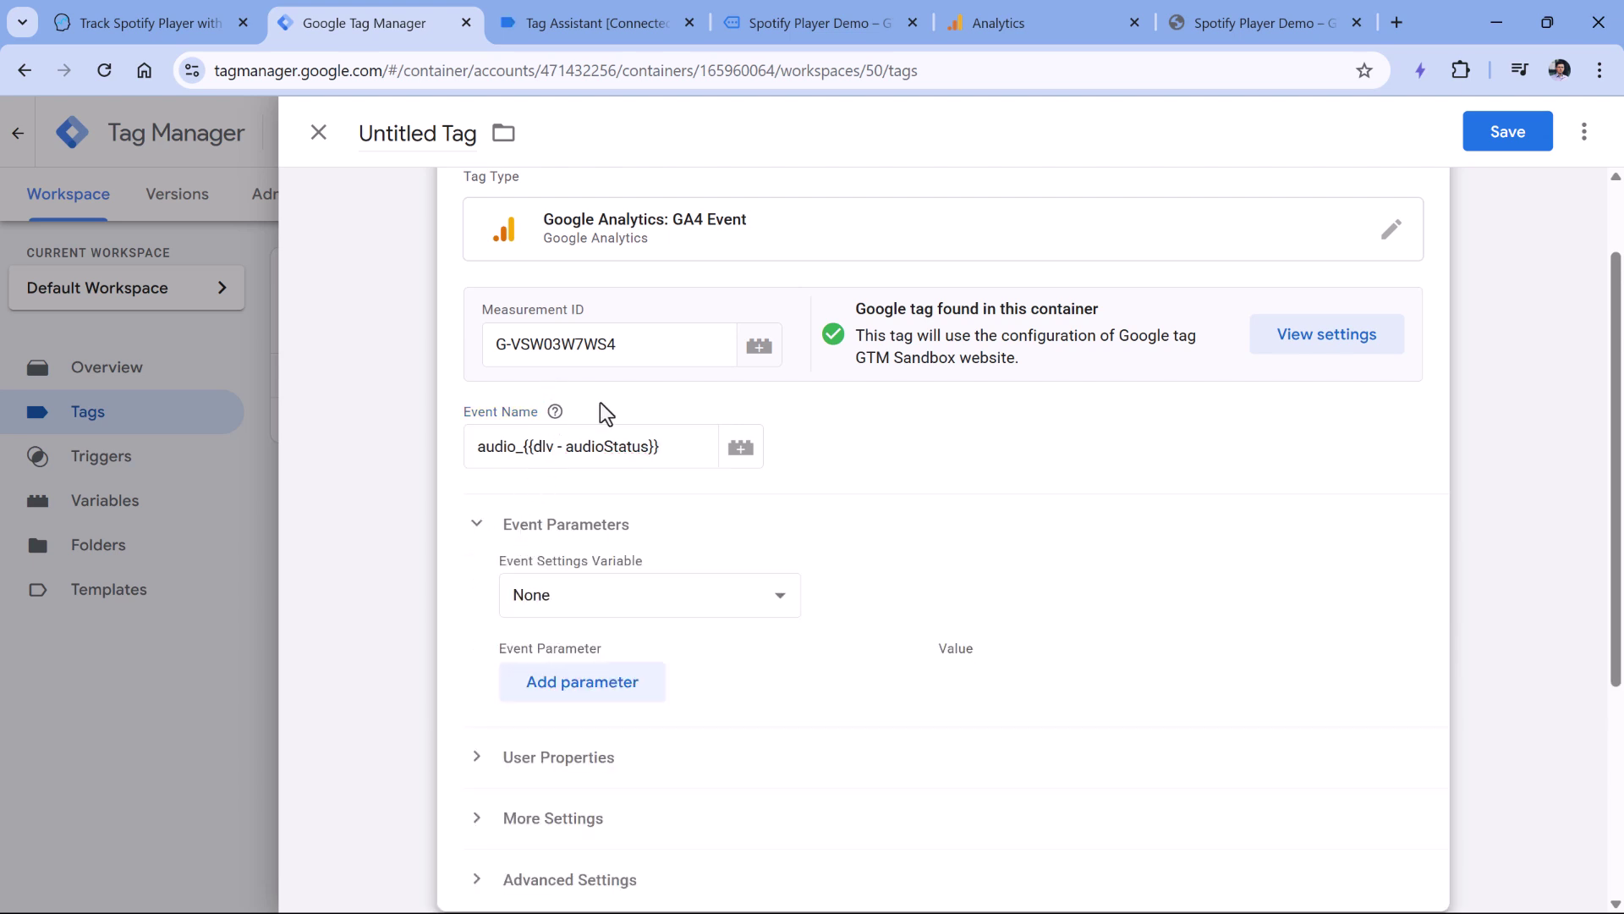
click(591, 683)
click(602, 755)
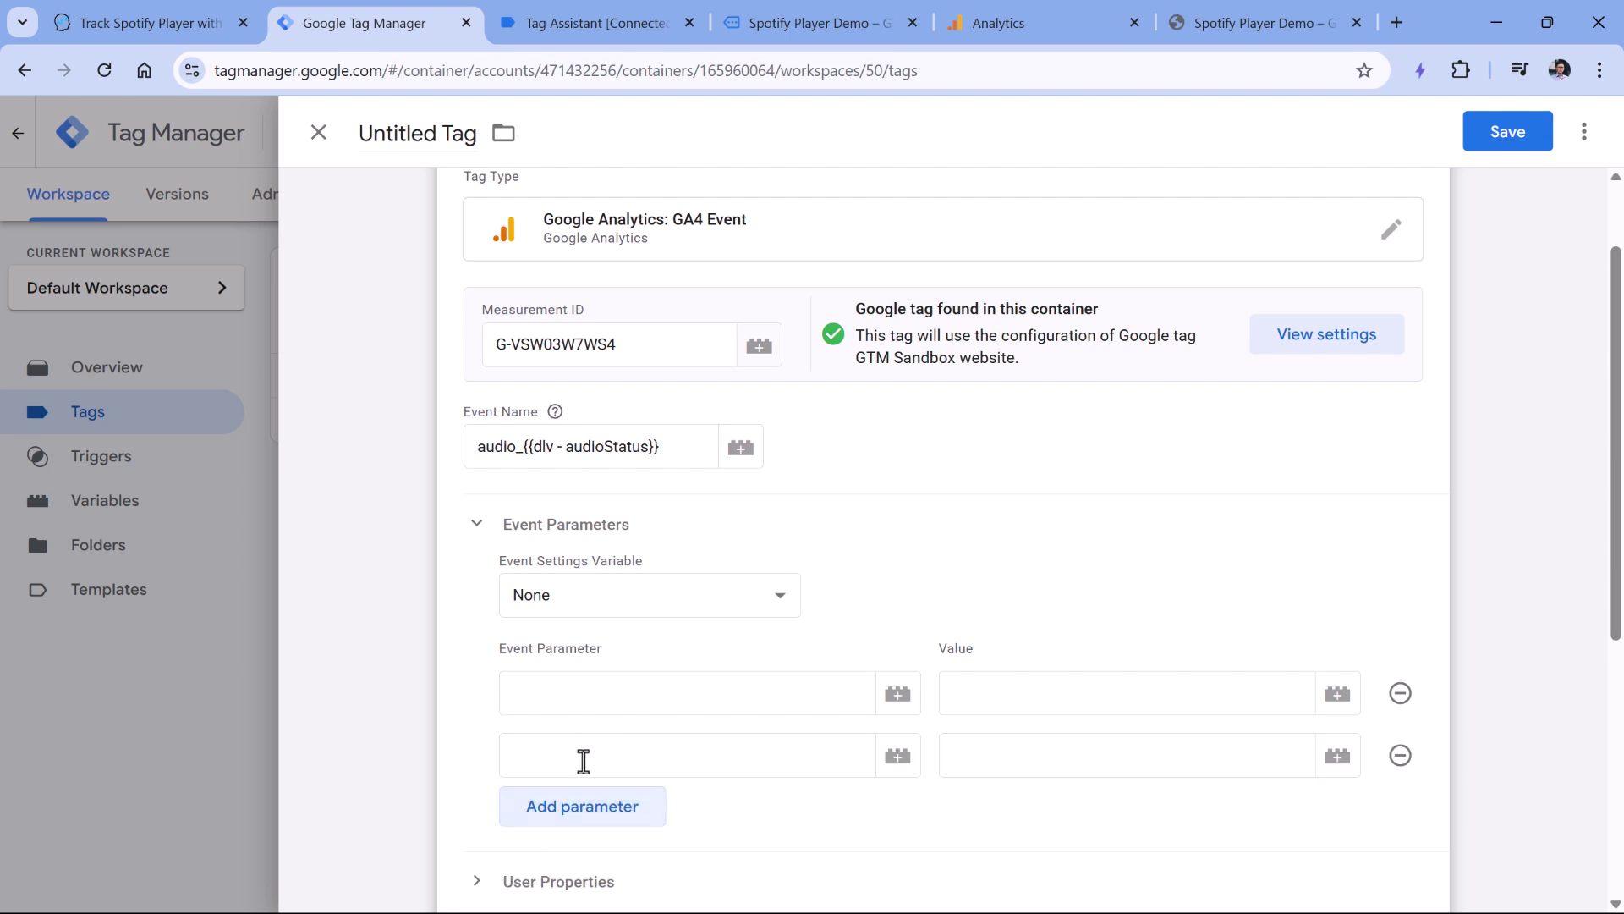
click(597, 805)
Step: Name the three event parameters audio_percent, audio_url and audio_type
scroll(634, 677, down, 5)
click(682, 252)
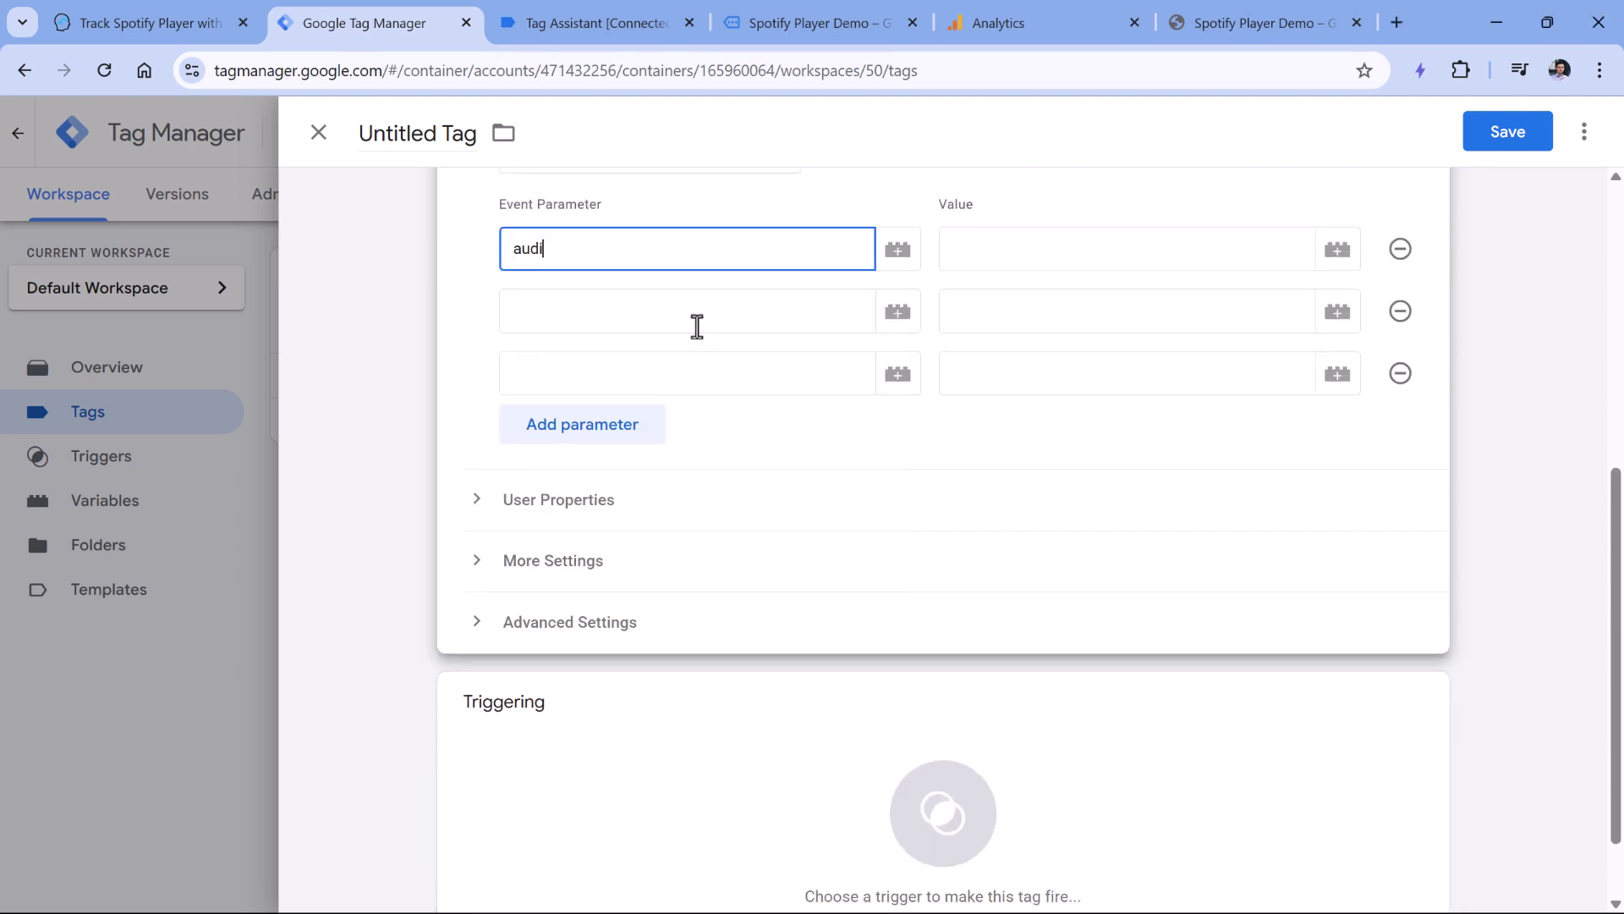
text(audio_percent)
scroll(677, 347, up, 1)
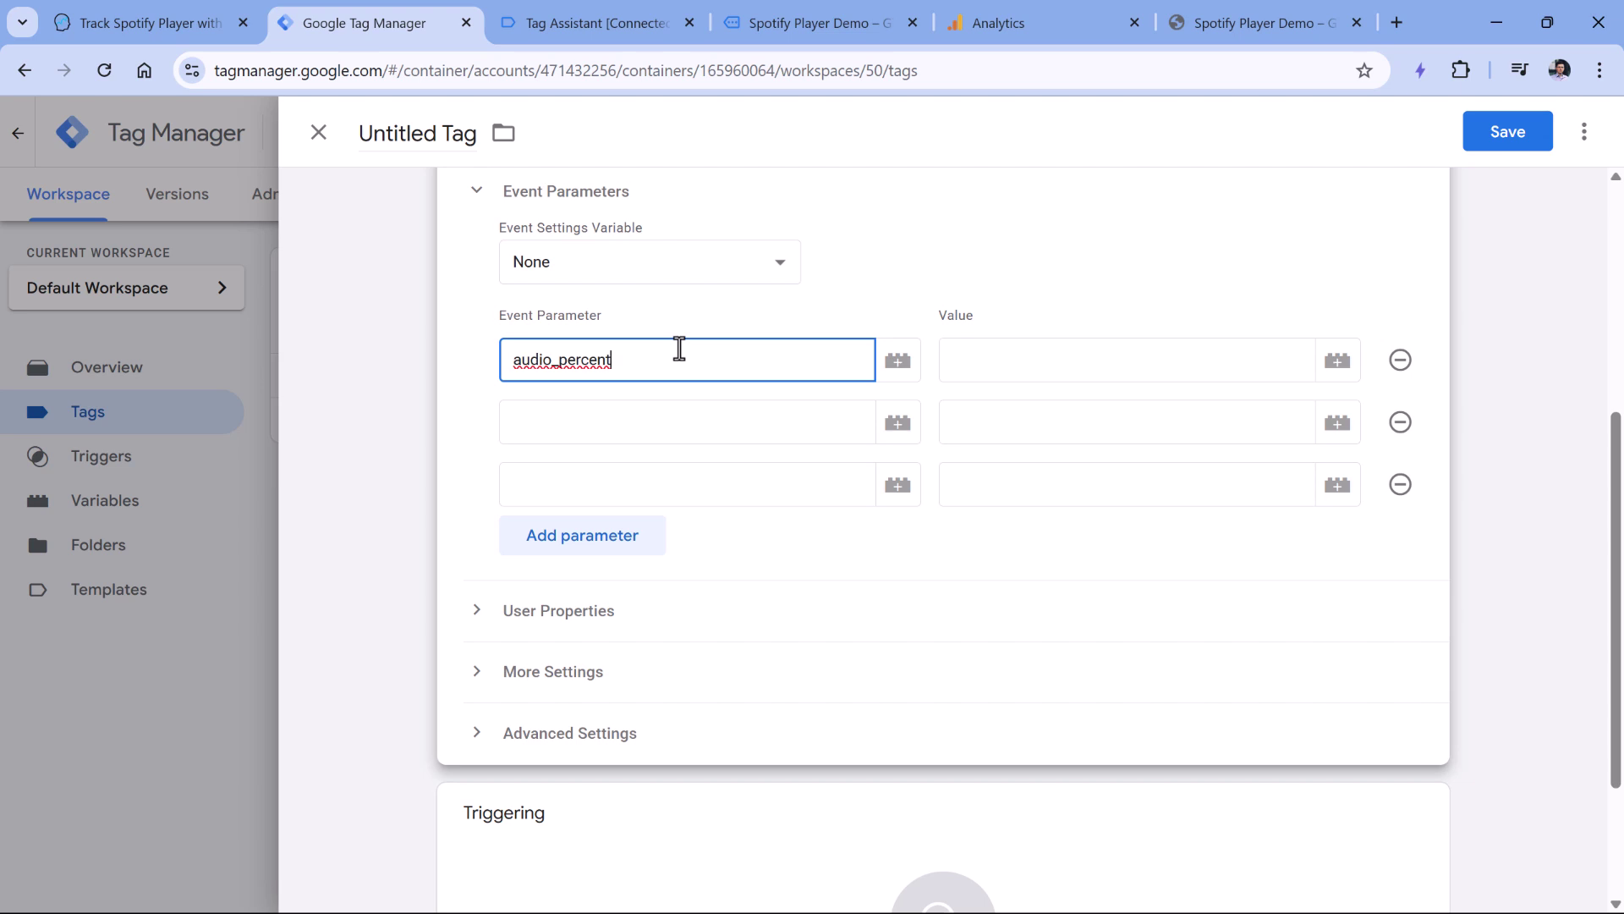
click(700, 421)
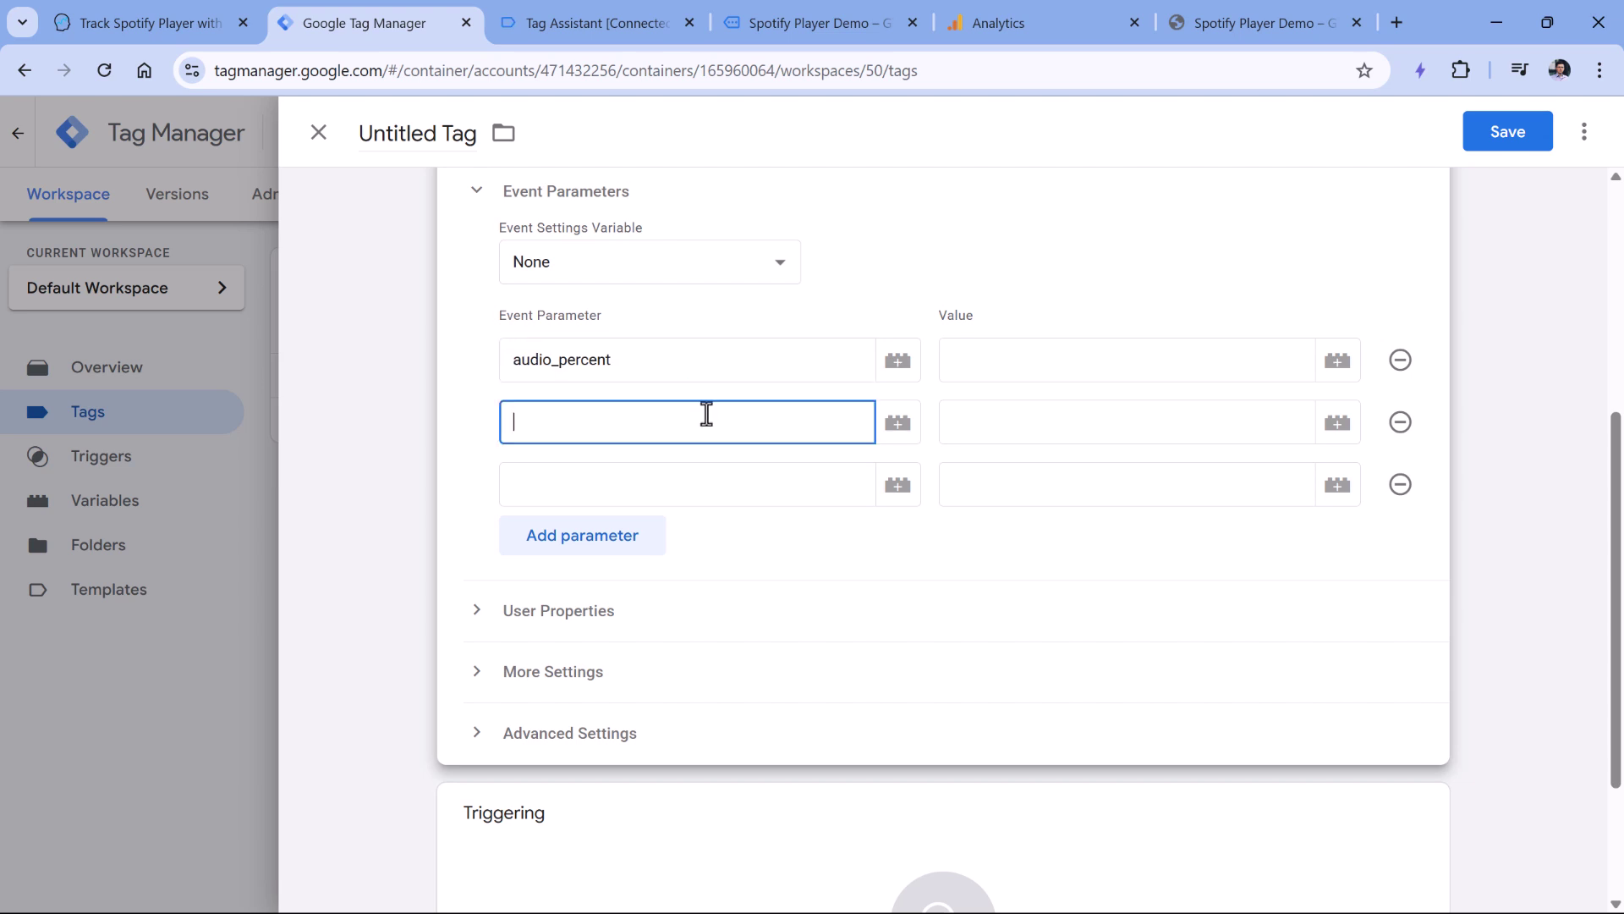
text(audio_url)
click(627, 497)
text(audi)
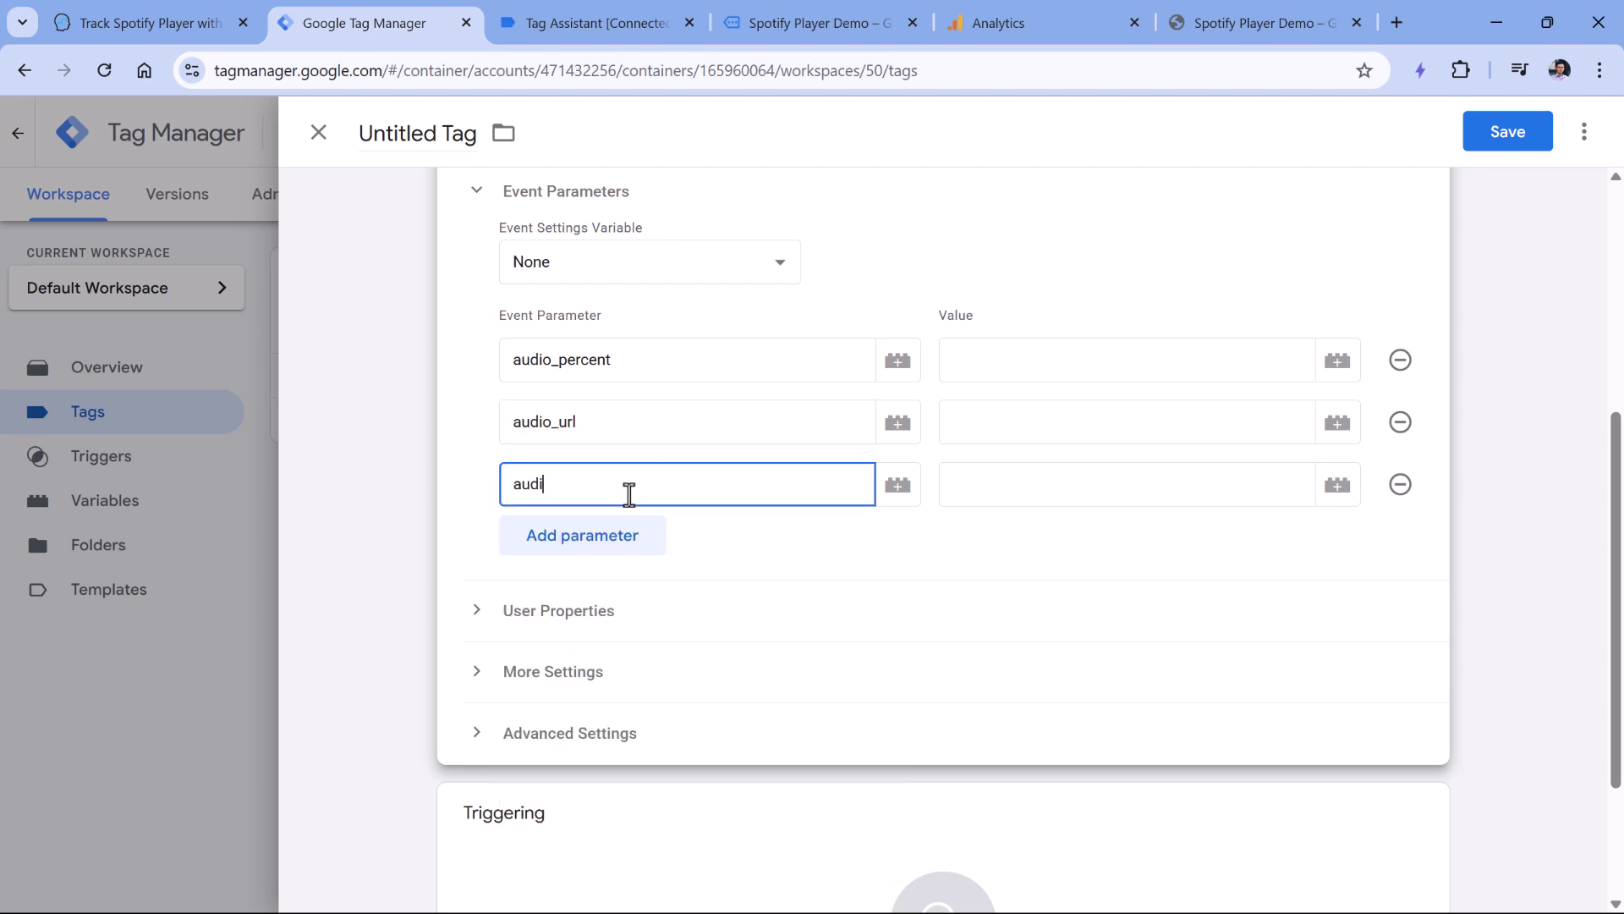
Step: Review the empty parameter values and check the audioContentType entry of the spotifyEvent in Tag Assistant
click(1137, 360)
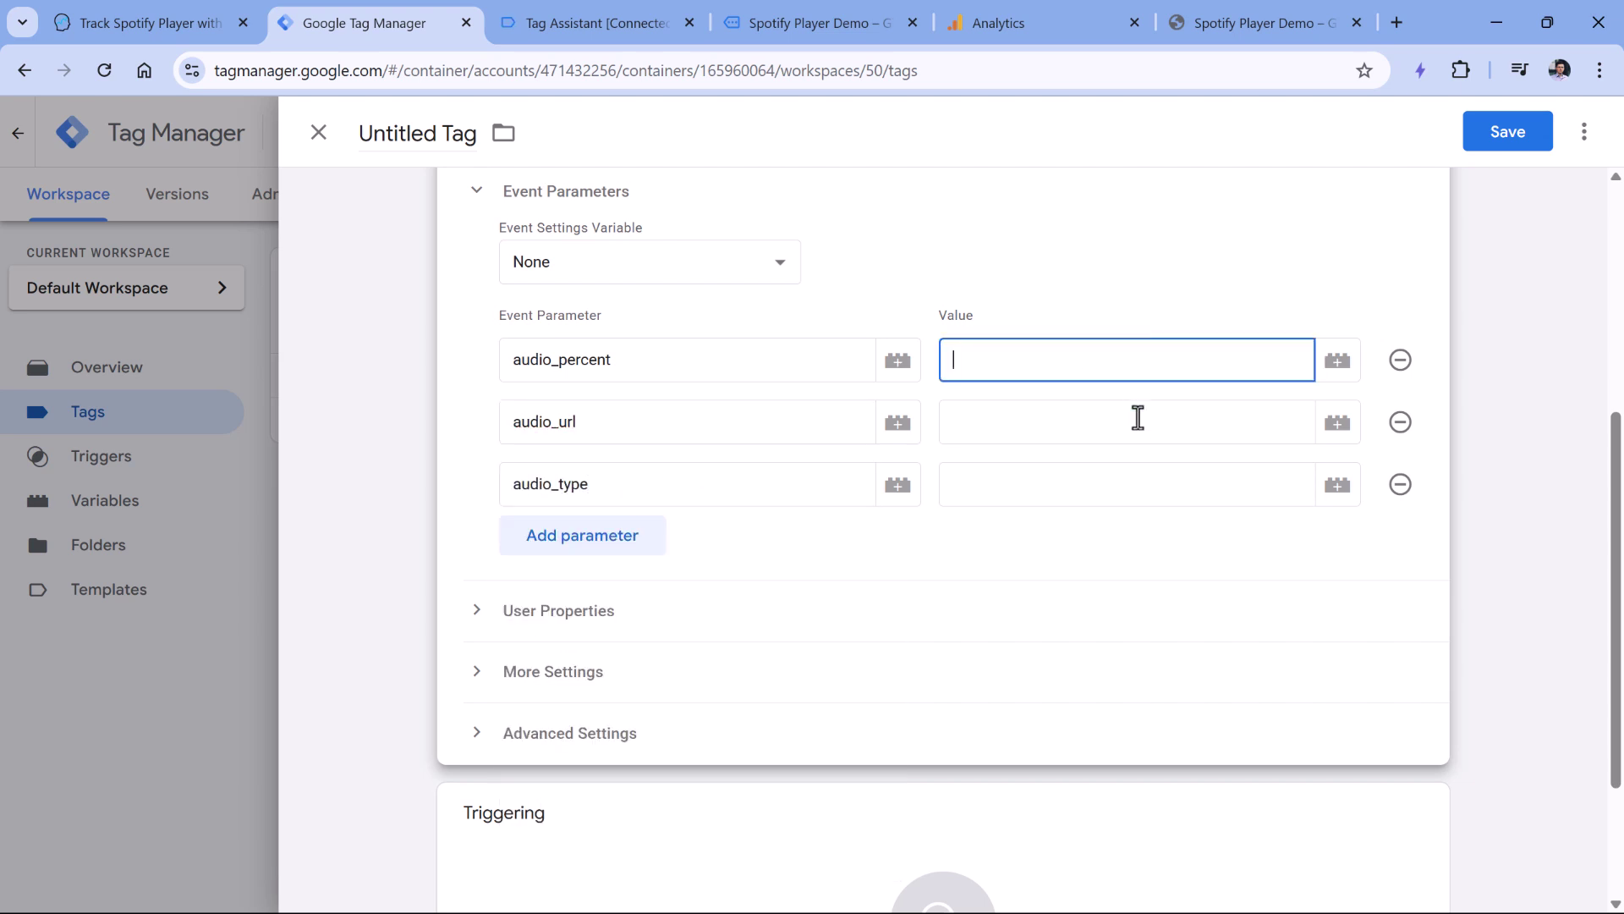
click(1117, 484)
click(1109, 423)
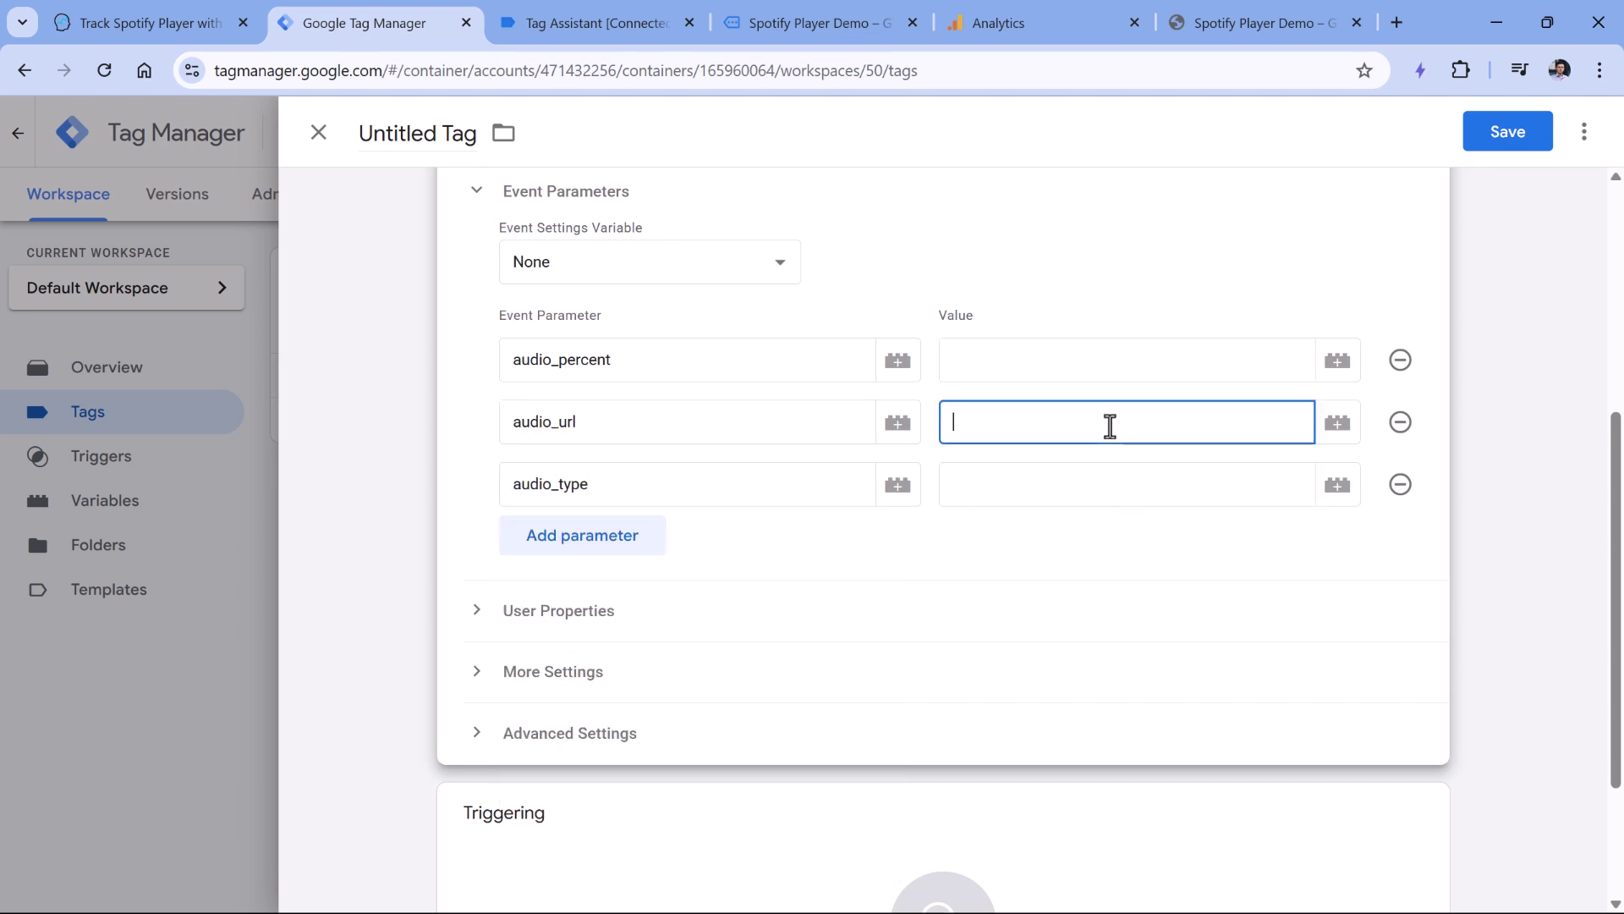
click(588, 25)
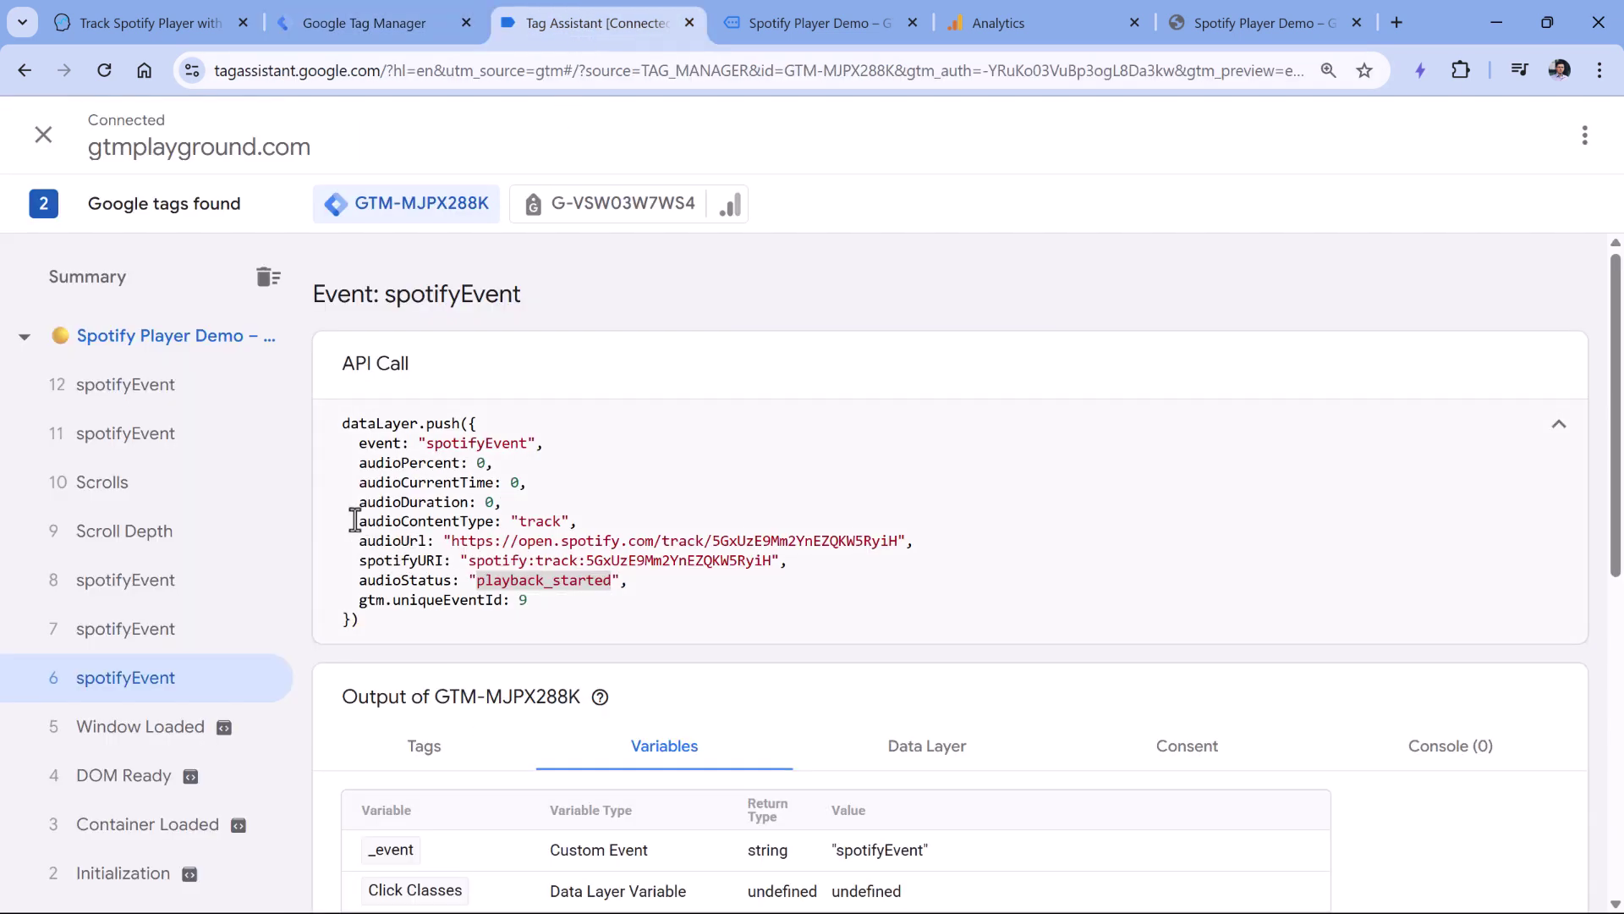
drag(354, 519, 594, 520)
click(388, 22)
Step: Set the audio_percent value to the dlv - audioPercent variable and the audio_url value to dlv - audioUrl
click(1121, 362)
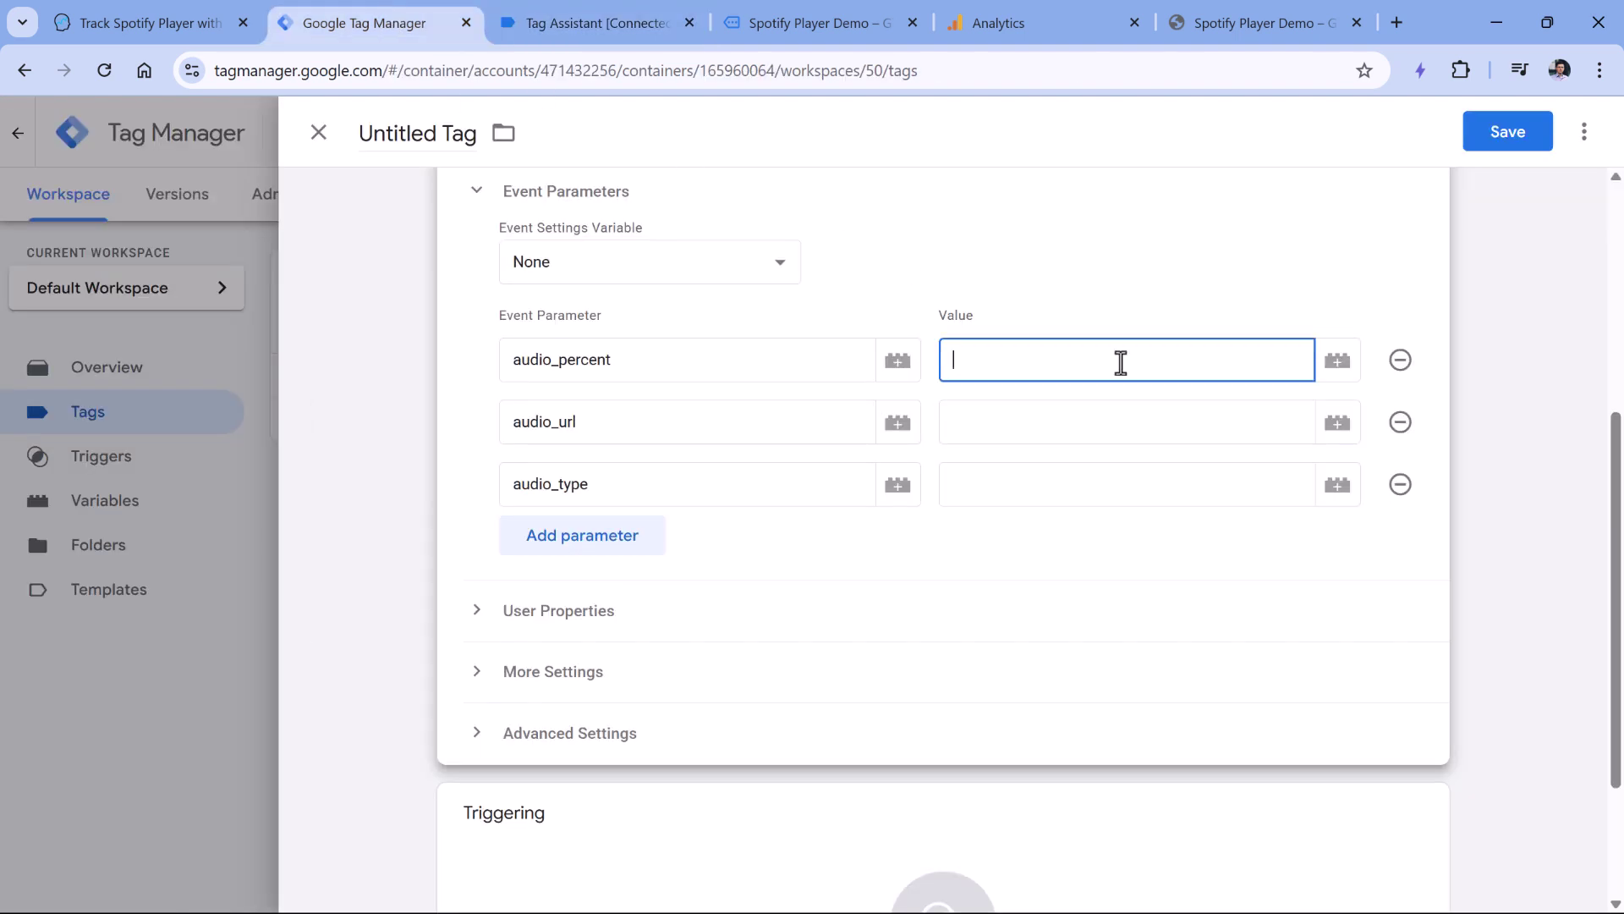
double_click(598, 353)
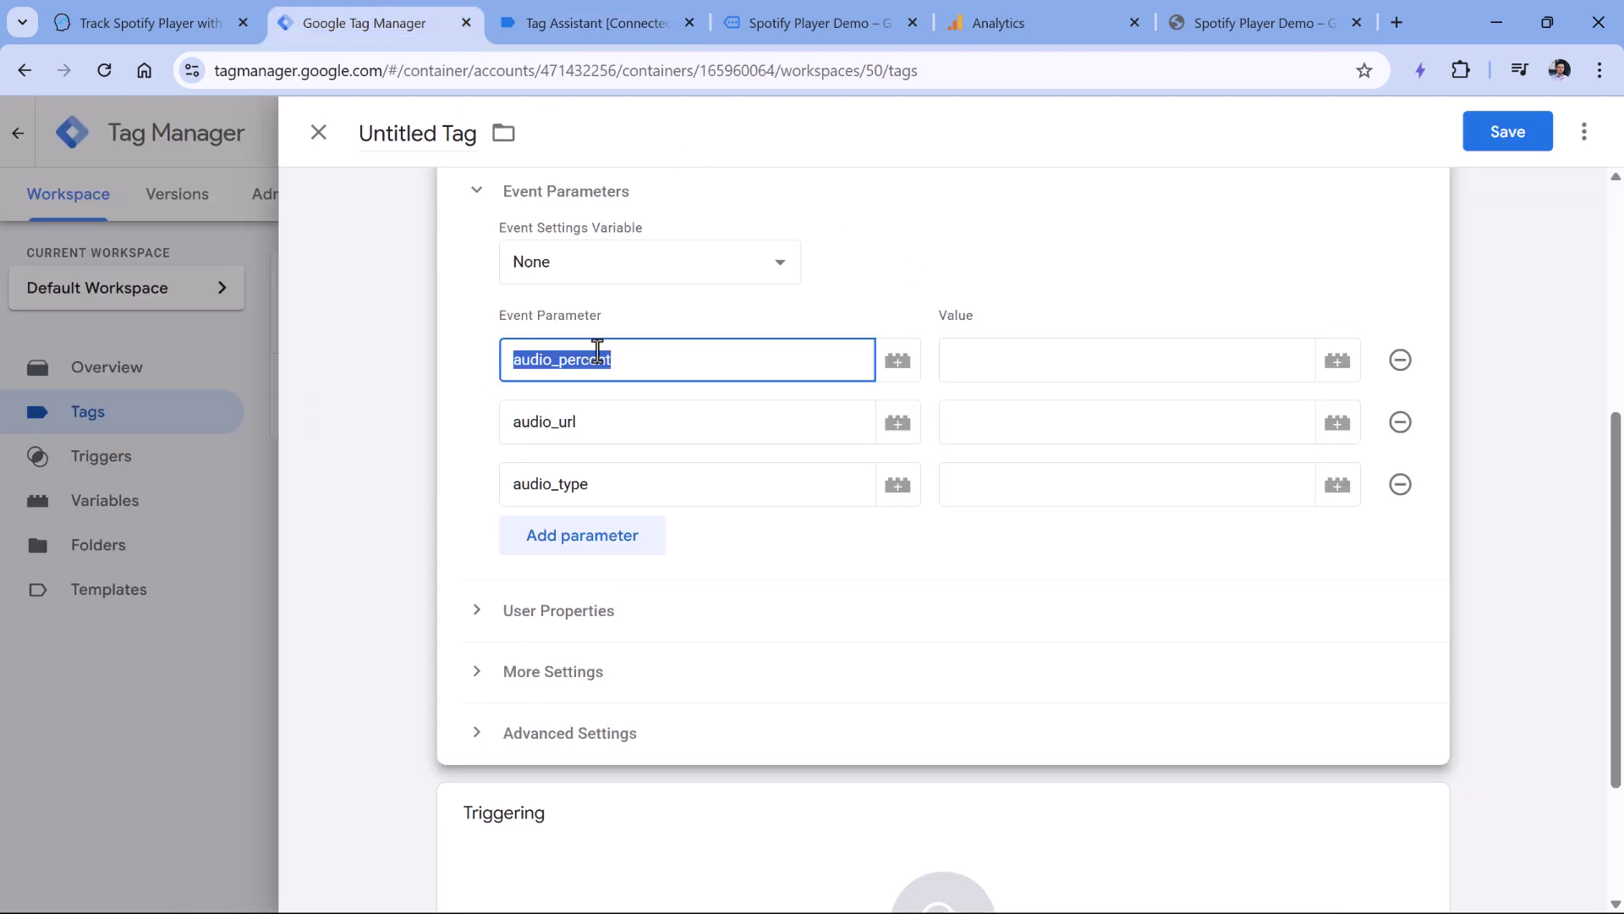
click(1338, 364)
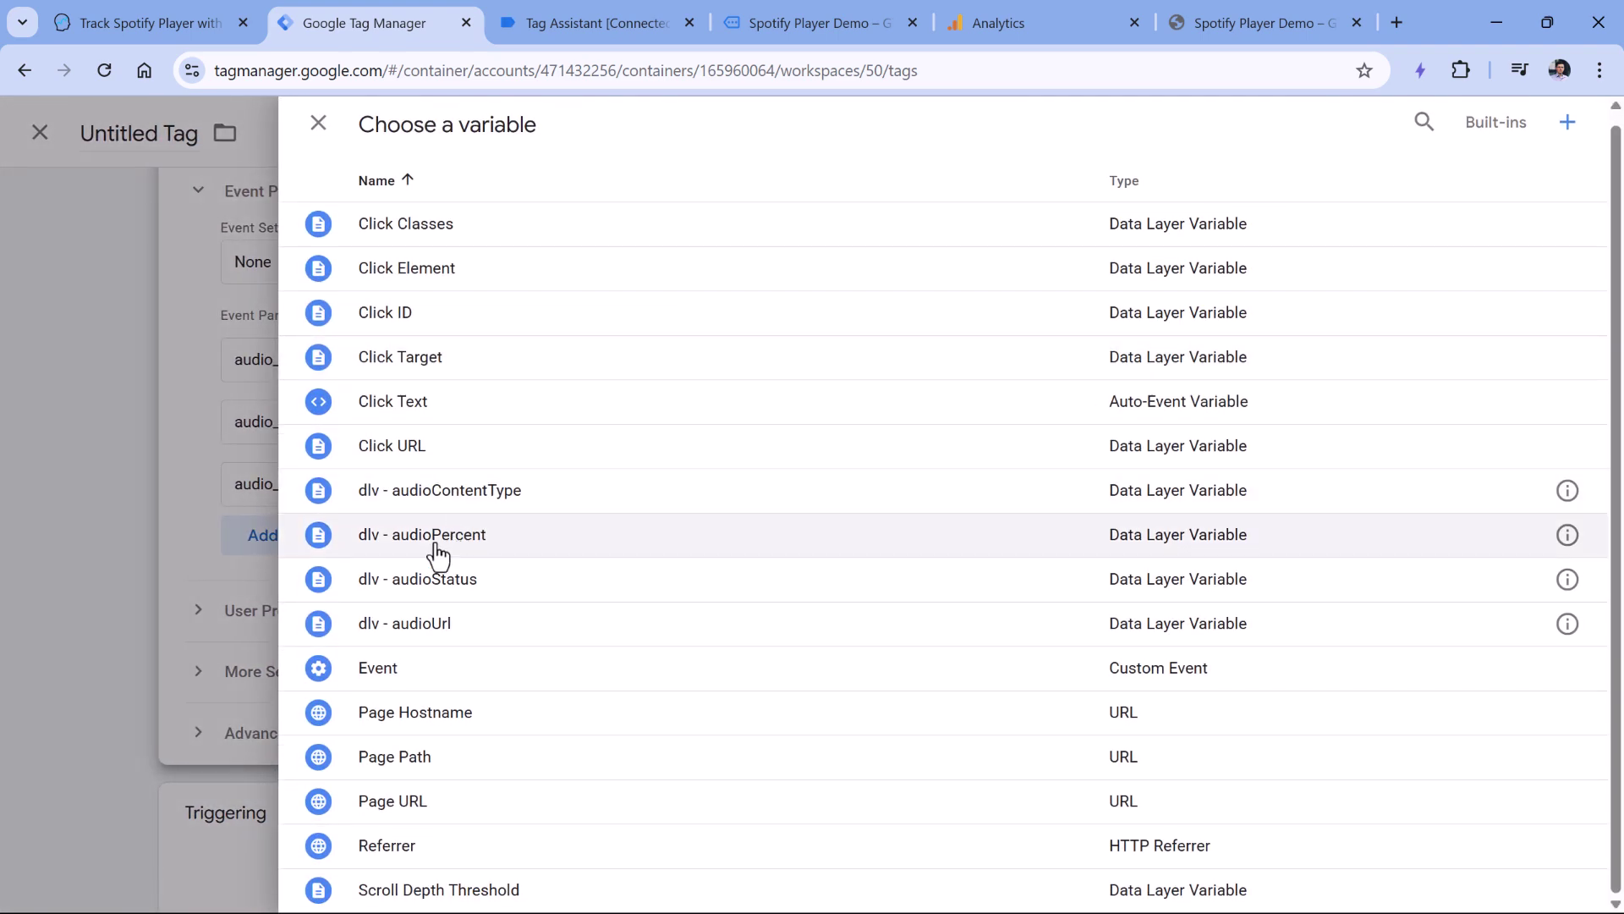
click(429, 538)
click(1159, 414)
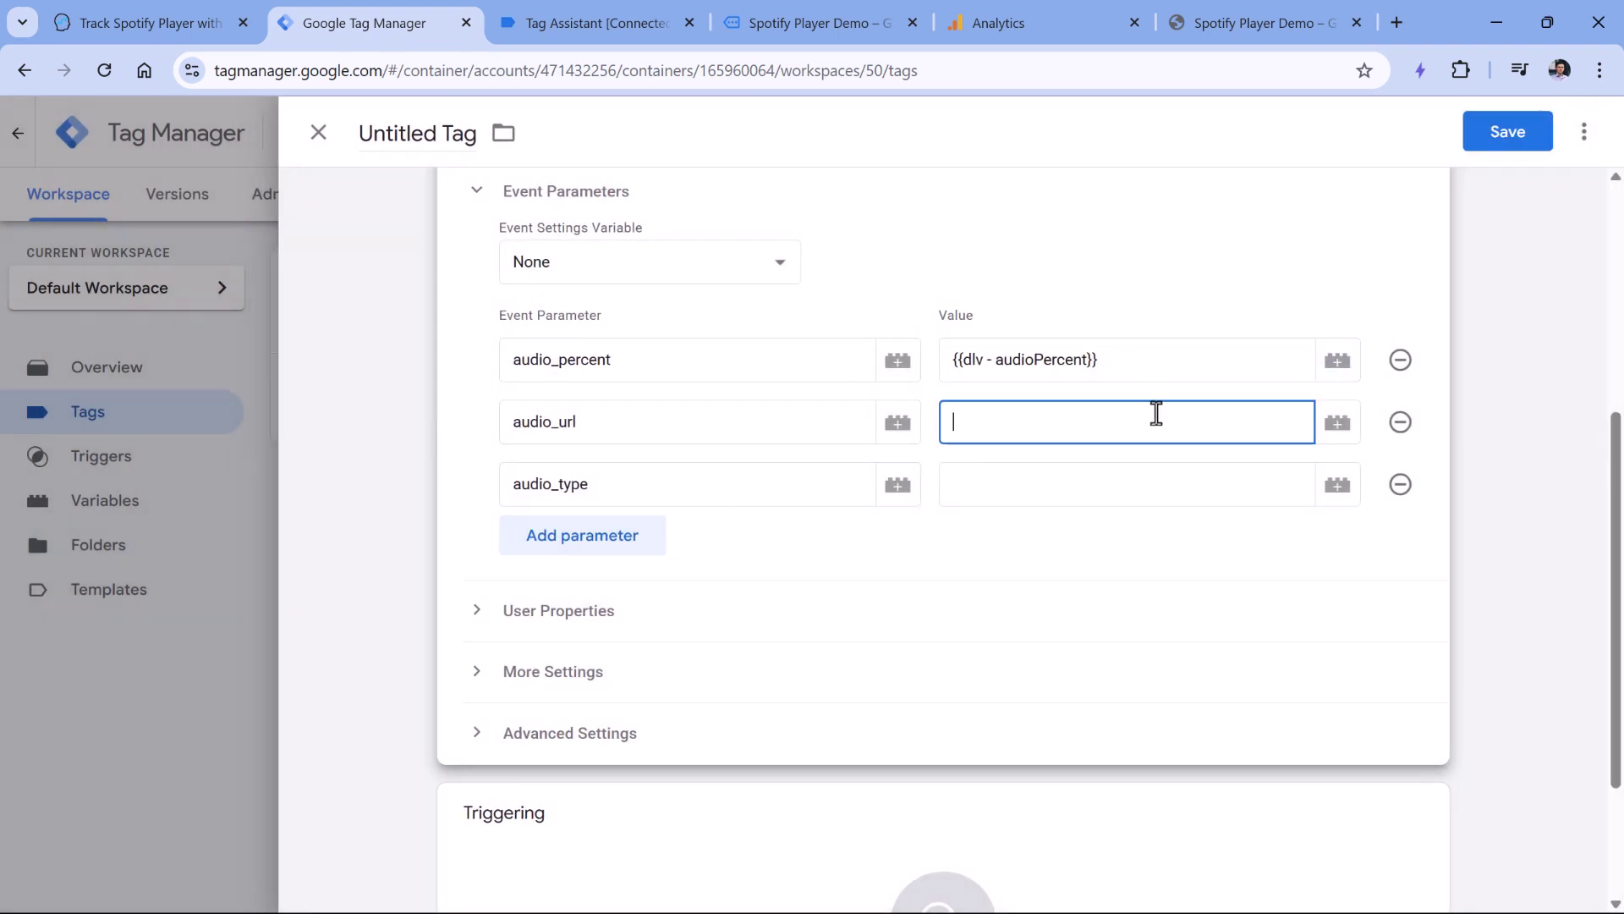
click(1339, 433)
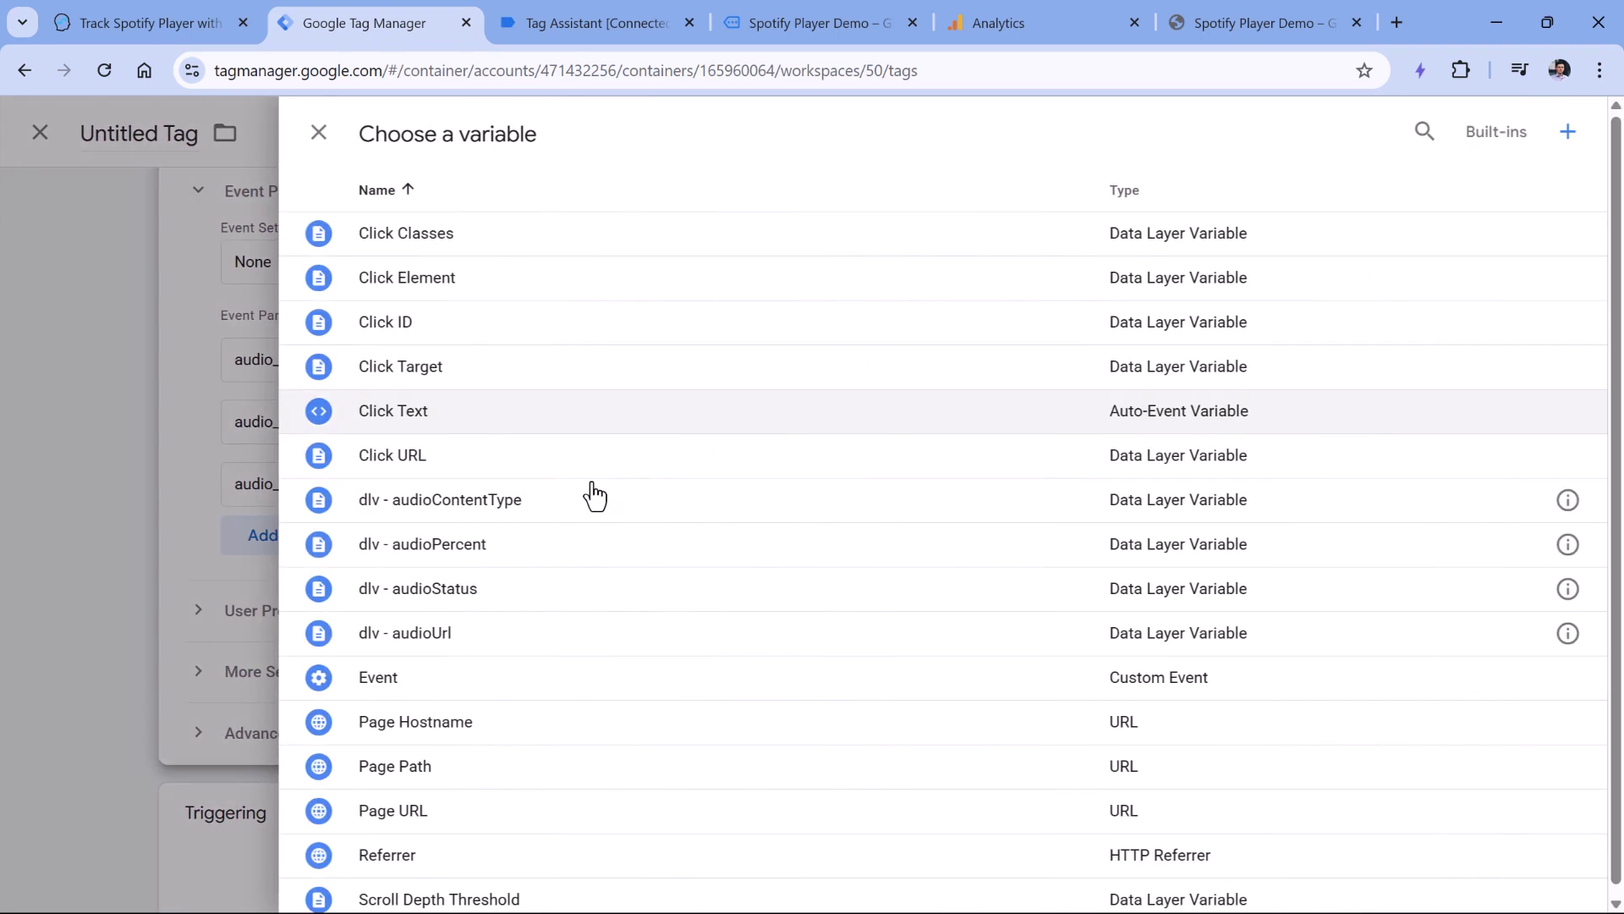
click(450, 640)
Step: Set the audio_type parameter's value to the dlv - audioContentType variable
click(948, 486)
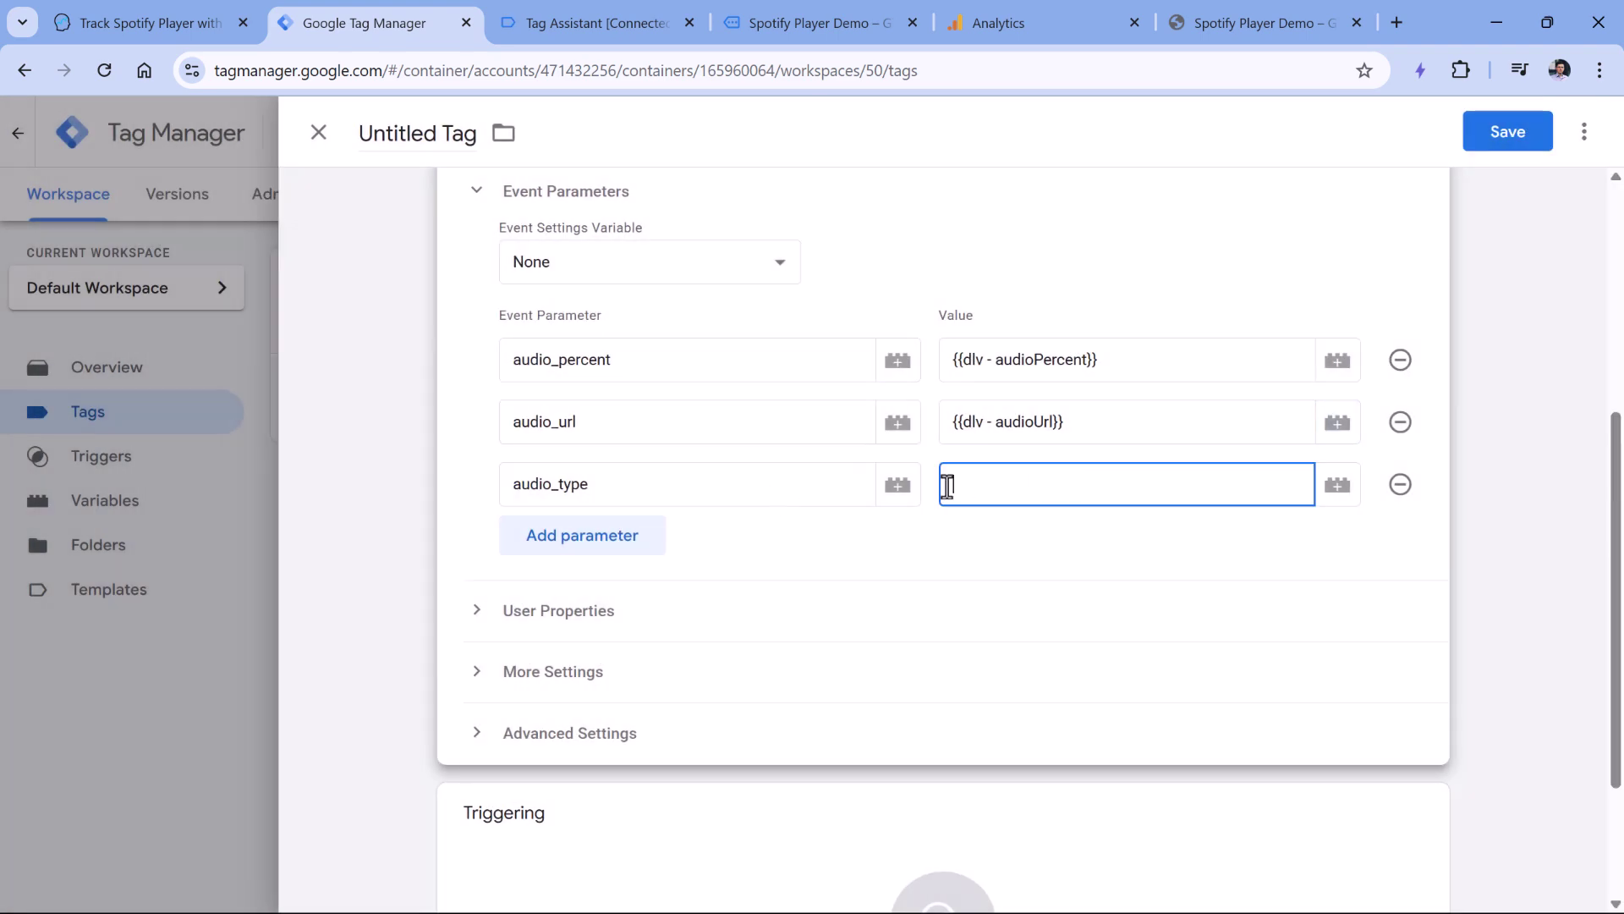
click(1337, 491)
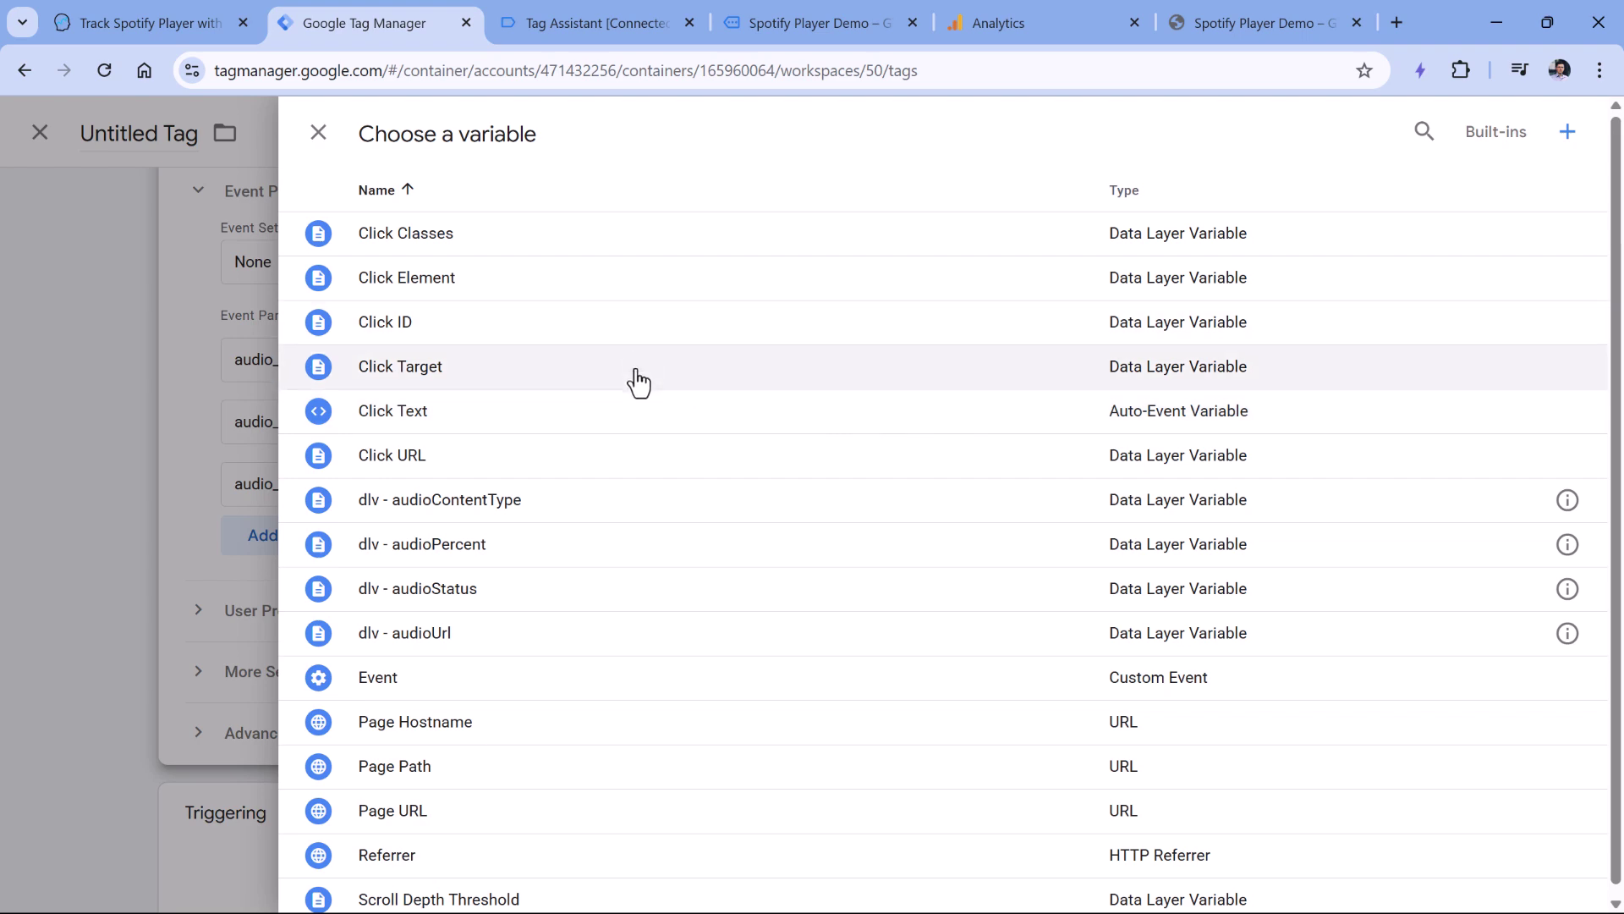
click(472, 510)
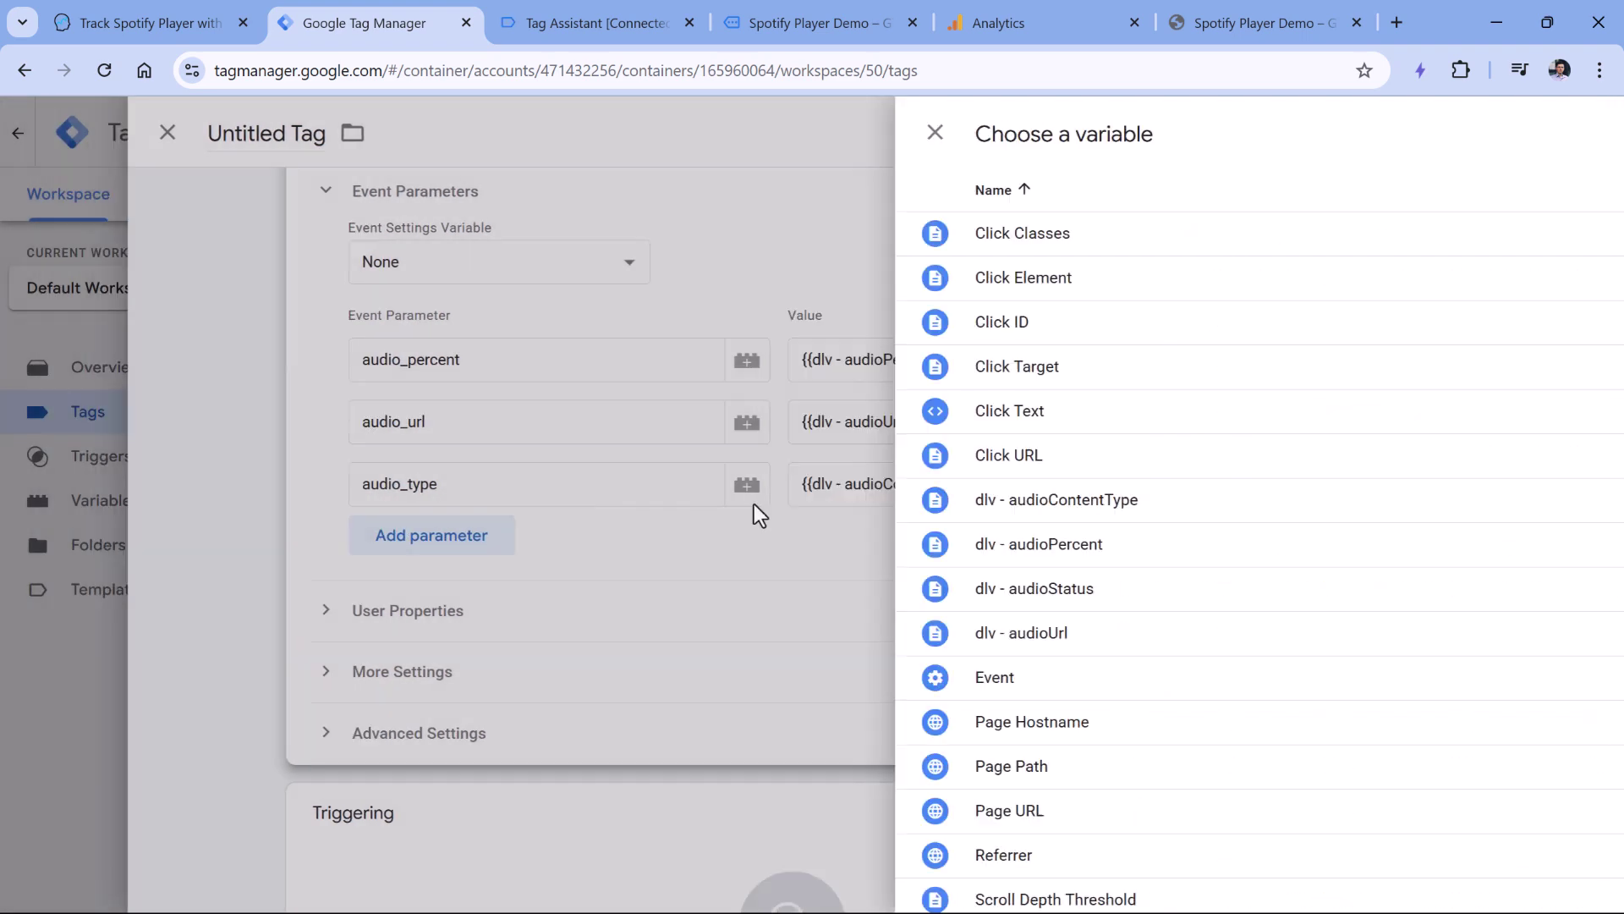
Step: Assign the custom - spotifyEvent trigger to the untitled GA4 event tag
scroll(782, 479, down, 2)
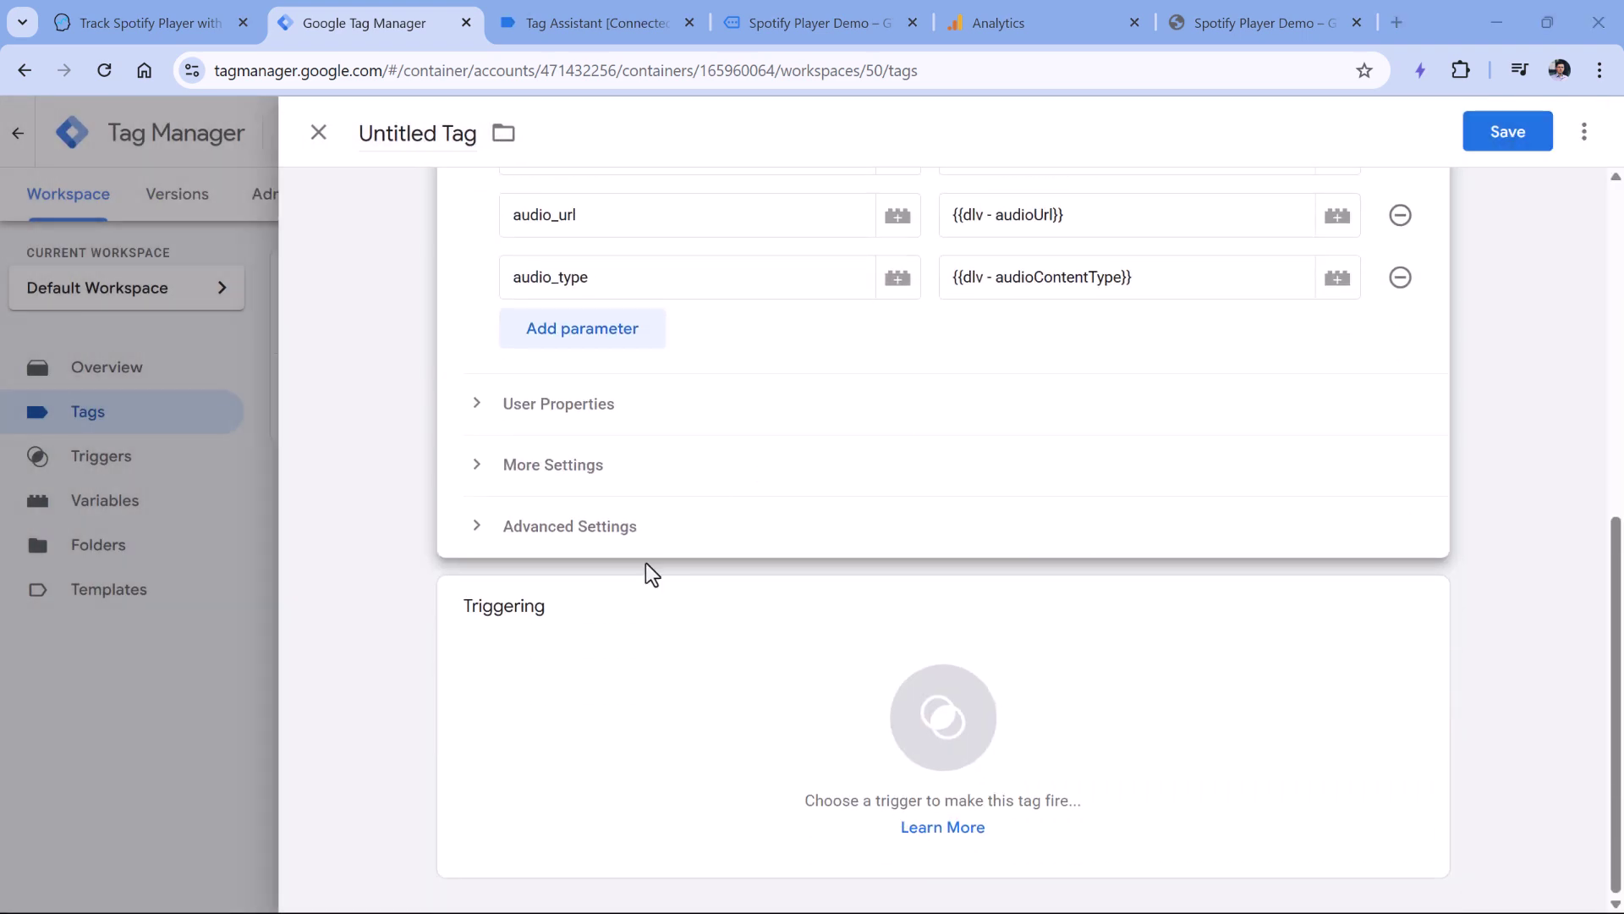
click(750, 662)
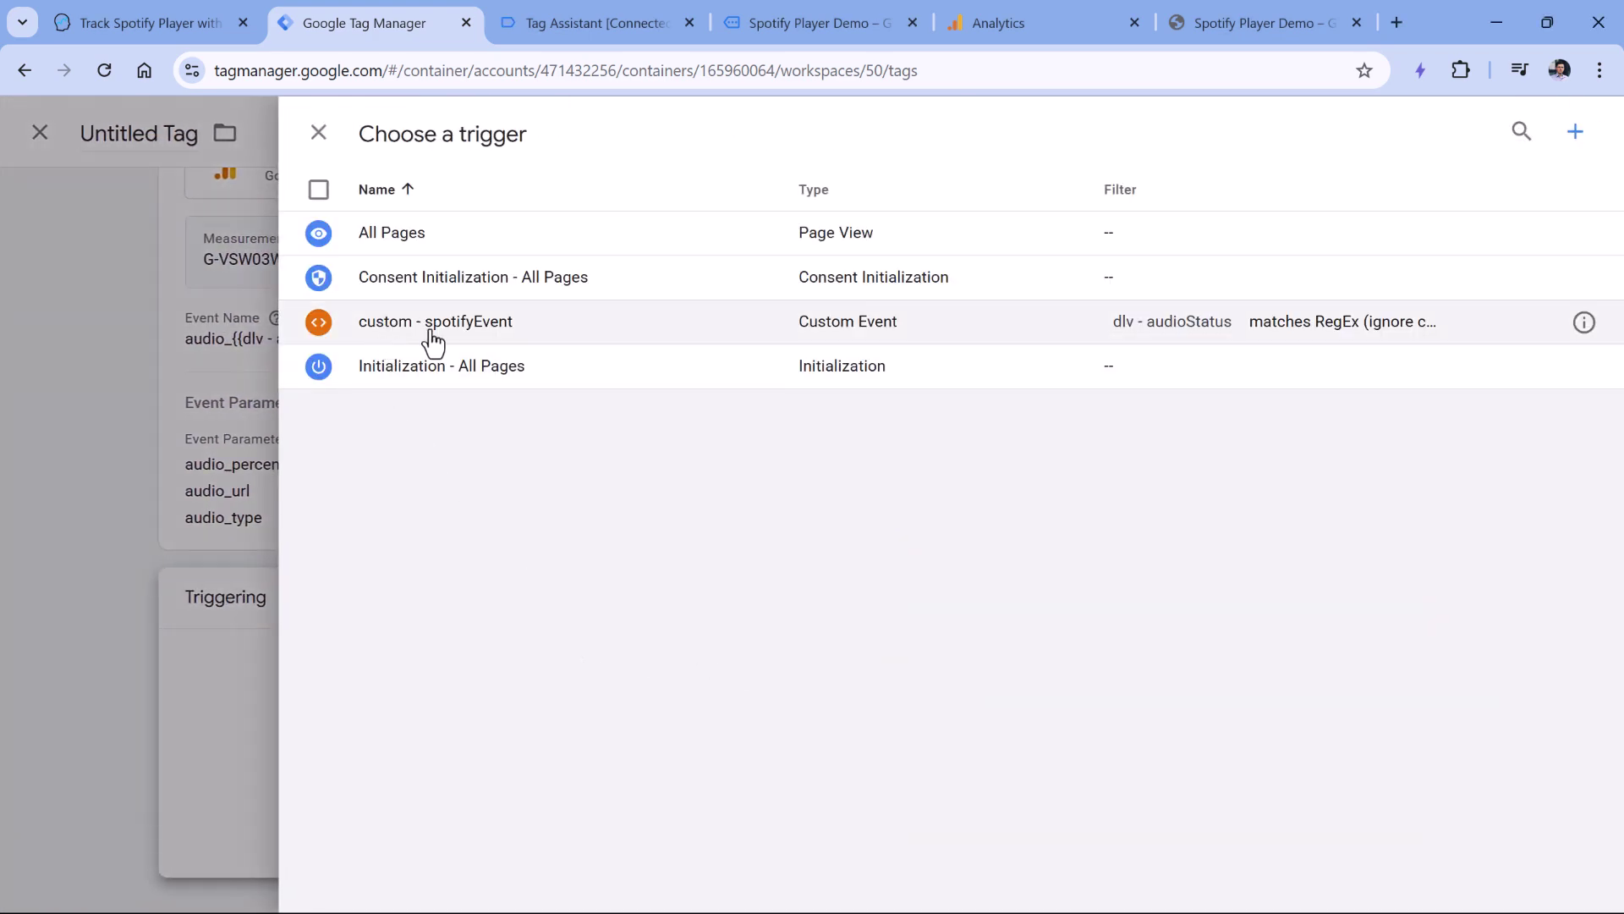
click(436, 328)
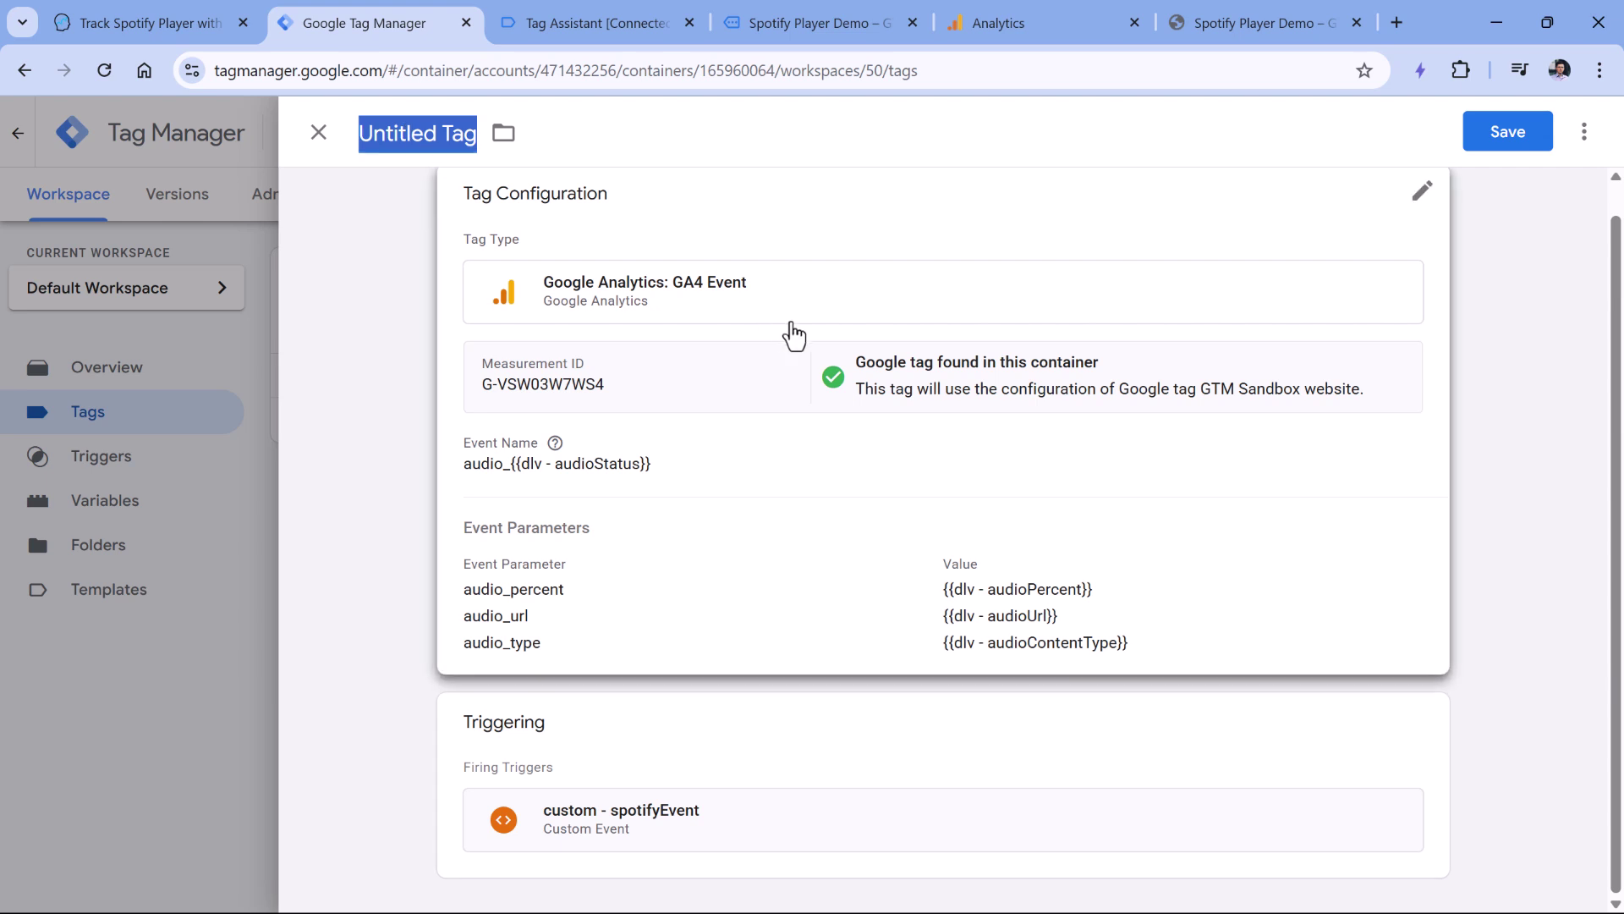
Step: Name the tag "GA4 event - spotify player events" and save it
text(GA4 )
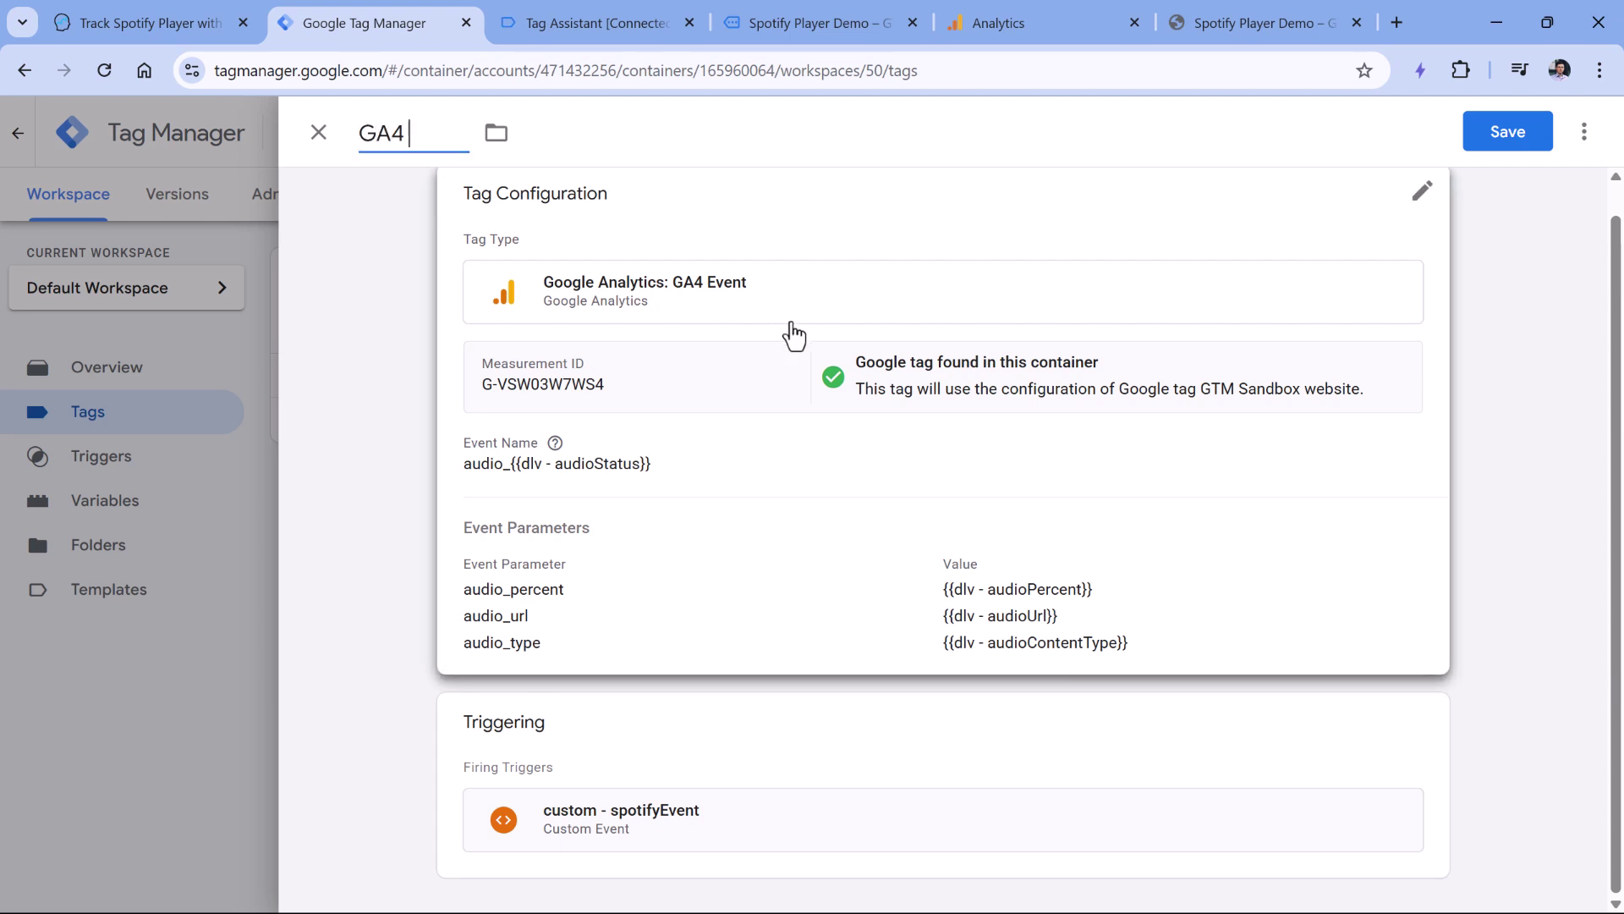
text(event - spo)
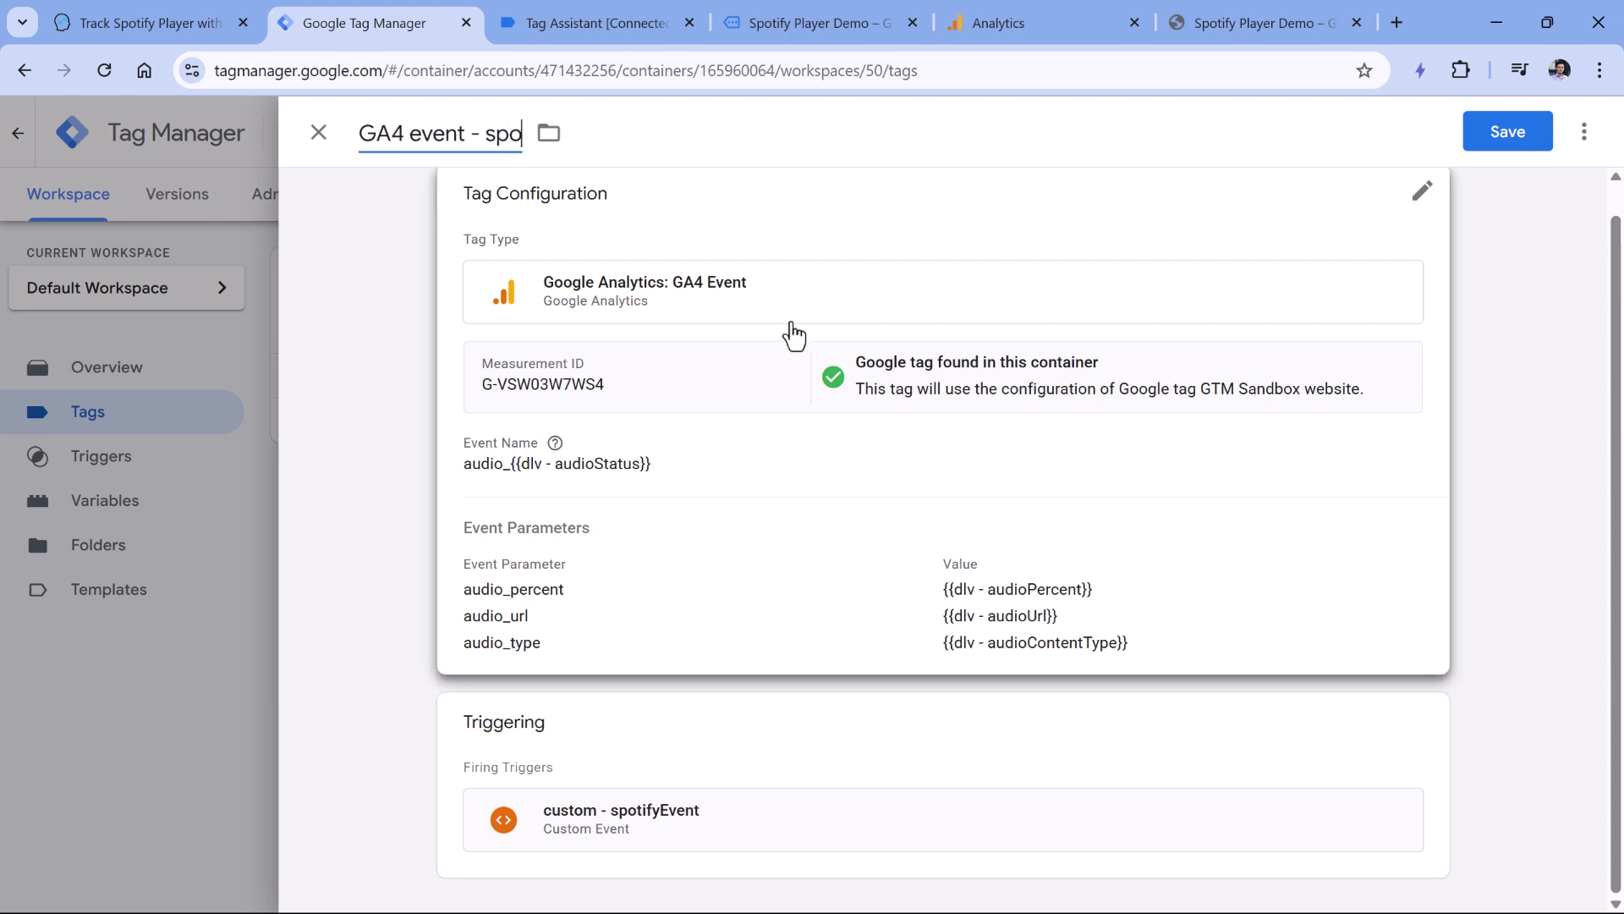
text(tify player events)
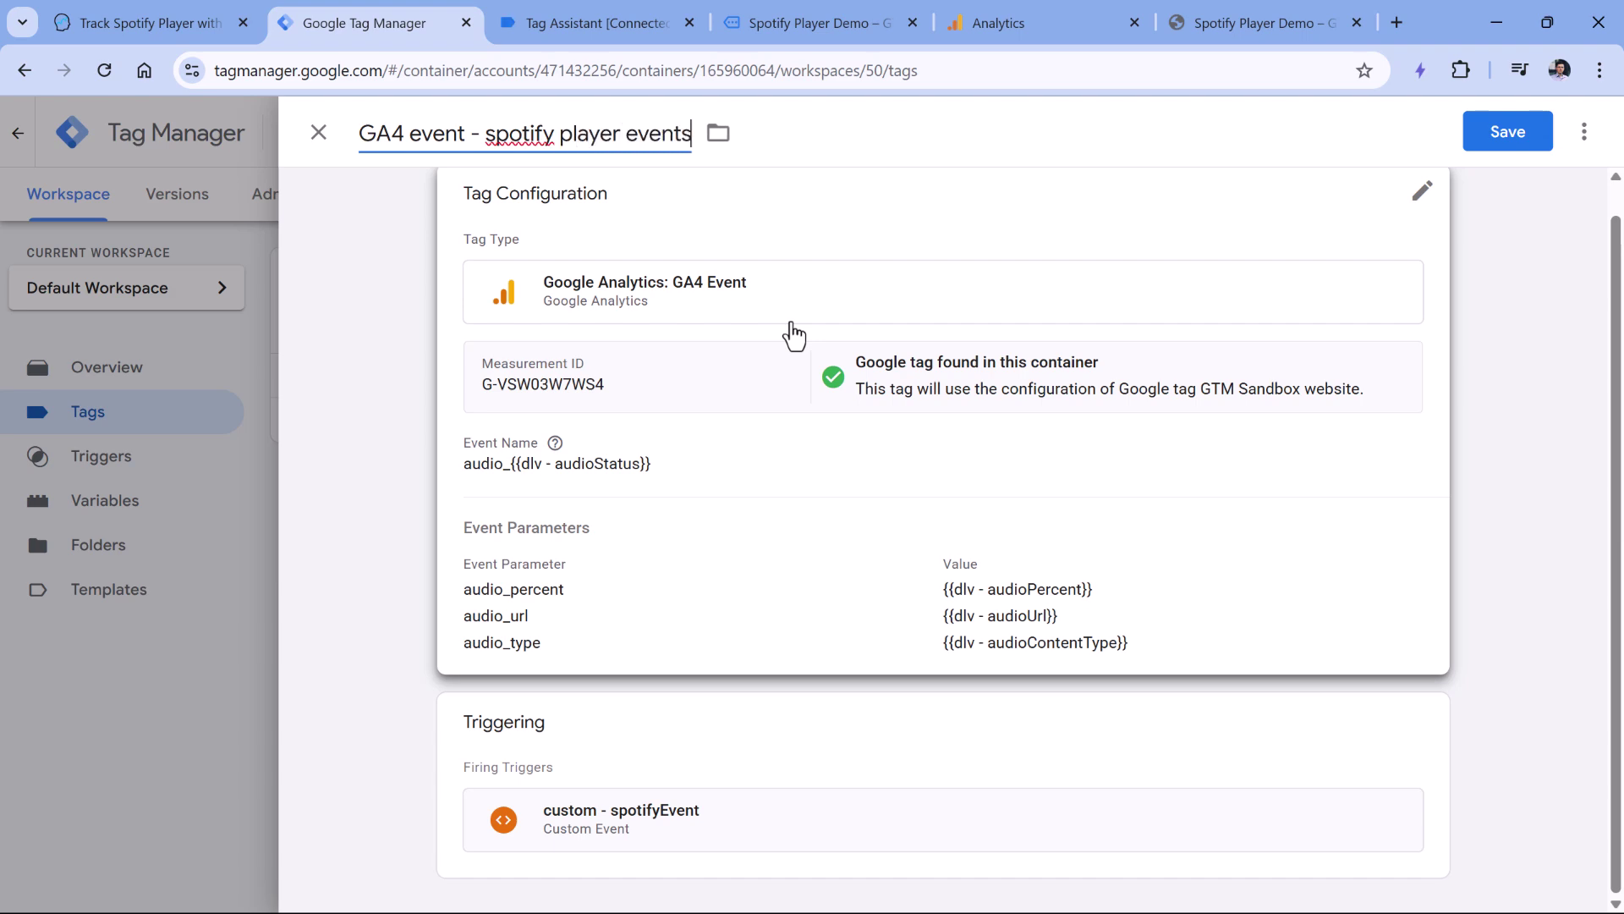
click(1510, 135)
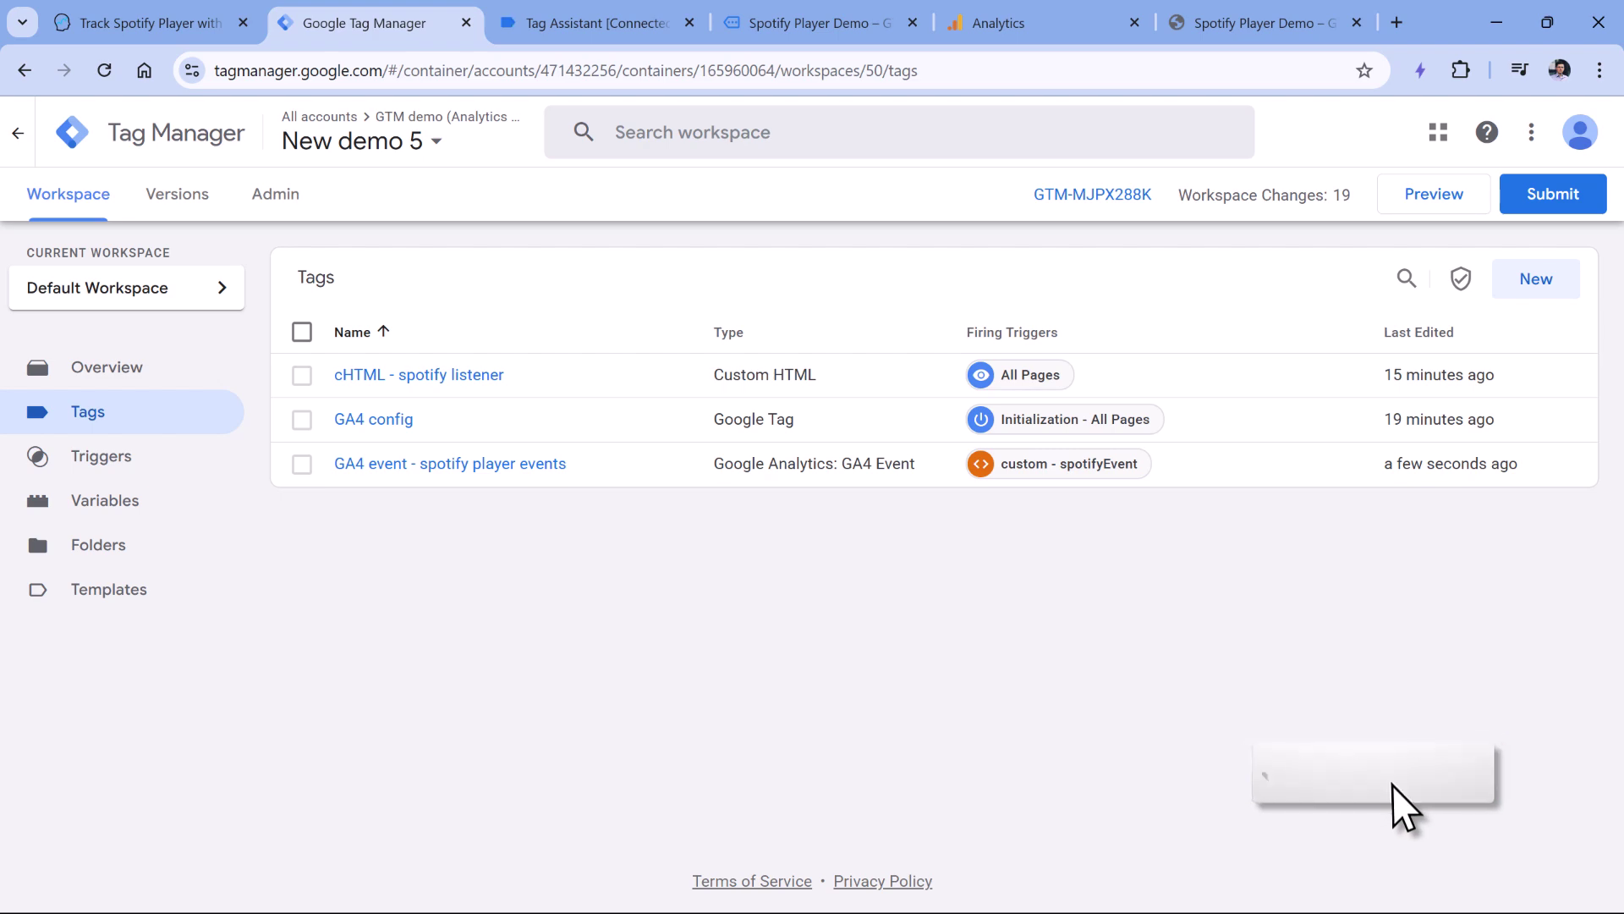
Step: Start preview mode for the container, continue in Tag Assistant and switch to the connected Spotify Player Demo page
click(1454, 203)
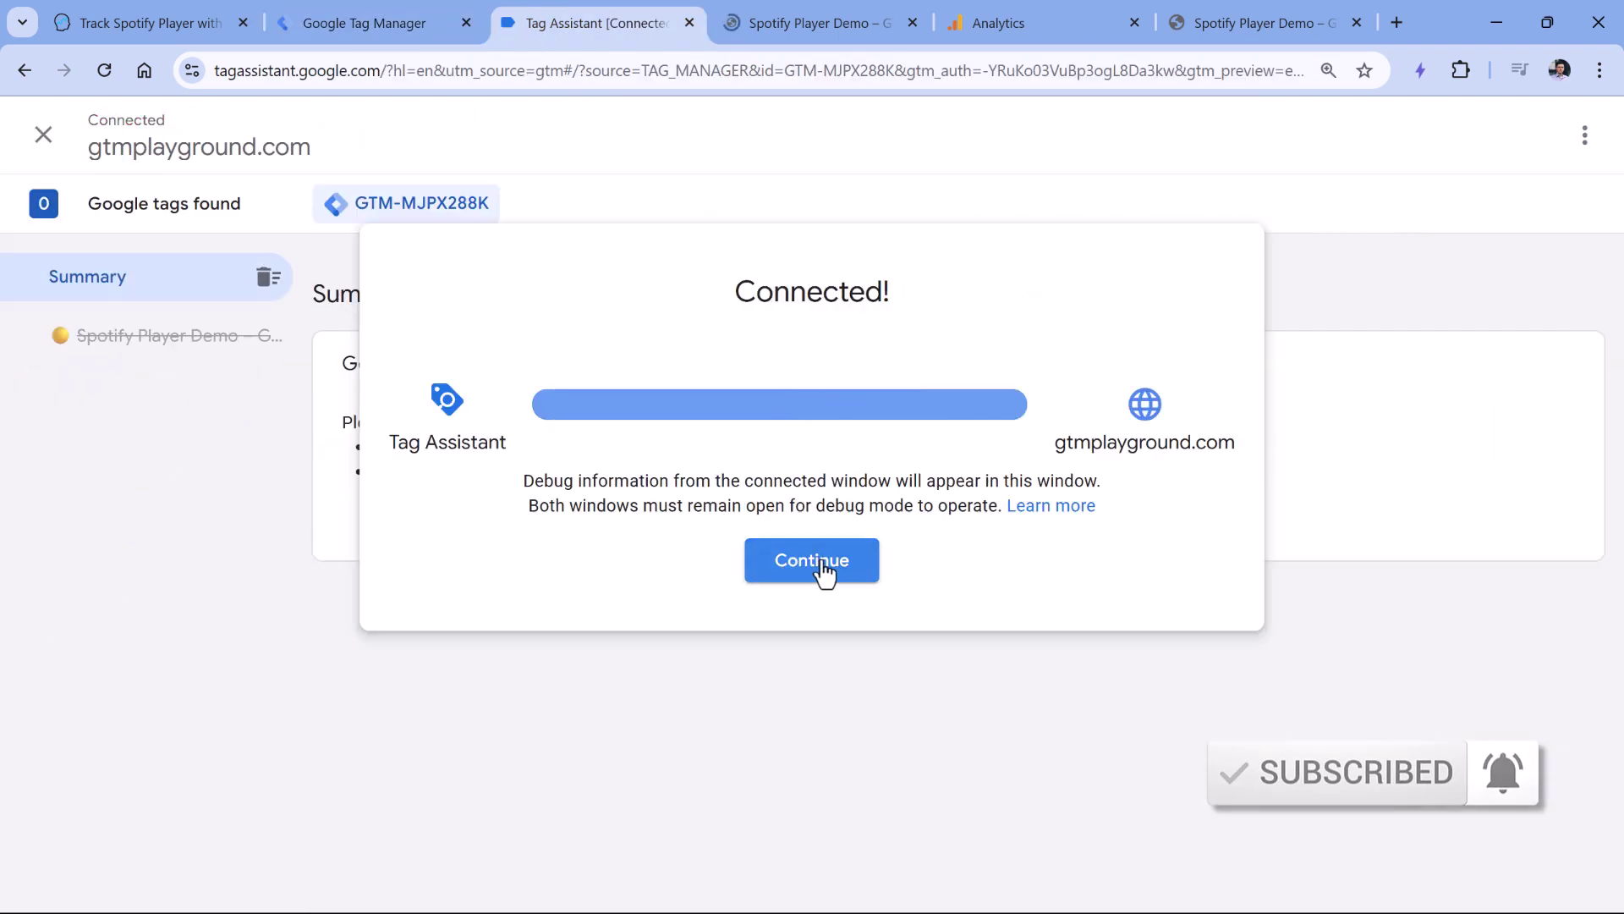
click(825, 566)
click(828, 23)
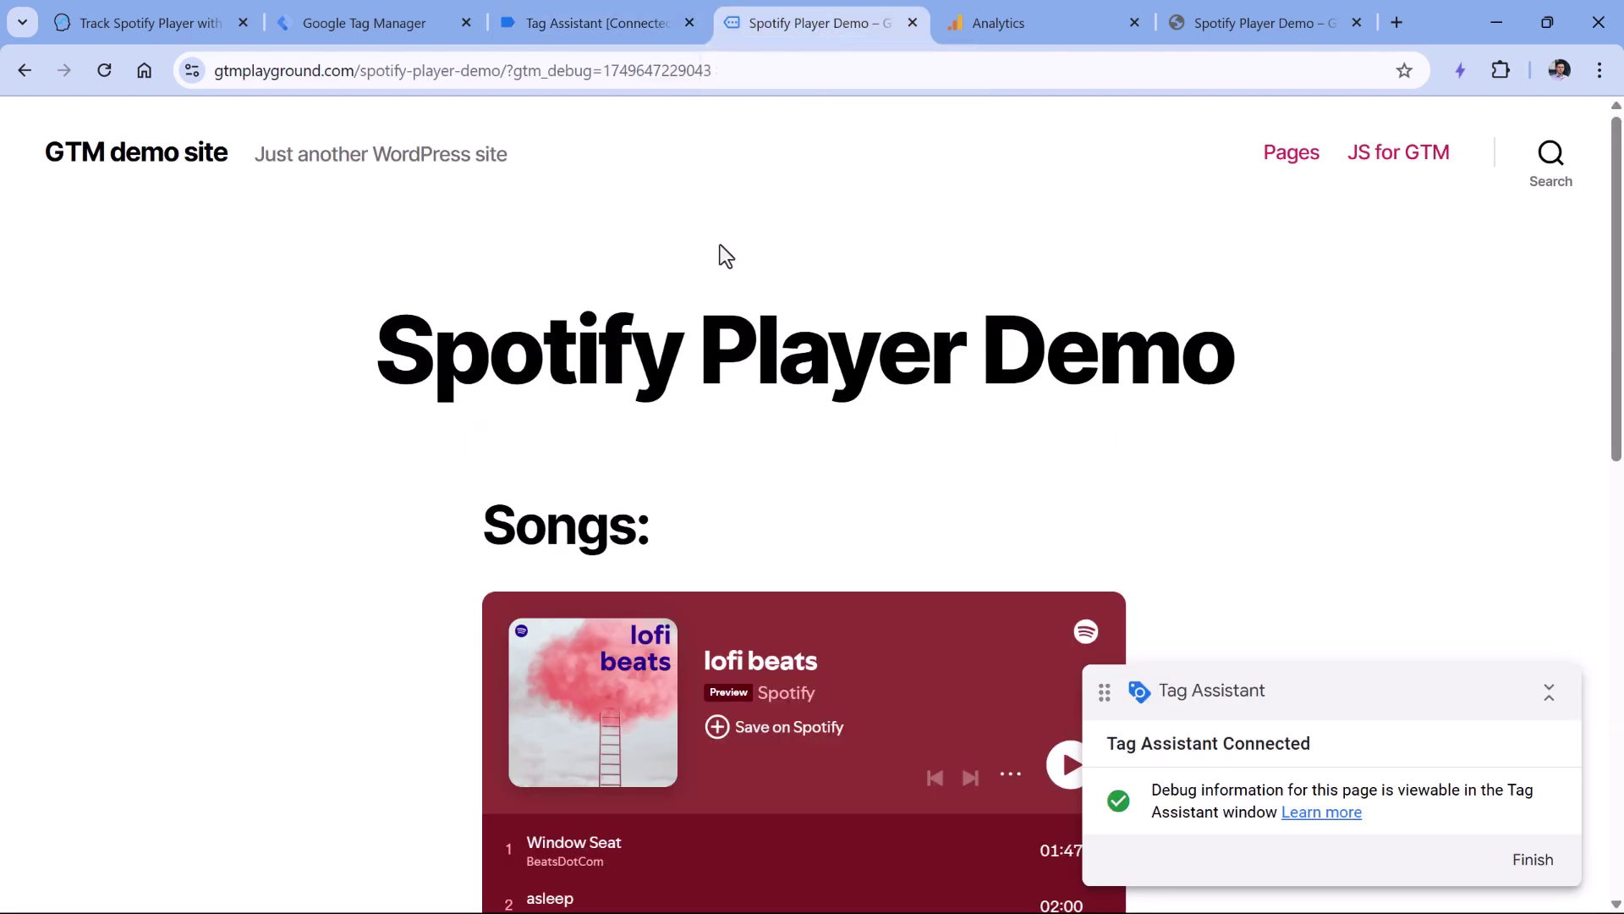
Step: Play the lofi beats playlist in the Songs player of the demo page
scroll(515, 311, down, 4)
scroll(928, 158, down, 1)
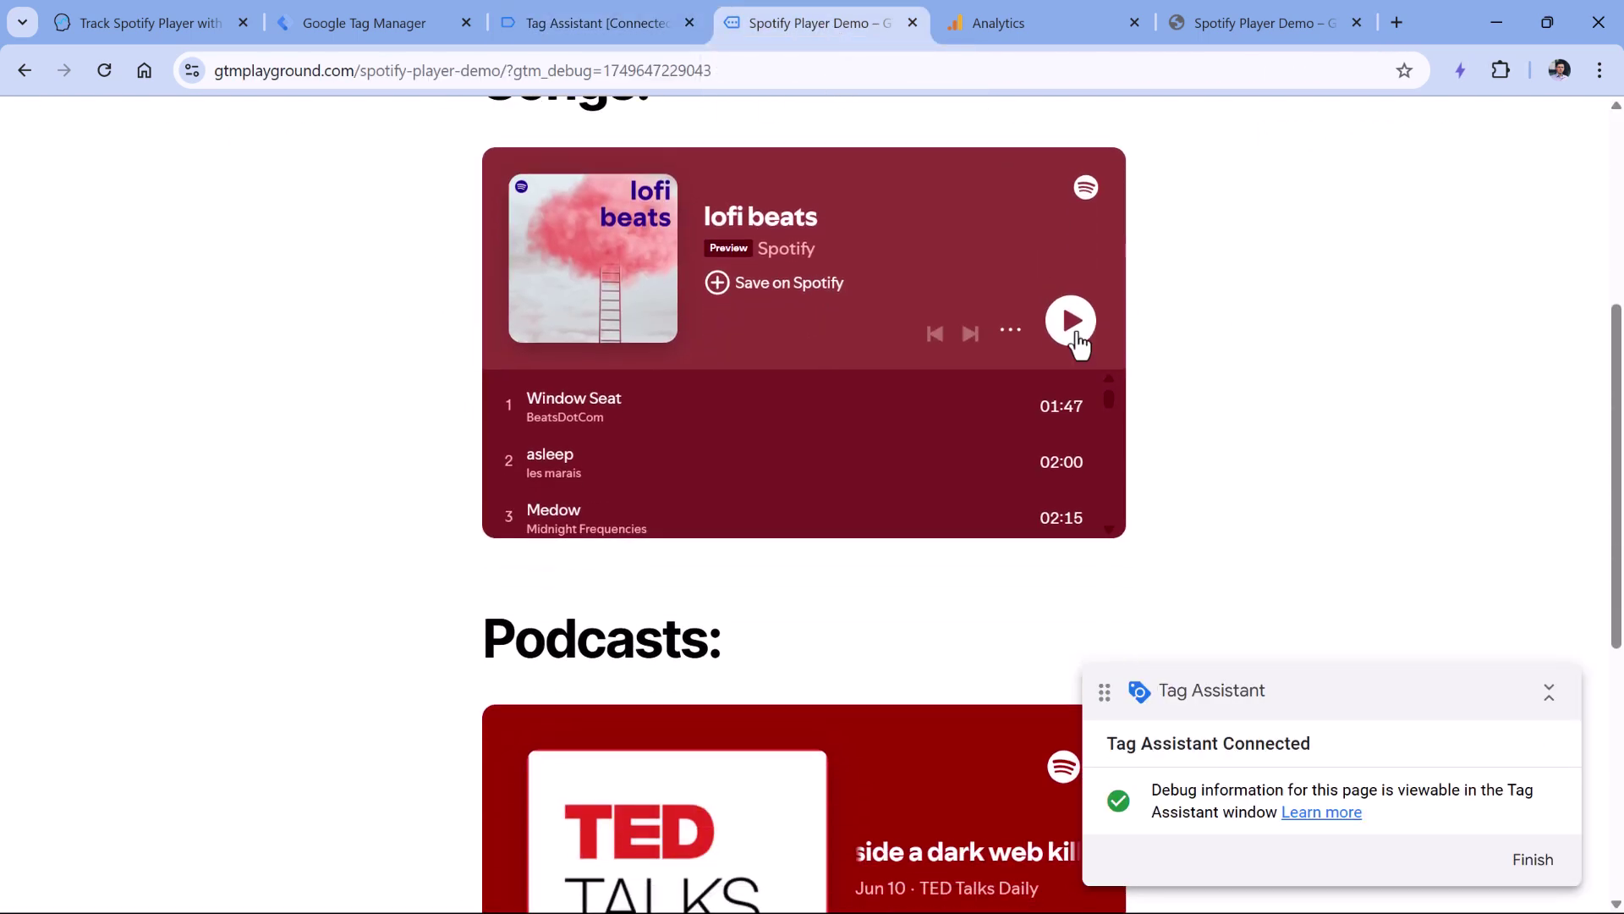
click(1071, 319)
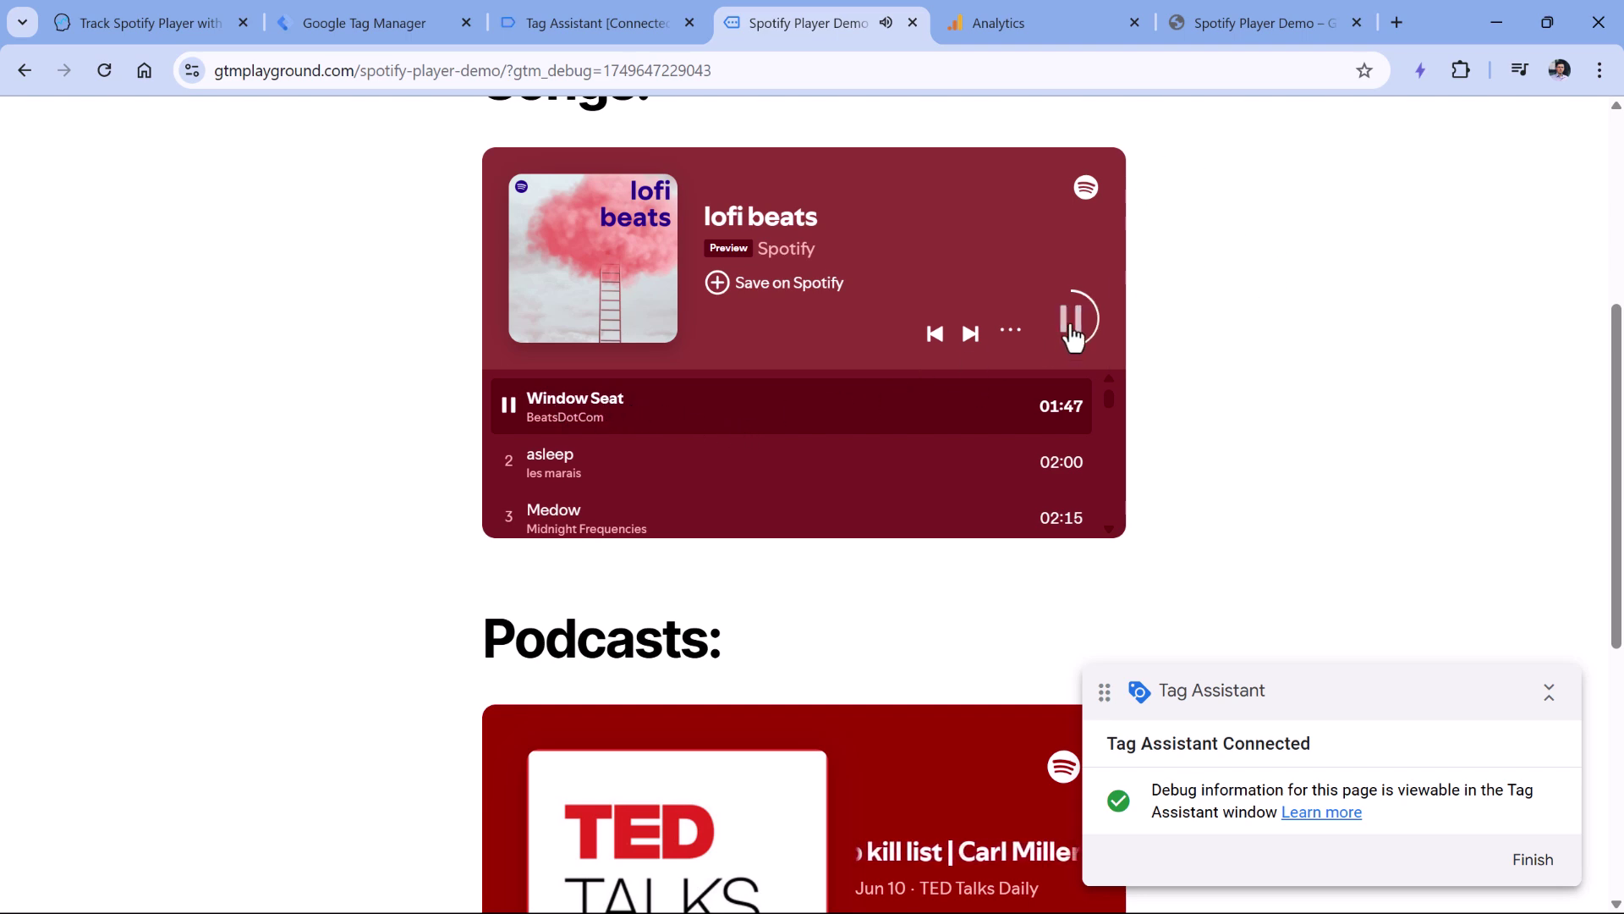
Step: Start the TED Talks Daily episode in the Podcasts player and pause it after a moment
scroll(1266, 330, down, 4)
drag(578, 197, 745, 201)
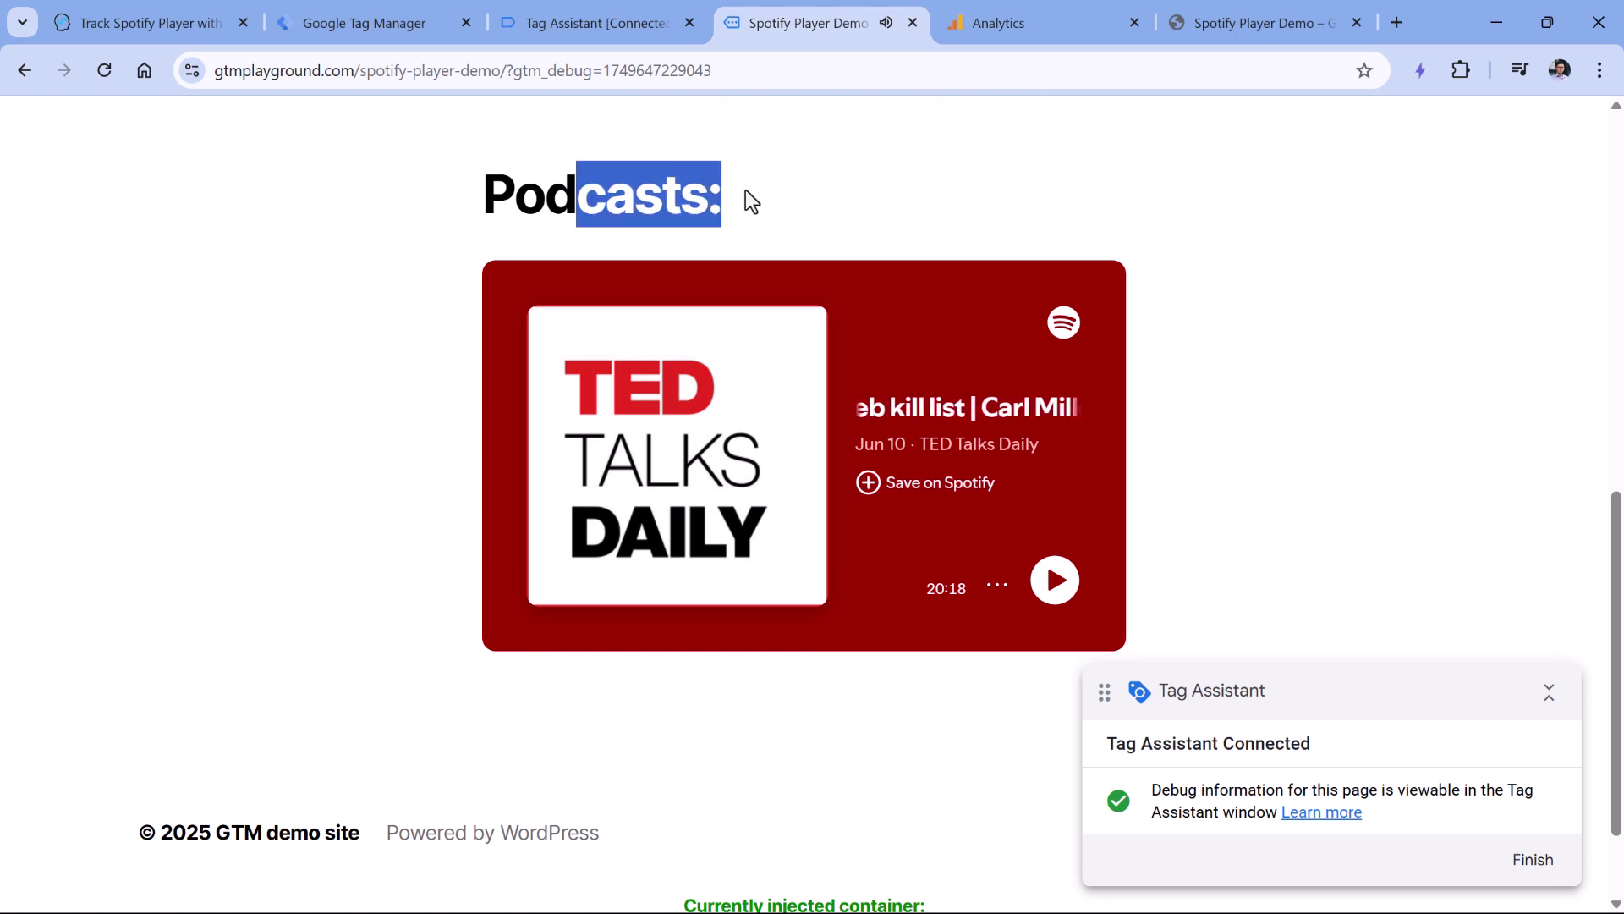
click(744, 201)
click(1054, 585)
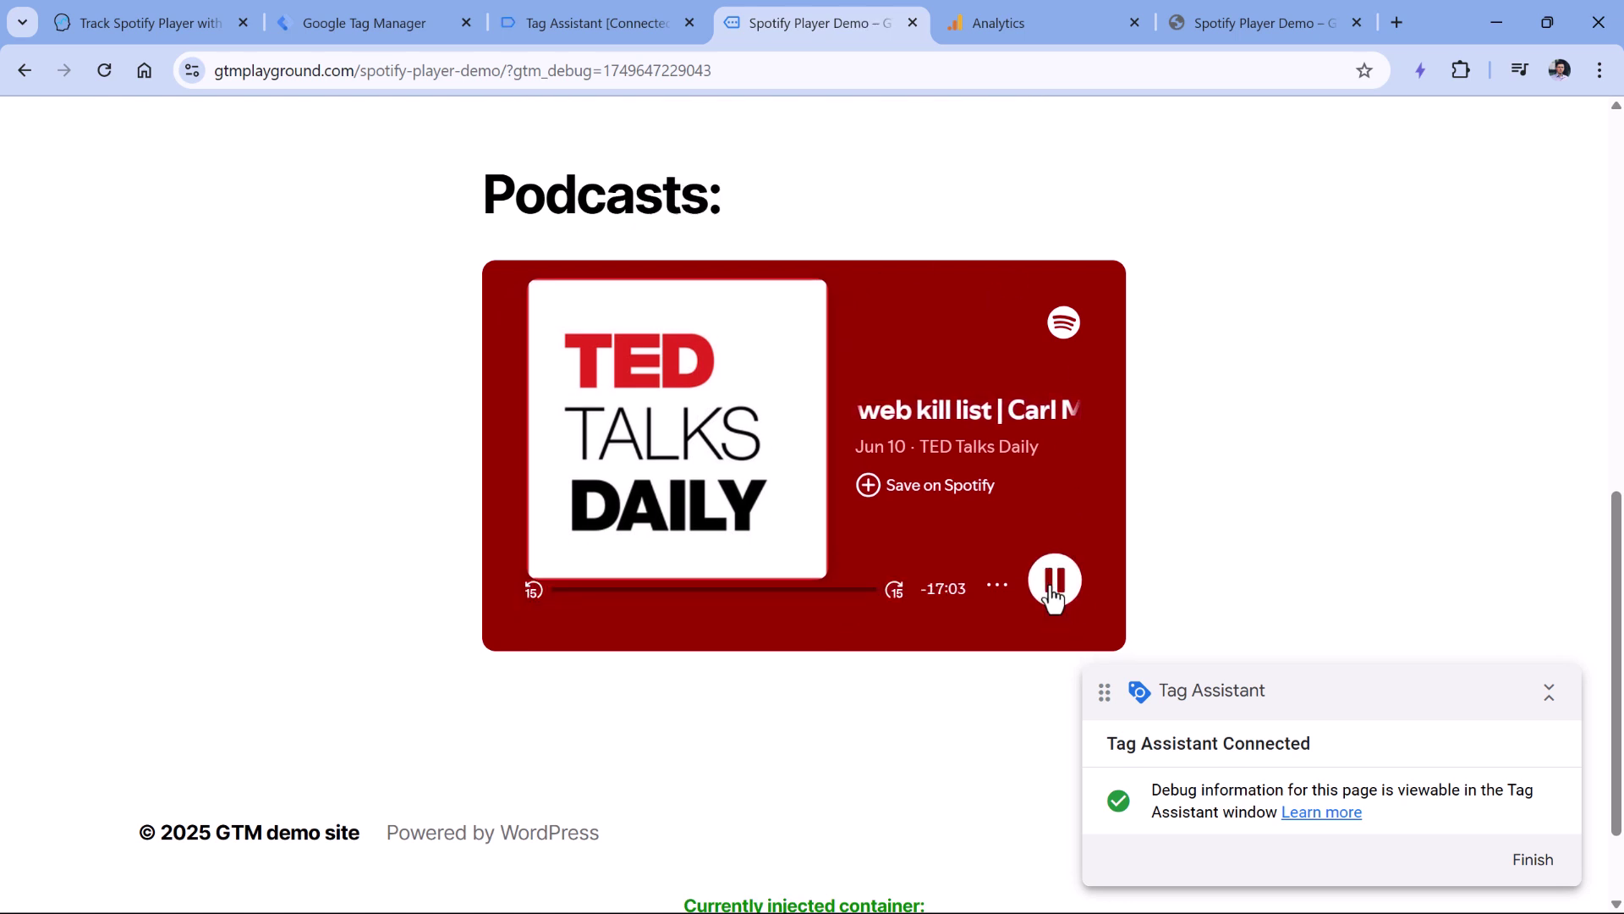
click(1053, 585)
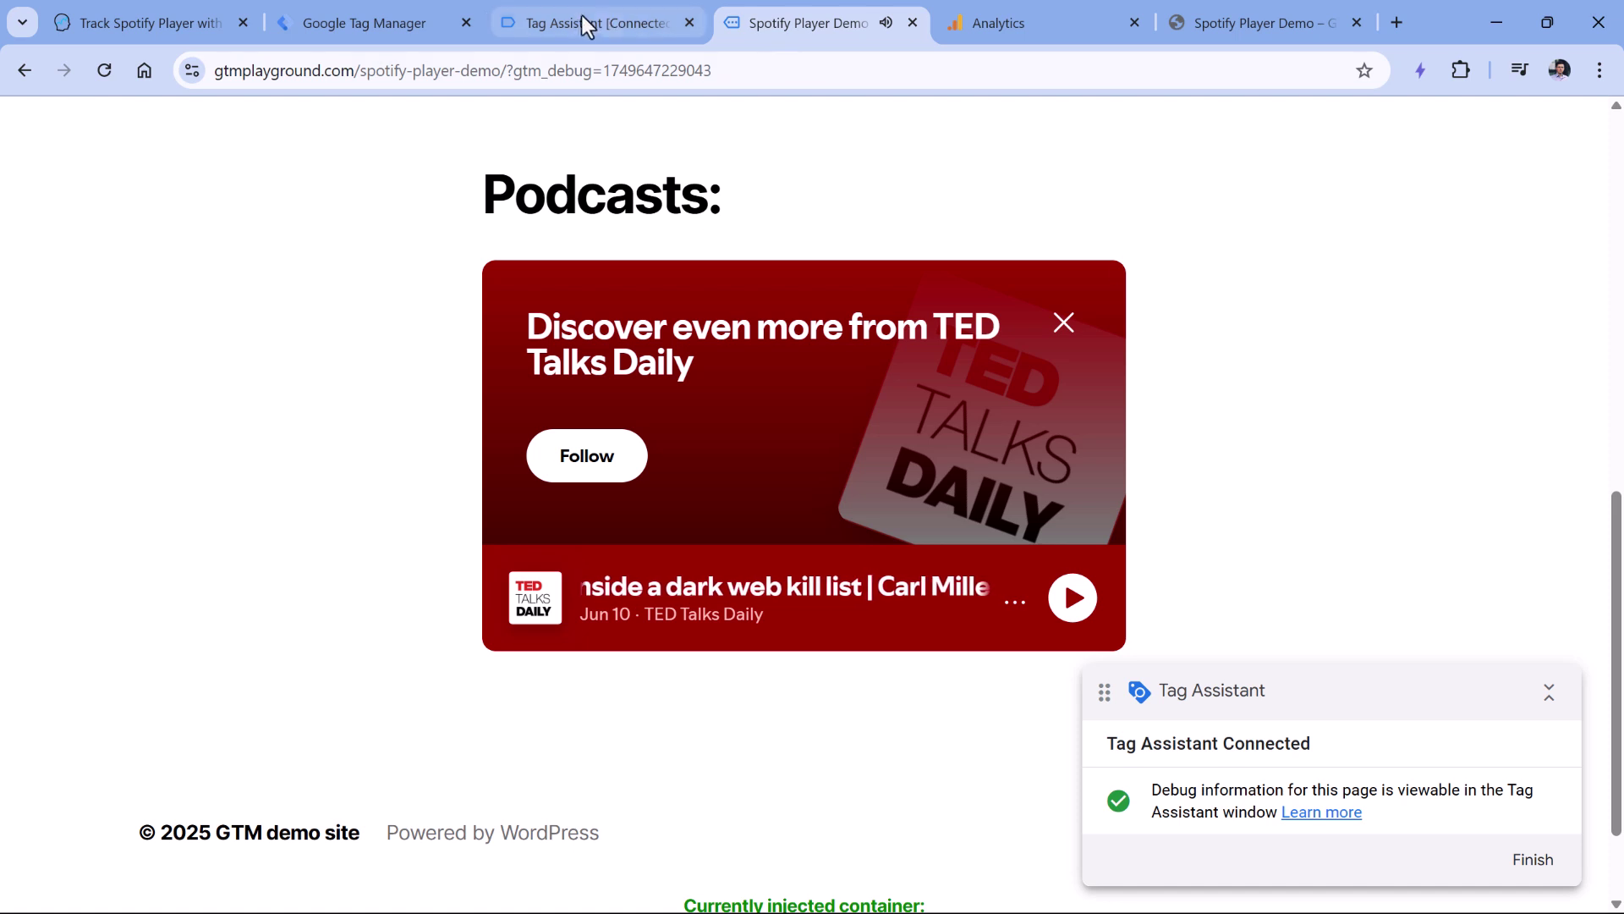
Step: Switch to Tag Assistant and check the first spotifyEvent (event 6) for its audioStatus and the tags fired on it
click(610, 25)
scroll(180, 457, down, 3)
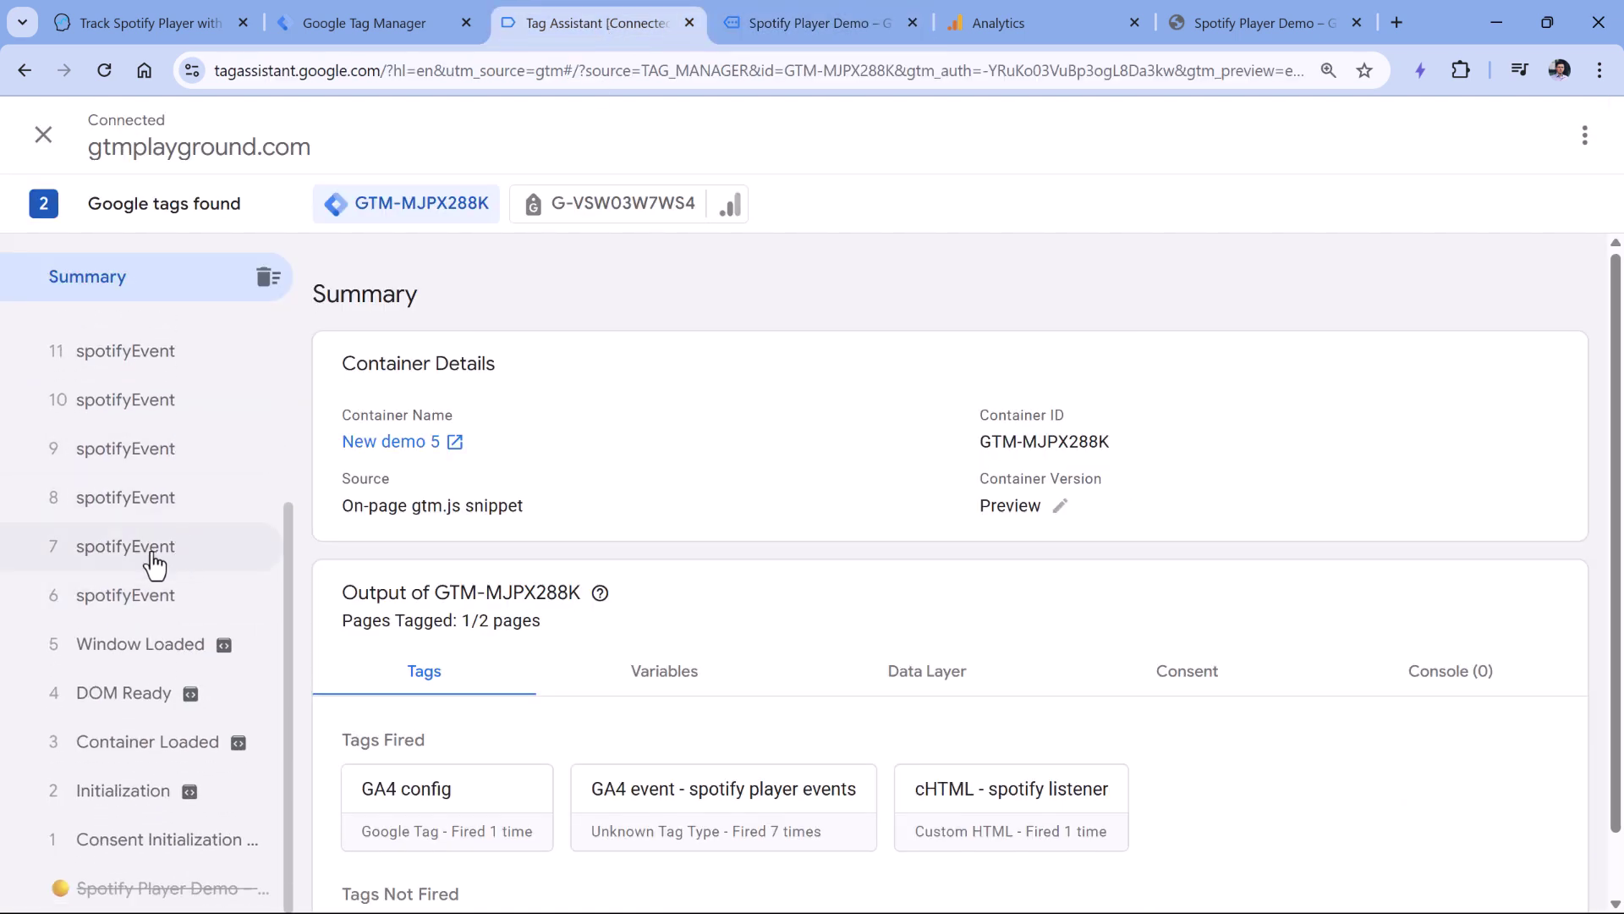
scroll(156, 562, up, 3)
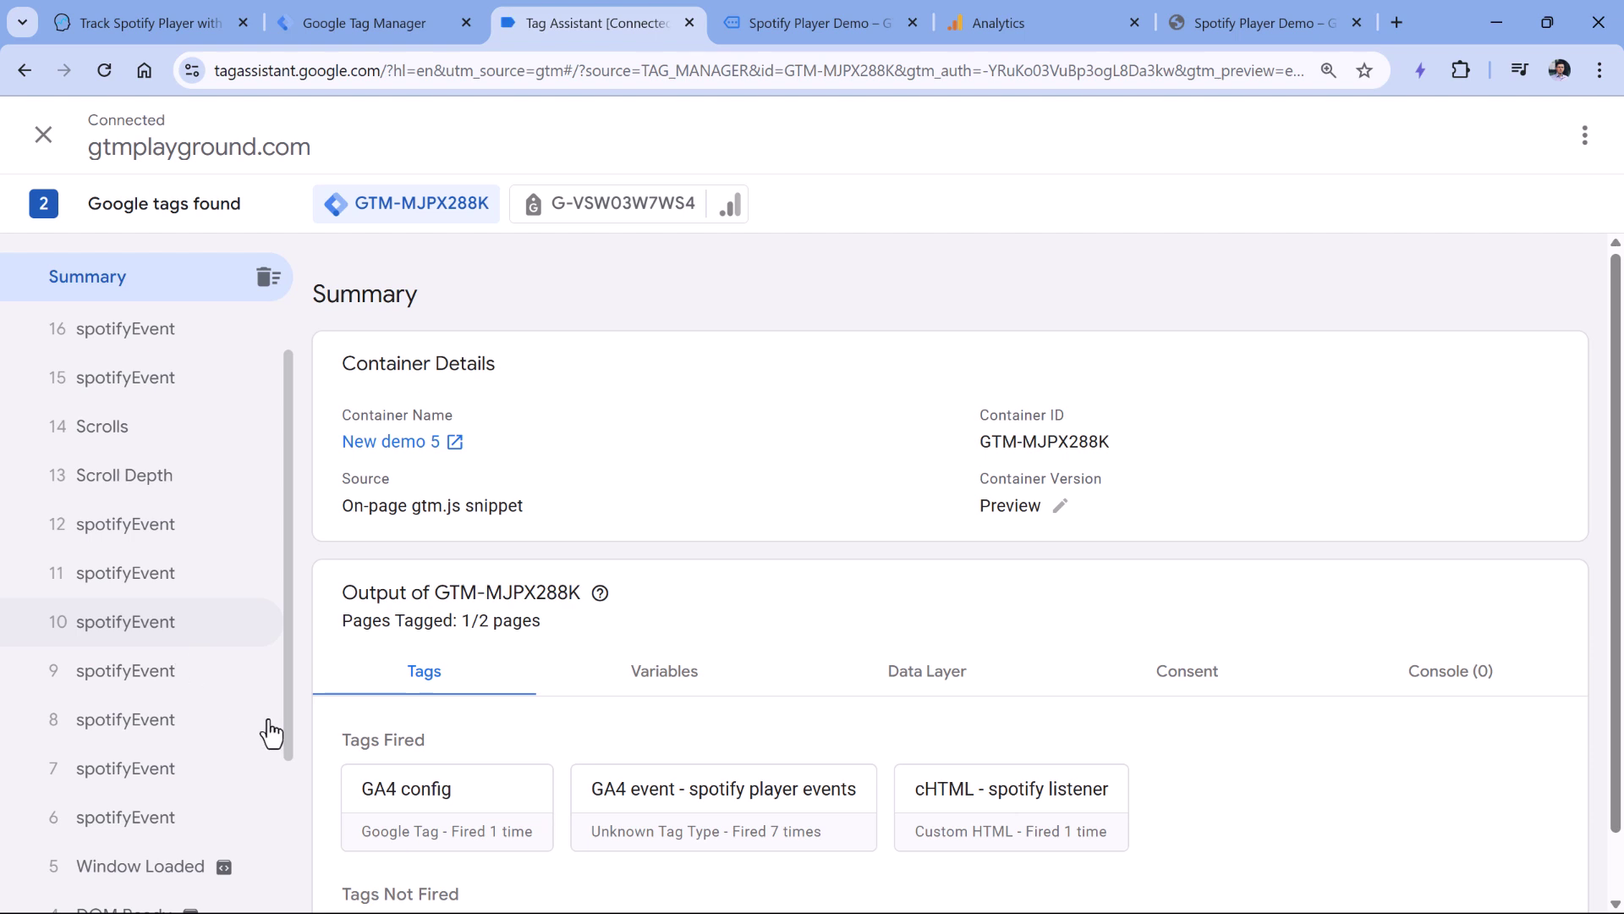
click(146, 829)
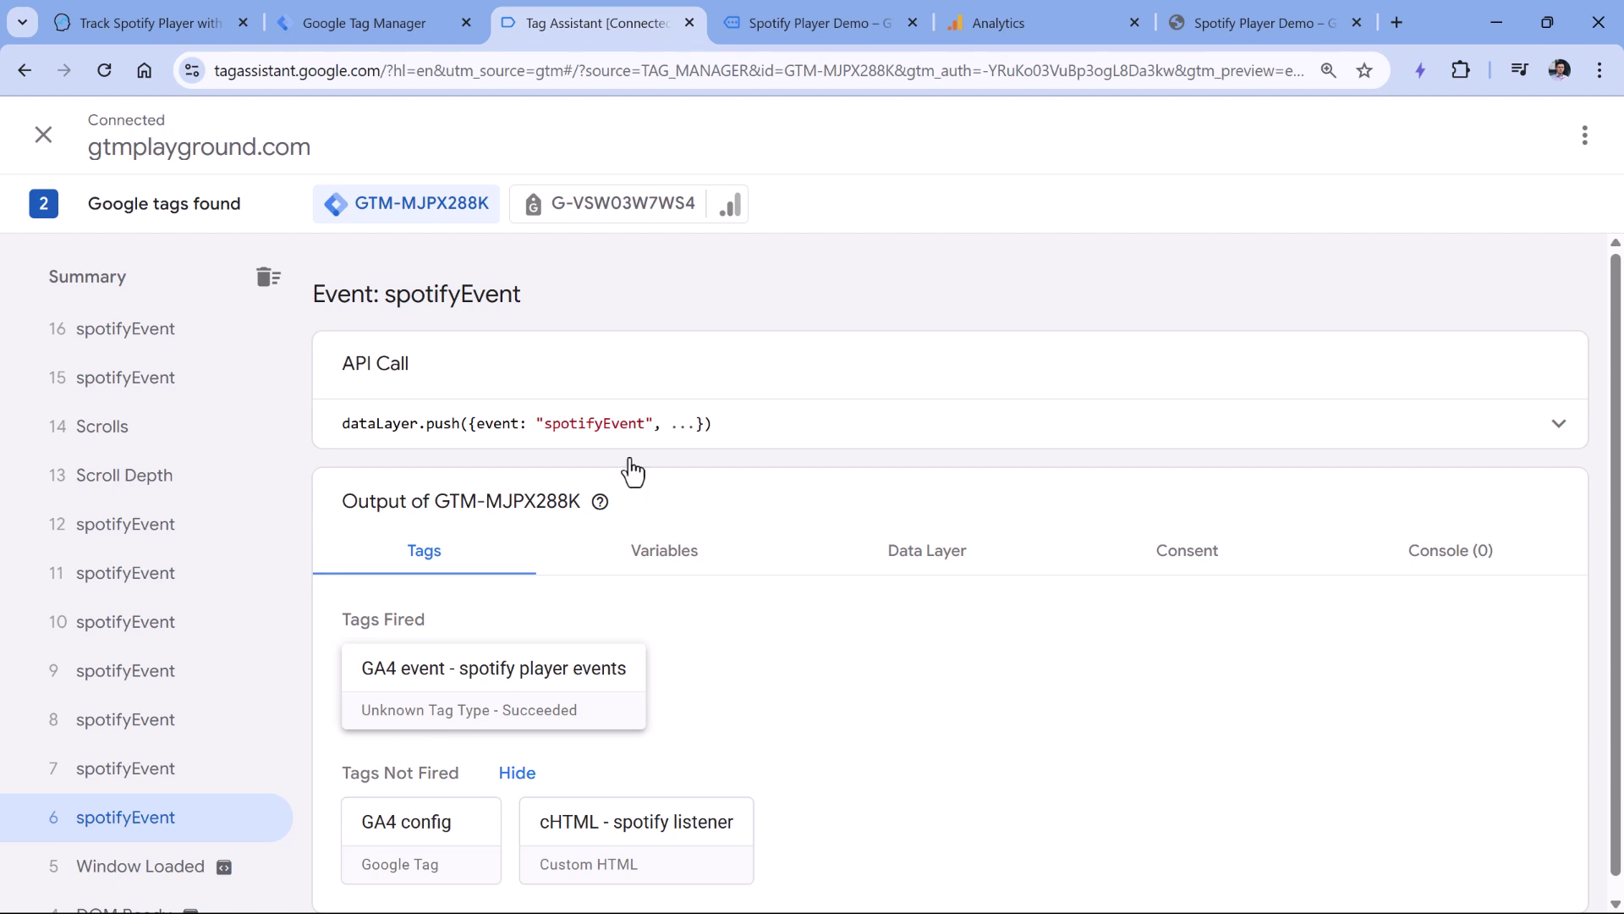
click(780, 419)
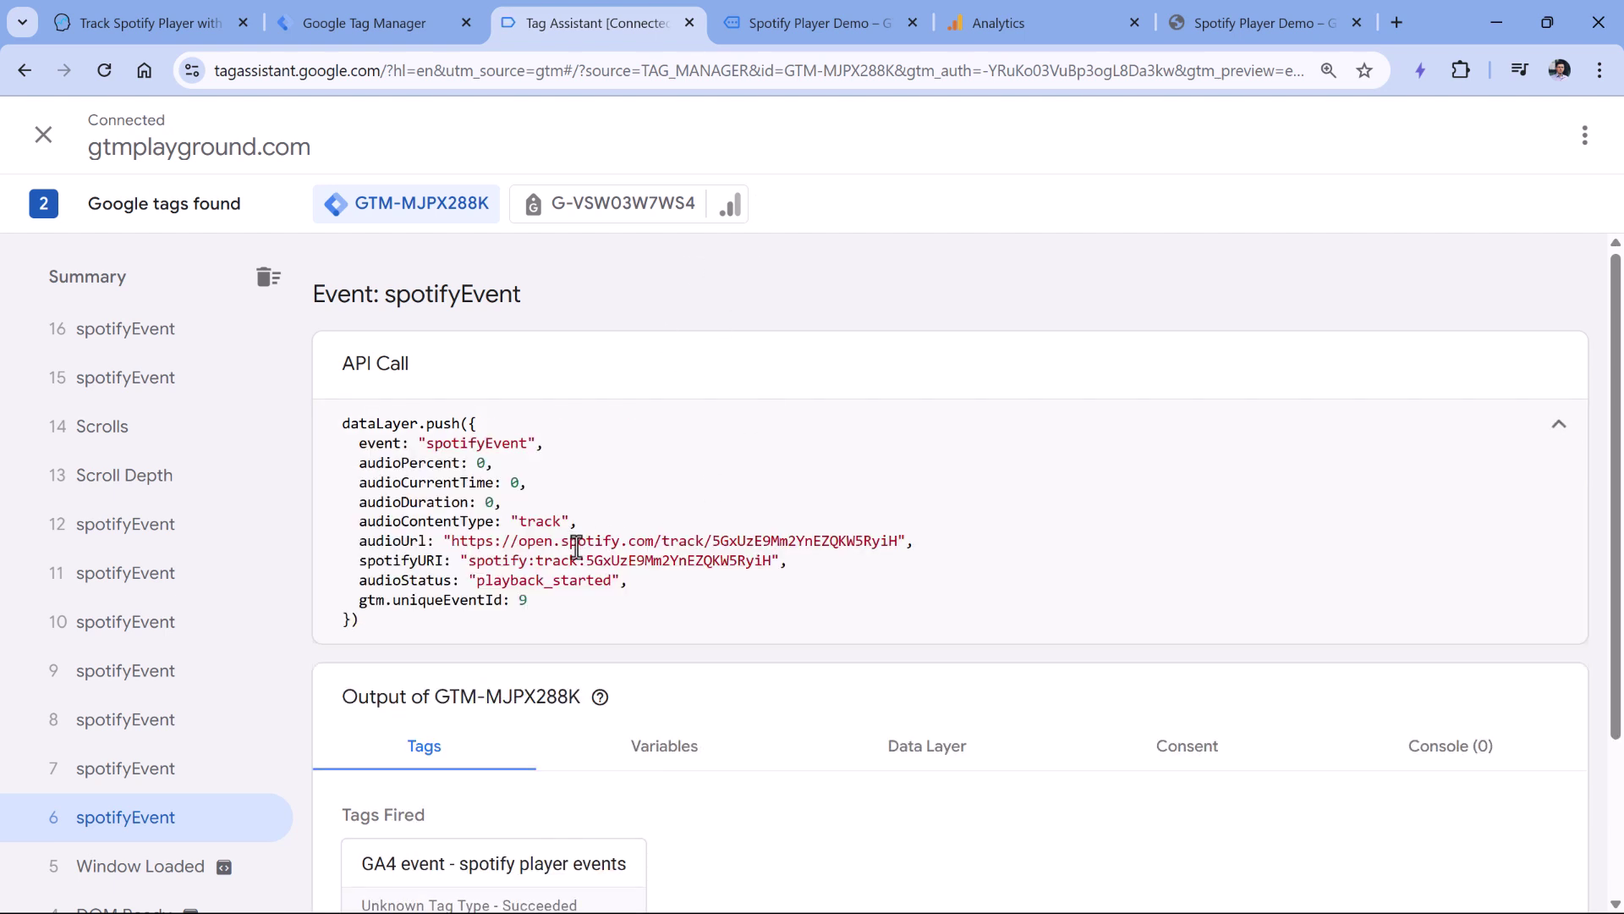
double_click(492, 592)
click(624, 580)
scroll(518, 737, down, 1)
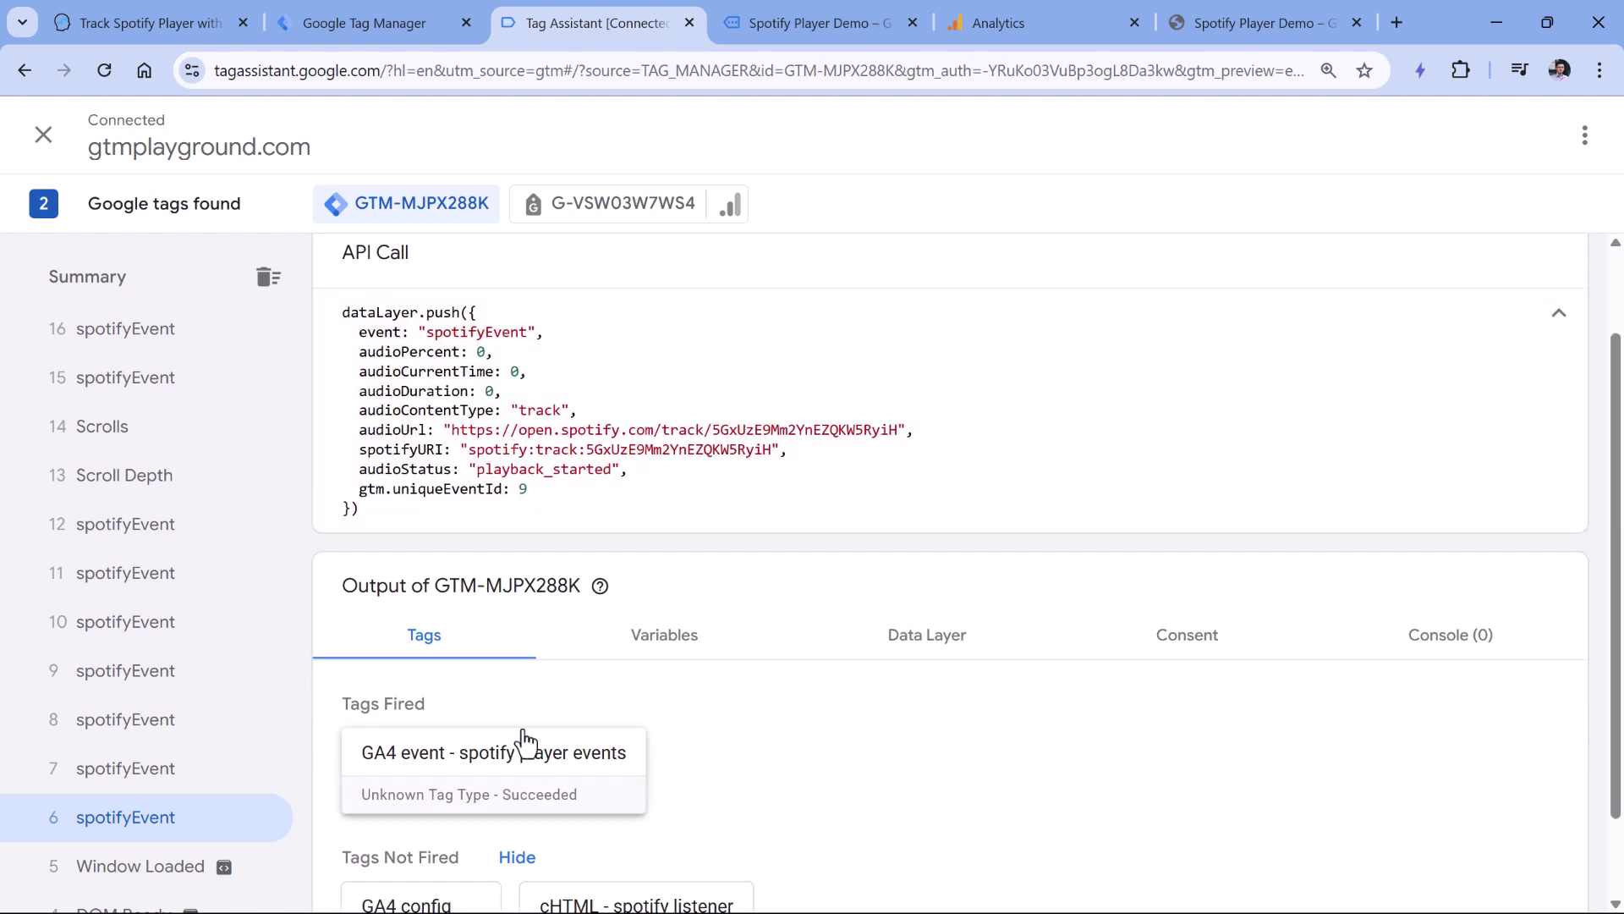
Step: Review spotifyEvents 7 to 11, checking the audioPercent and audioStatus values and the fired tags
click(138, 770)
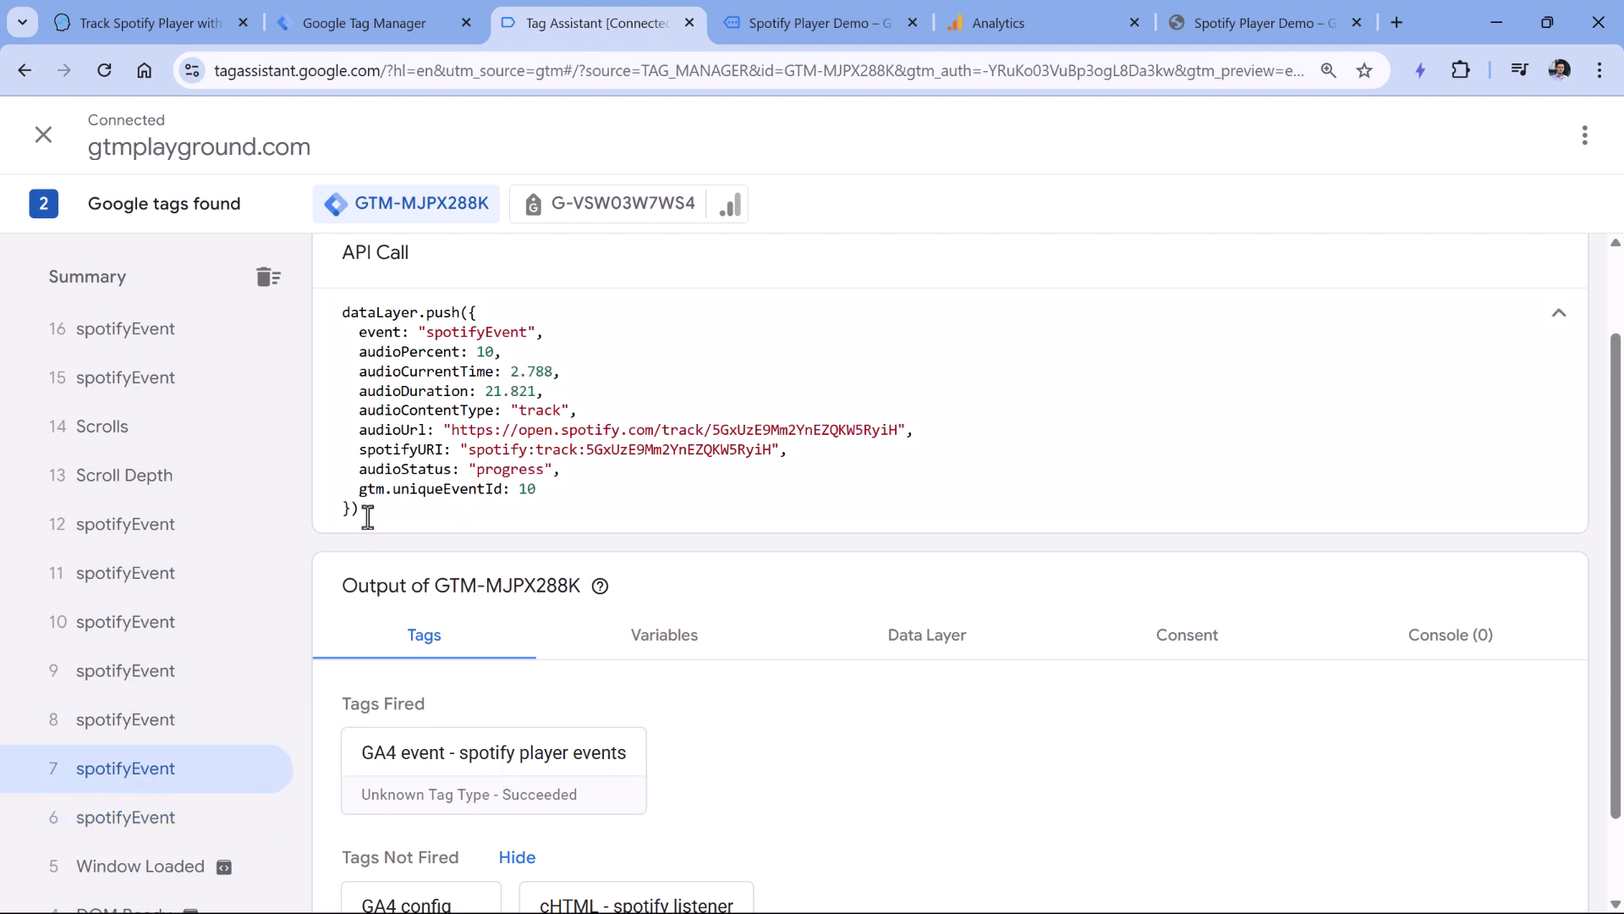
click(155, 712)
click(153, 677)
click(206, 717)
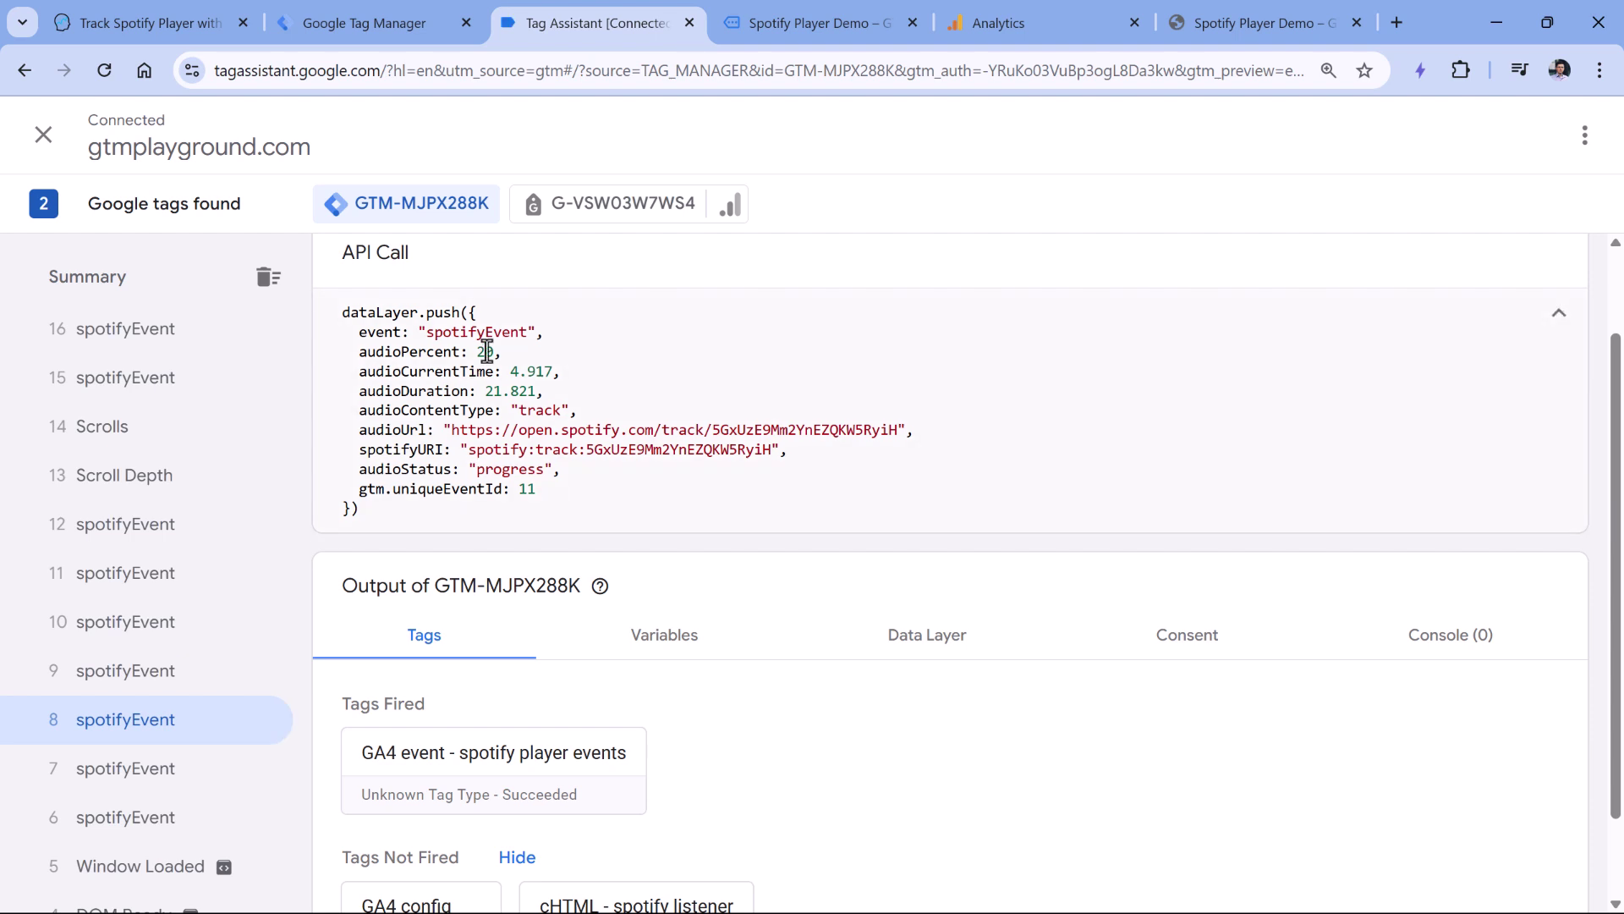
click(162, 637)
click(164, 582)
Step: Inspect the audioStatus of spotifyEvent 12 and check whether the GA4 event tag fired on it
click(168, 548)
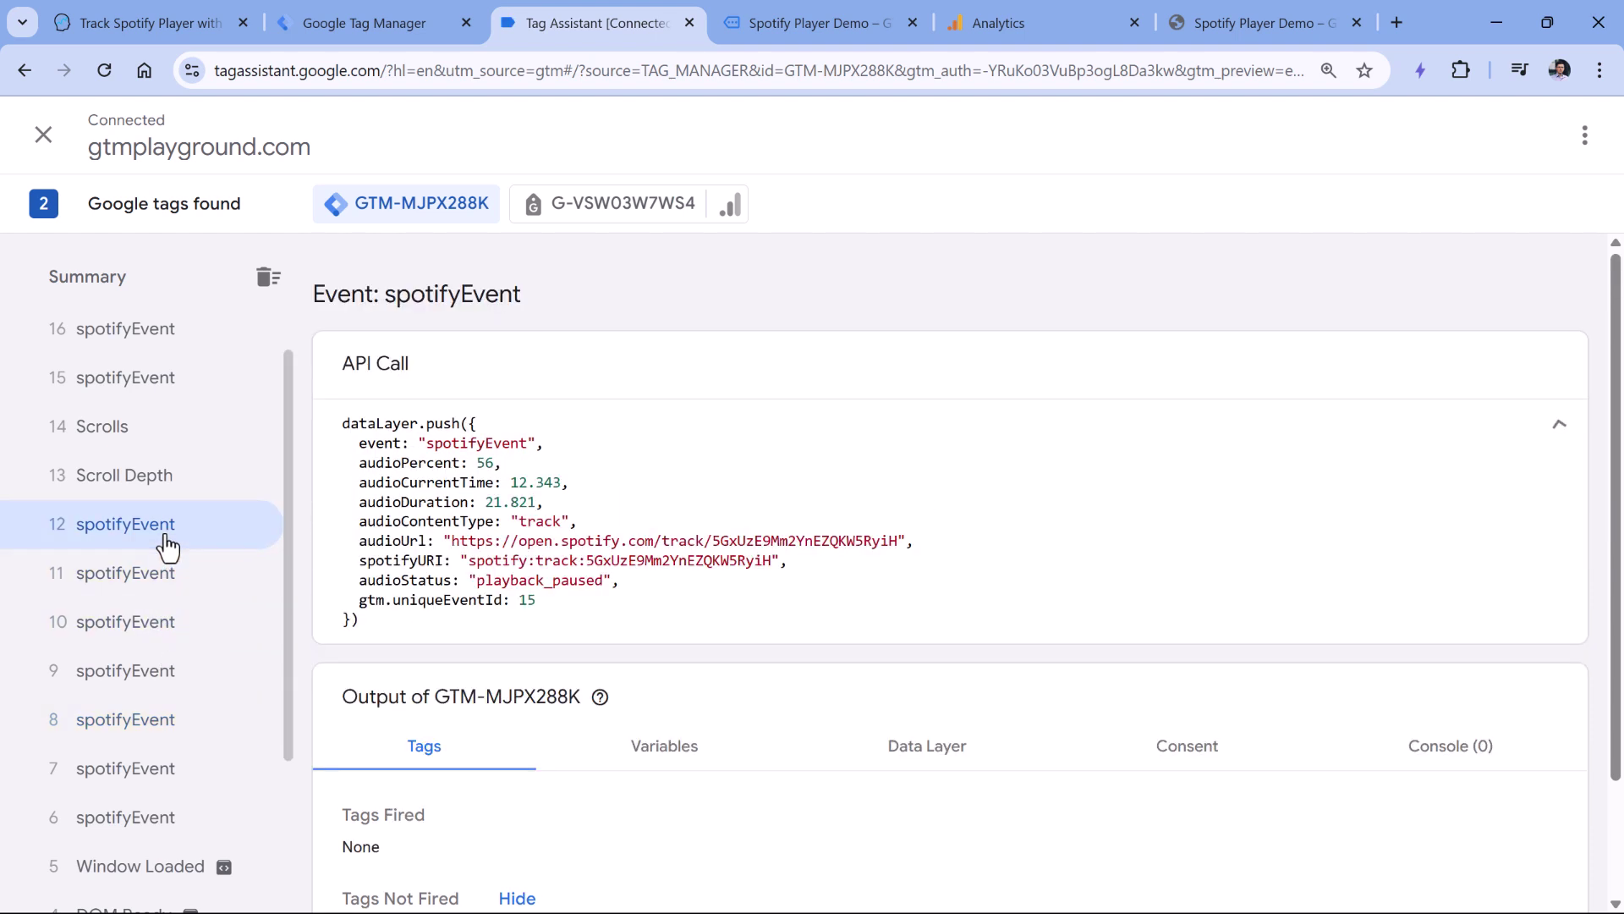
double_click(540, 584)
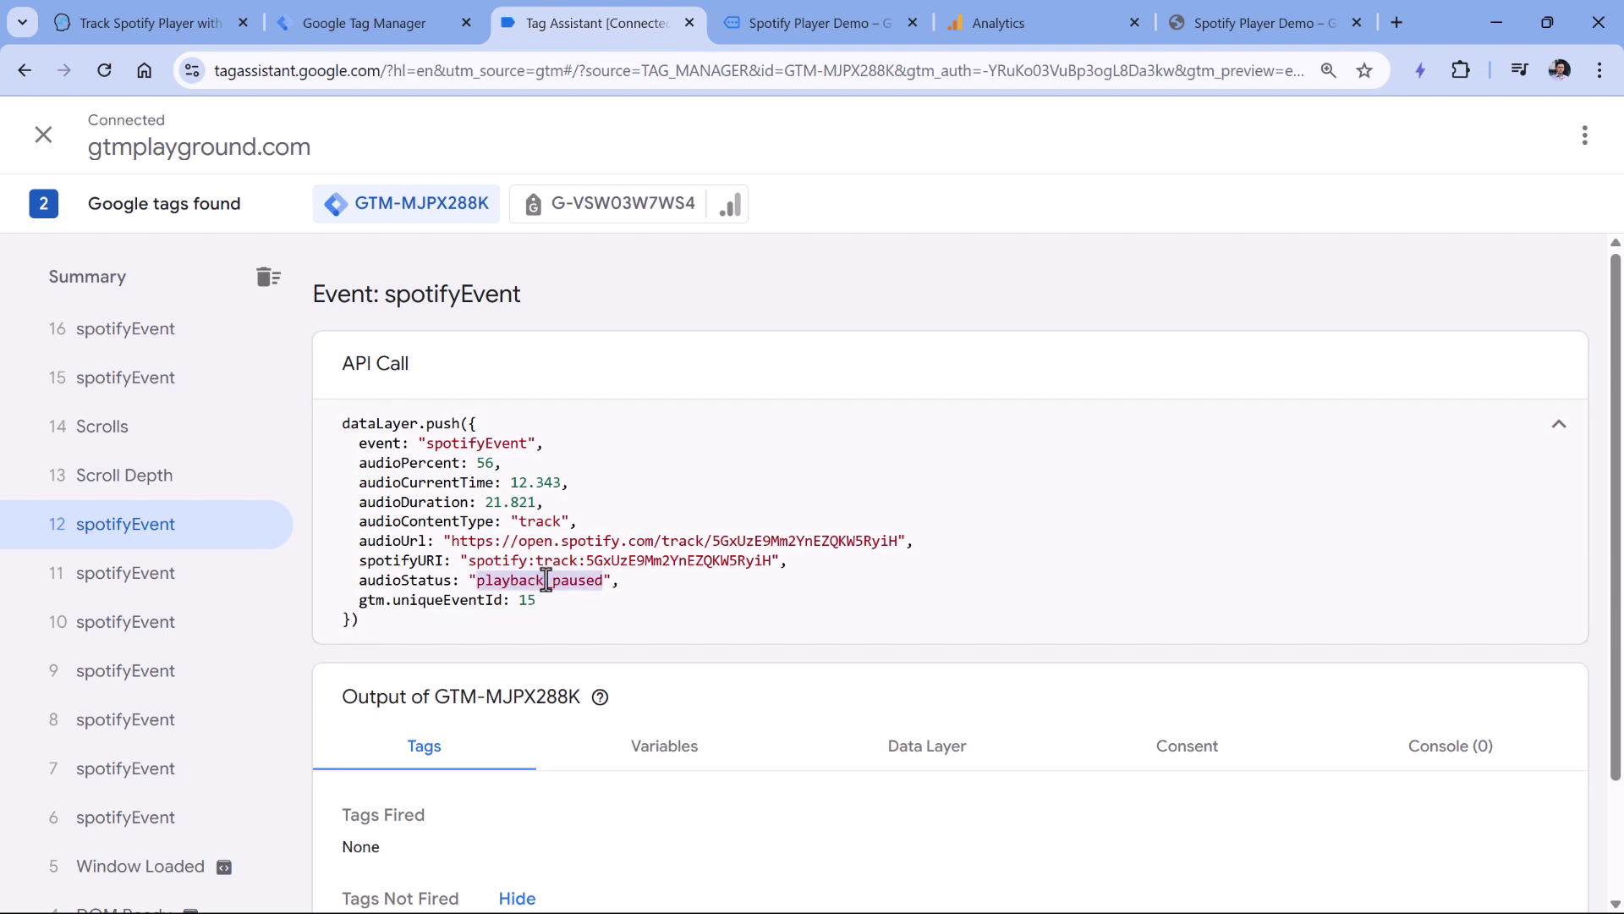
scroll(471, 657, down, 2)
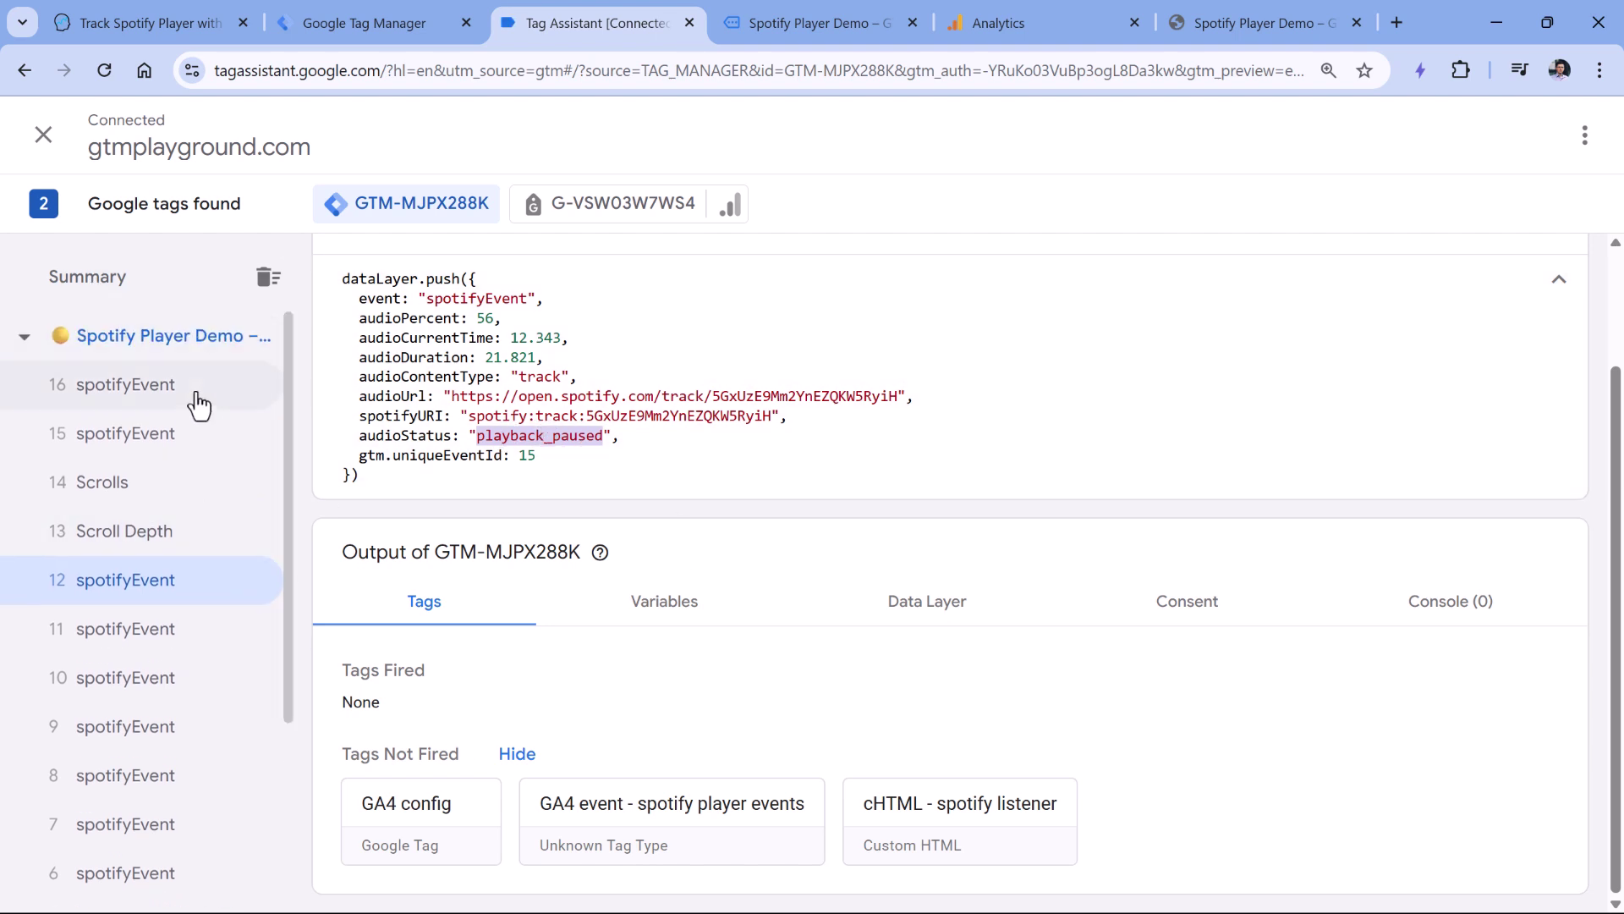
Step: Examine the podcast's spotifyEvents 15 and 16, comparing their audioStatus values and fired tags
click(149, 436)
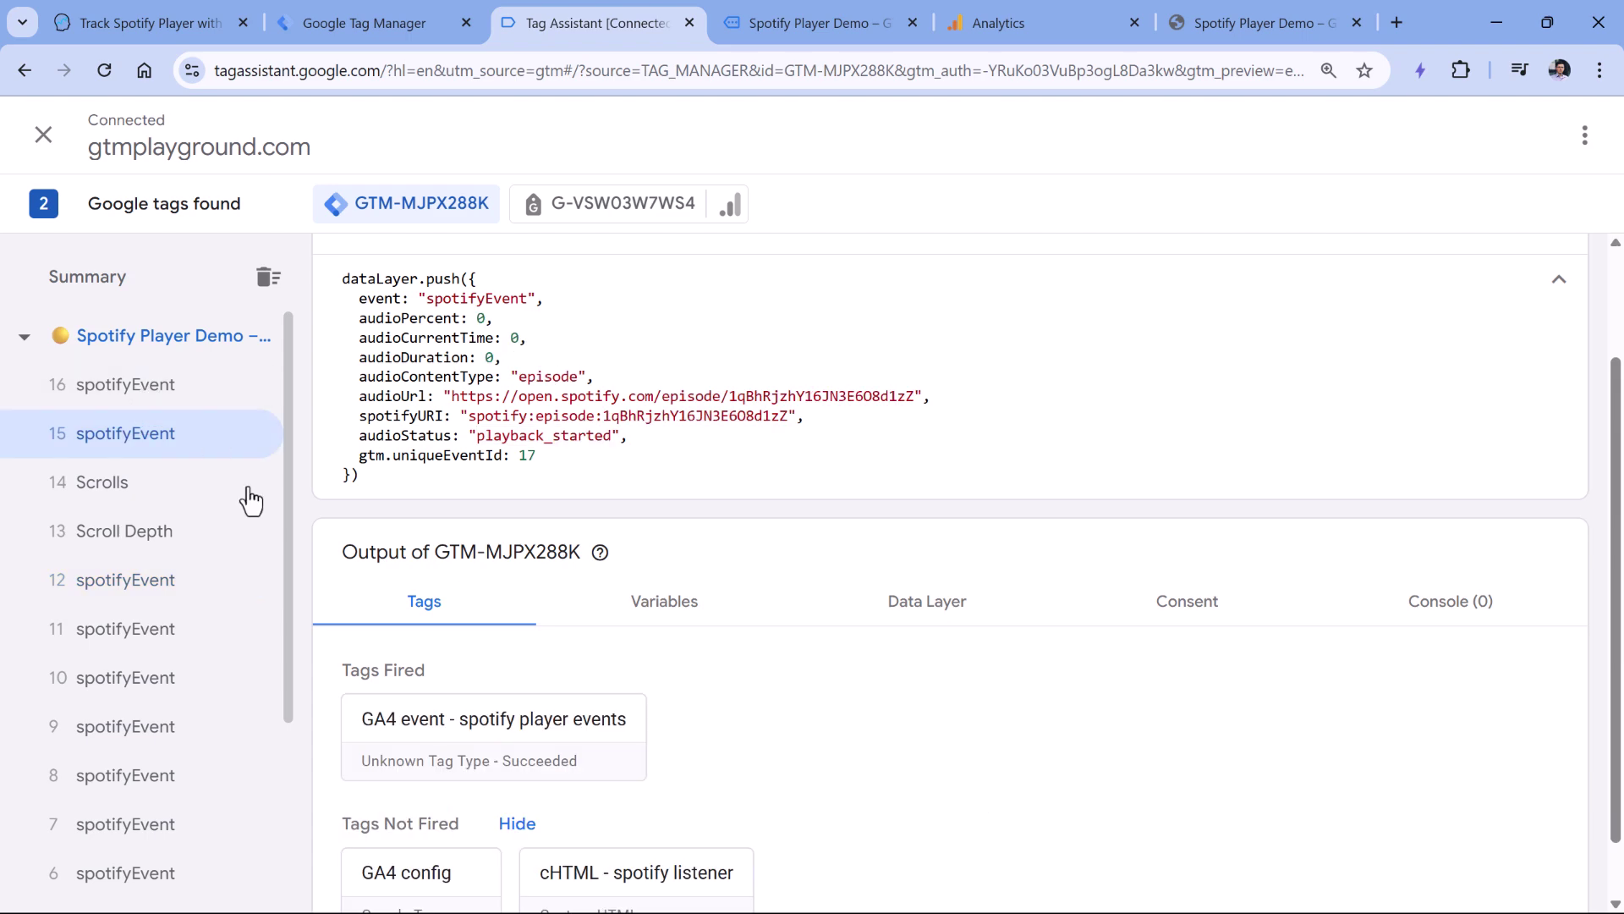
click(139, 386)
scroll(507, 787, down, 2)
scroll(454, 707, up, 2)
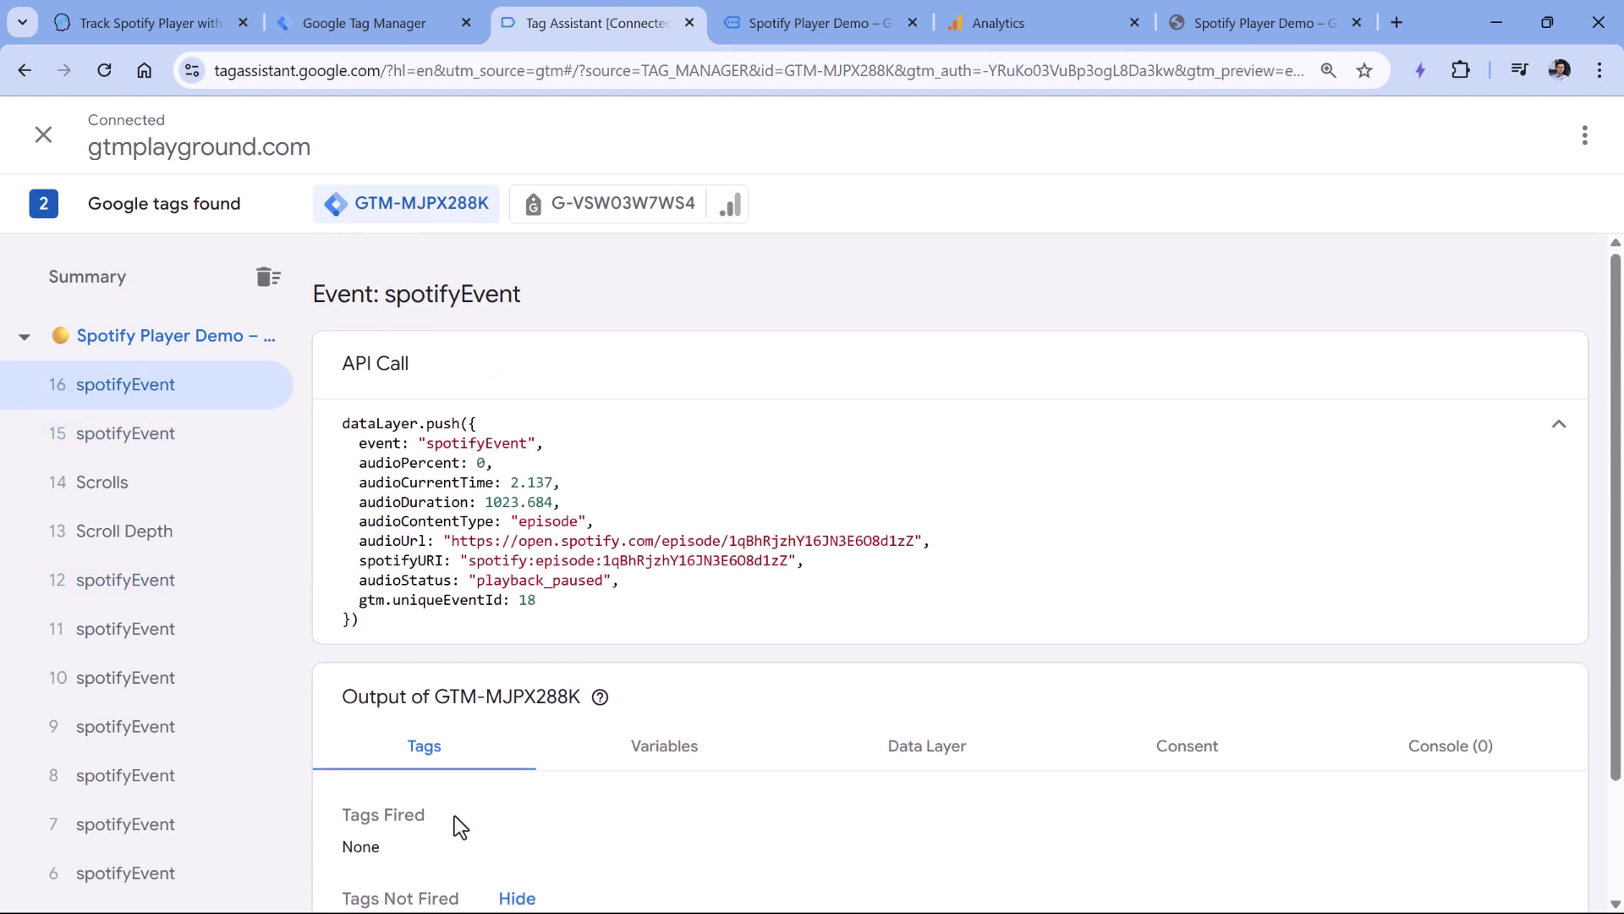
double_click(526, 580)
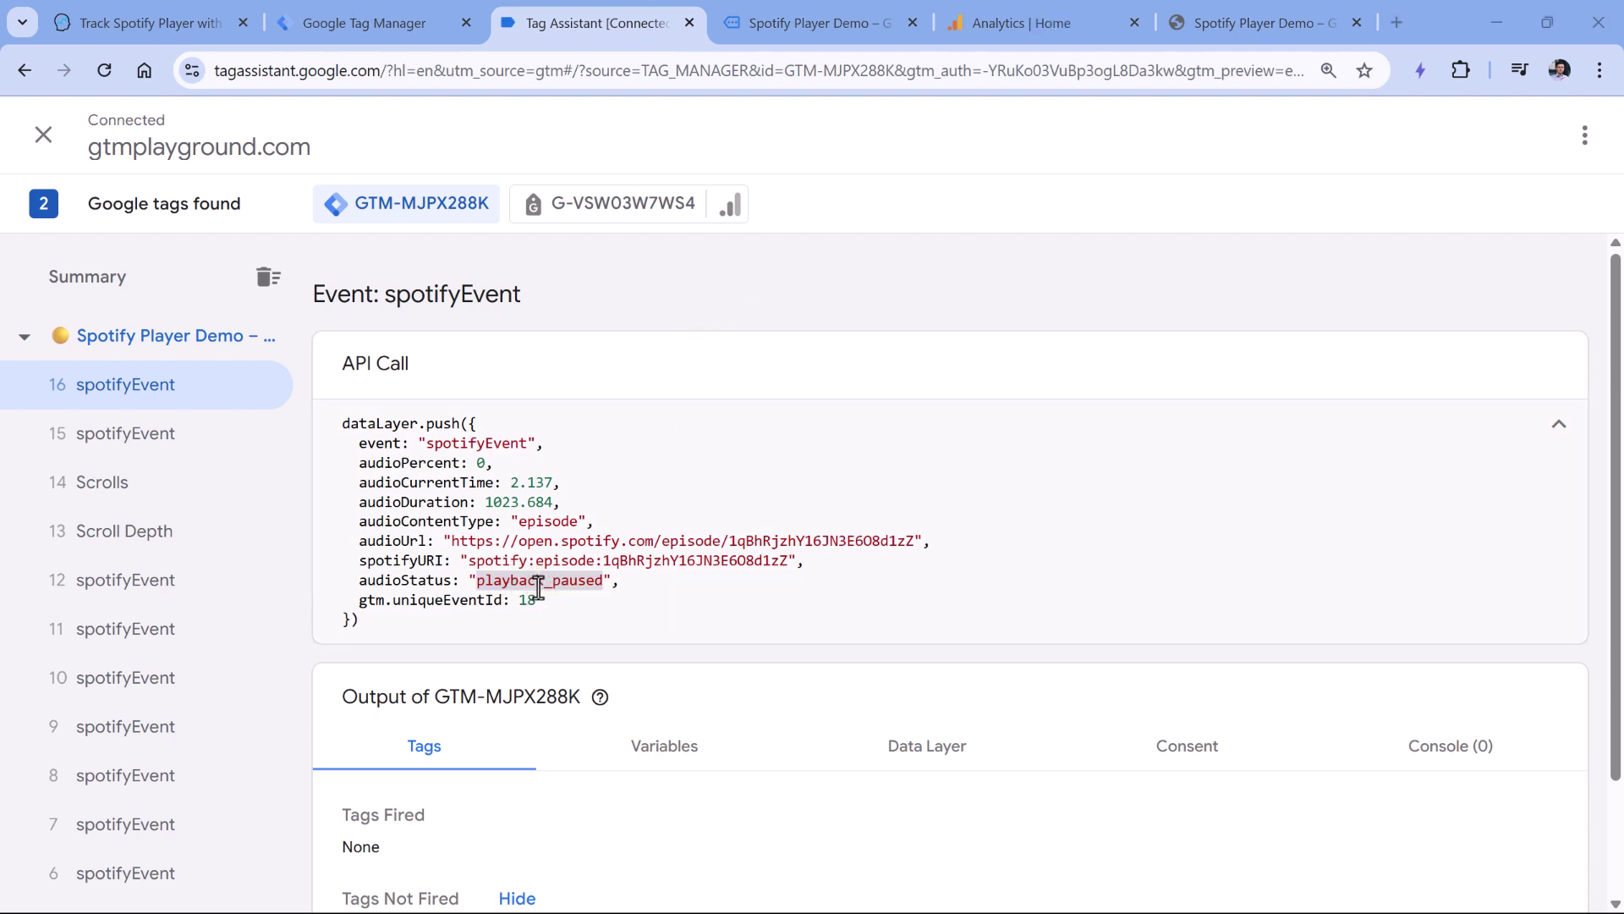
Step: Switch to Google Analytics and open DebugView from the property's admin settings
click(1045, 24)
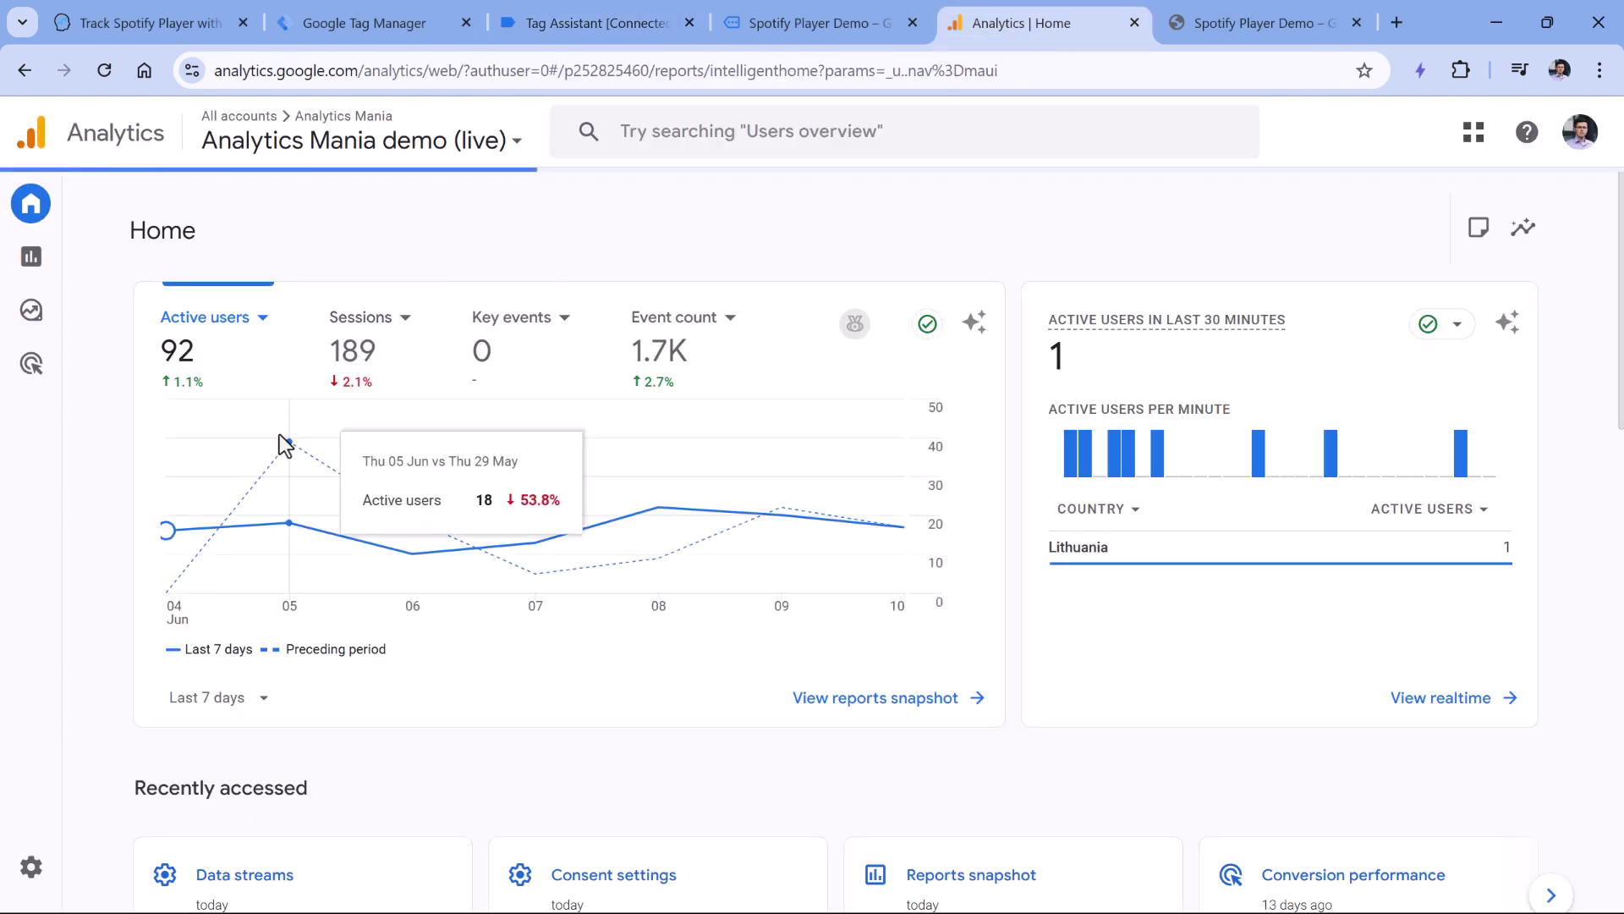
click(76, 872)
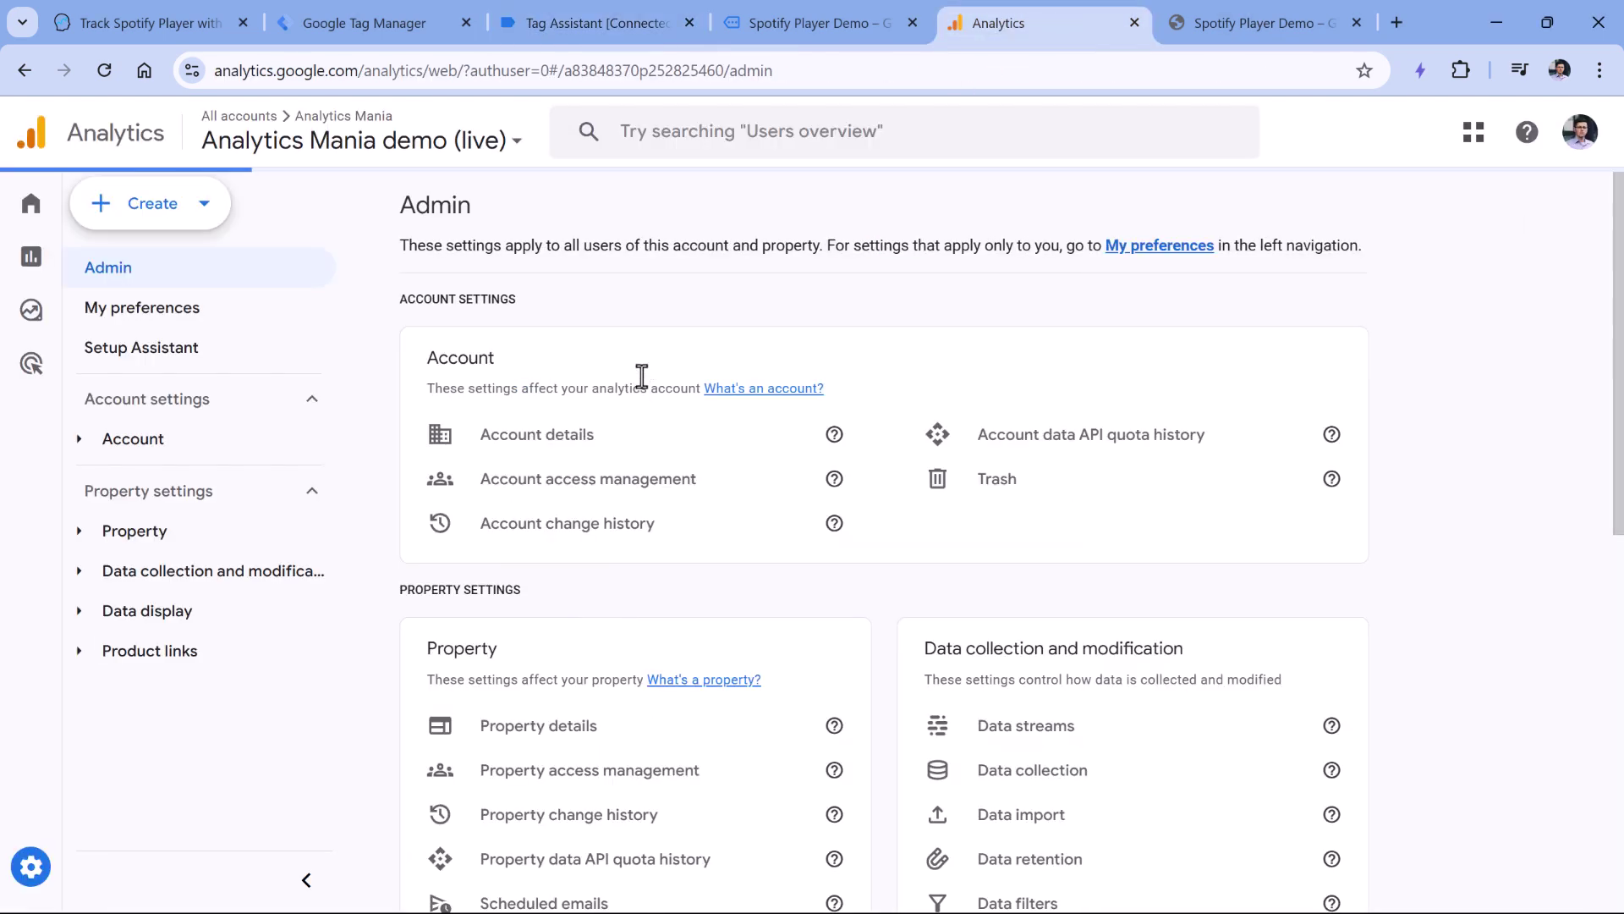
scroll(660, 393, down, 4)
scroll(672, 406, down, 5)
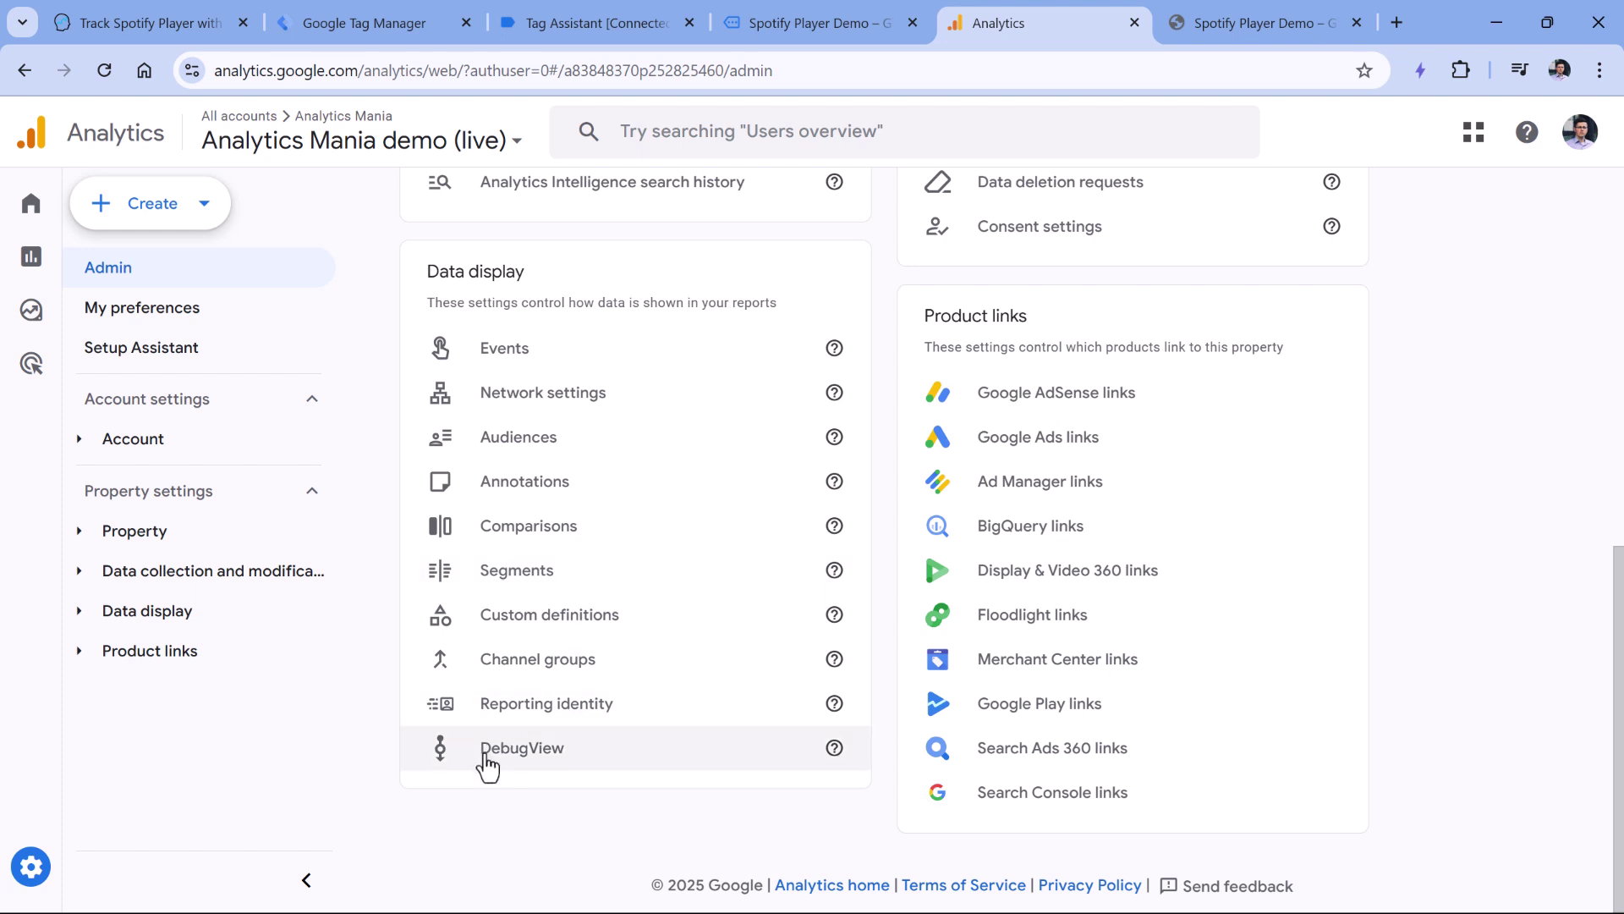
click(544, 765)
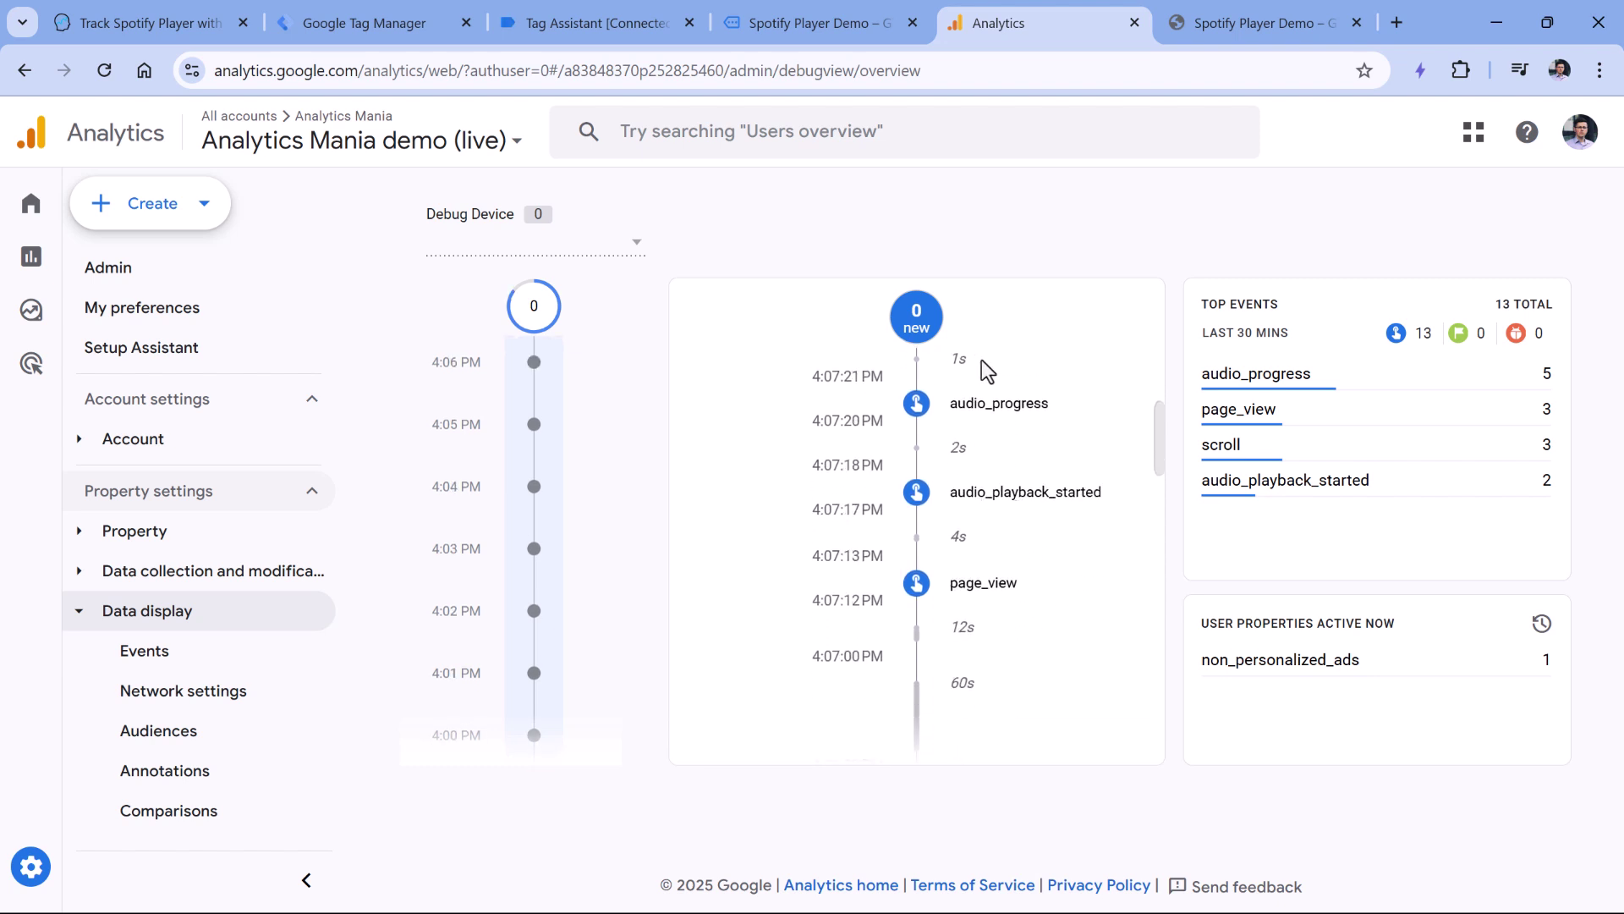
Step: Open the audio_playback_started event in the debug timeline and review its audio_percent, audio_type and audio_url parameters
click(1006, 508)
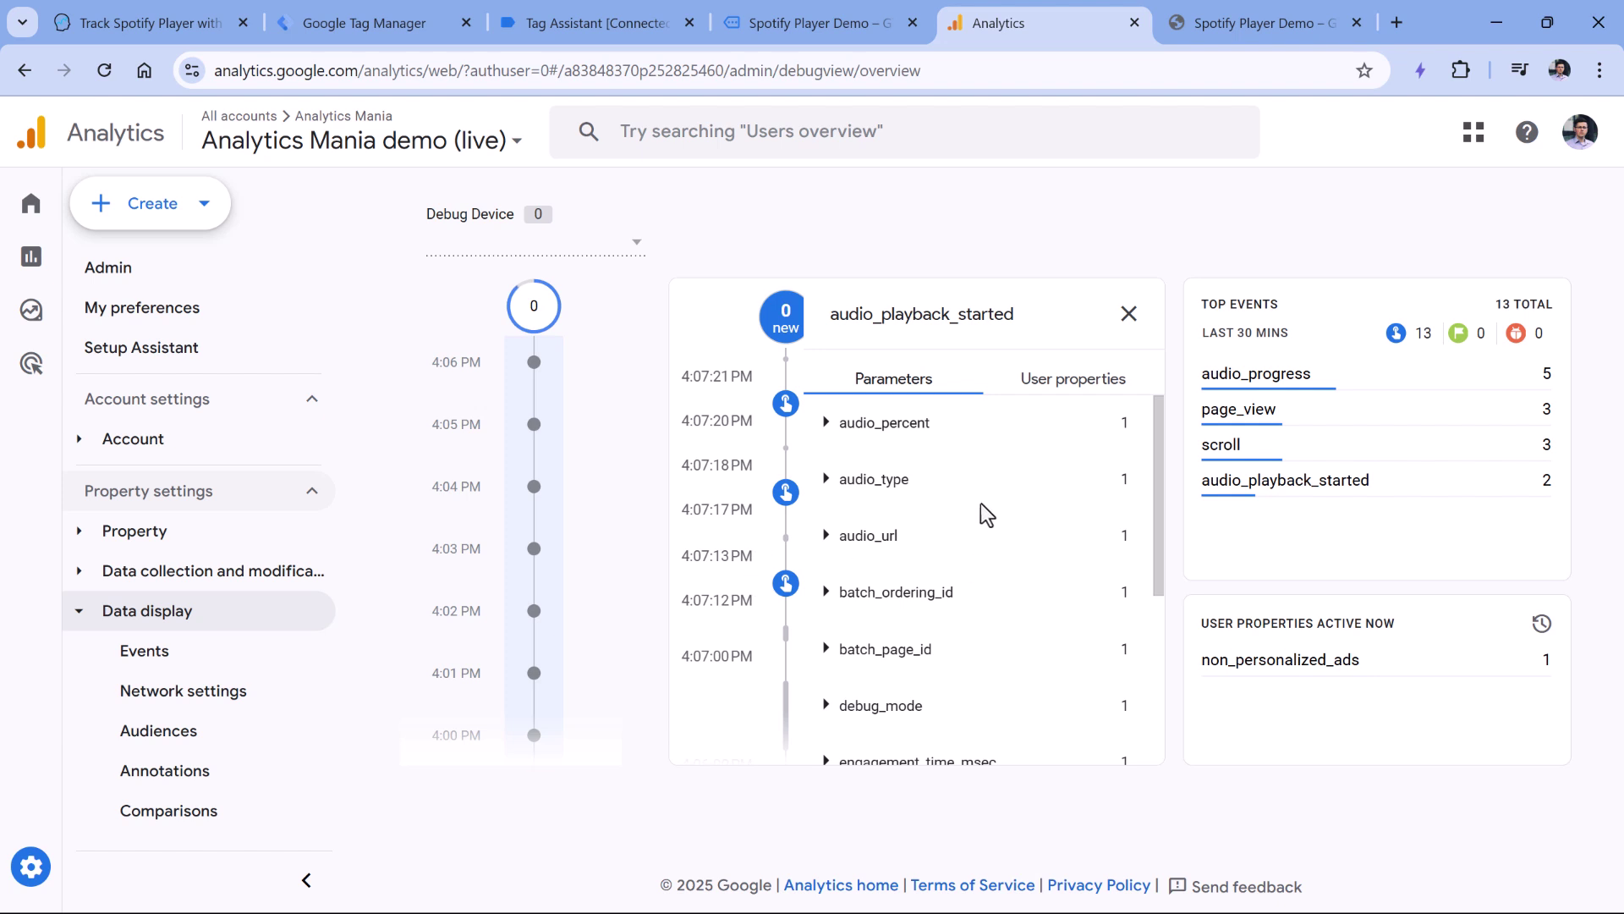
scroll(977, 504, down, 4)
scroll(863, 569, up, 4)
click(844, 491)
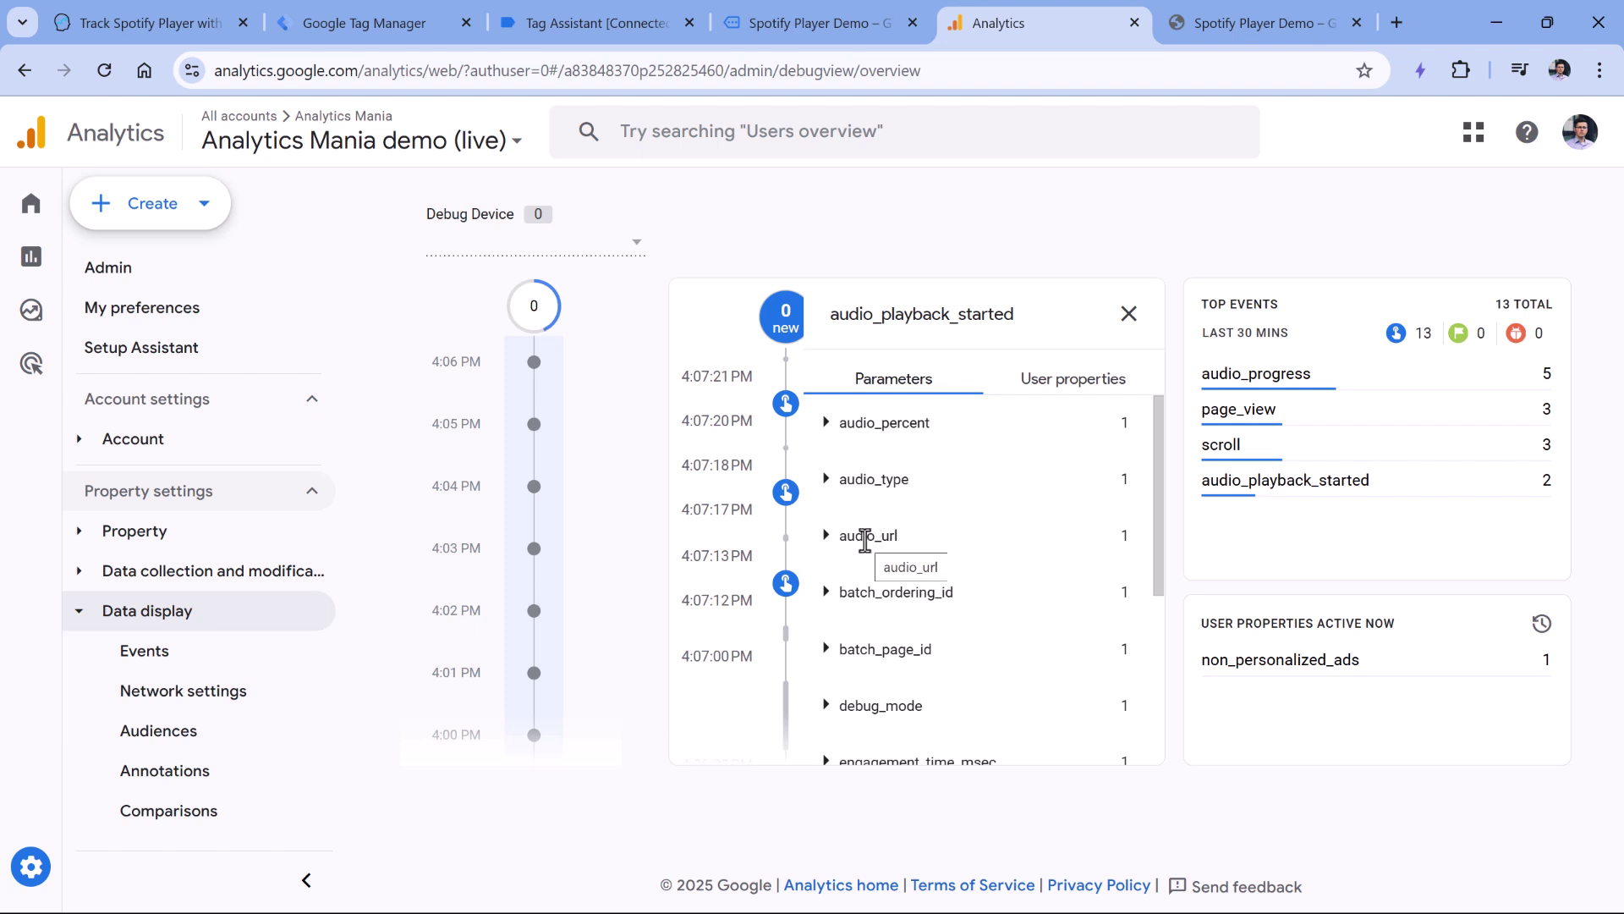
Step: Open the custom definitions in the property's data display settings
scroll(165, 563, down, 3)
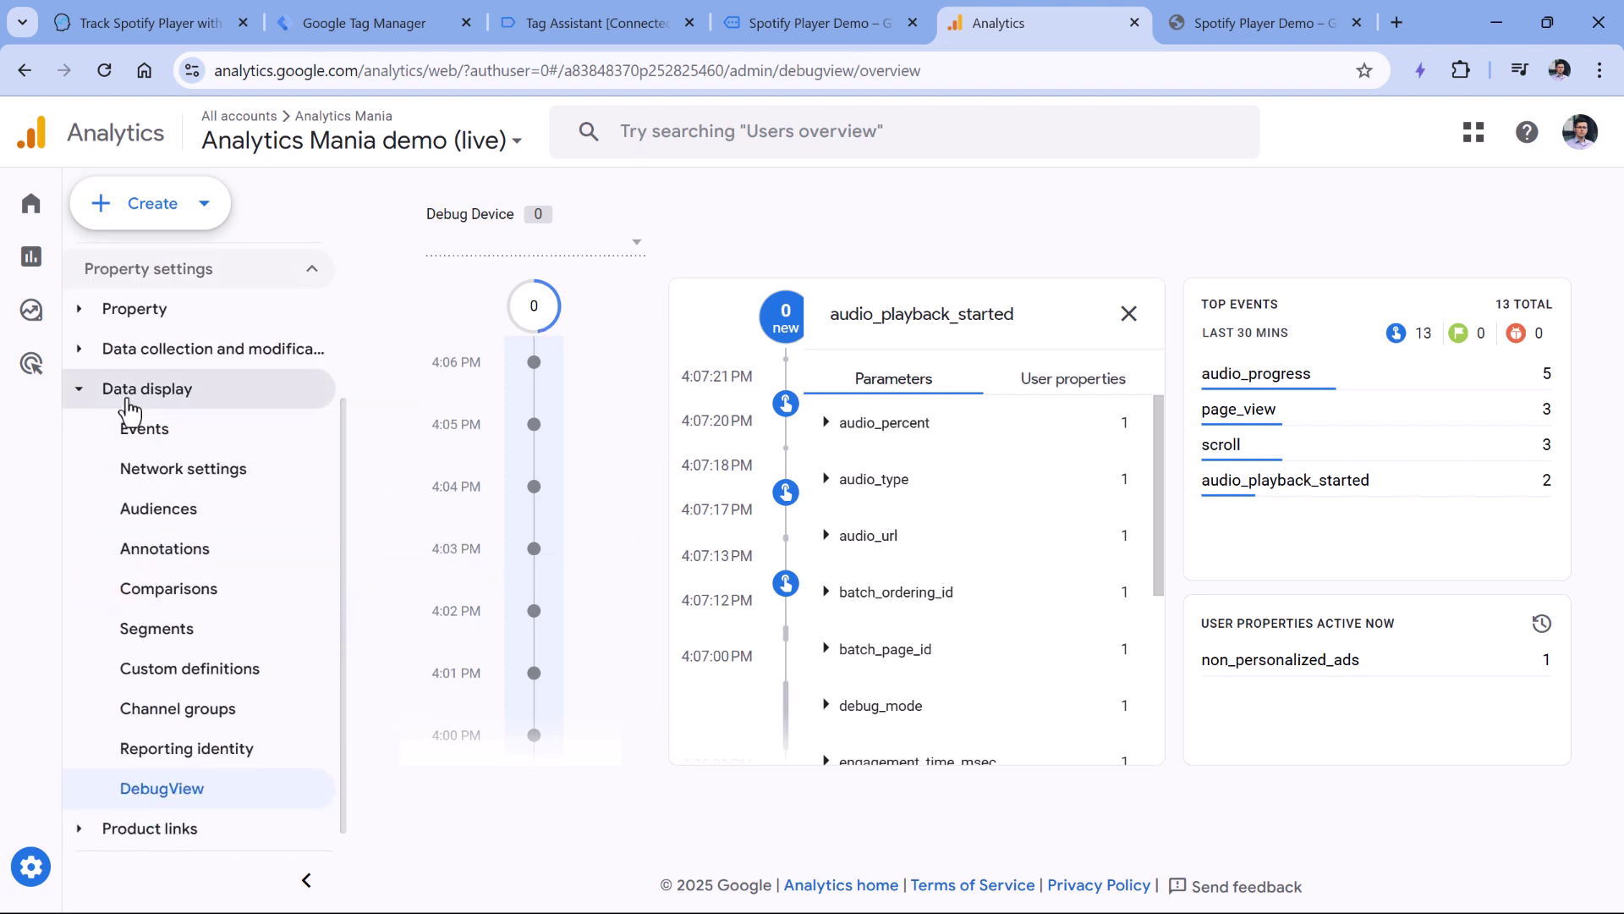
click(191, 673)
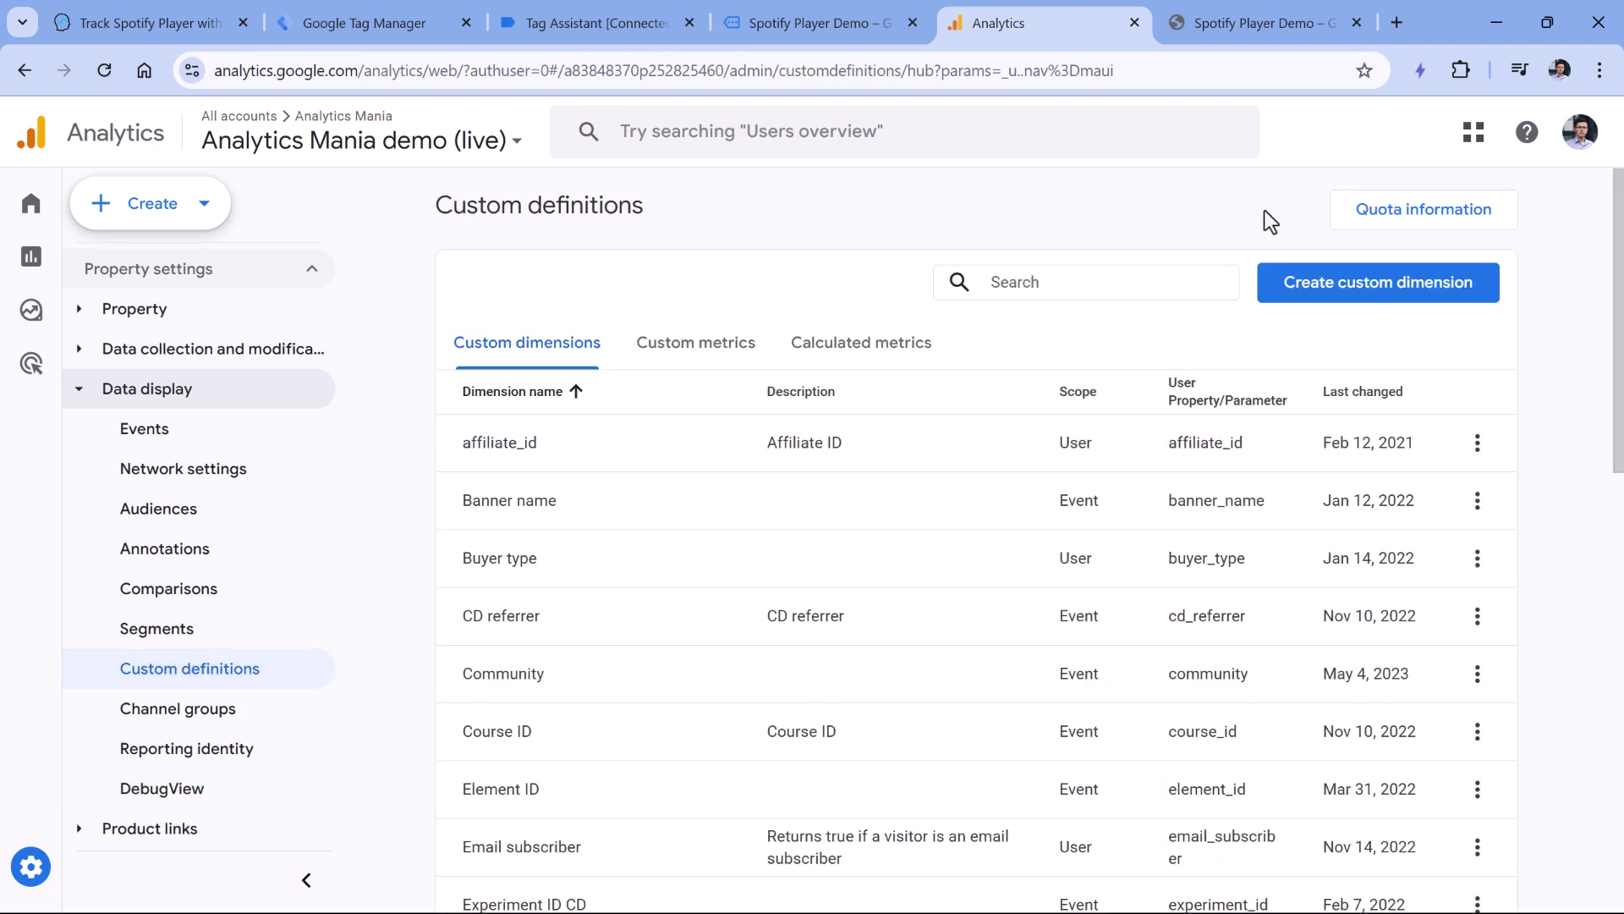
Step: Start a new event-scoped custom dimension named "Audio percent" and bring up its event parameter choices
click(1379, 296)
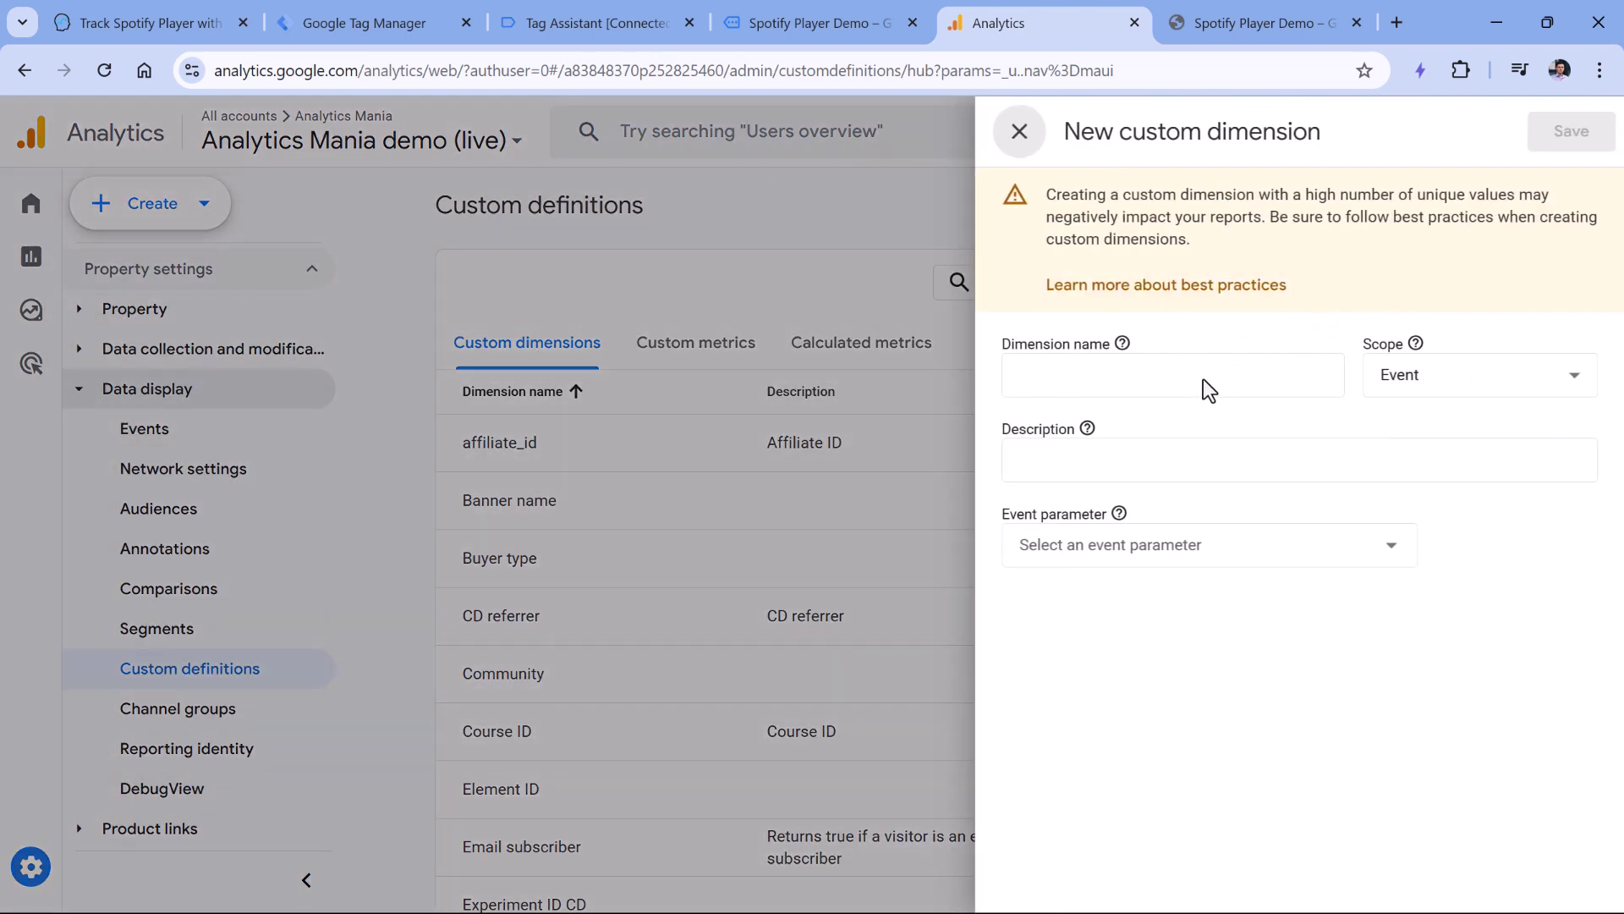
click(1197, 381)
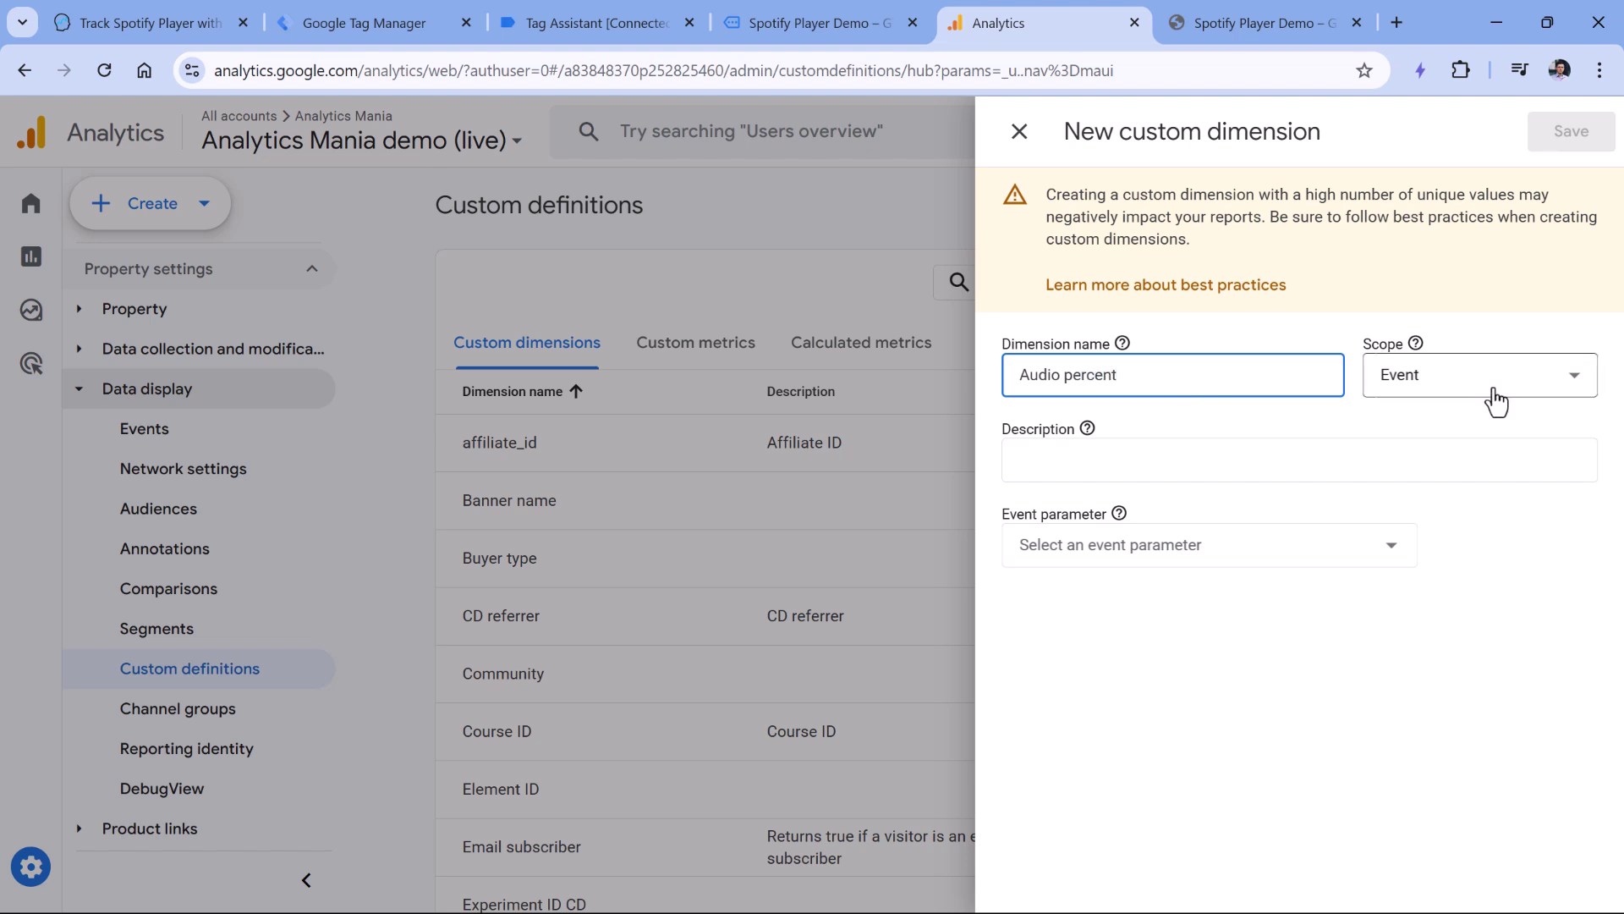
click(1082, 544)
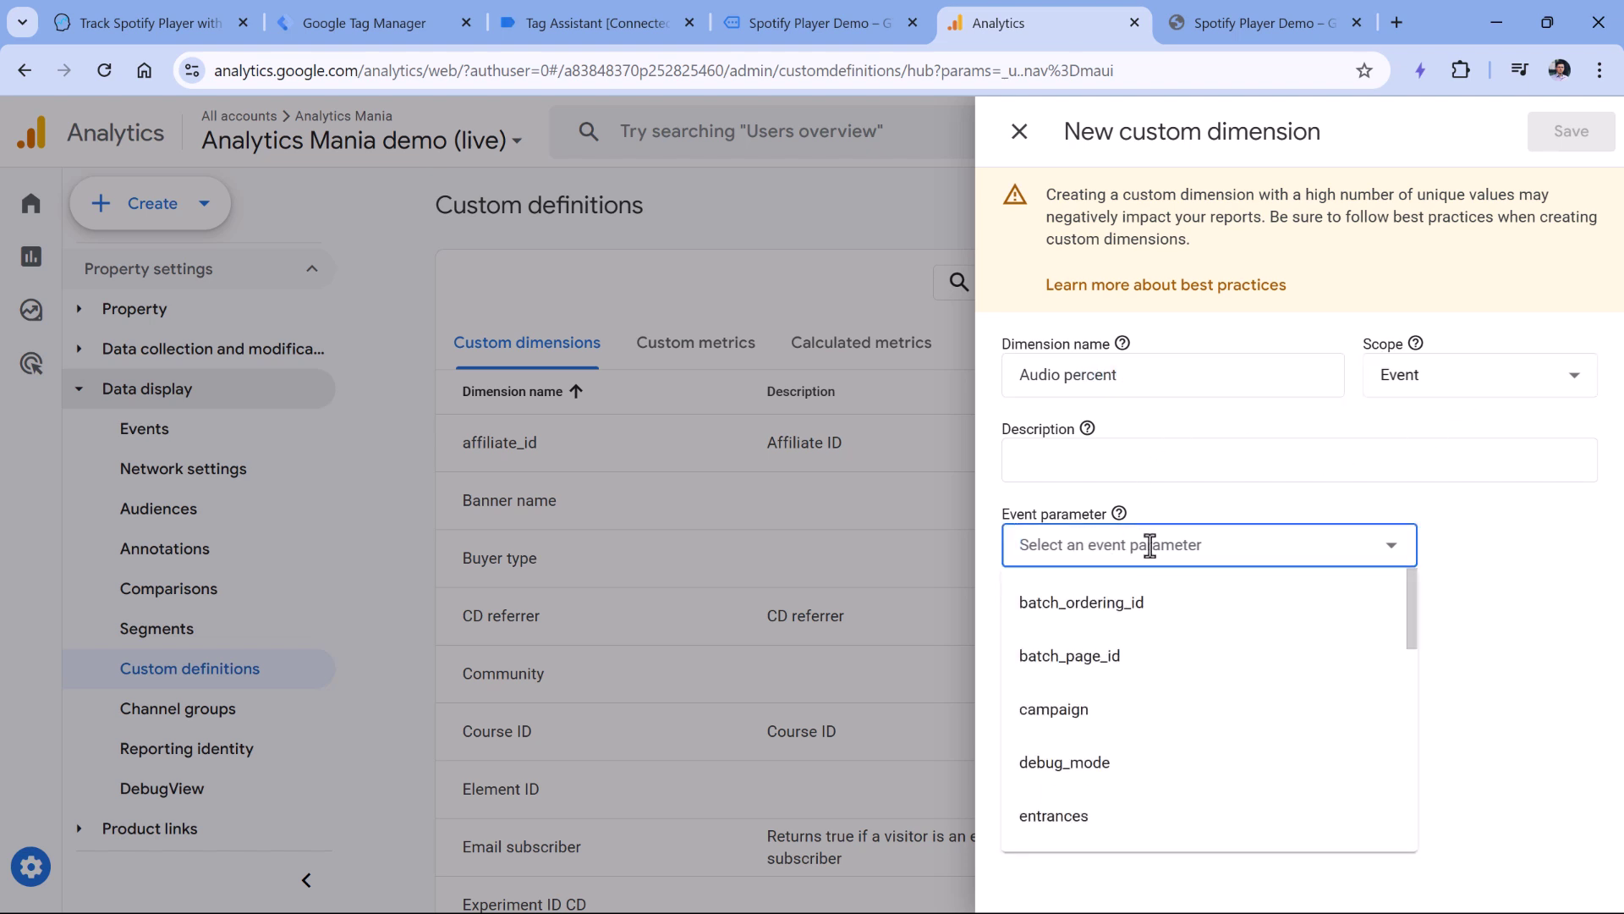
click(1147, 521)
click(1171, 536)
click(1199, 539)
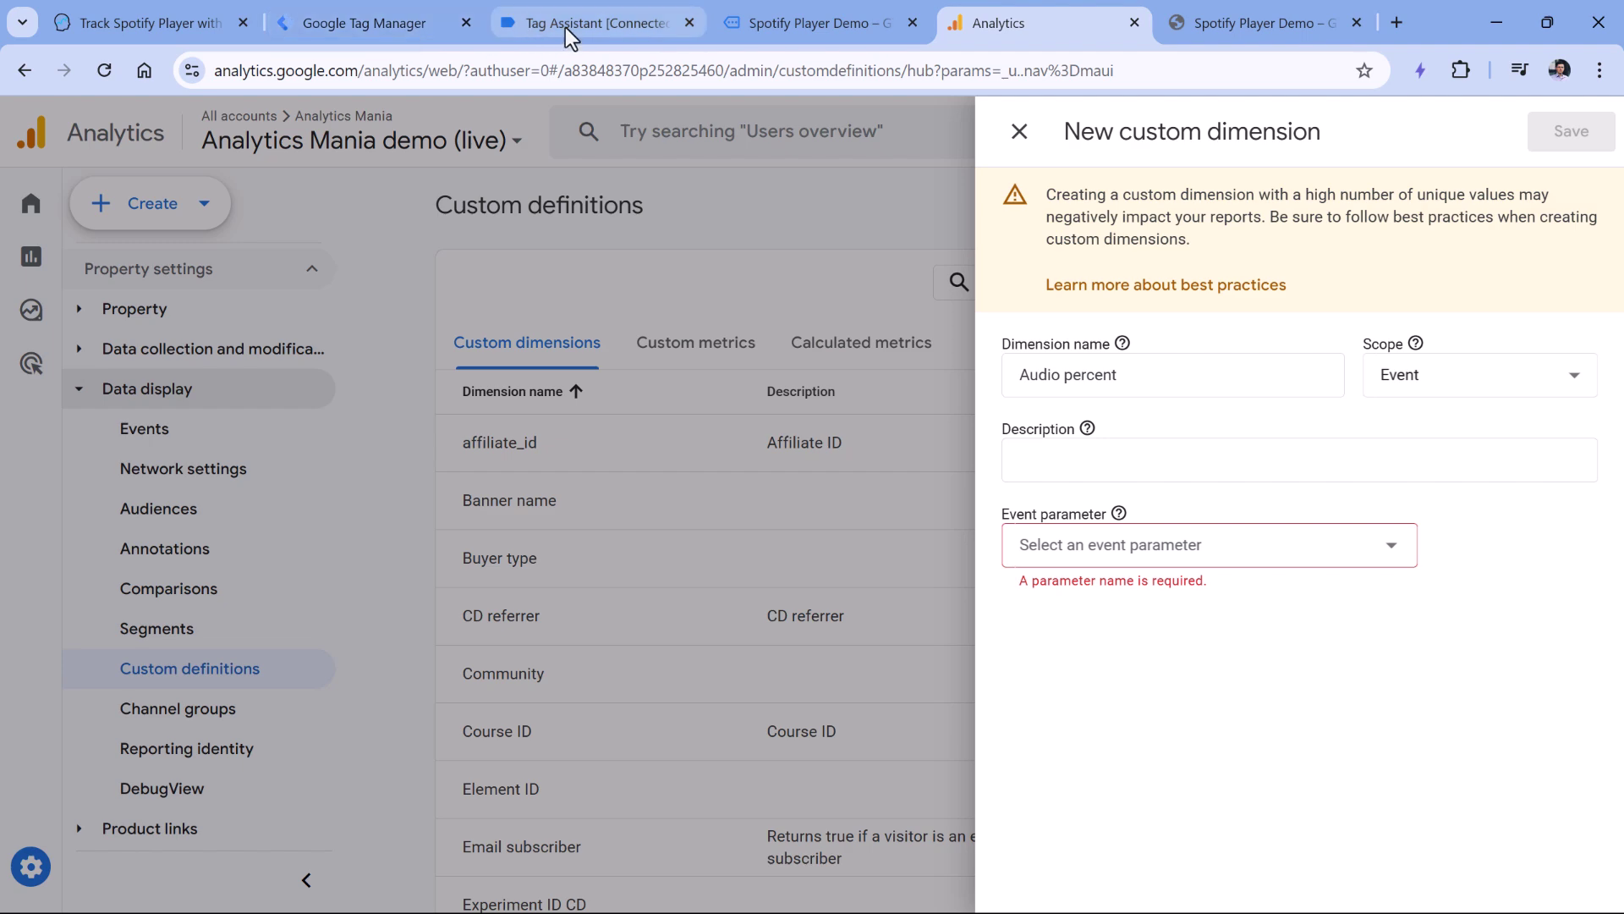
Step: Switch to Google Tag Manager and copy the audio_percent parameter name from the "GA4 event - spotify player events" tag
click(367, 24)
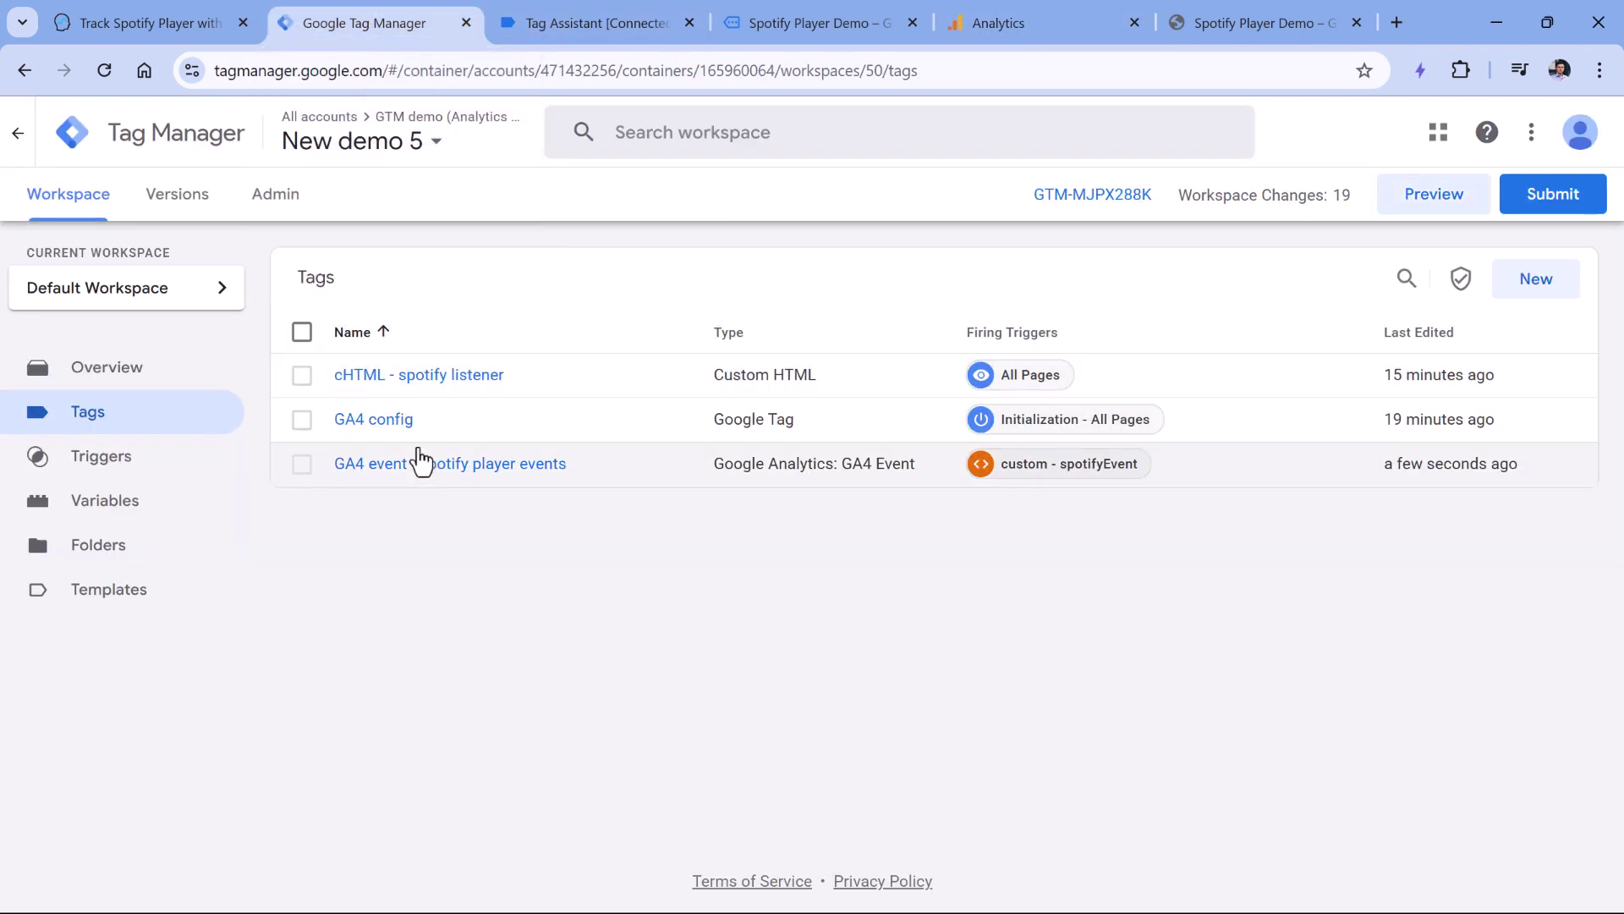
click(443, 472)
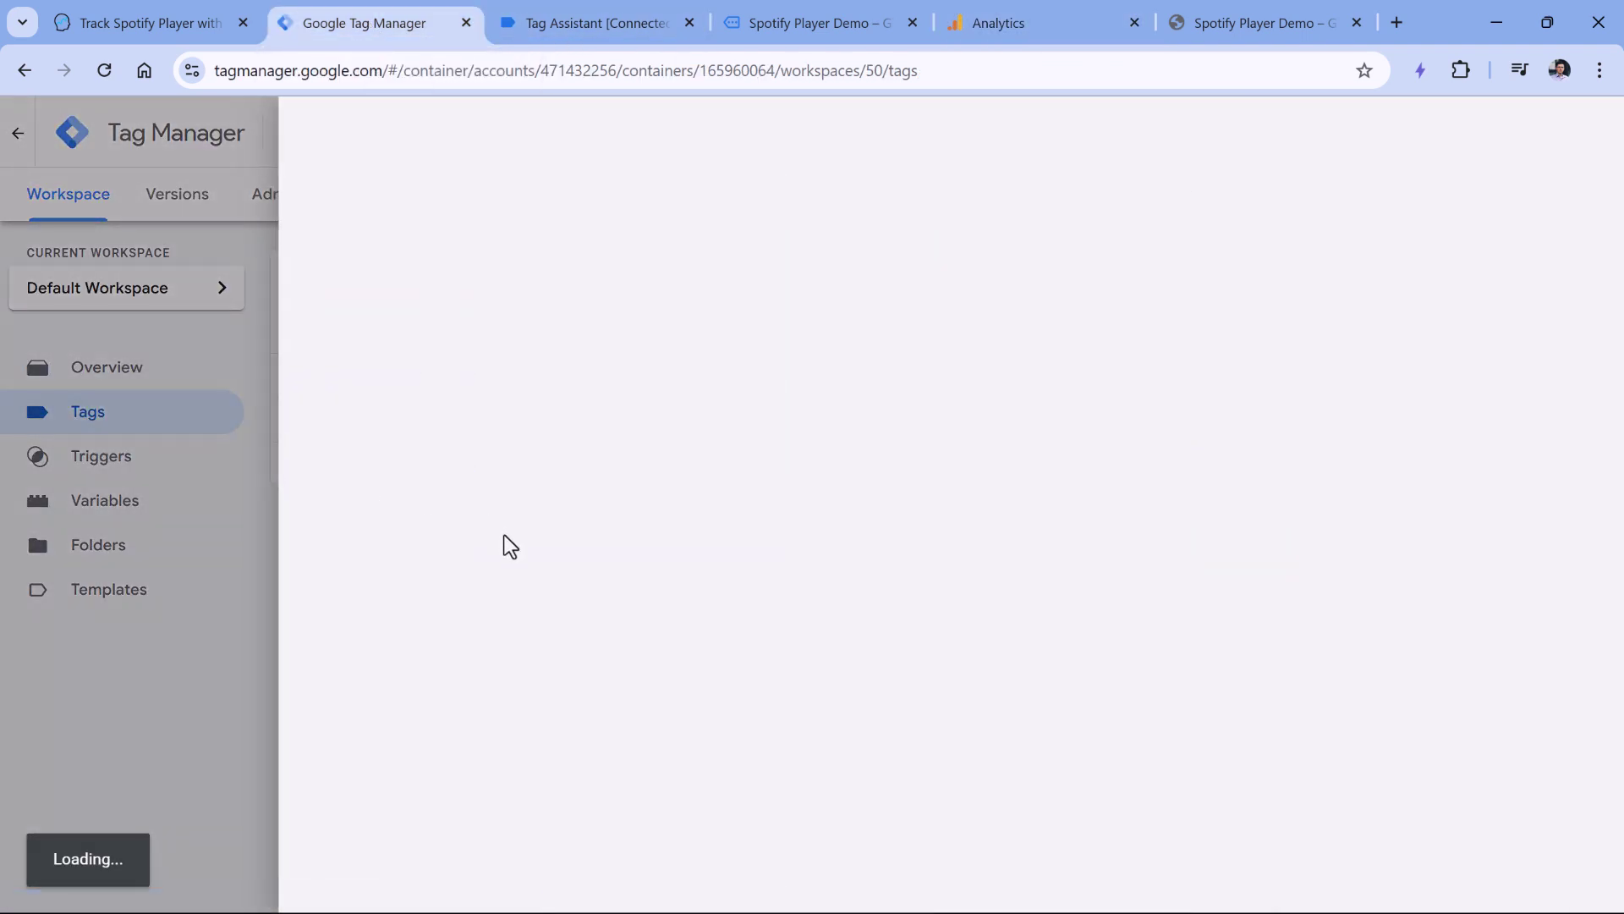
scroll(575, 643, down, 4)
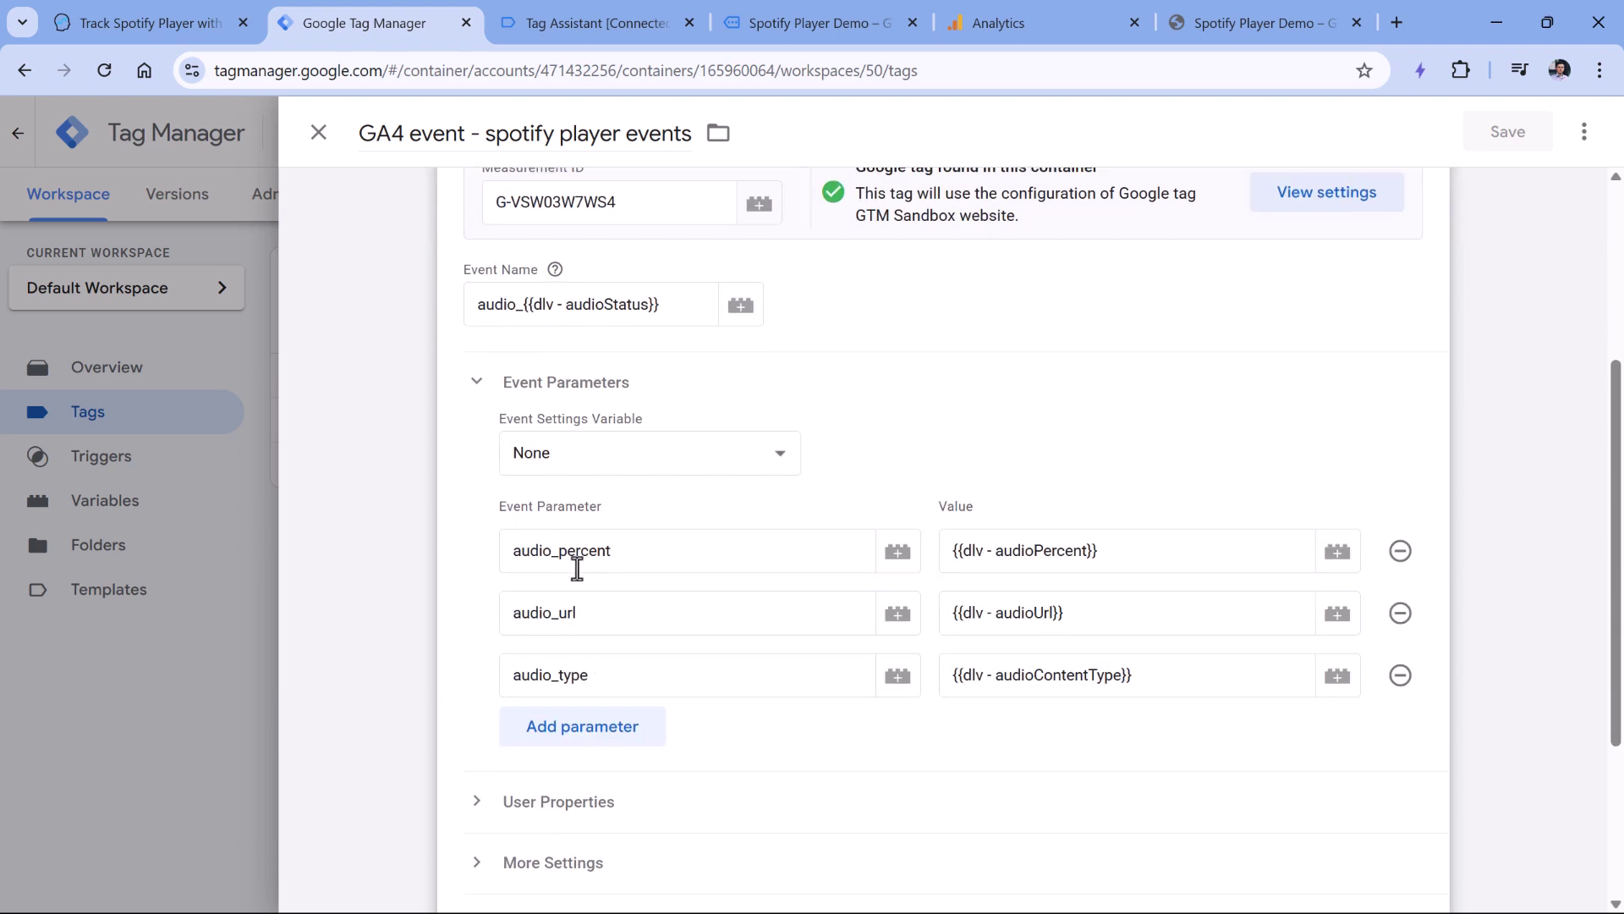
click(577, 569)
double_click(564, 568)
key(ctrl+c)
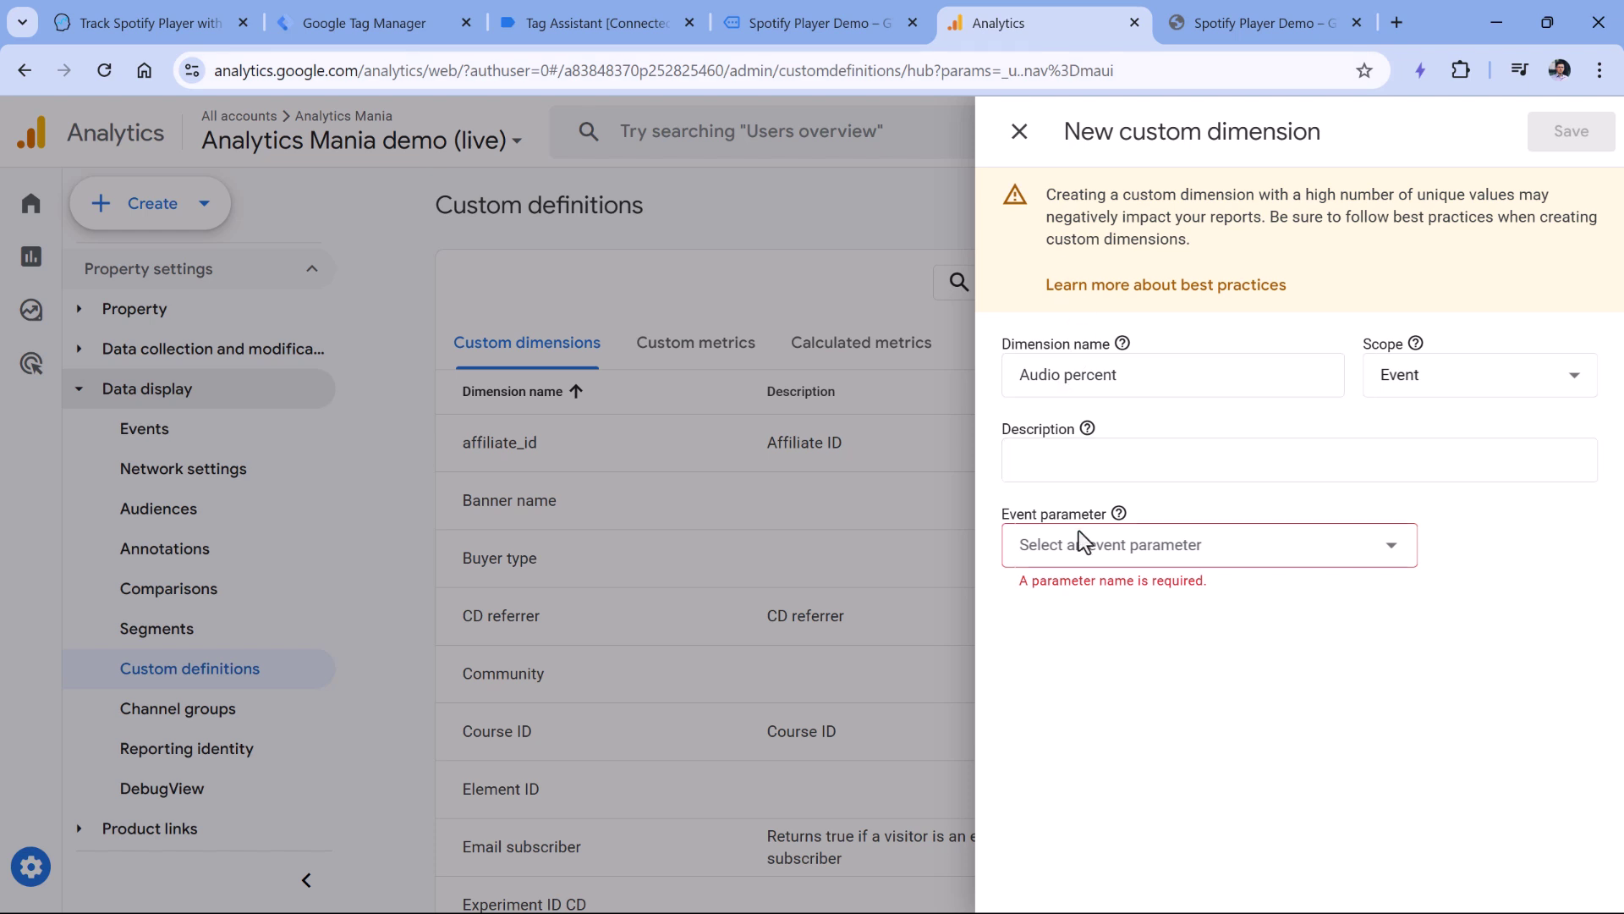
Step: Return to Google Analytics, set the Audio percent dimension's event parameter to audio_percent and save the dimension
click(1082, 544)
key(ctrl+v)
click(1429, 564)
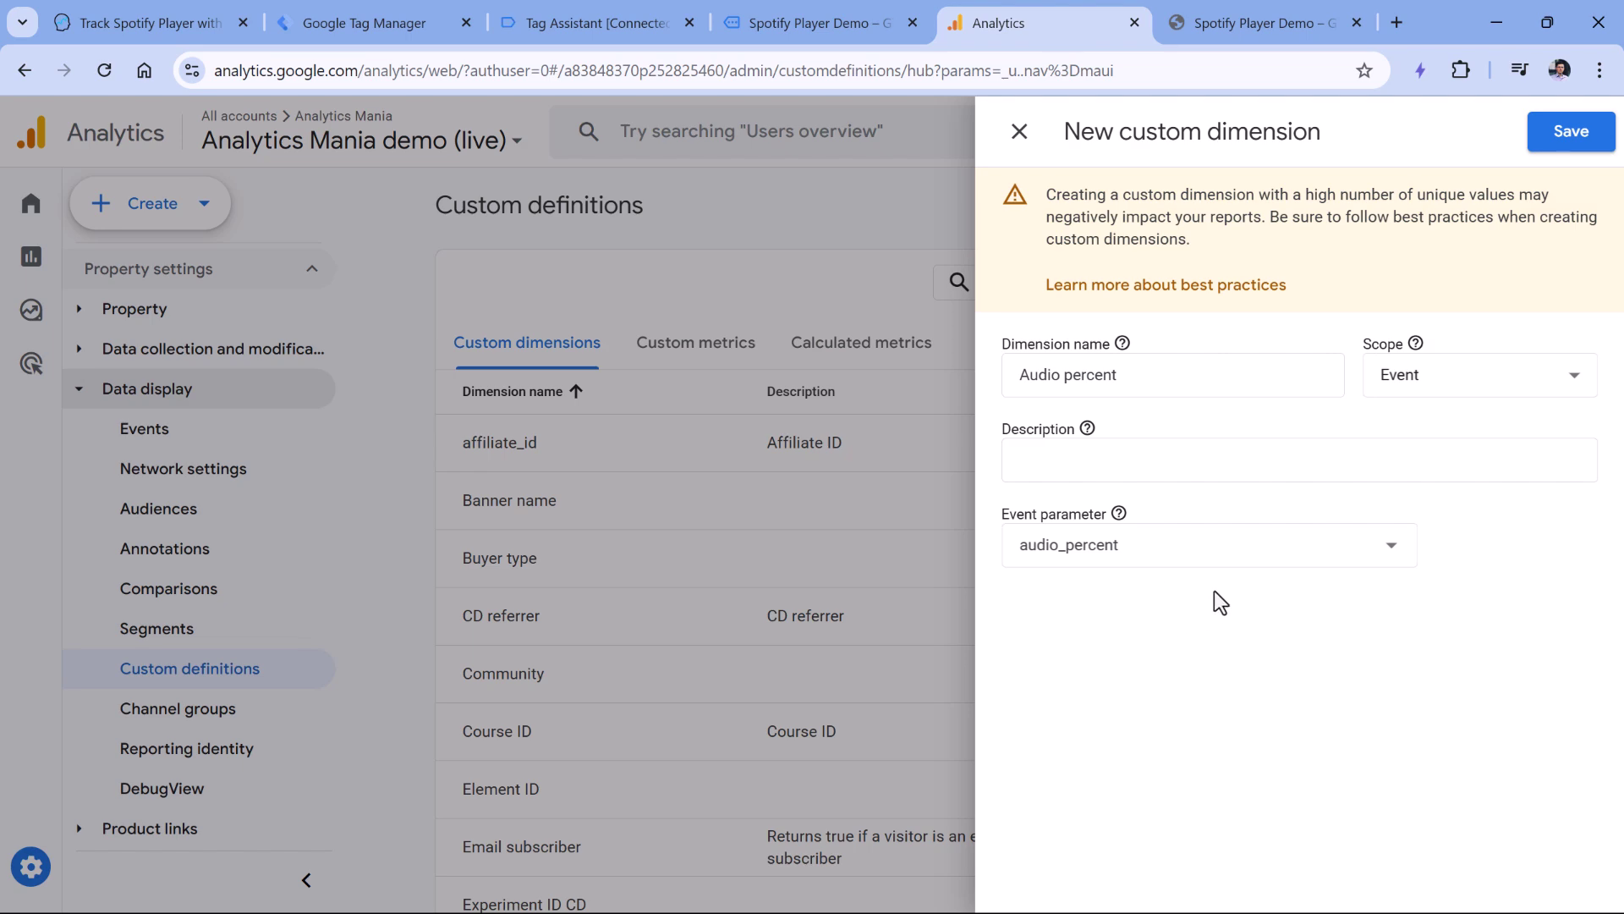
click(1553, 133)
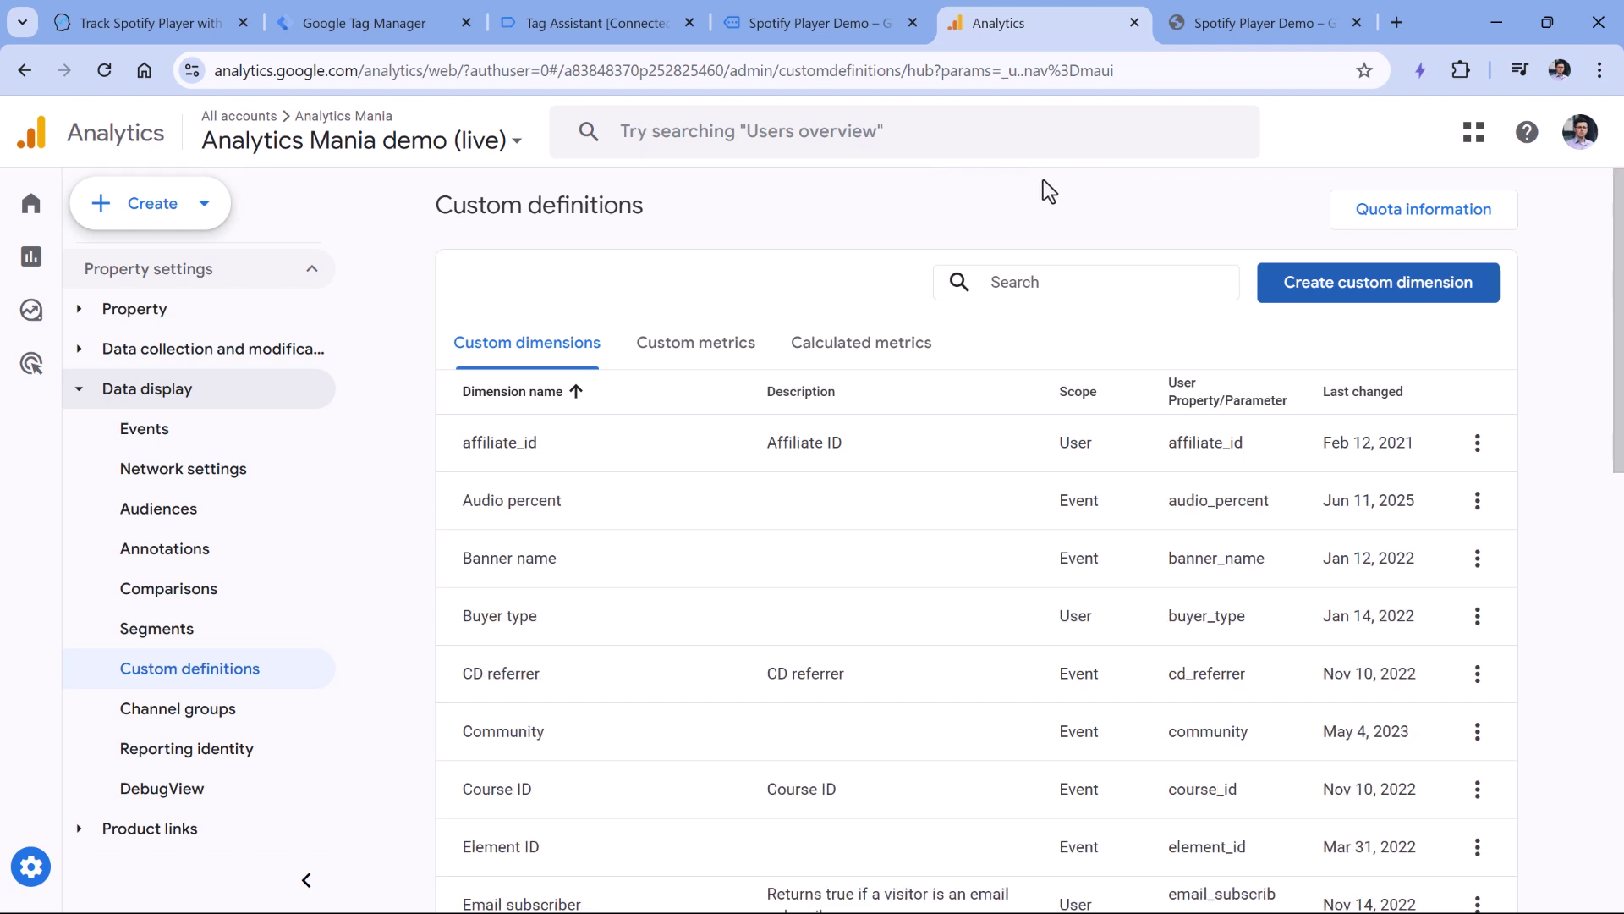
Step: Create and save an event-scoped custom dimension named "Audio URL" with the event parameter audio_url
click(1379, 303)
click(1227, 366)
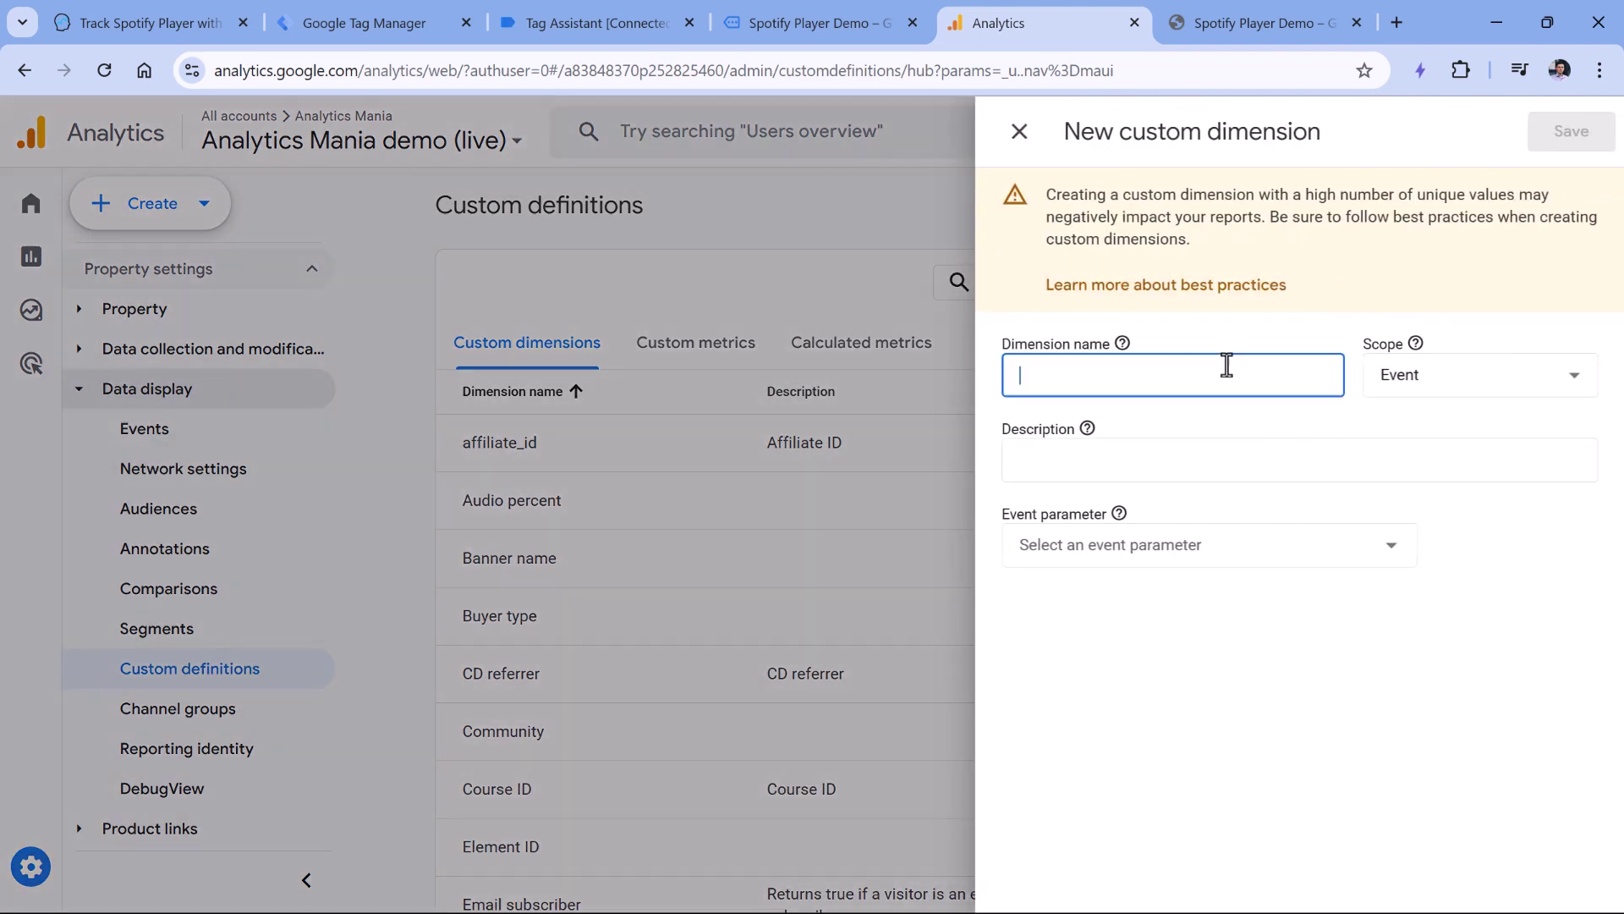
text(Audio URL)
click(1165, 547)
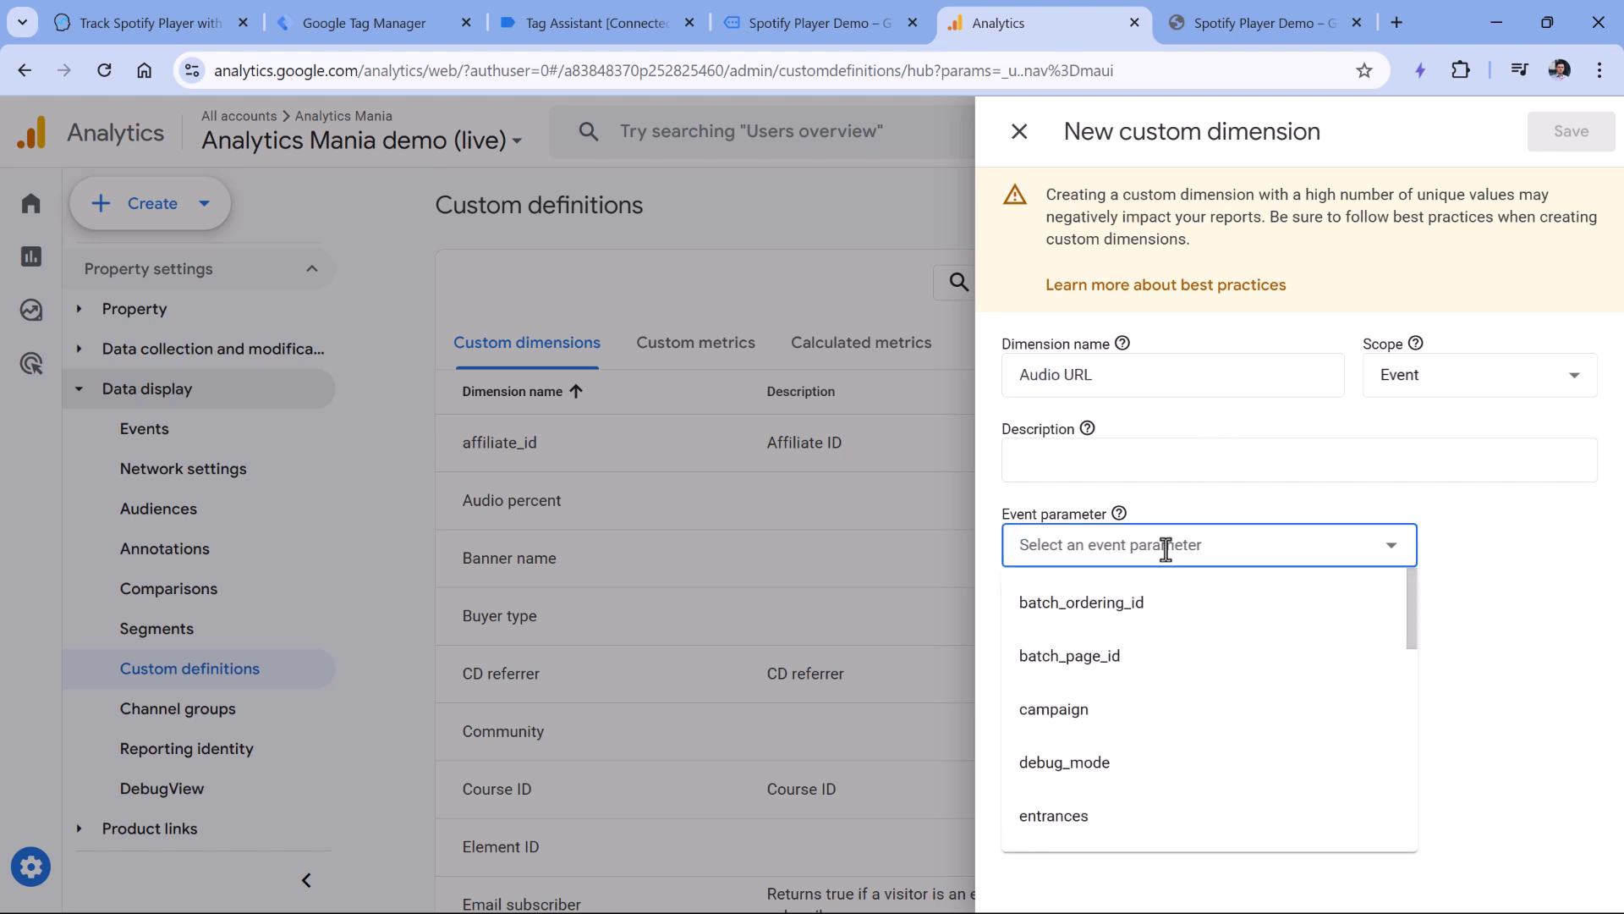
text(audi)
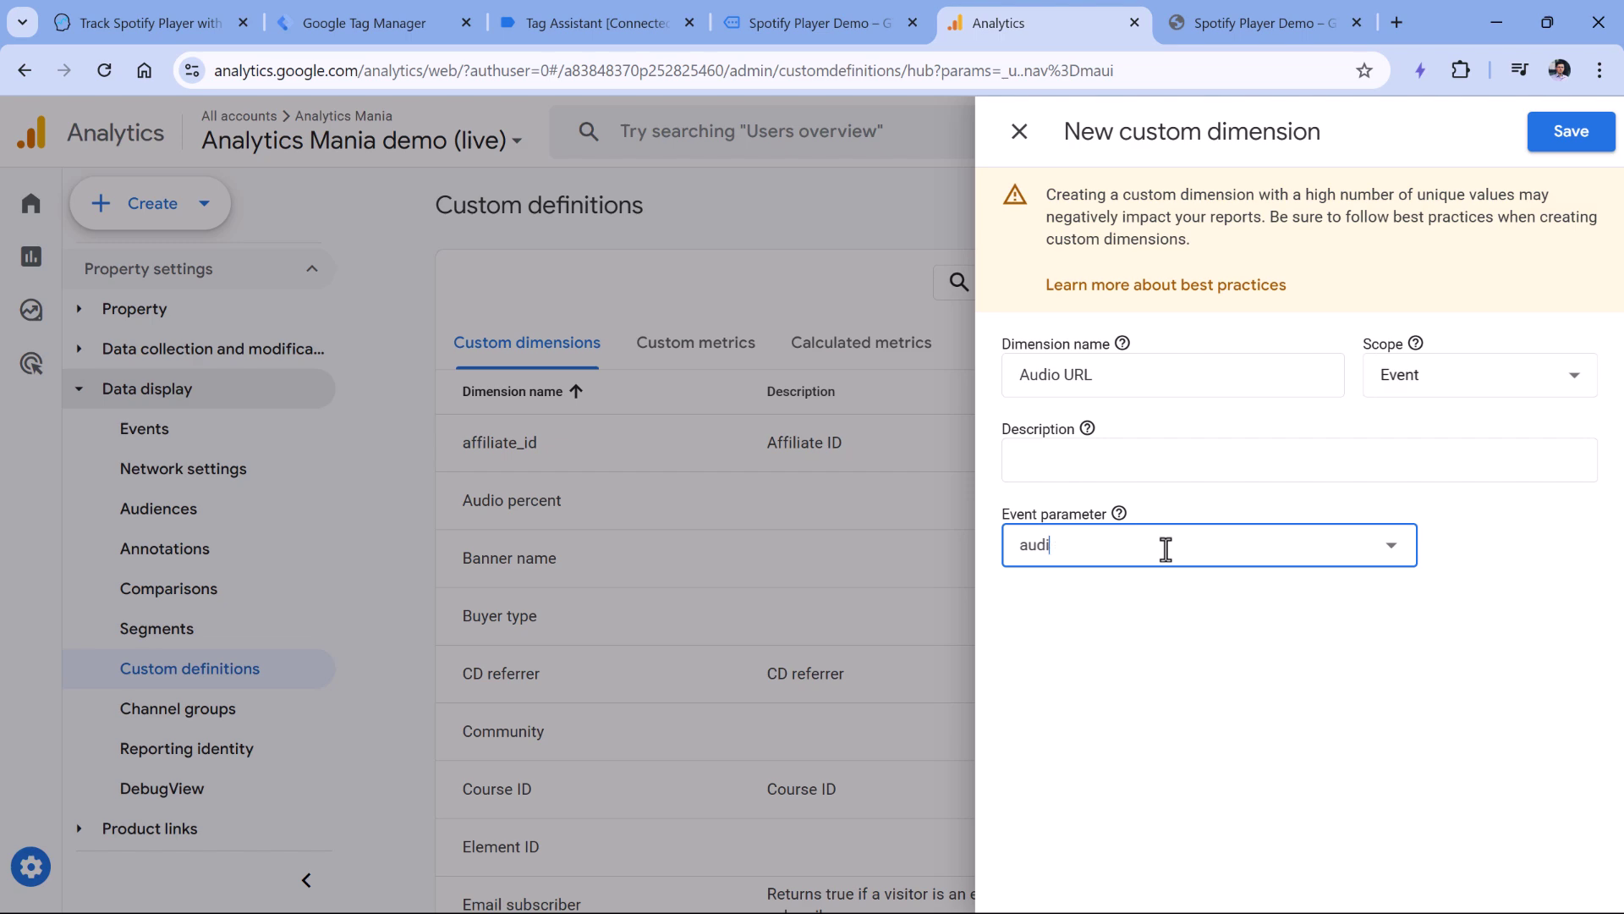
text(O_url)
click(1572, 138)
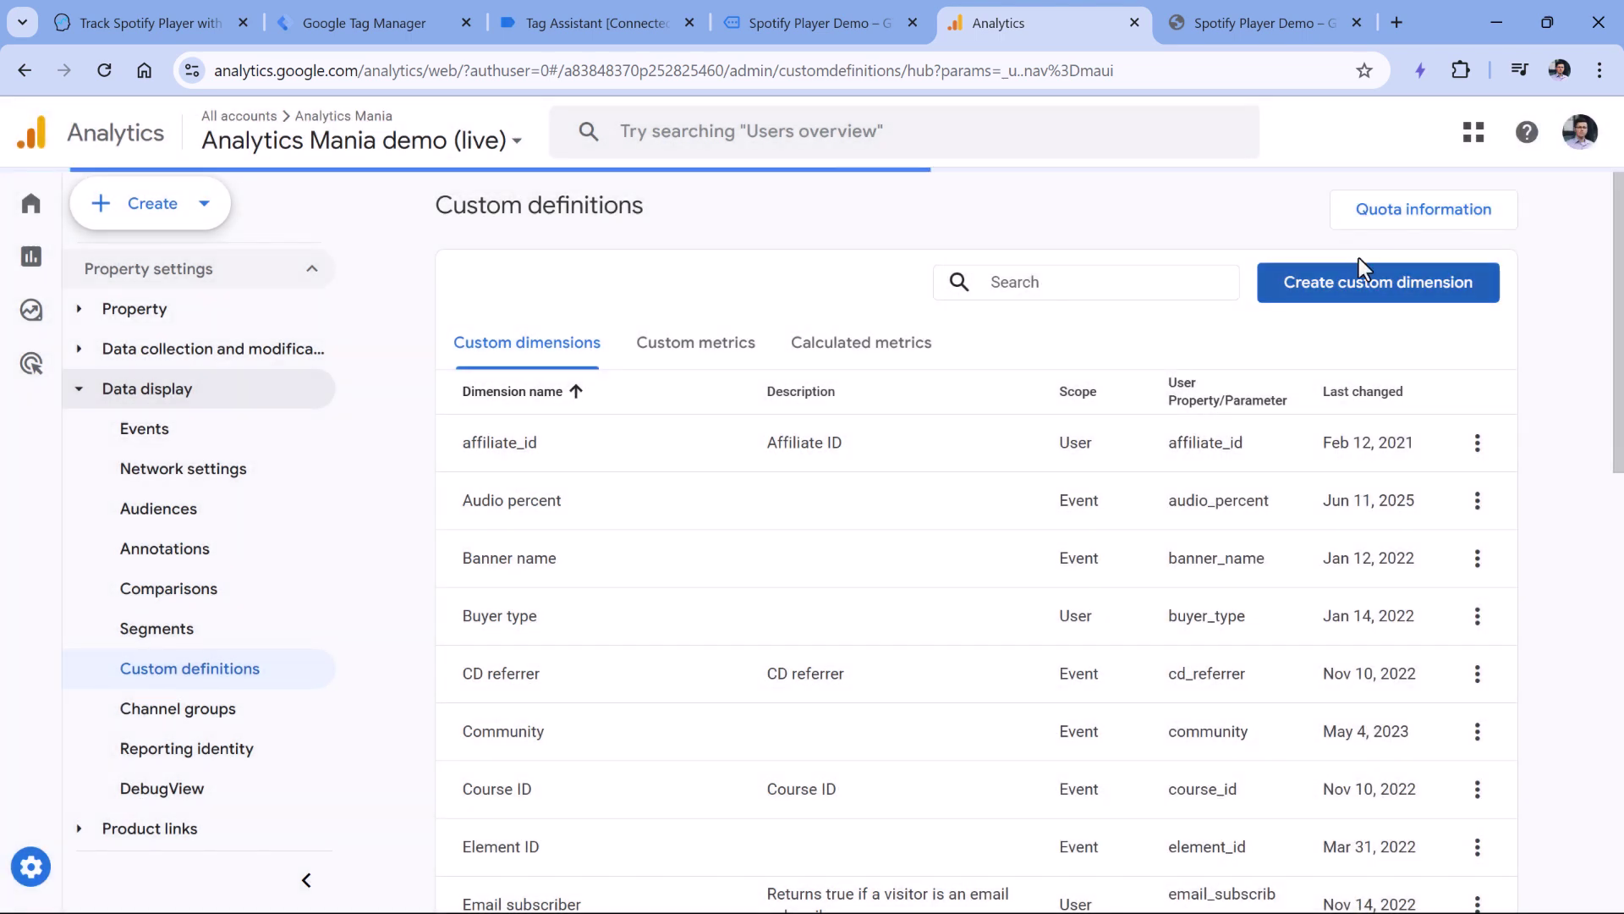
Step: Create and save an event-scoped custom dimension named "Audio type" with the event parameter audio_type
click(1392, 292)
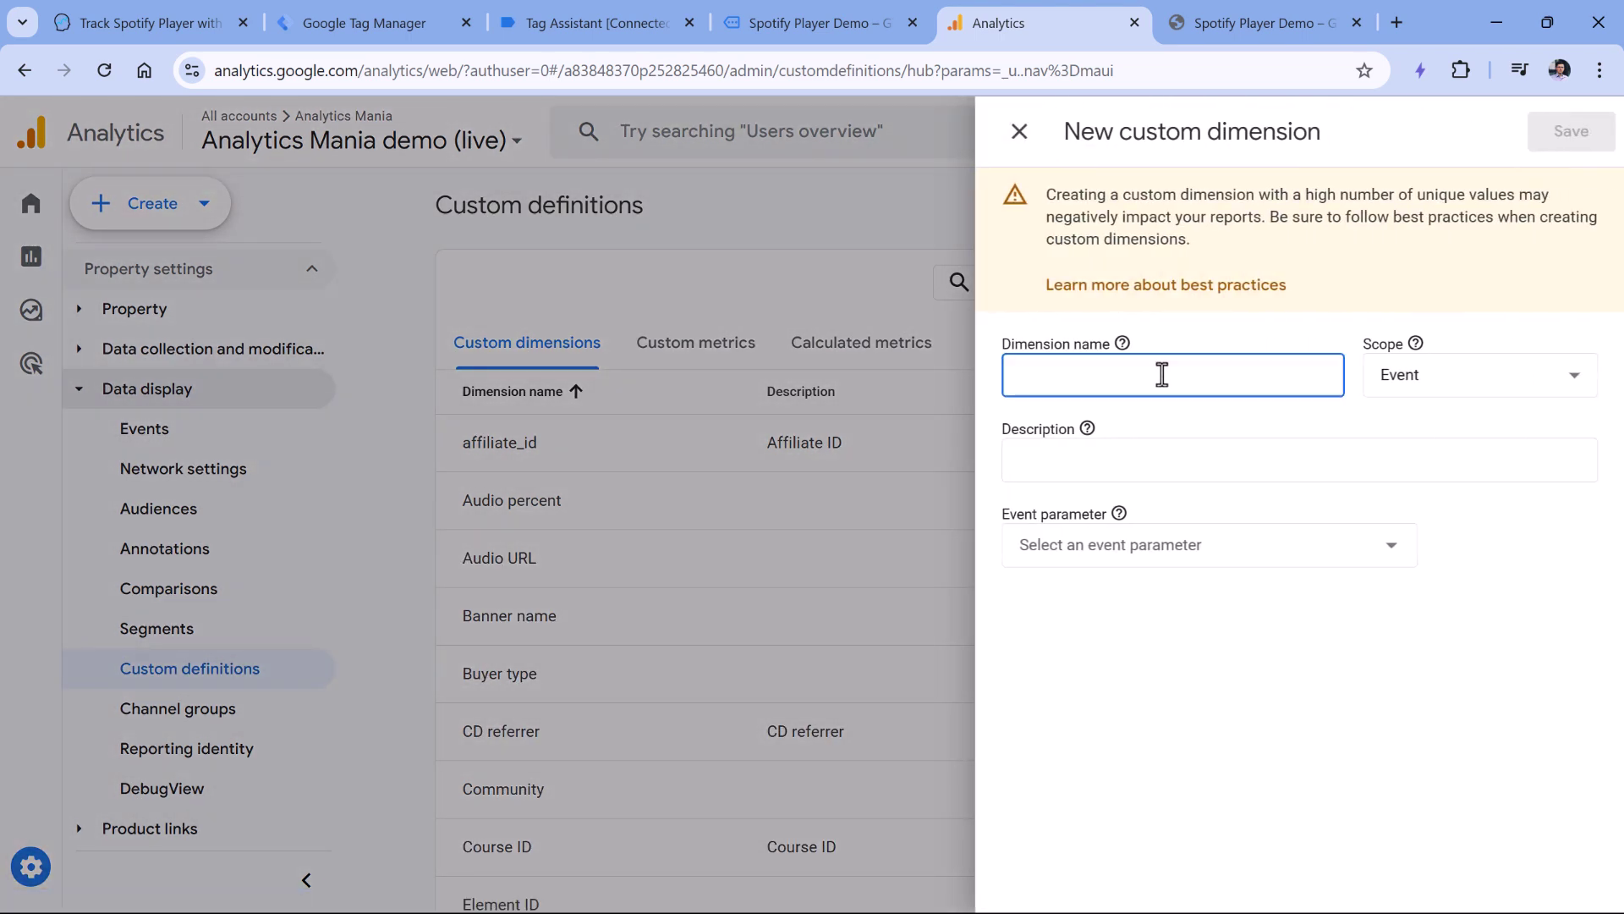
text(Audio type)
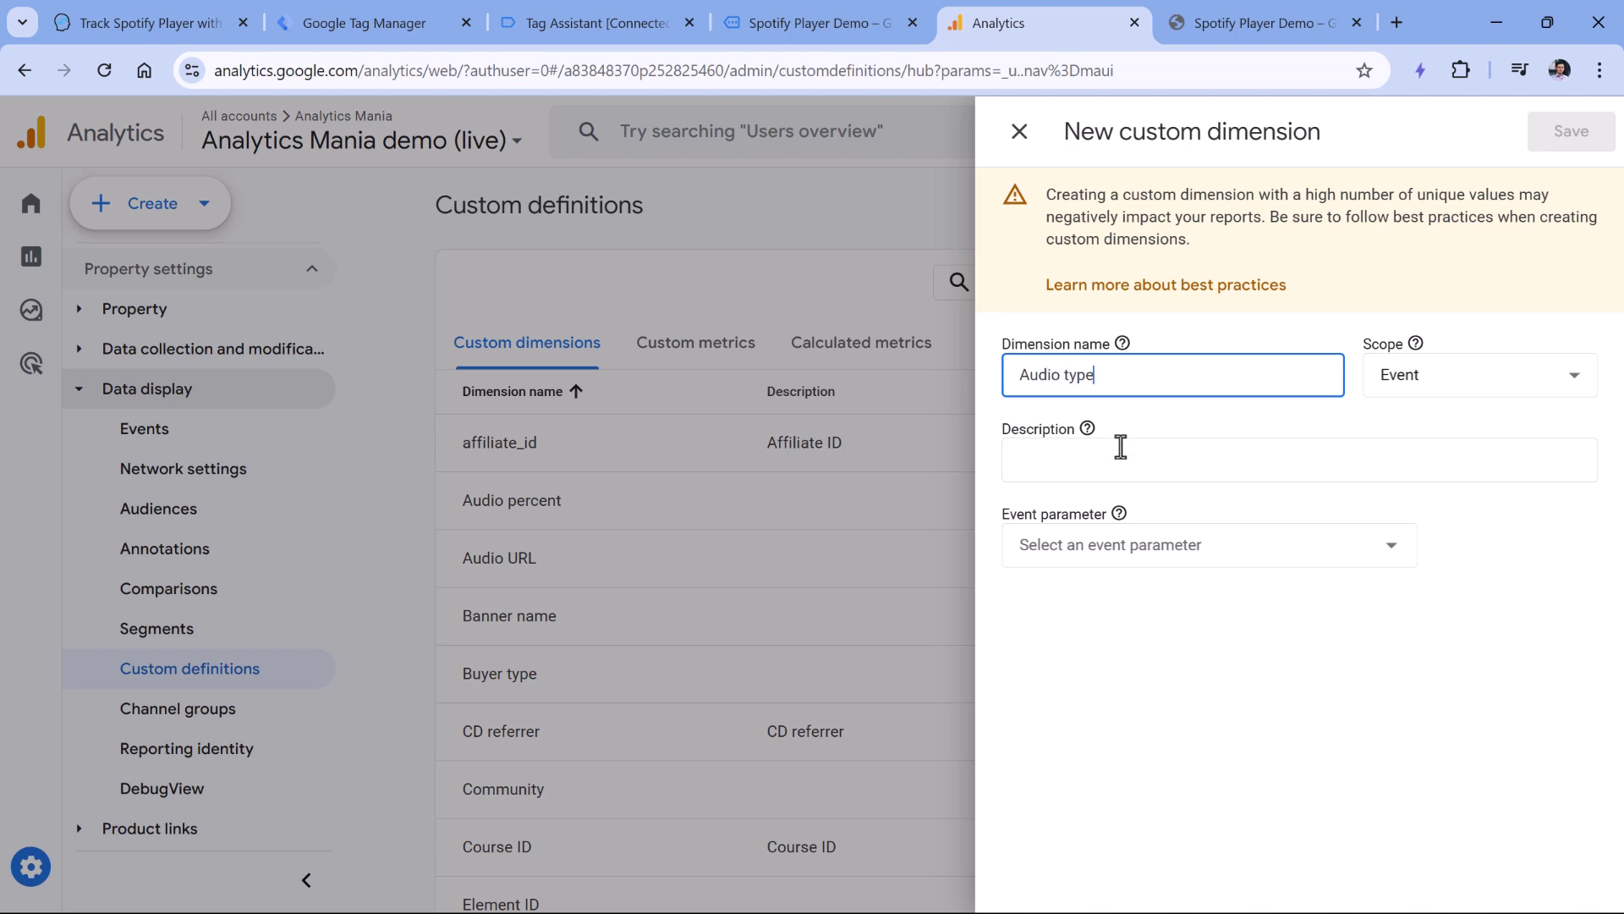
click(1028, 544)
text(audio_type)
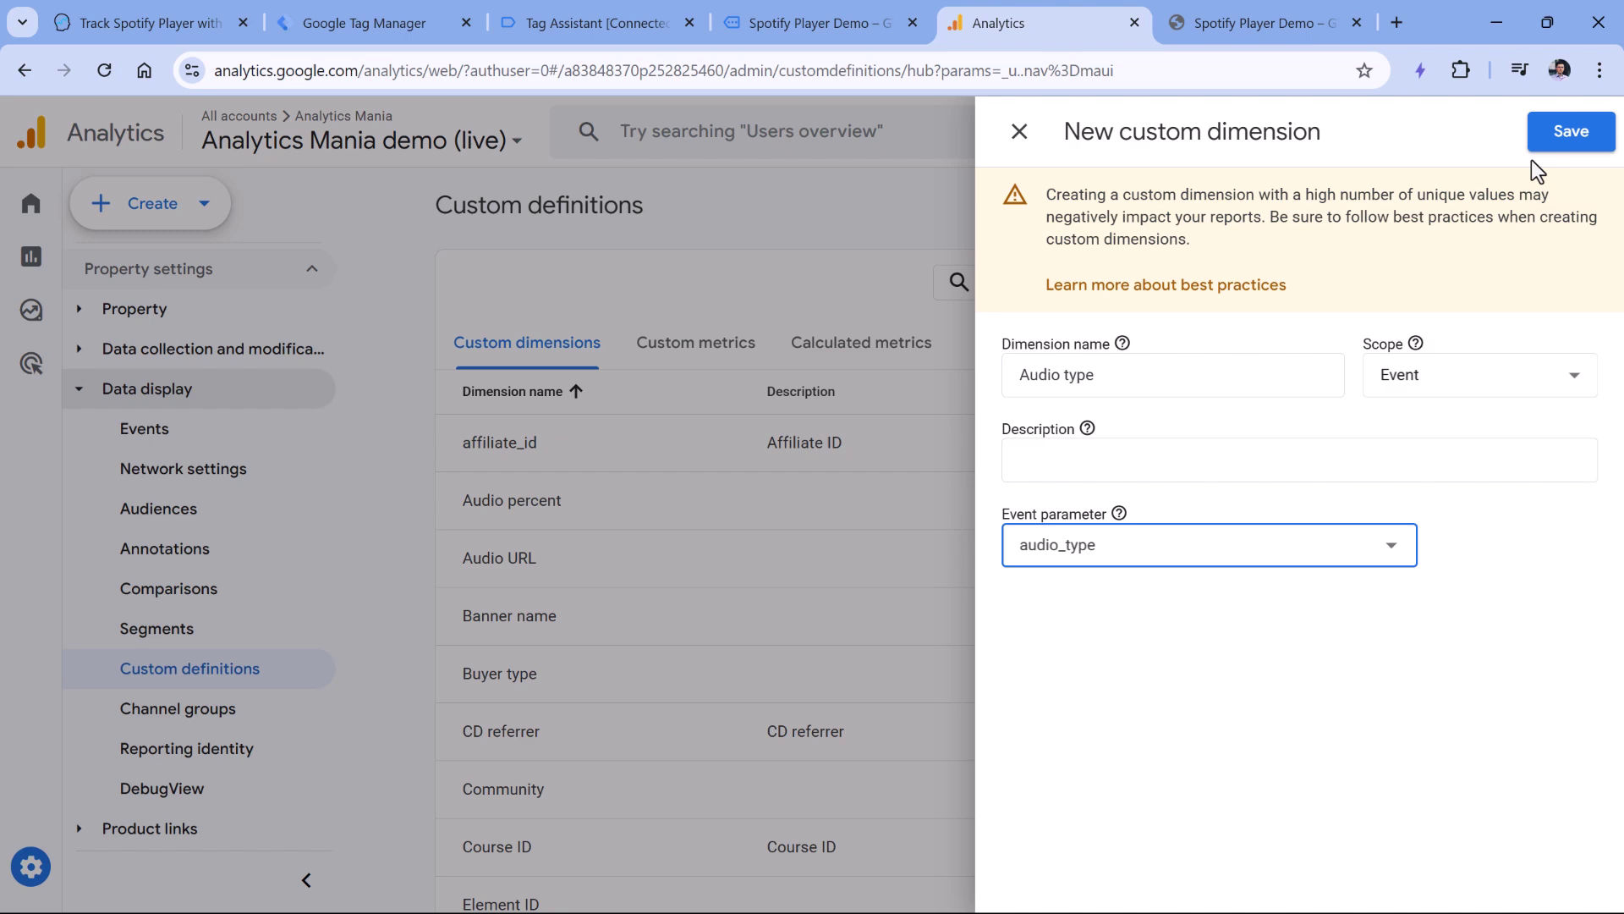
click(1536, 146)
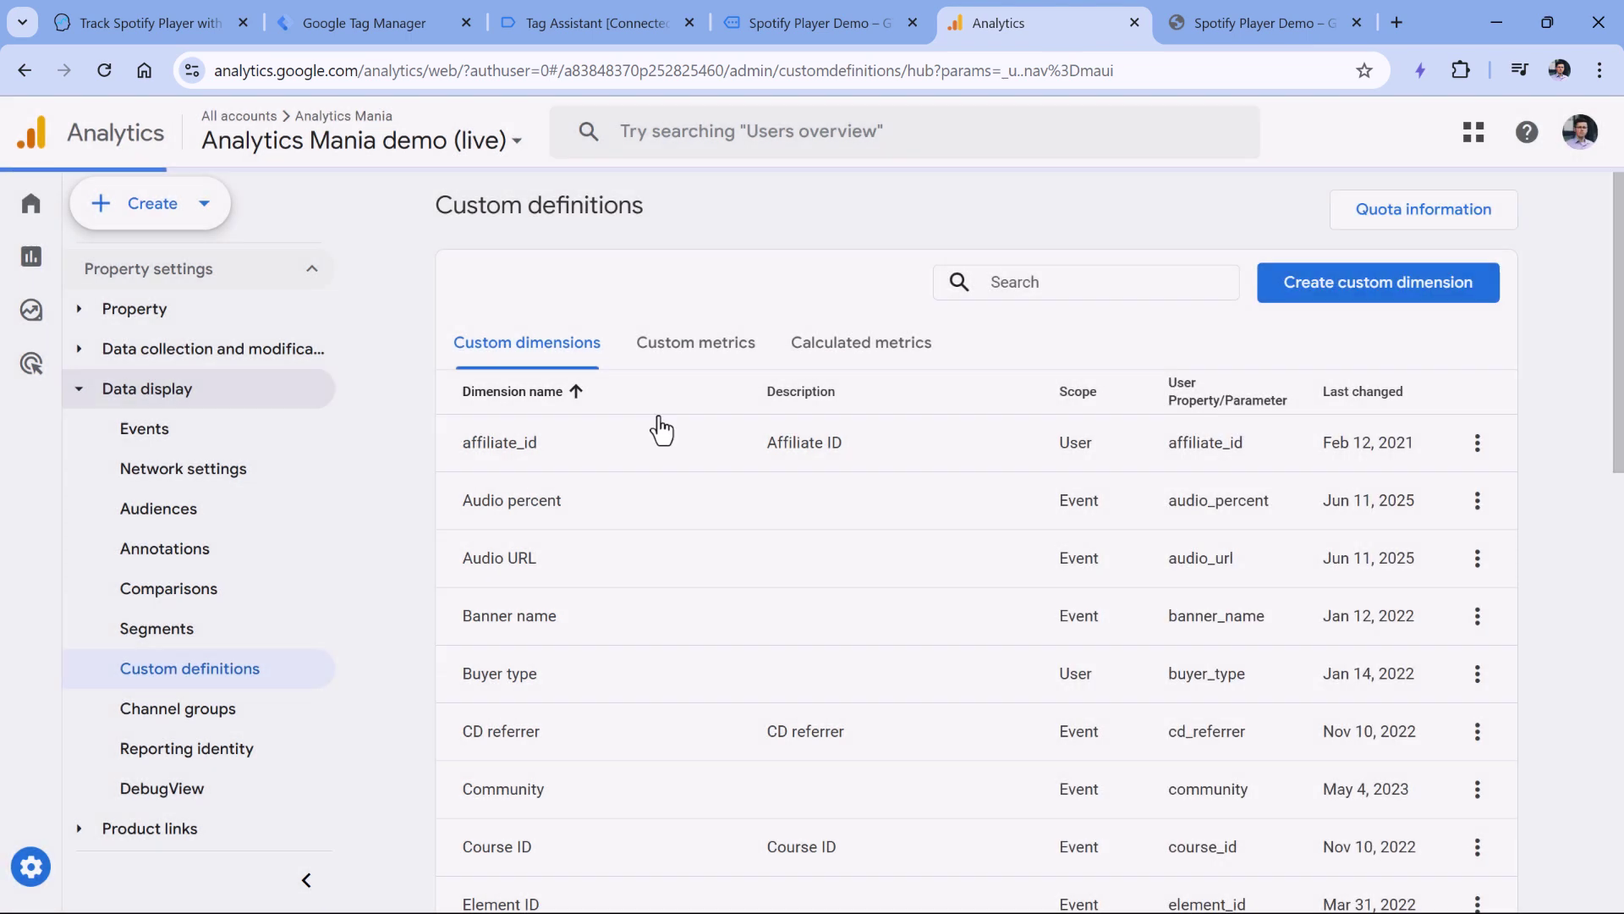
Step: Switch to Google Tag Manager, close the GA4 event tag, and view the submission form for publishing the workspace changes
click(596, 26)
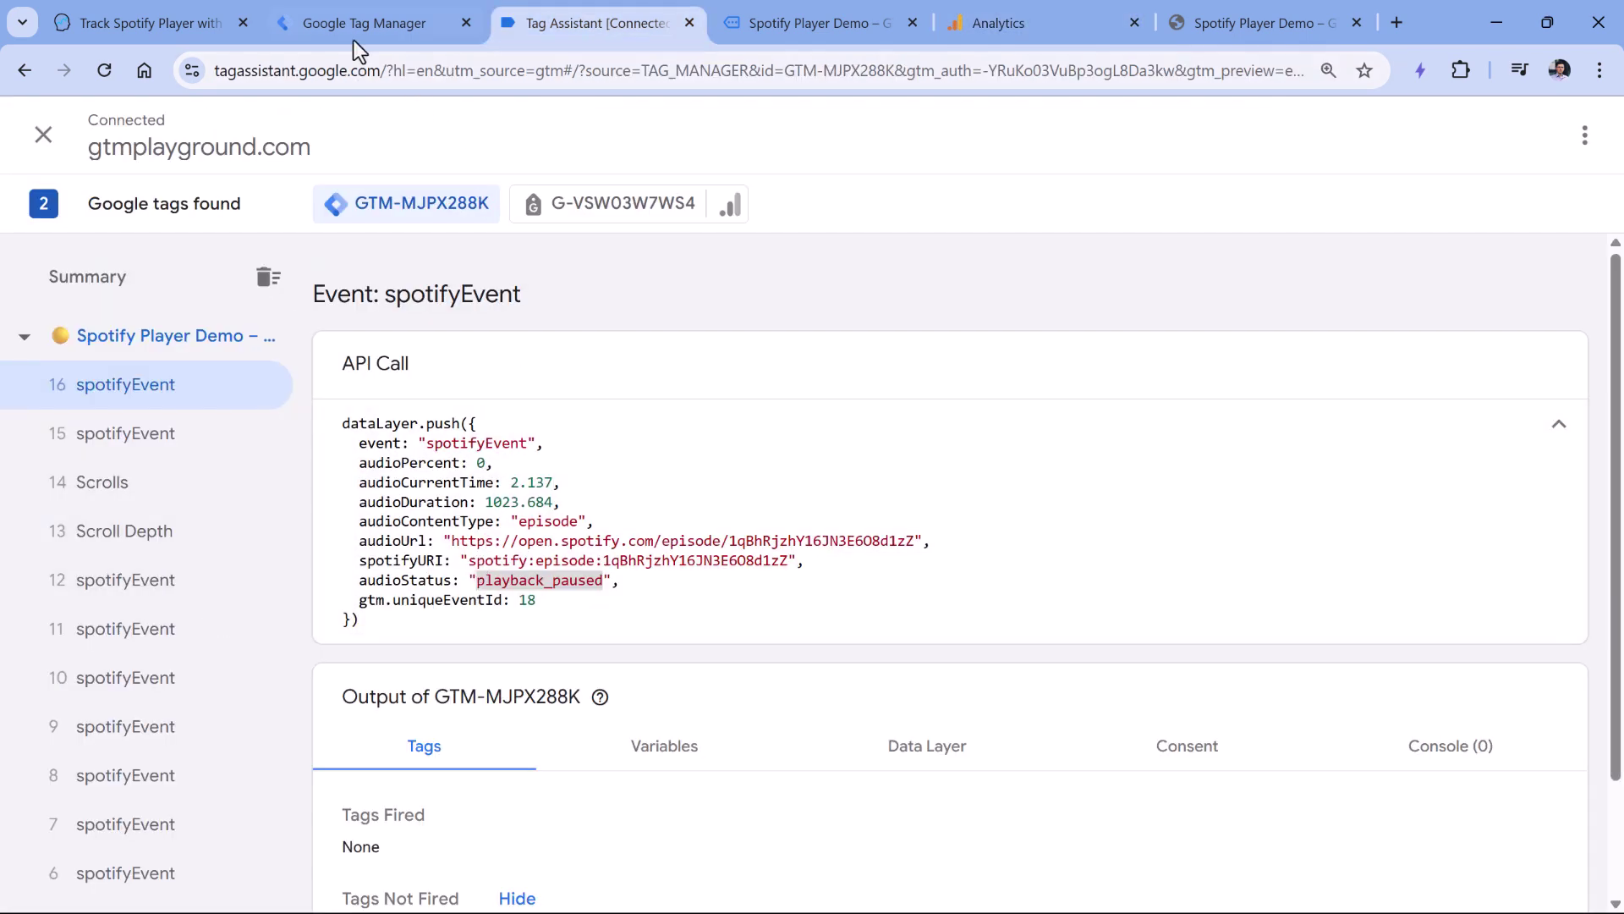
click(372, 23)
click(320, 133)
click(342, 137)
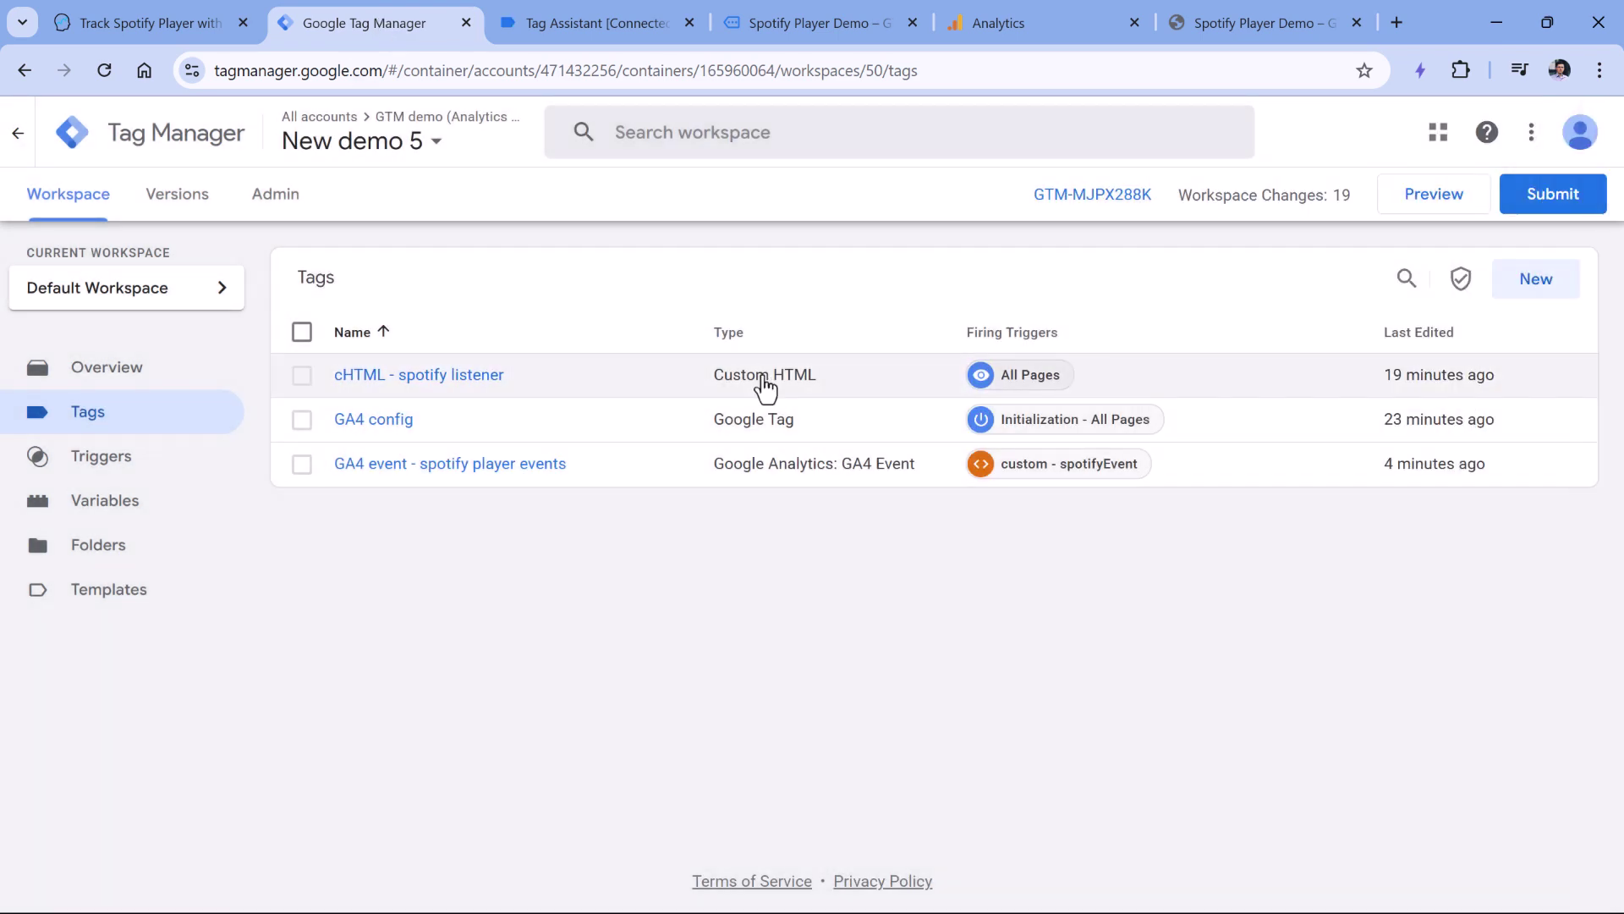
click(1559, 210)
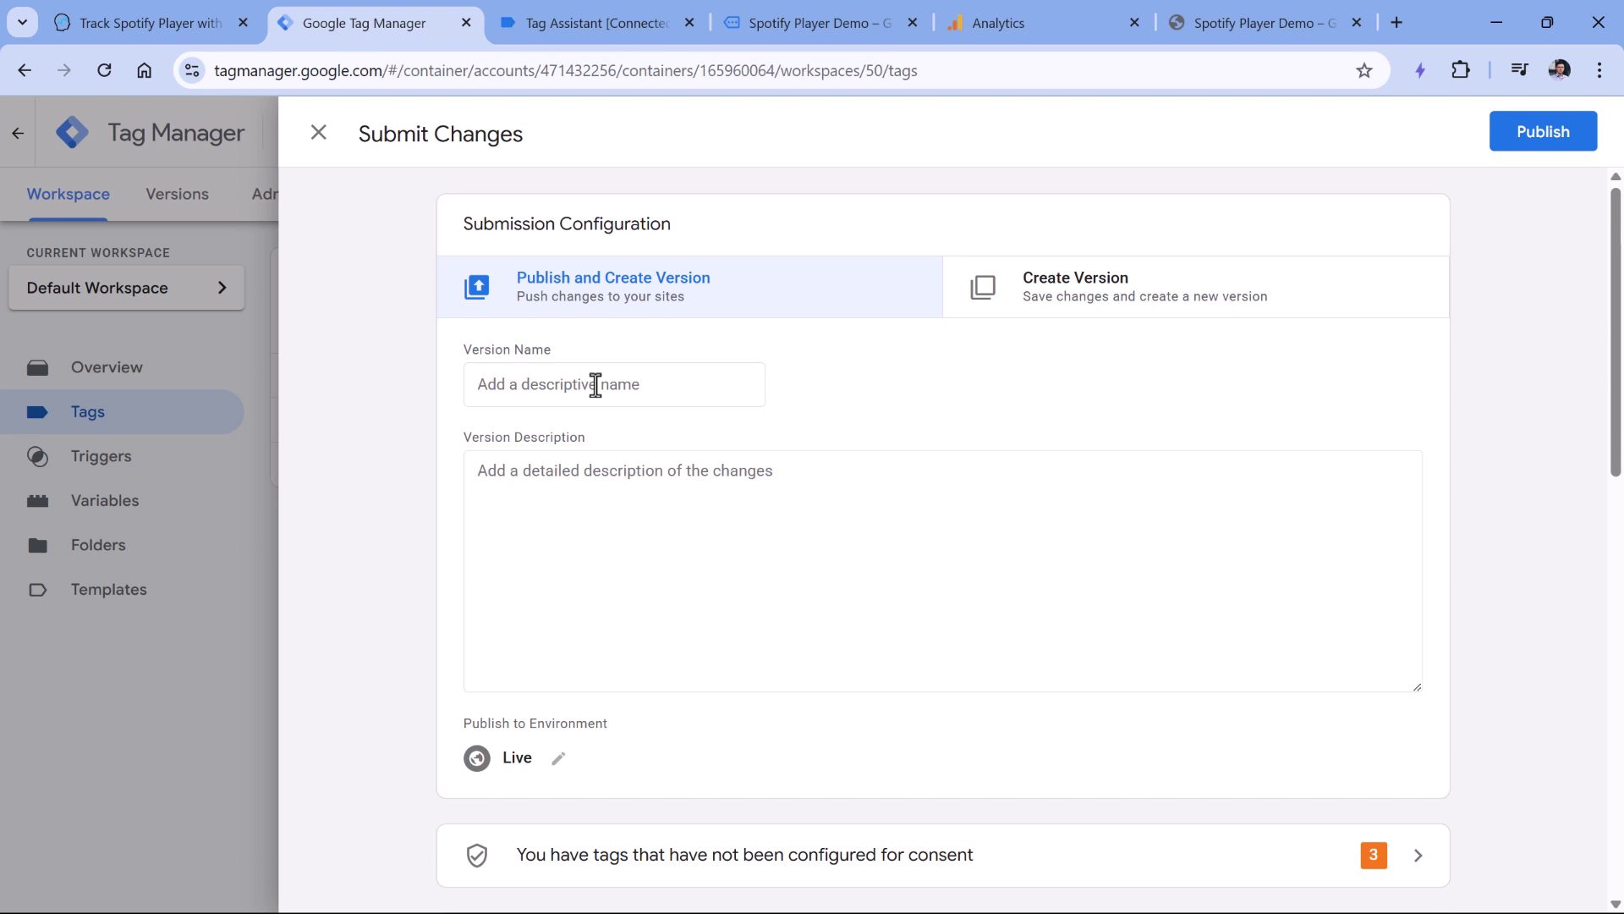
key(Escape)
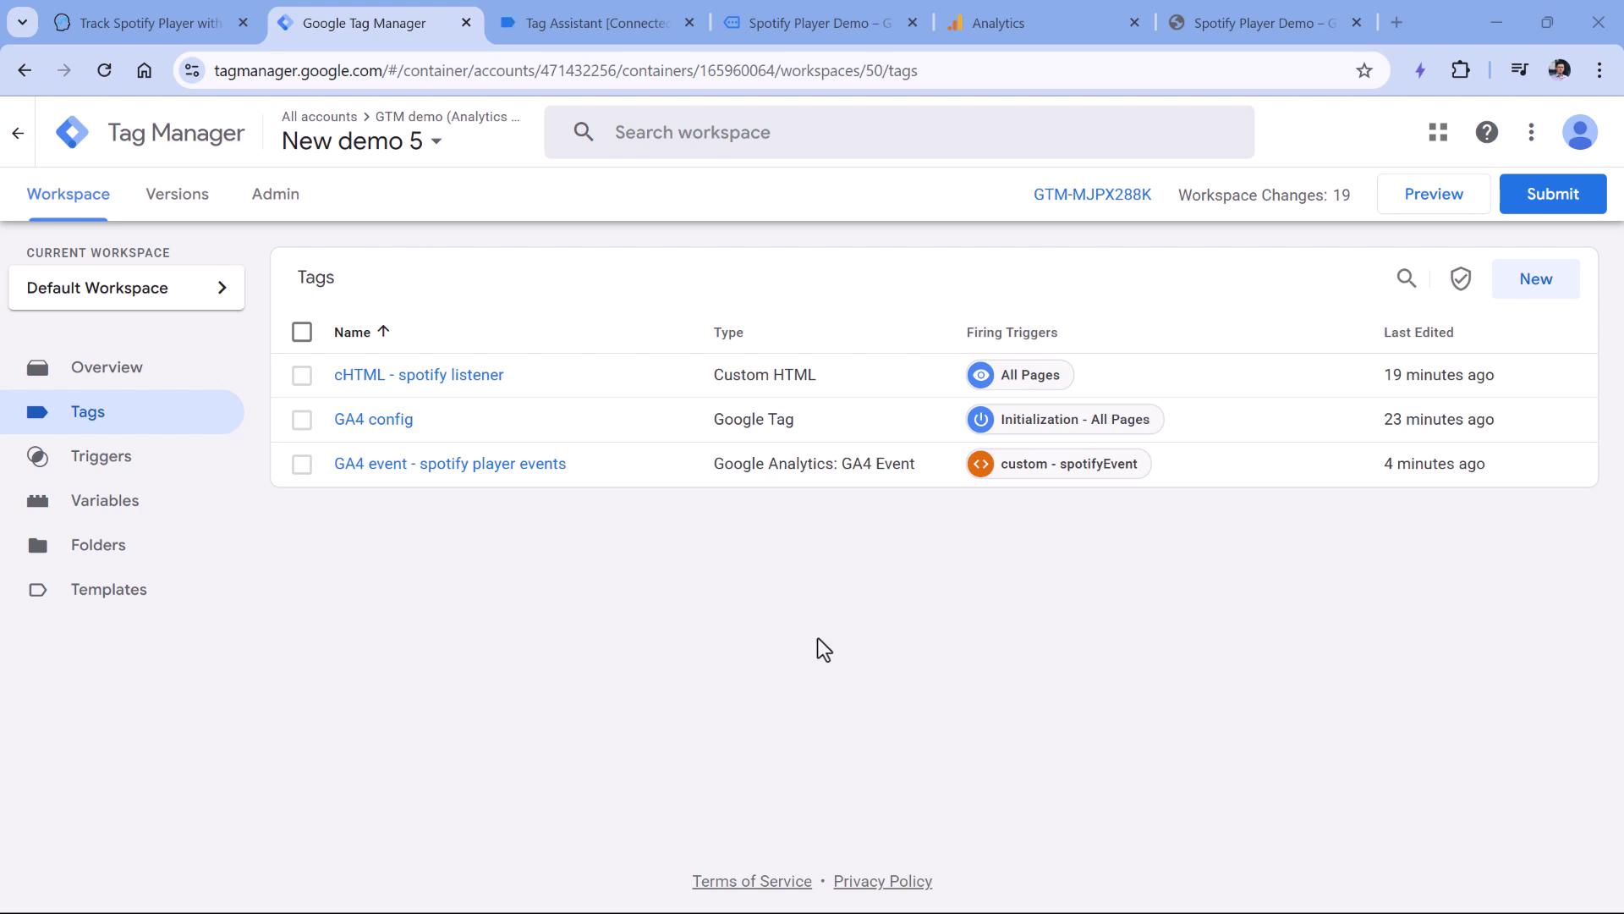
Step: Switch to the Analytics Mania article on Spotify player tracking and review its introduction and table of contents
click(142, 24)
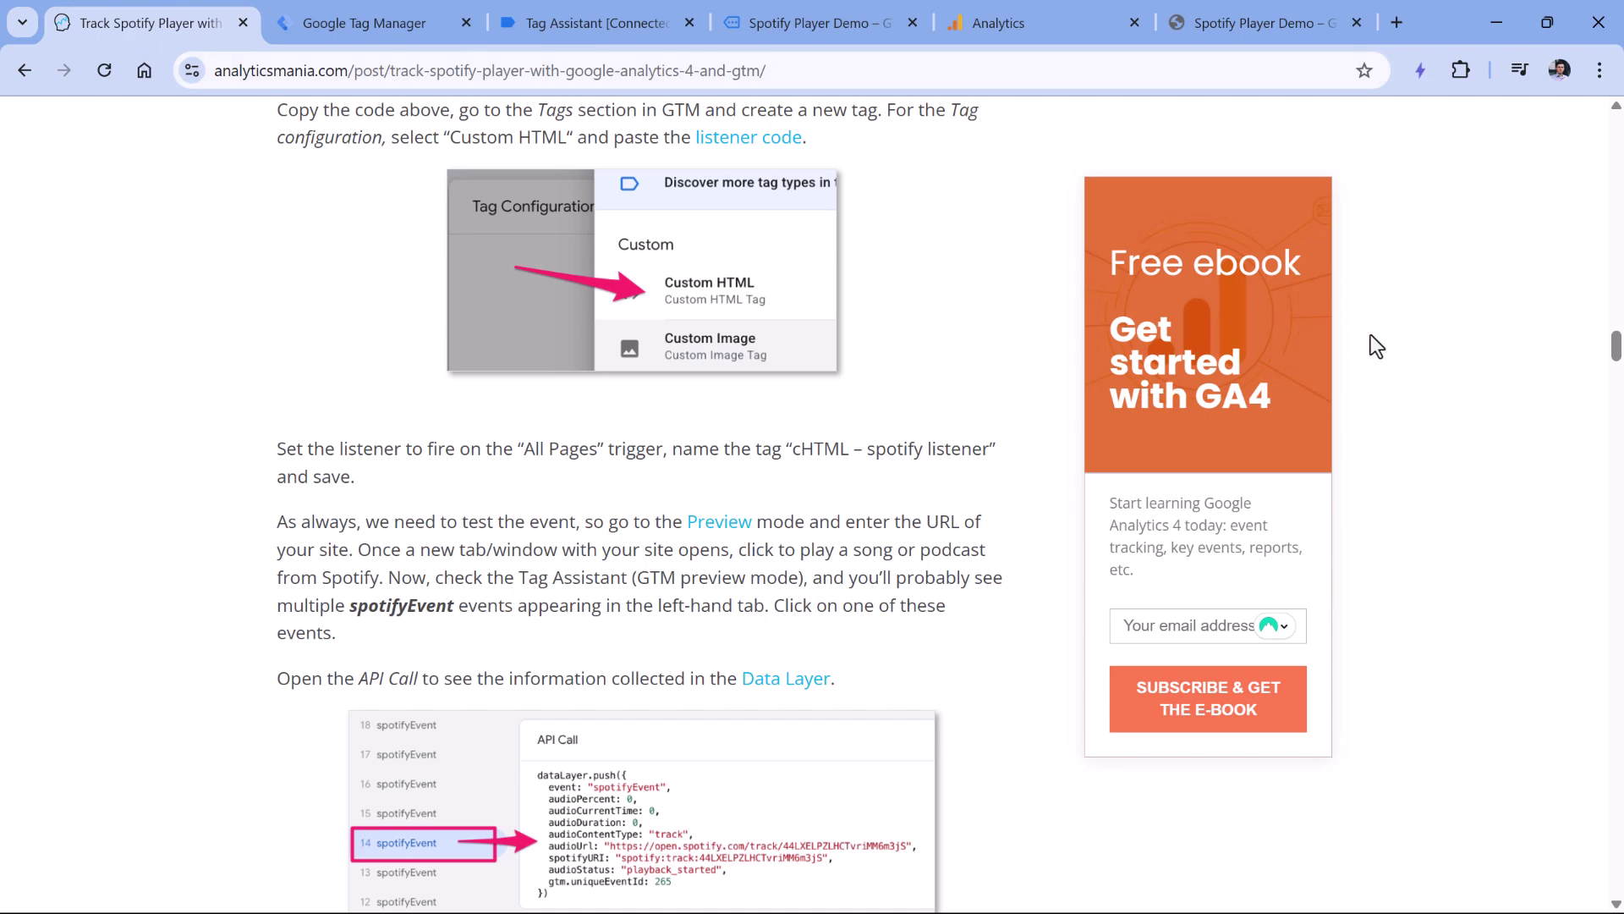
drag(1616, 347, 1598, 122)
scroll(707, 359, down, 3)
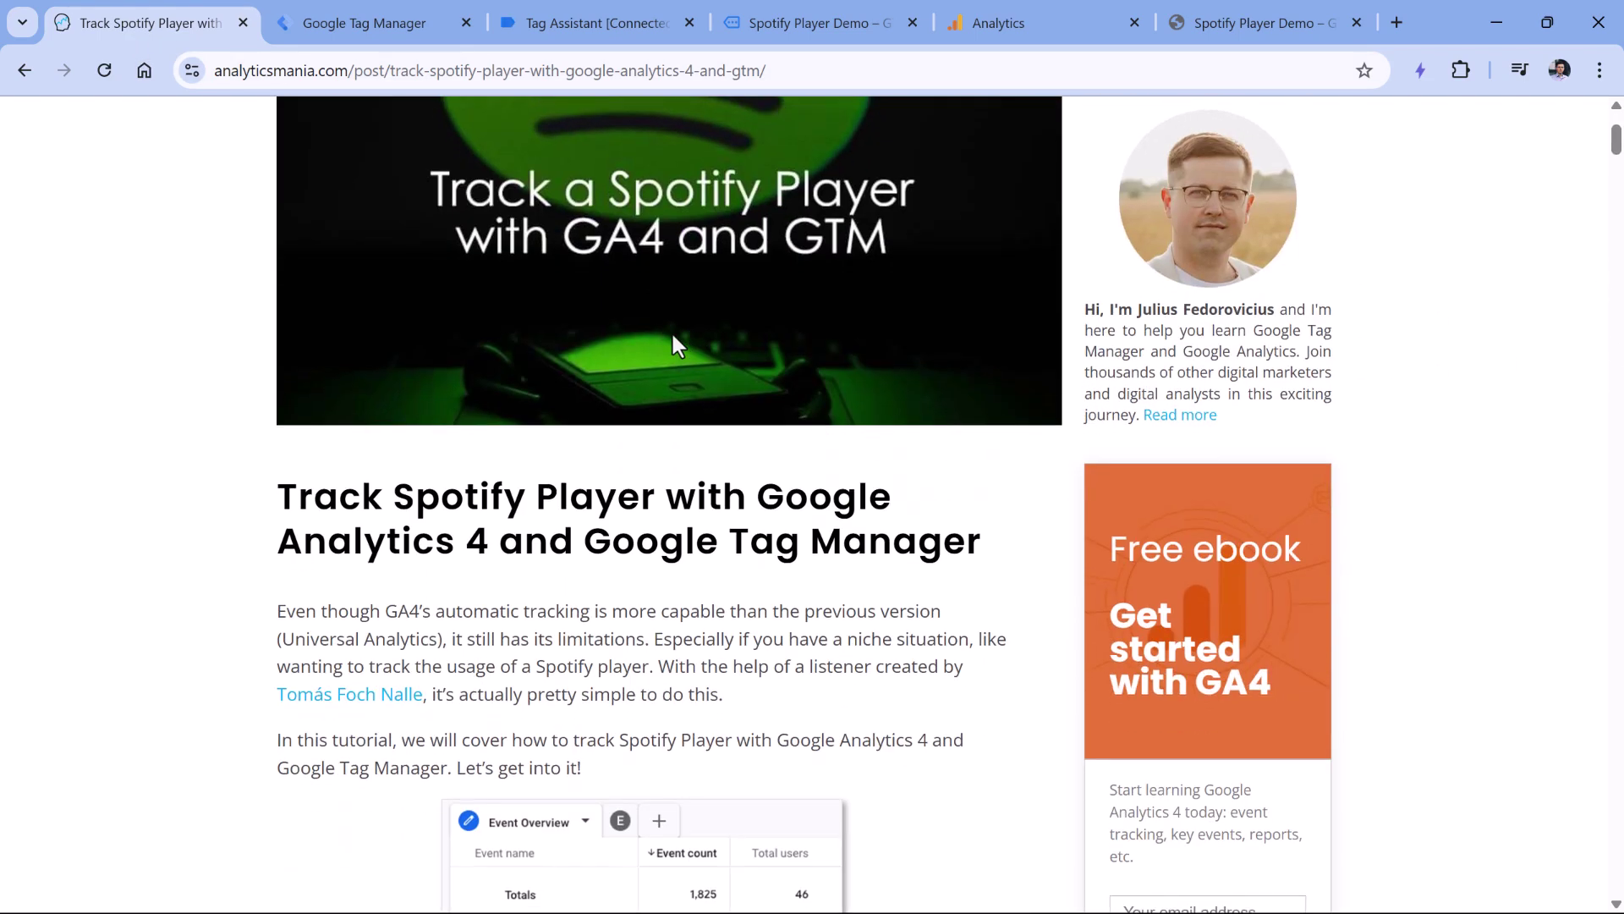
scroll(673, 282, down, 10)
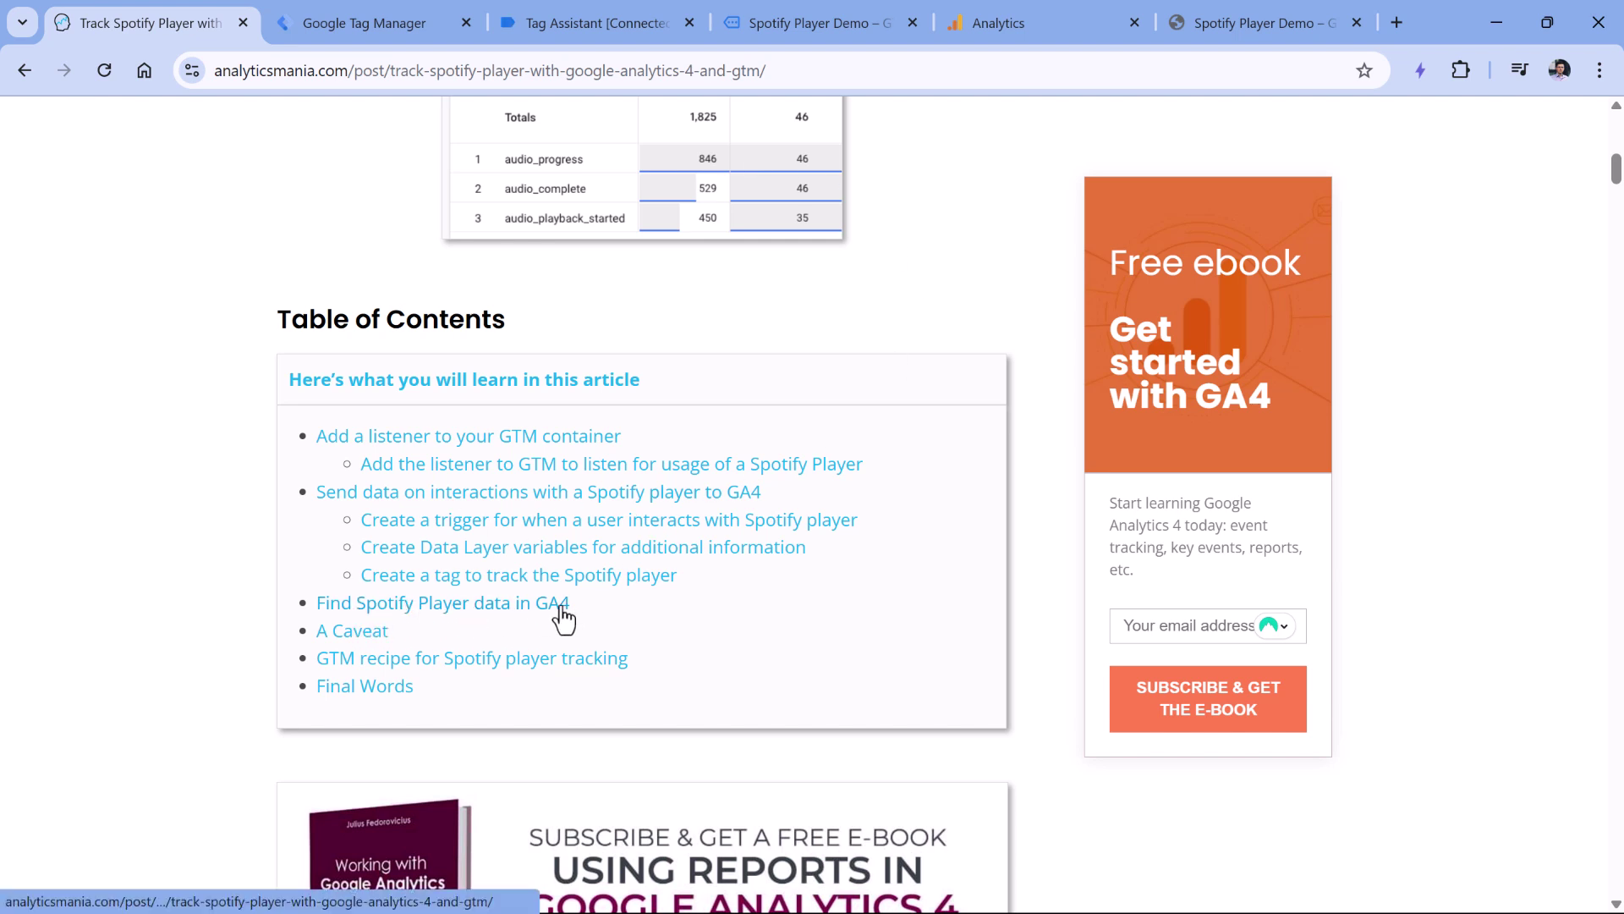
scroll(562, 622, up, 3)
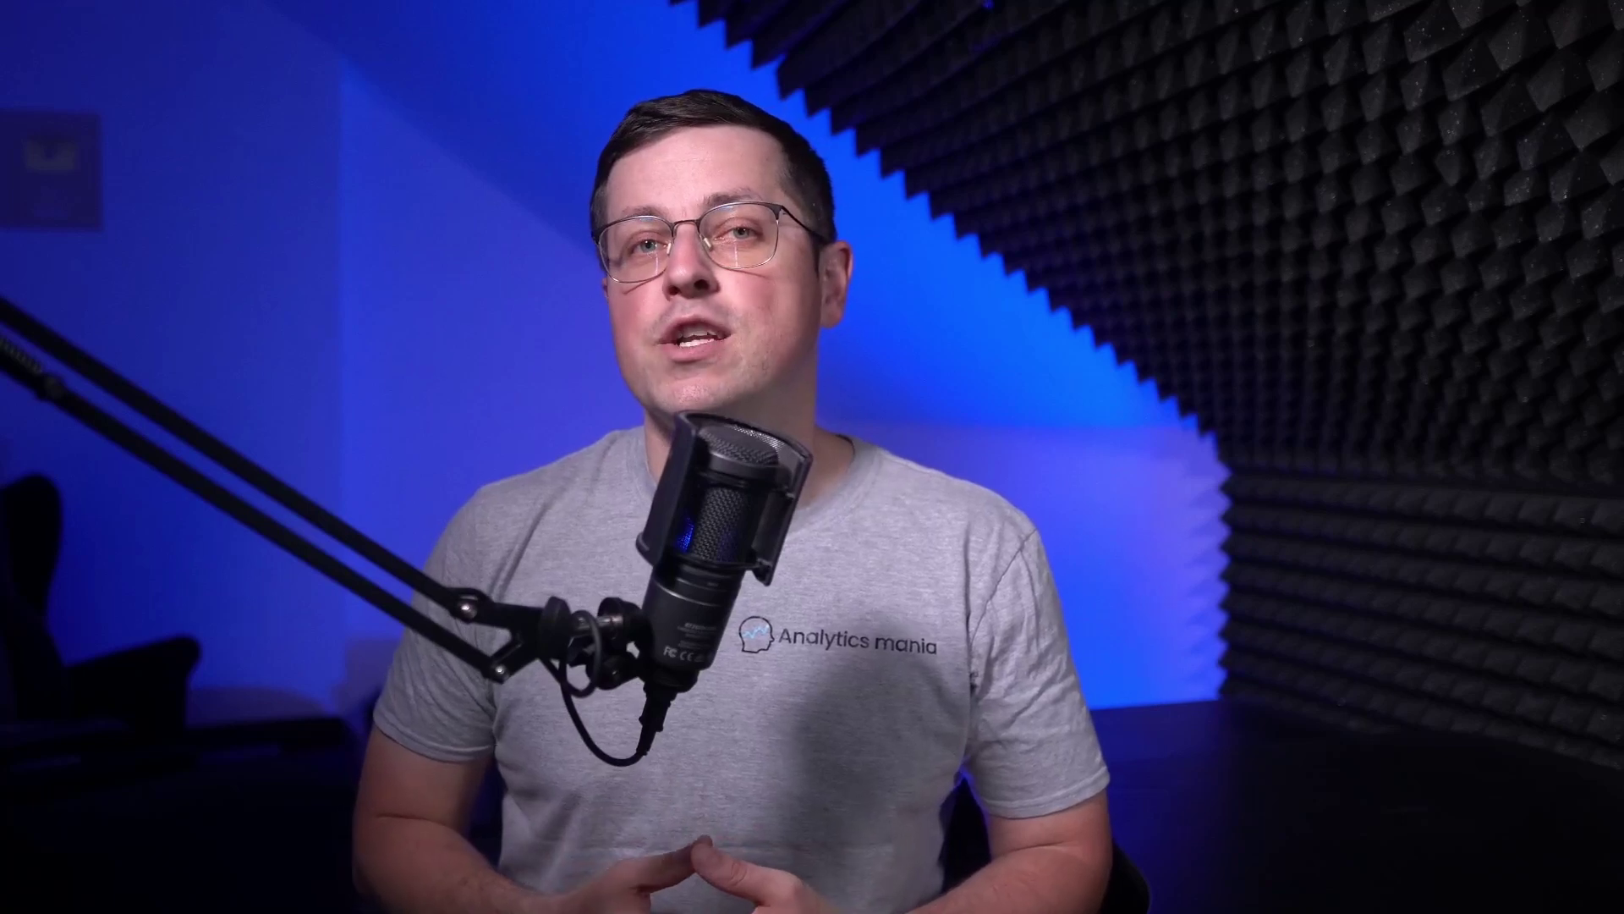